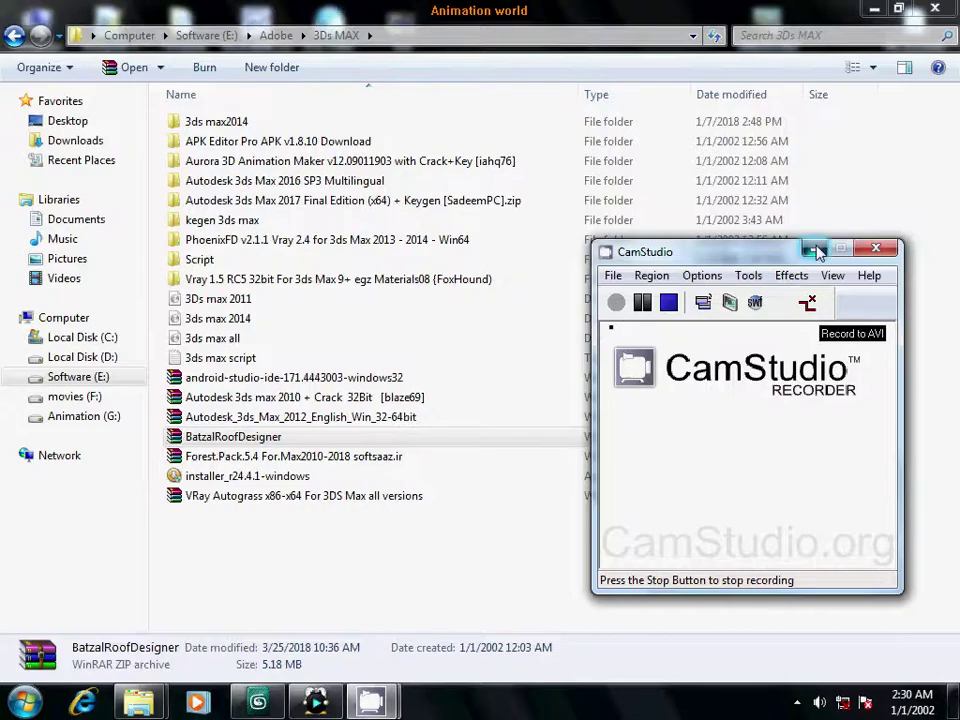
Extract the inner Roof Designer archive from BatzalRoofDesigner.zip to the Desktop
{"action": "left_click", "coordinate": [814, 251]}
{"action": "double_click", "coordinate": [230, 437]}
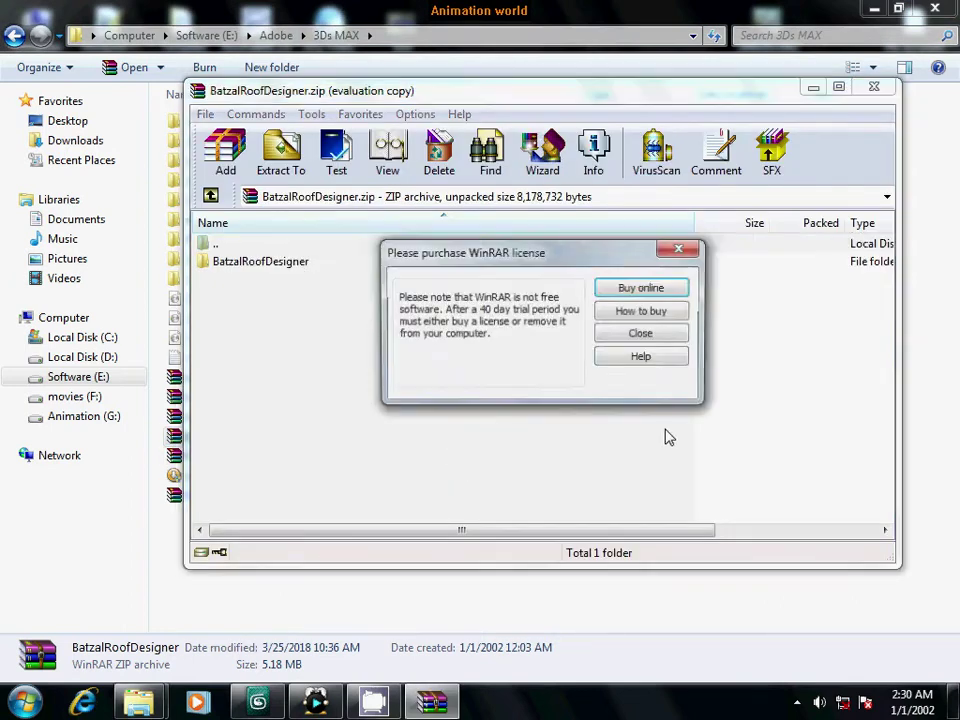
{"action": "left_click", "coordinate": [622, 338]}
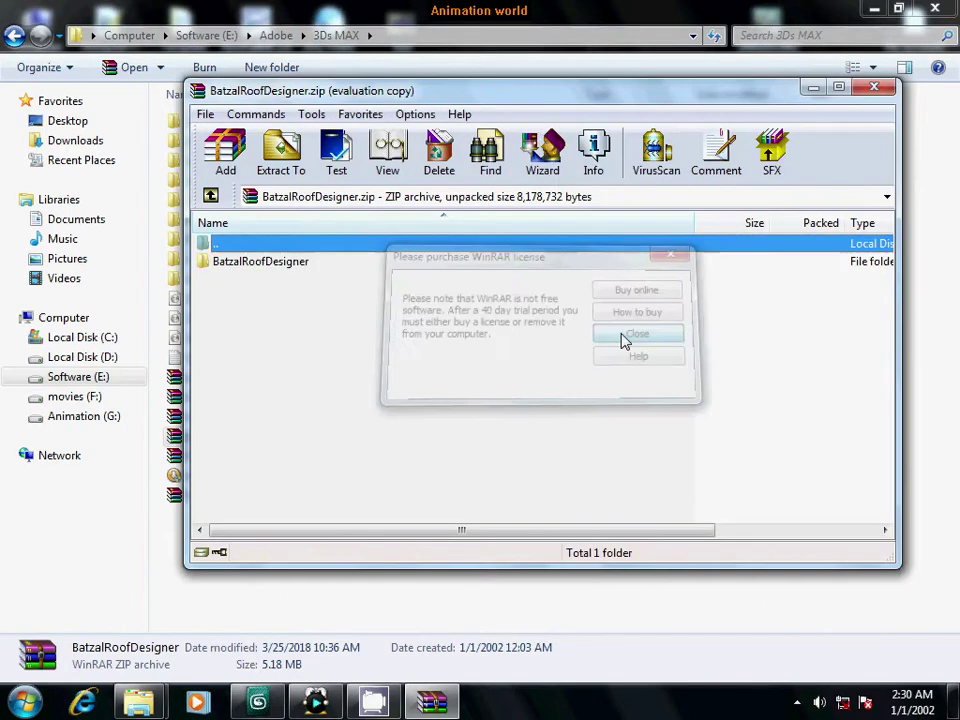
{"action": "double_click", "coordinate": [280, 264]}
{"action": "left_click", "coordinate": [281, 262]}
{"action": "left_click", "coordinate": [281, 150]}
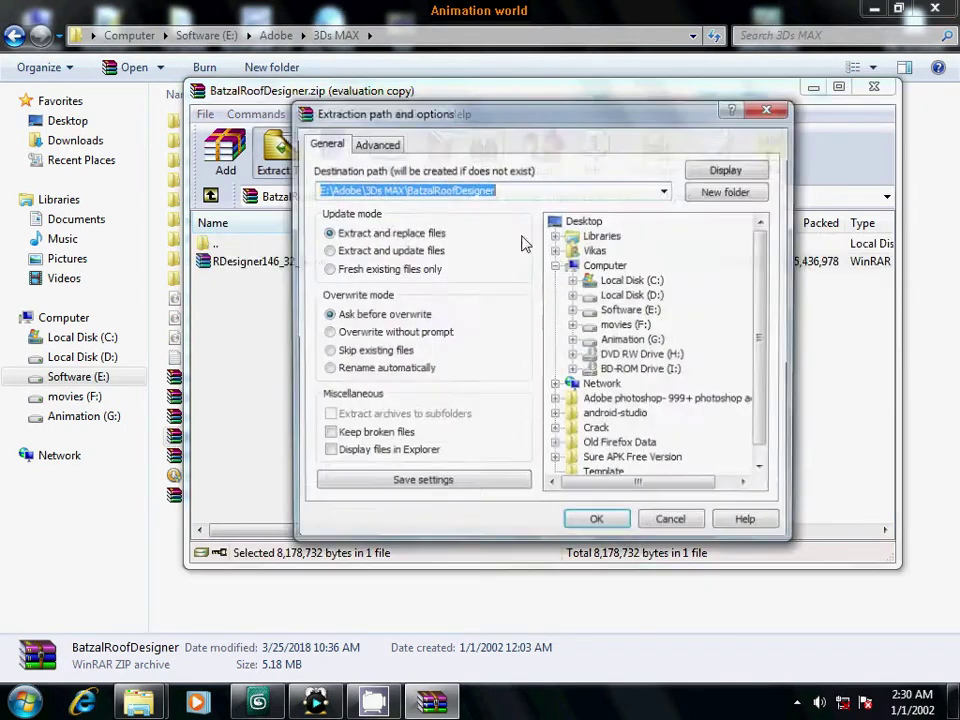
{"action": "left_click", "coordinate": [585, 220]}
{"action": "left_click", "coordinate": [597, 523]}
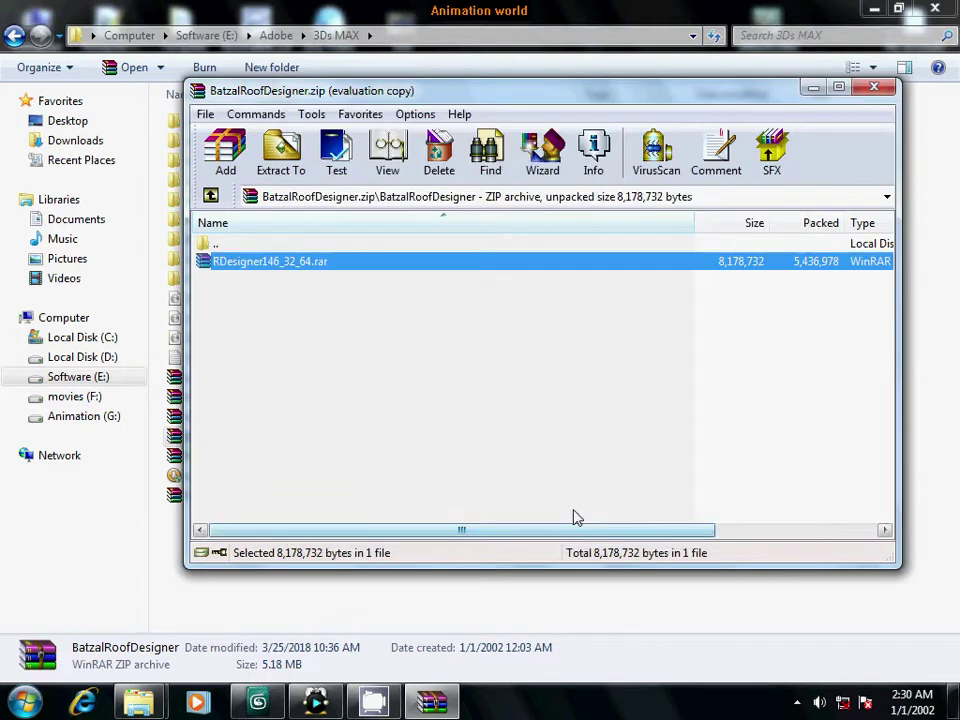
{"action": "left_click", "coordinate": [873, 90]}
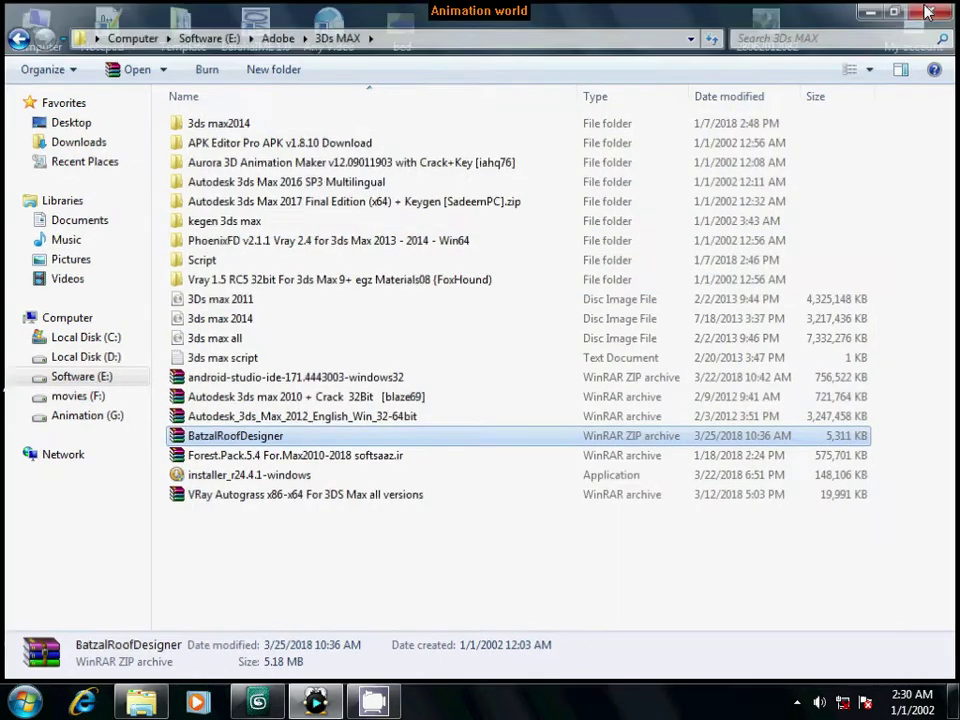
{"action": "left_click", "coordinate": [927, 12]}
Extract the RDesigner146_32_64 archive to the desktop and open its folder
{"action": "left_click", "coordinate": [411, 370]}
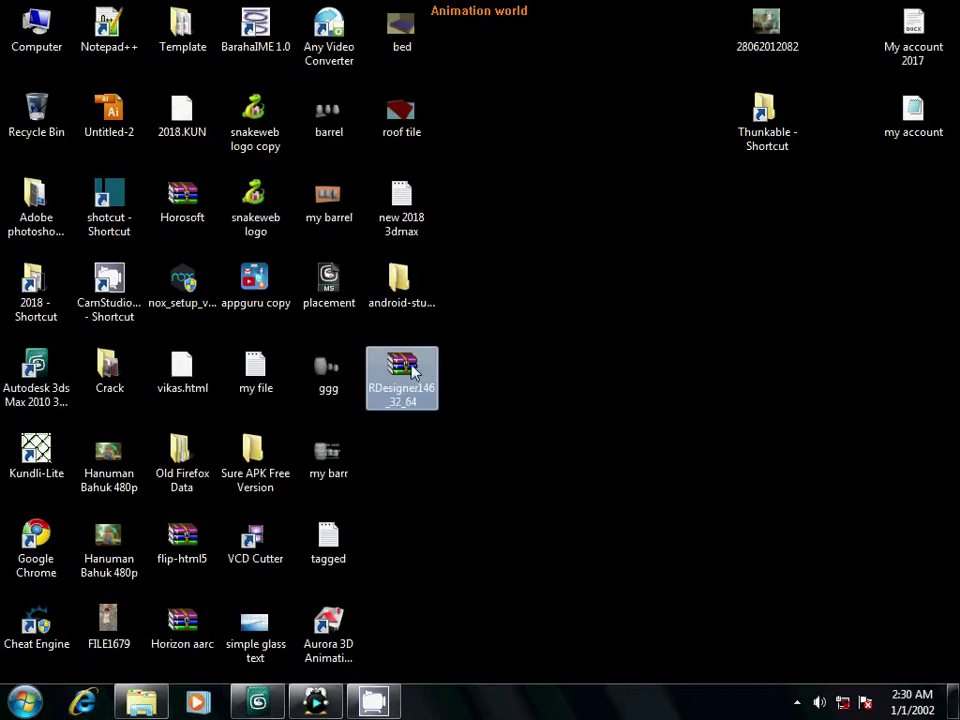
{"action": "left_click", "coordinate": [621, 380]}
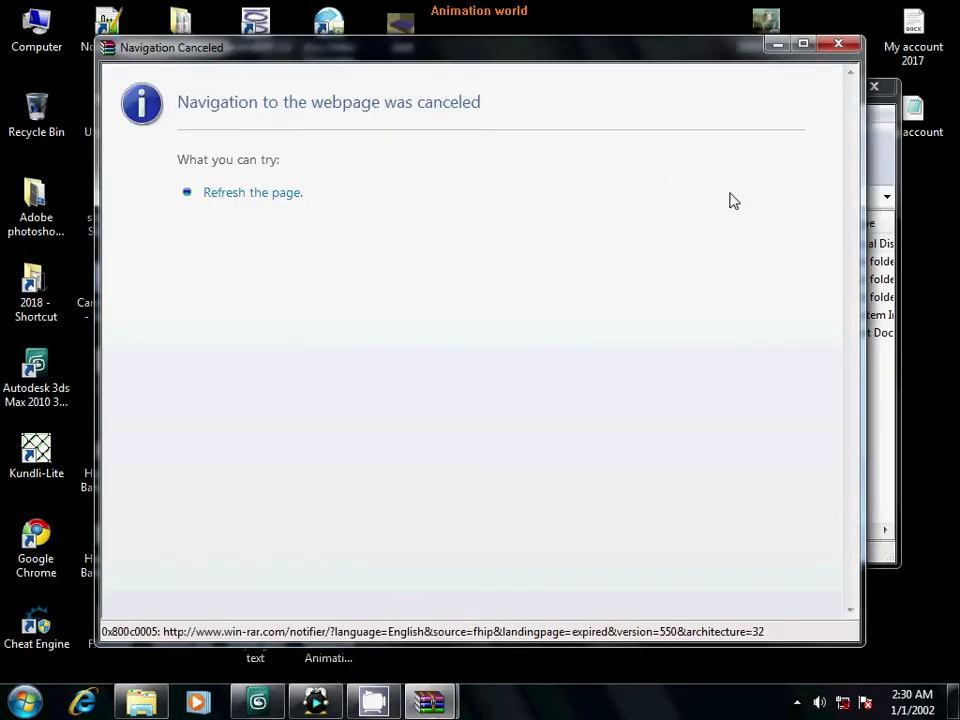
{"action": "left_click", "coordinate": [838, 43]}
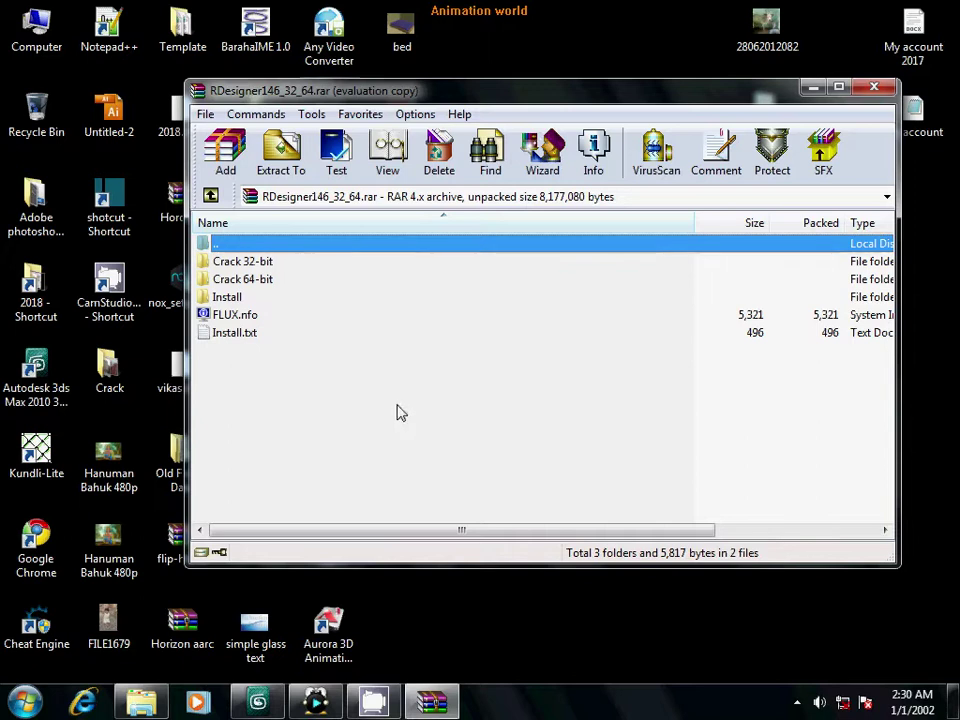
{"action": "left_click", "coordinate": [281, 150]}
{"action": "left_click", "coordinate": [597, 522]}
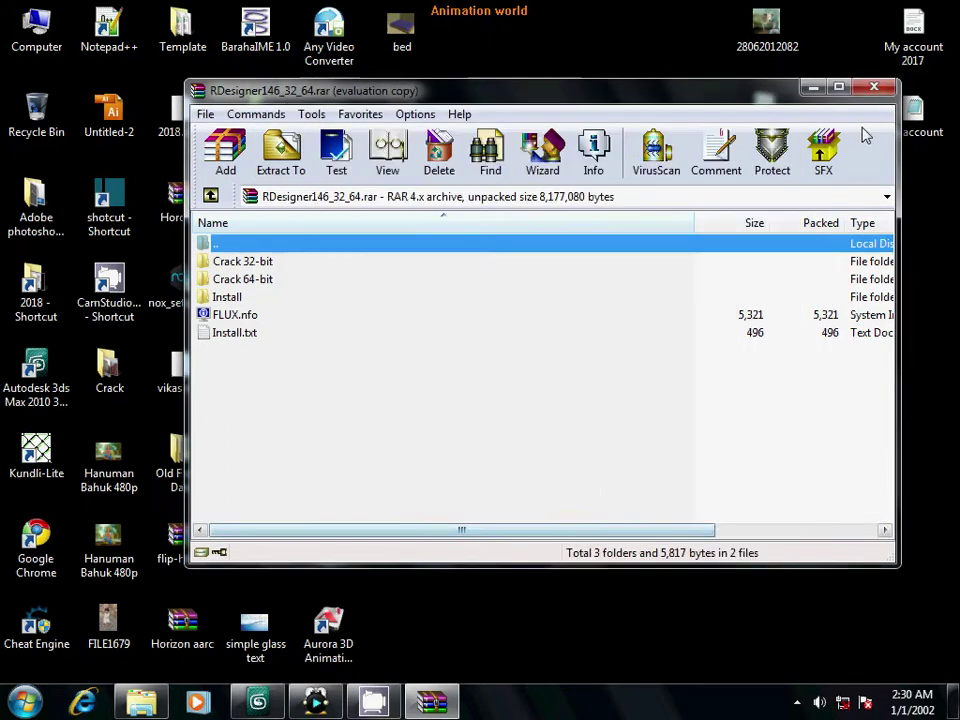
{"action": "left_click", "coordinate": [874, 87]}
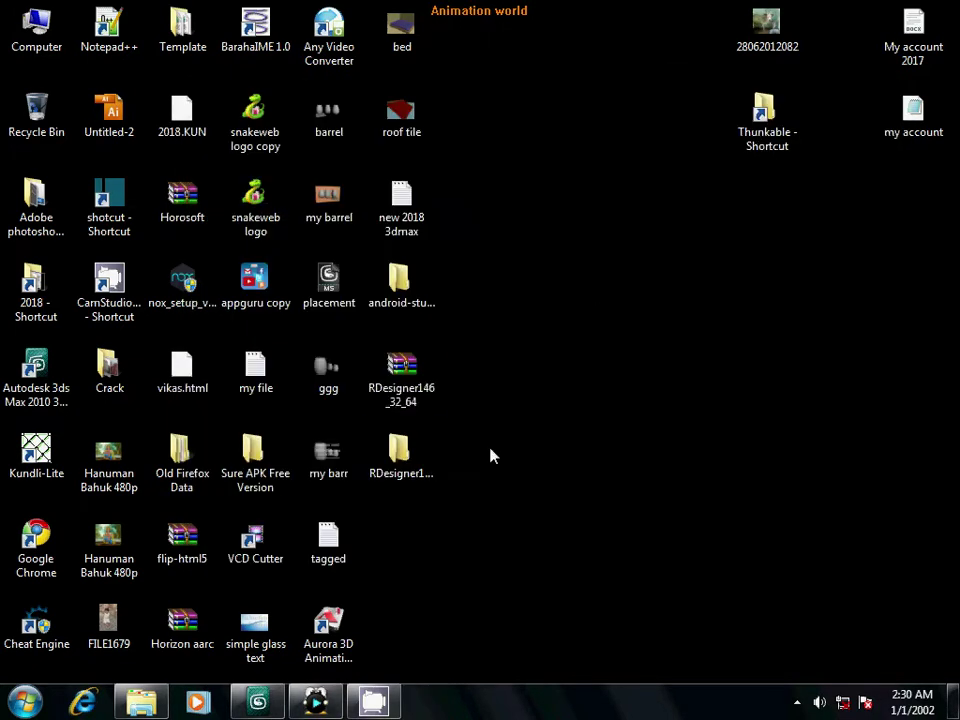
{"action": "double_click", "coordinate": [399, 452]}
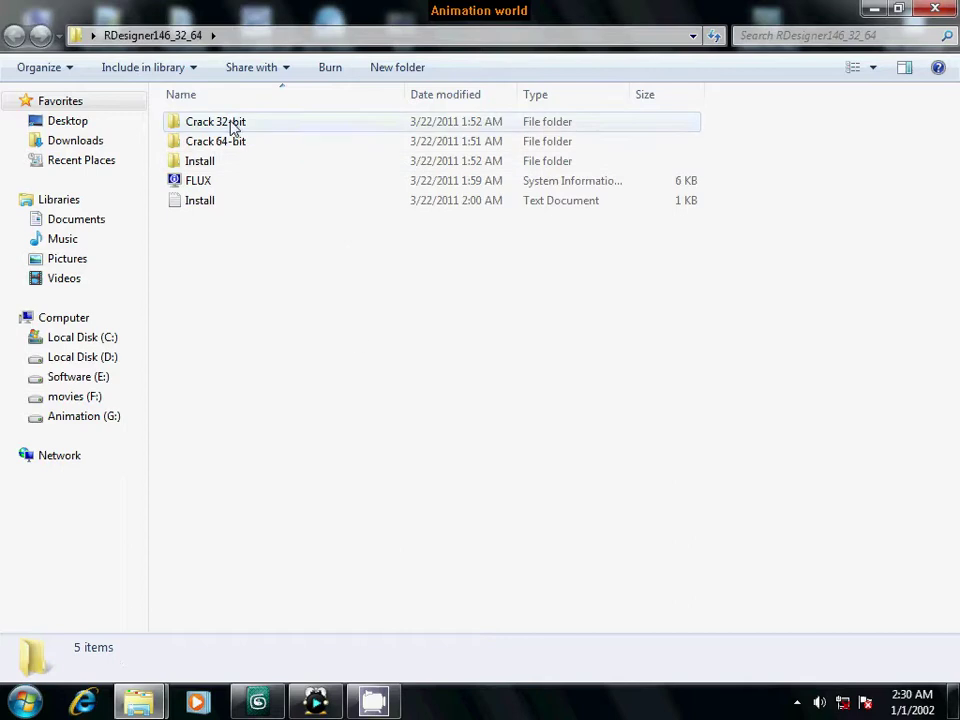
Launch the RDInstall201164 installer from the Install folder and accept the licence agreement
{"action": "double_click", "coordinate": [231, 124]}
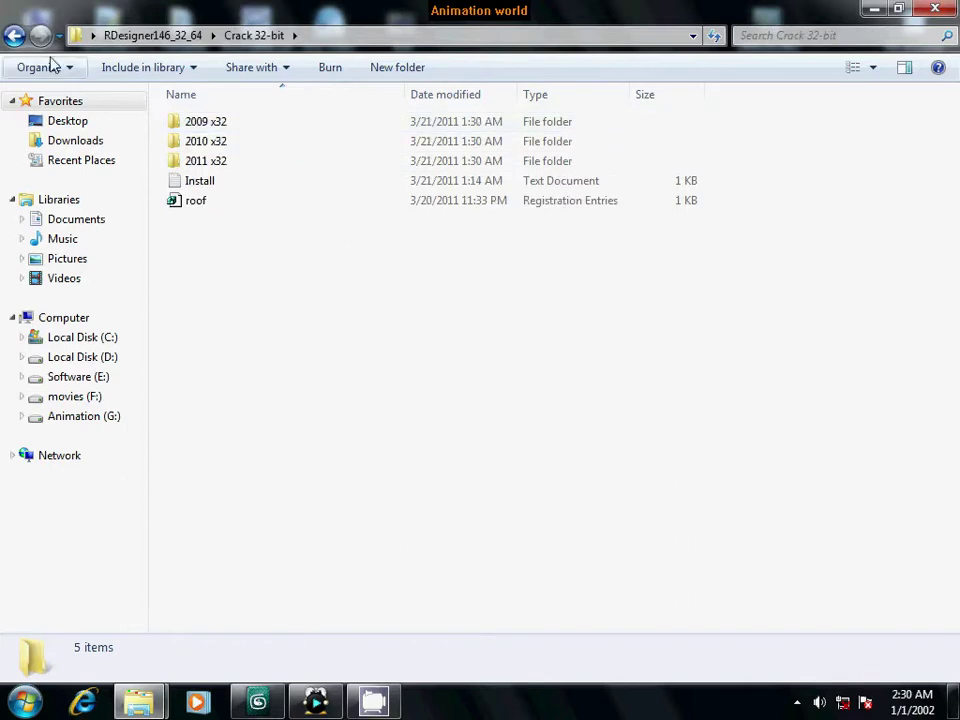
{"action": "left_click", "coordinate": [14, 35]}
{"action": "double_click", "coordinate": [192, 161]}
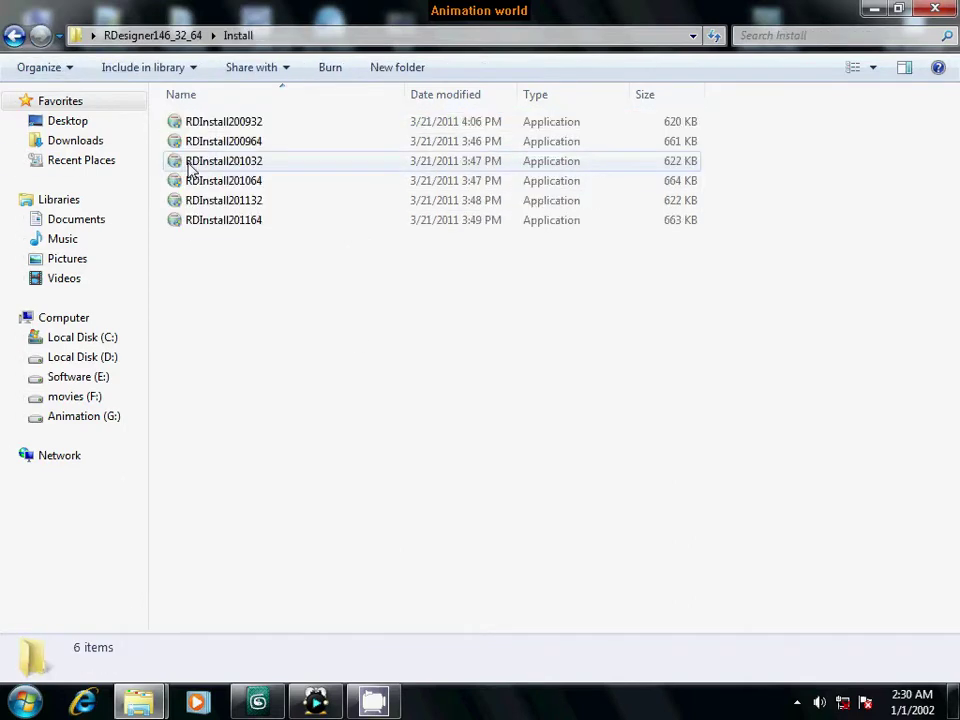
{"action": "double_click", "coordinate": [238, 221]}
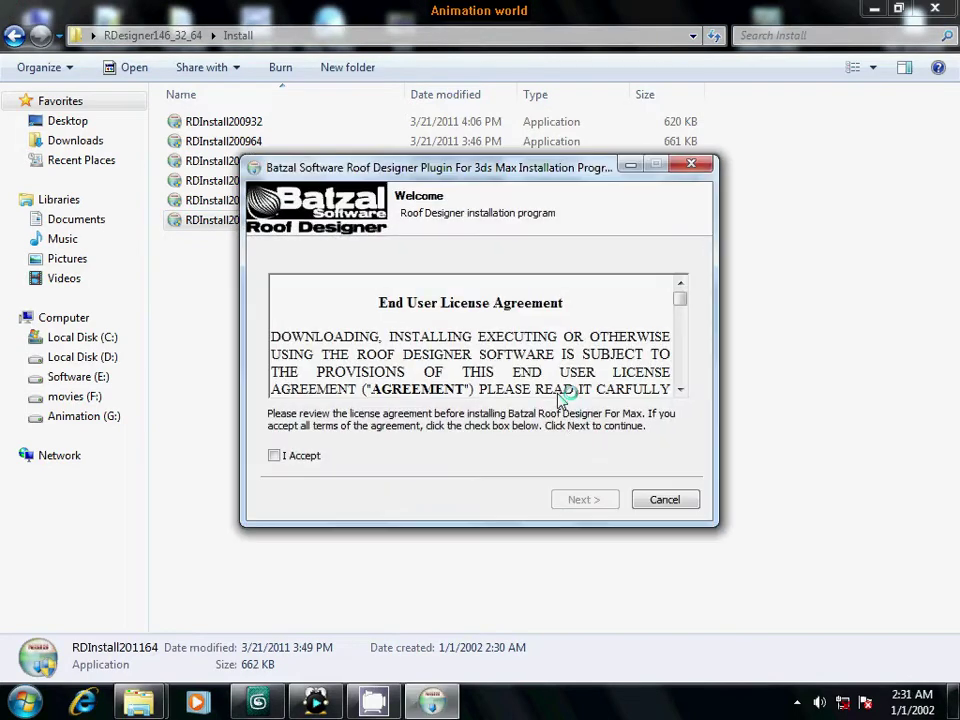
{"action": "left_click", "coordinate": [295, 460]}
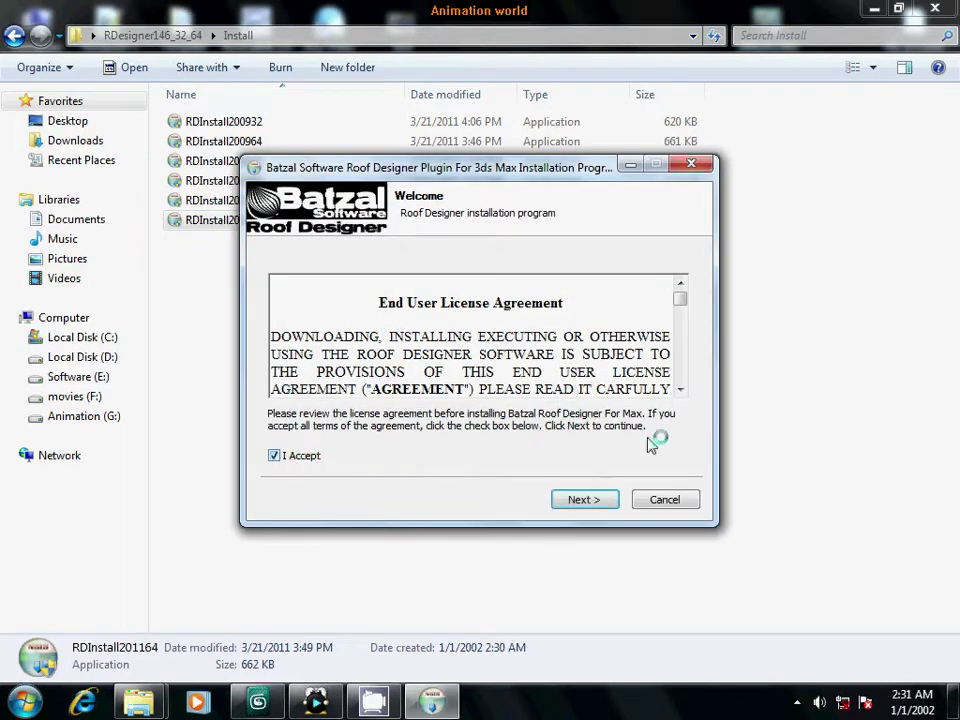
{"action": "left_click", "coordinate": [587, 499]}
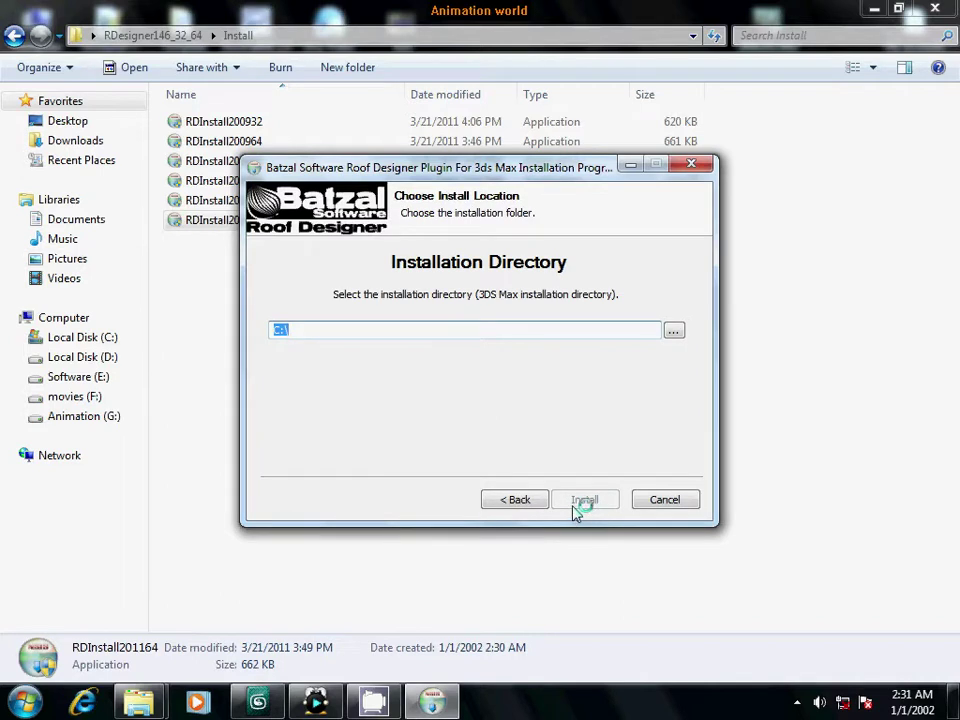
Browse the install-location folder tree down to C:\Program Files\Autodesk
{"action": "left_click", "coordinate": [634, 333]}
{"action": "left_click", "coordinate": [673, 330]}
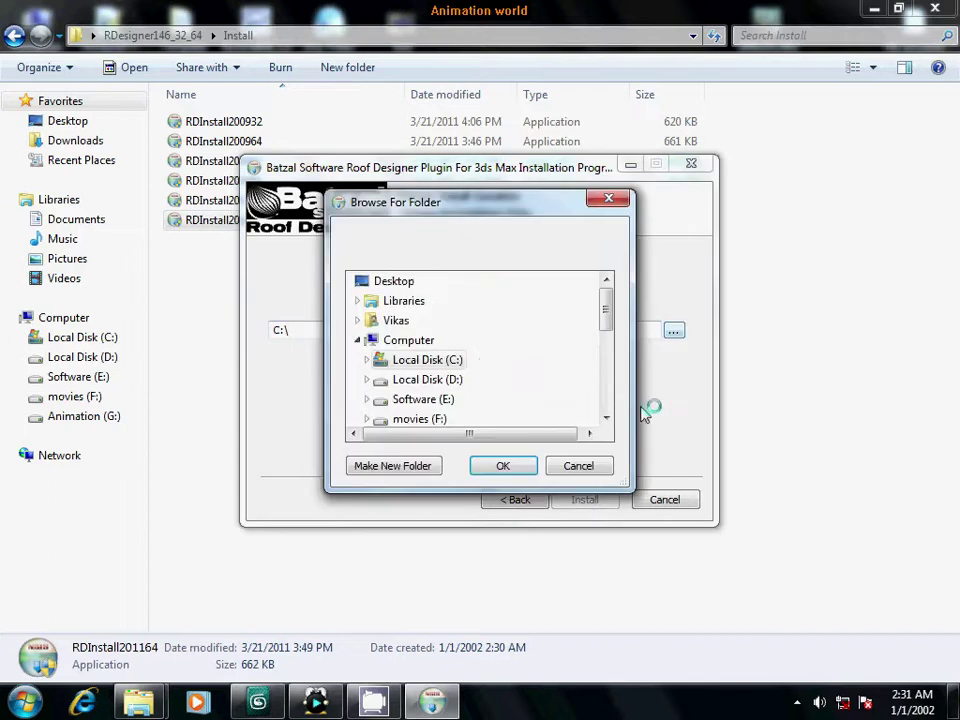
{"action": "left_click", "coordinate": [369, 359]}
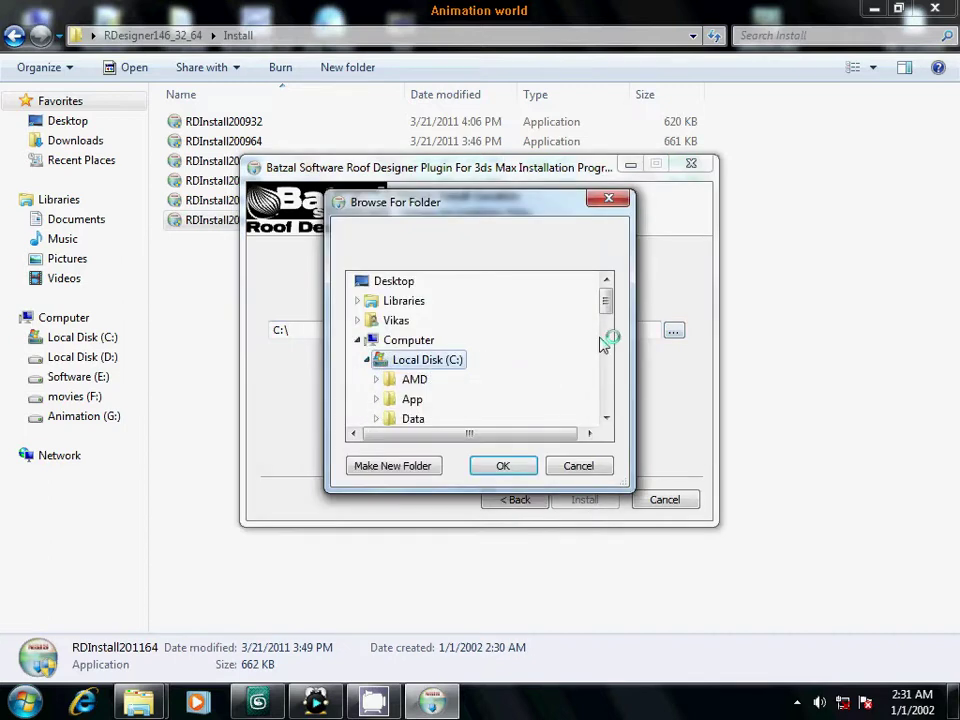
{"action": "scroll", "coordinate": [607, 318], "scroll_direction": "down", "scroll_amount": 1}
{"action": "mouse_move", "coordinate": [607, 318]}
{"action": "left_mouse_down"}
{"action": "mouse_move", "coordinate": [612, 358]}
{"action": "mouse_move", "coordinate": [614, 336]}
{"action": "left_mouse_up"}
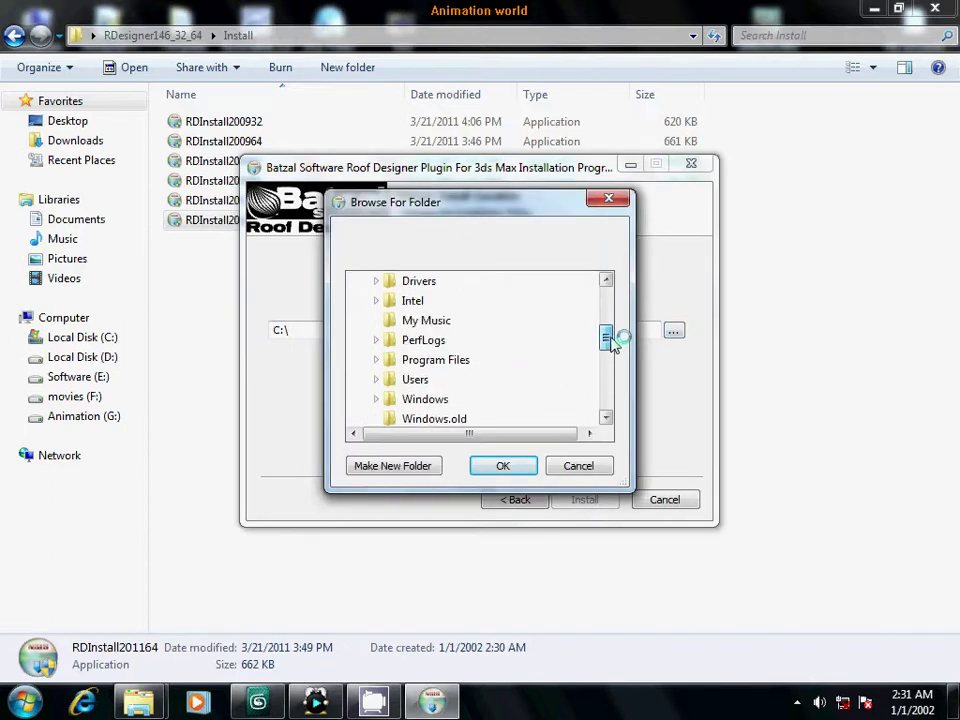
{"action": "left_click", "coordinate": [380, 358]}
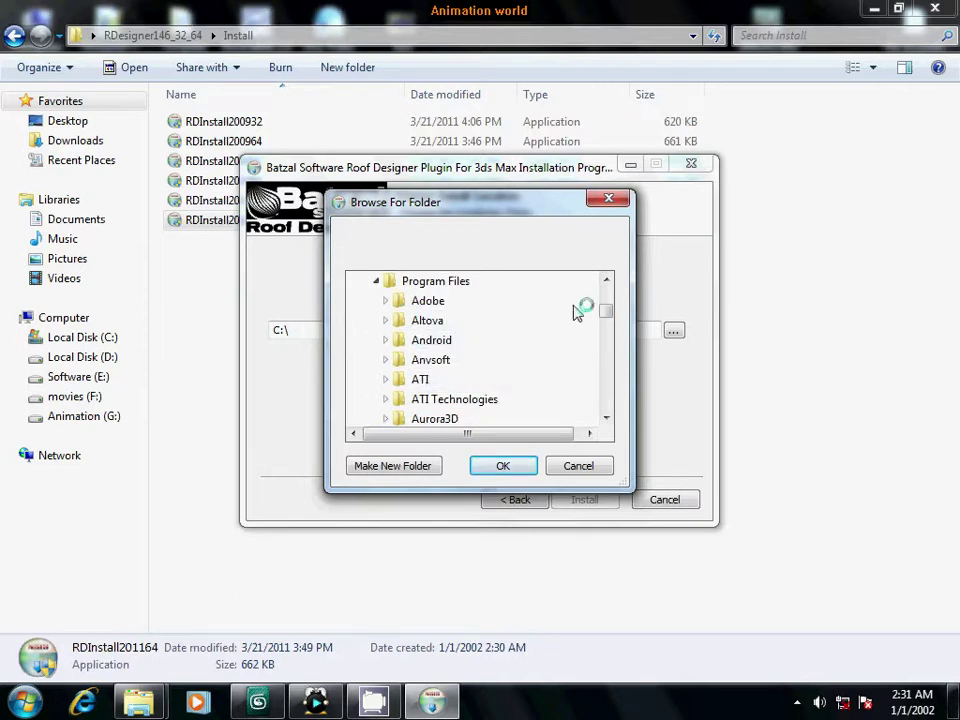
{"action": "left_click_drag", "start_coordinate": [606, 312], "coordinate": [608, 318]}
{"action": "left_click", "coordinate": [387, 380]}
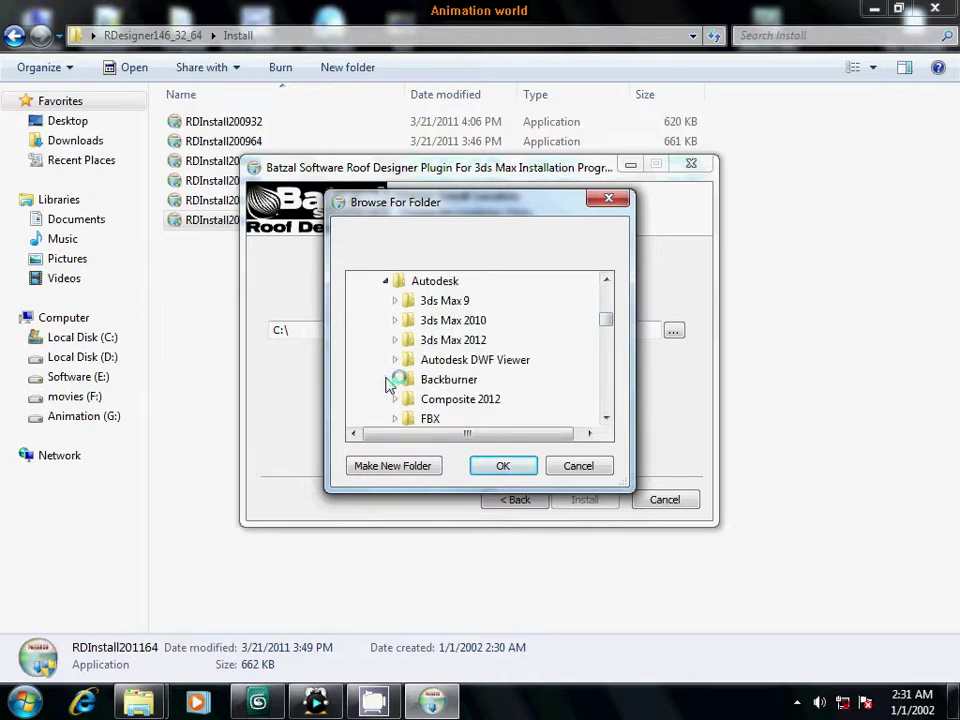
{"action": "left_click", "coordinate": [396, 320]}
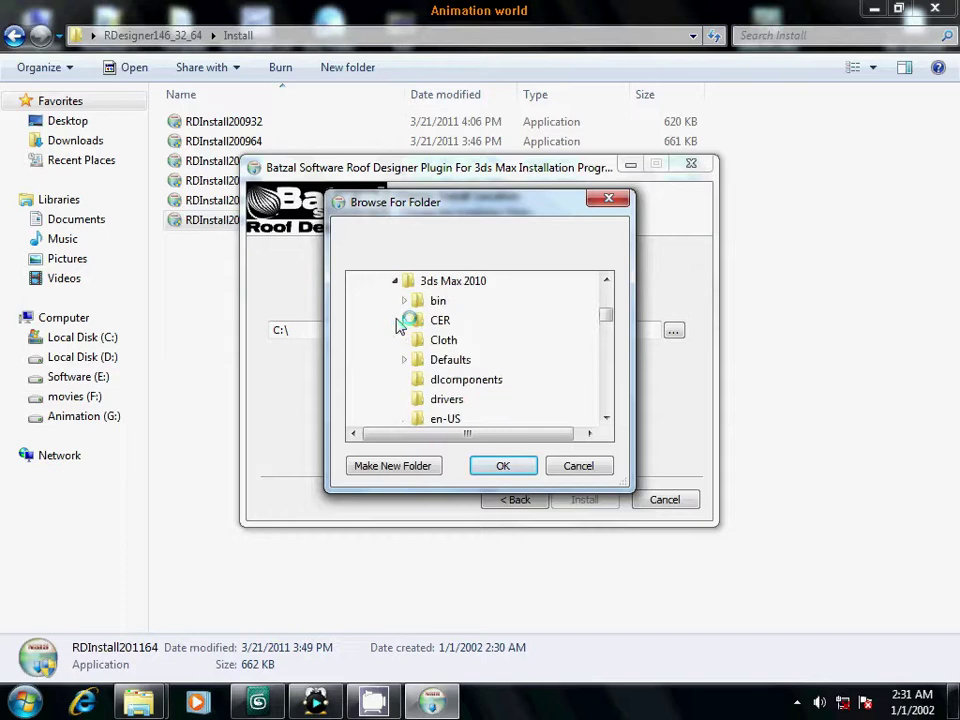
Pick 3ds Max 2010 as the destination, install the plugin, and close the installer
{"action": "left_click", "coordinate": [424, 283]}
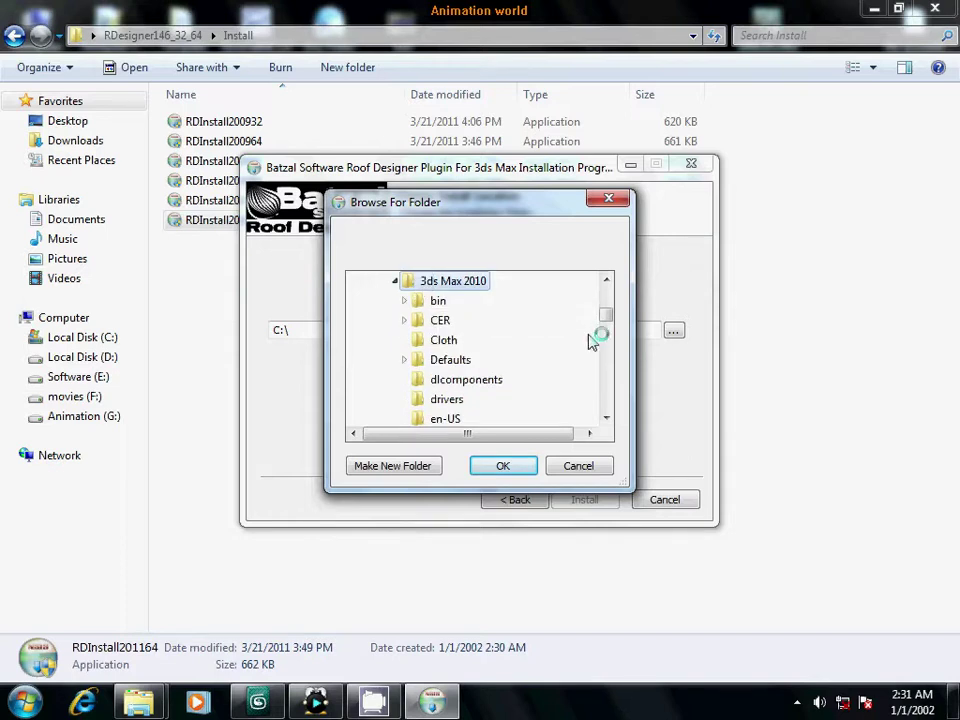
{"action": "left_click_drag", "start_coordinate": [608, 318], "coordinate": [609, 338]}
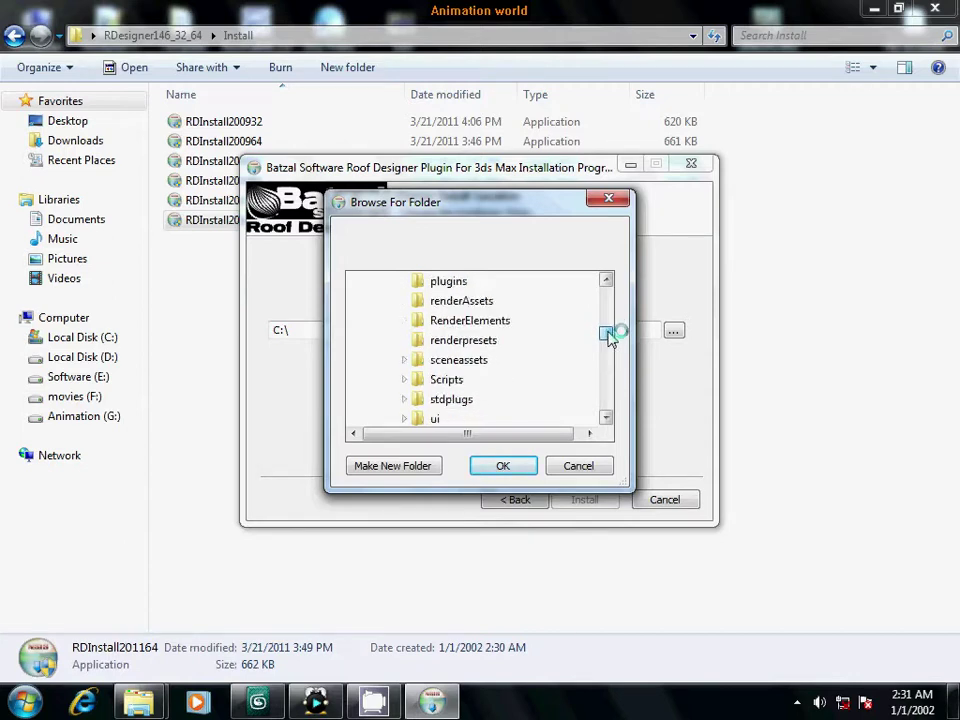
{"action": "left_click", "coordinate": [520, 466]}
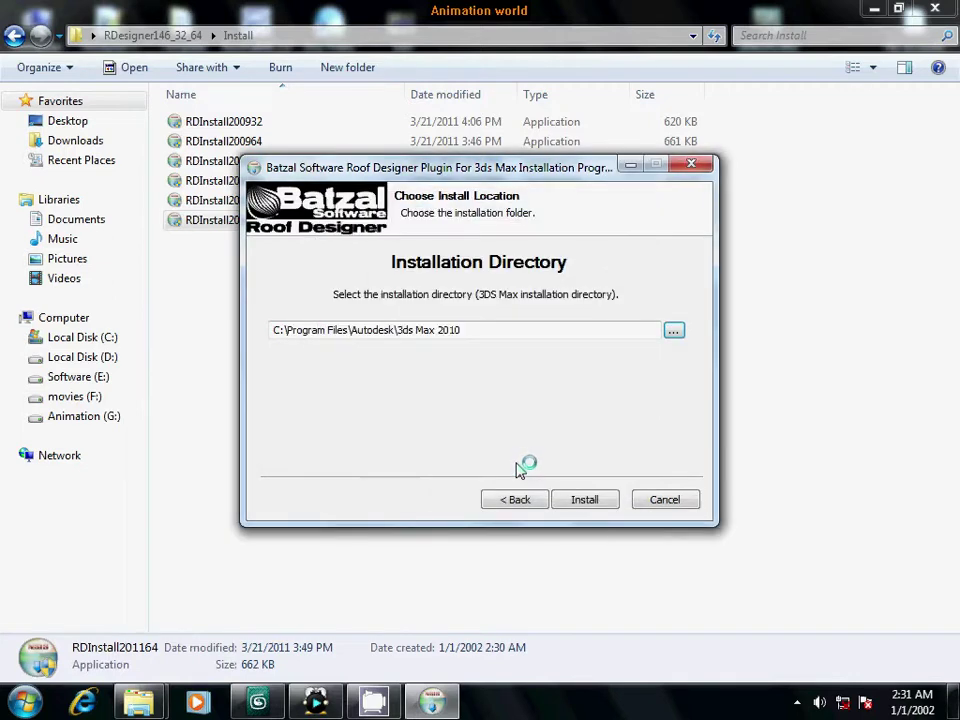
{"action": "left_click", "coordinate": [576, 506]}
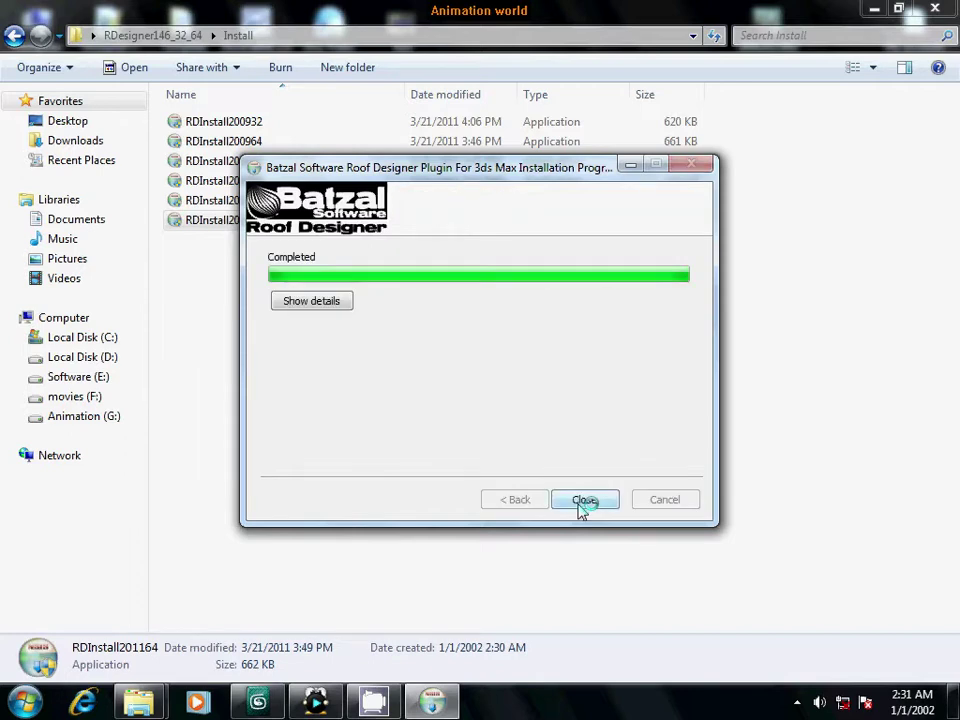
{"action": "left_click", "coordinate": [580, 499]}
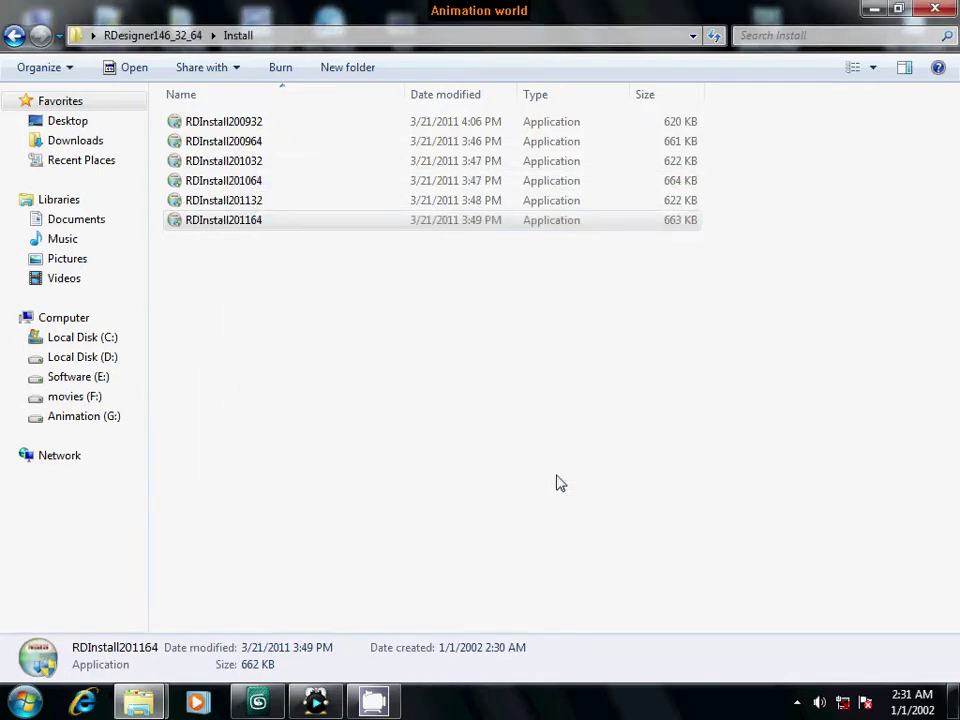
Start the RDInstall201132 installer past its licence, then close 3ds Max 2010
{"action": "left_click", "coordinate": [407, 376]}
{"action": "left_click", "coordinate": [222, 200]}
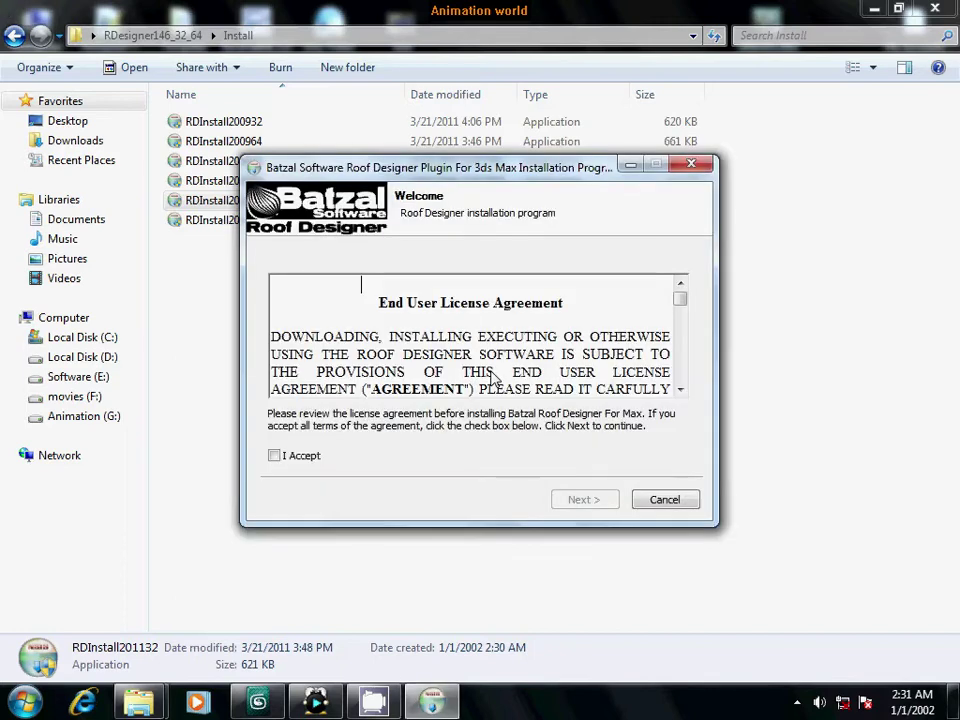
{"action": "left_click", "coordinate": [275, 456]}
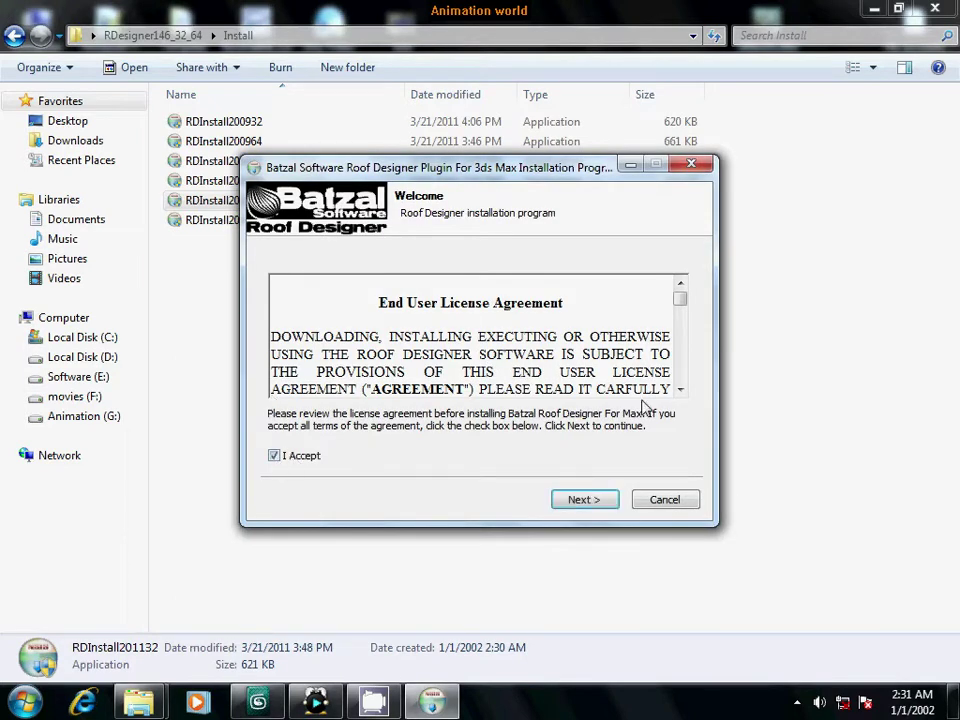
{"action": "left_click_drag", "start_coordinate": [680, 305], "coordinate": [689, 372]}
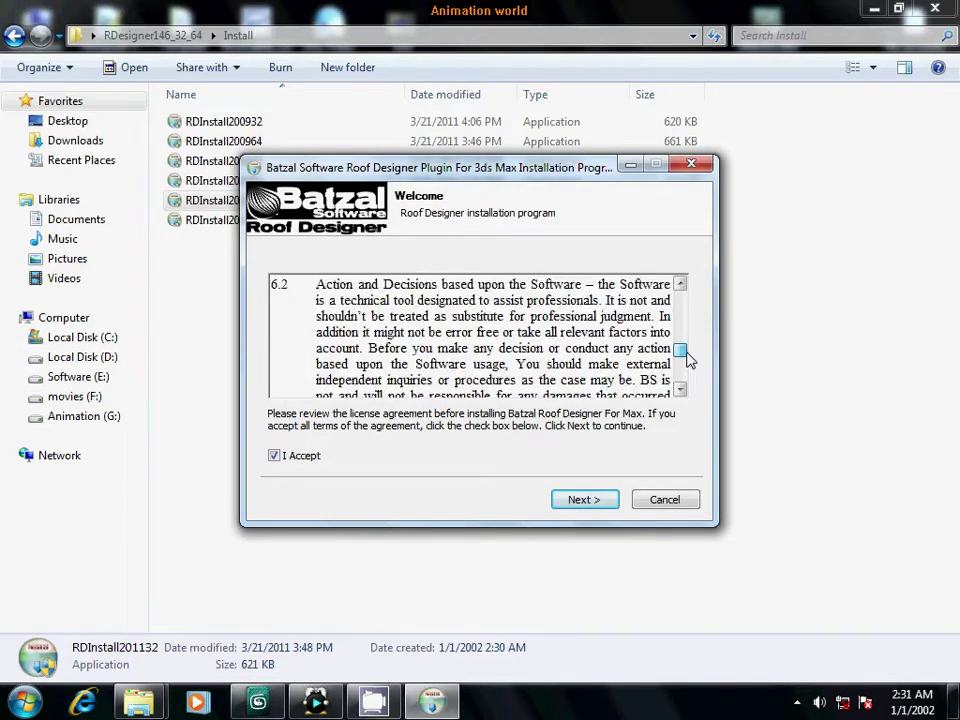
{"action": "left_click", "coordinate": [581, 503]}
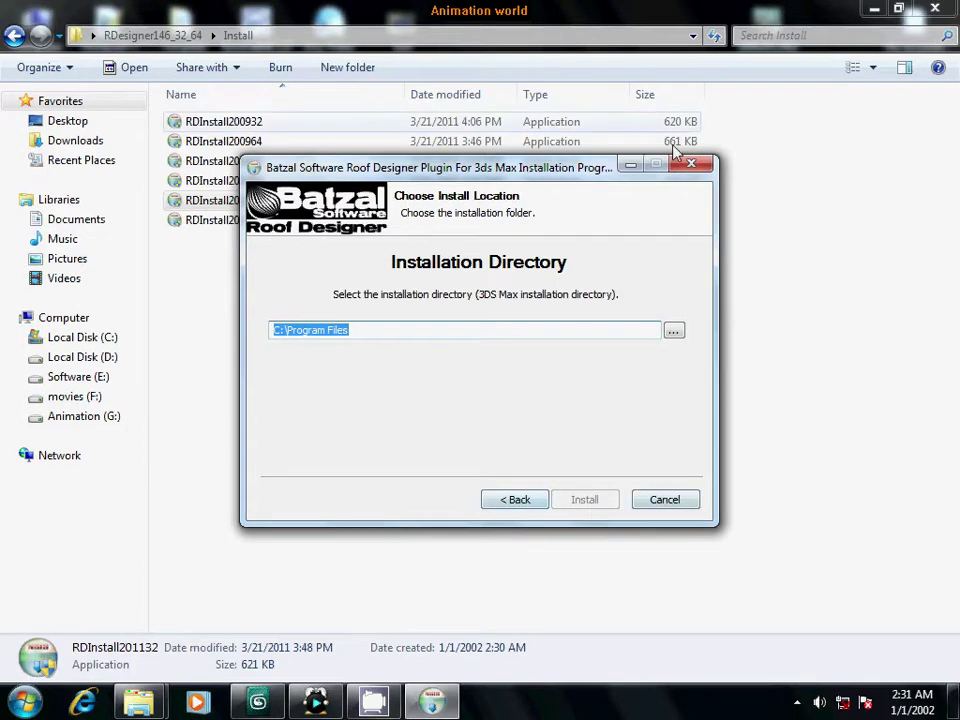
{"action": "left_click", "coordinate": [258, 702]}
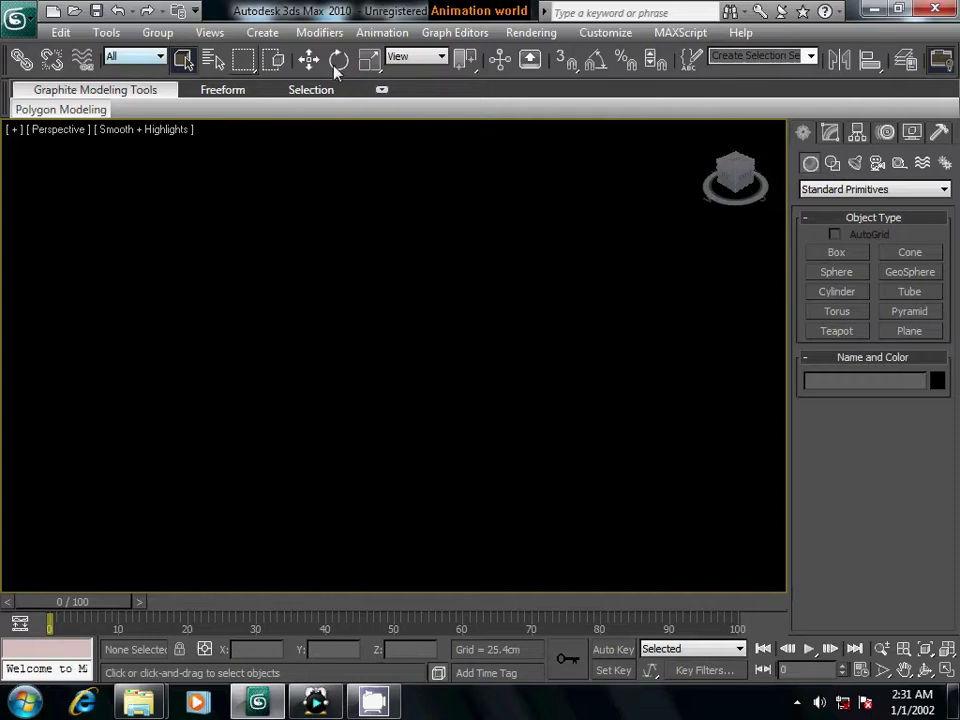
{"action": "left_click", "coordinate": [935, 10]}
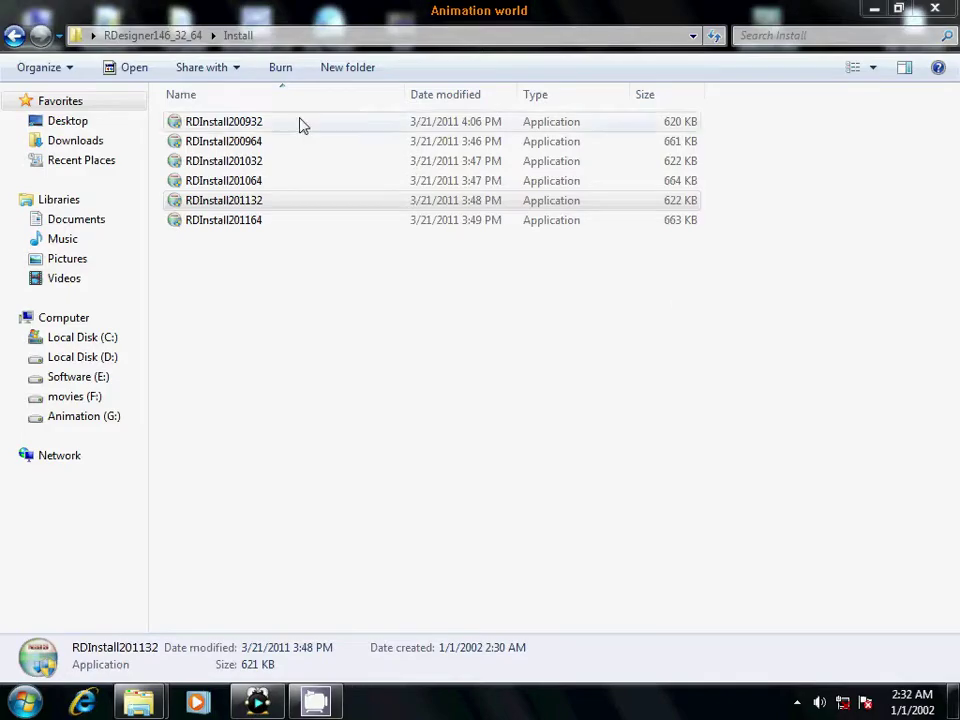
Open Crack 32-bit, peek into 2009 x32, and read the Install.txt notes in Notepad
{"action": "left_click", "coordinate": [14, 35]}
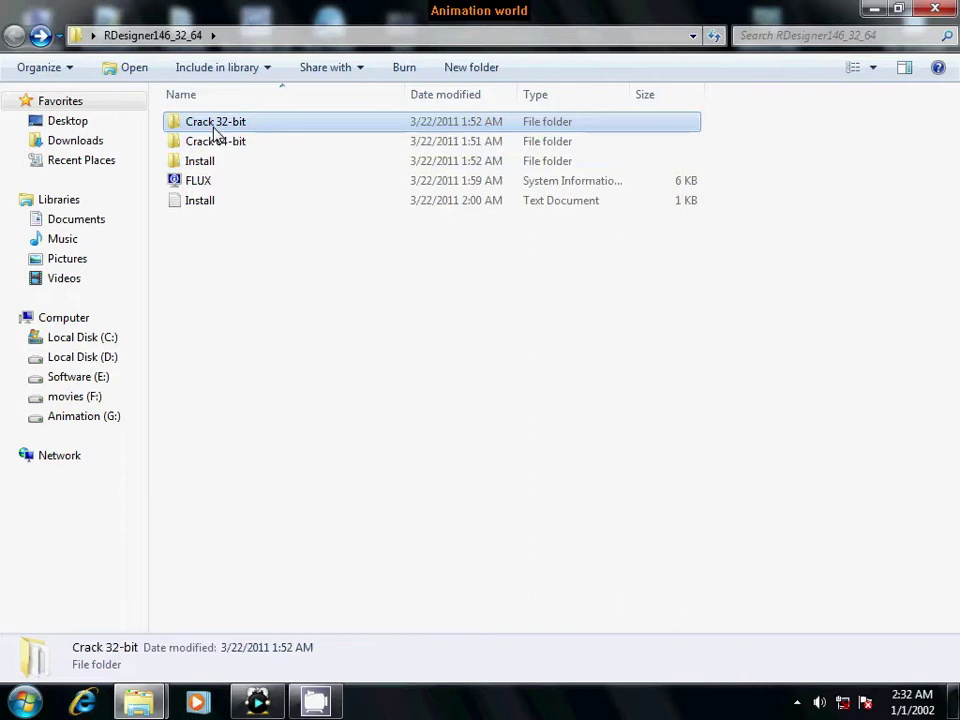
{"action": "double_click", "coordinate": [210, 124]}
{"action": "double_click", "coordinate": [204, 126]}
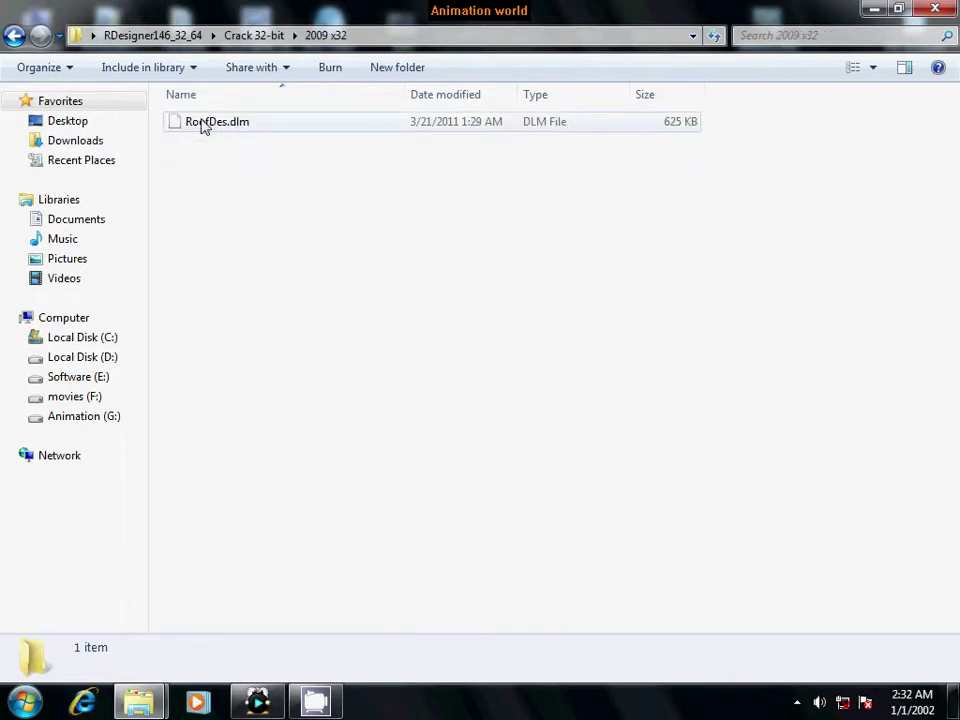
{"action": "left_click", "coordinate": [12, 37]}
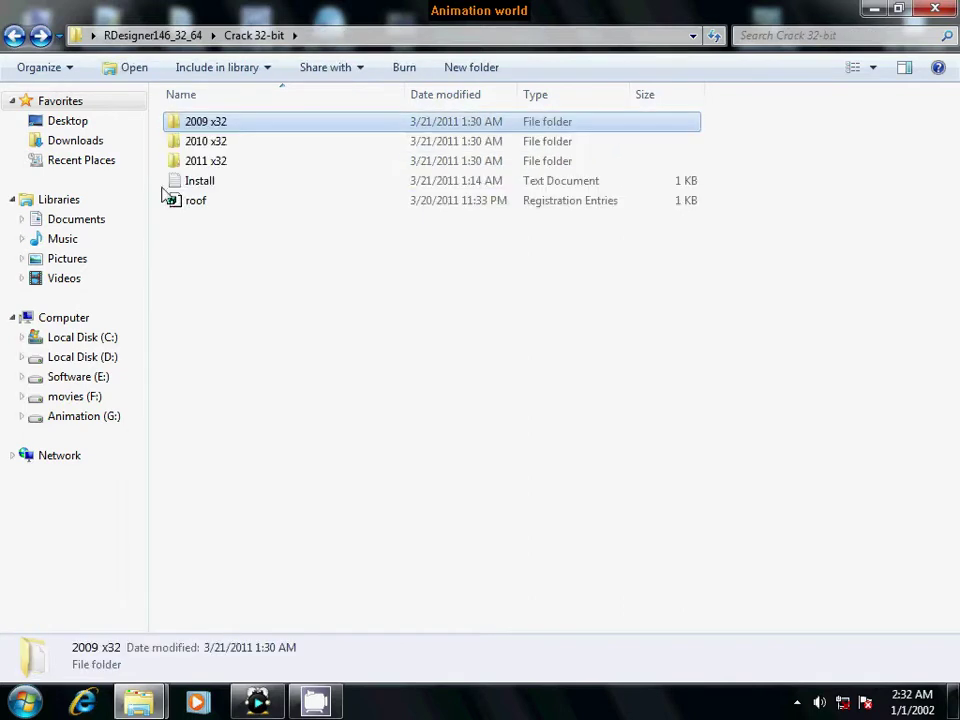
{"action": "double_click", "coordinate": [198, 181]}
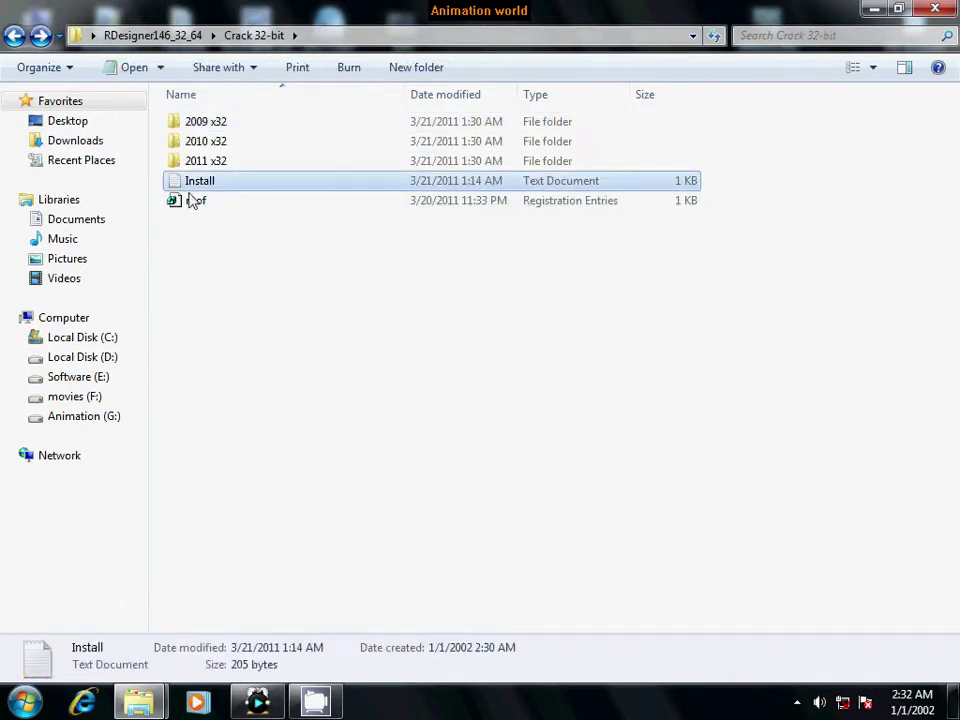
{"action": "left_click_drag", "start_coordinate": [465, 418], "coordinate": [482, 313]}
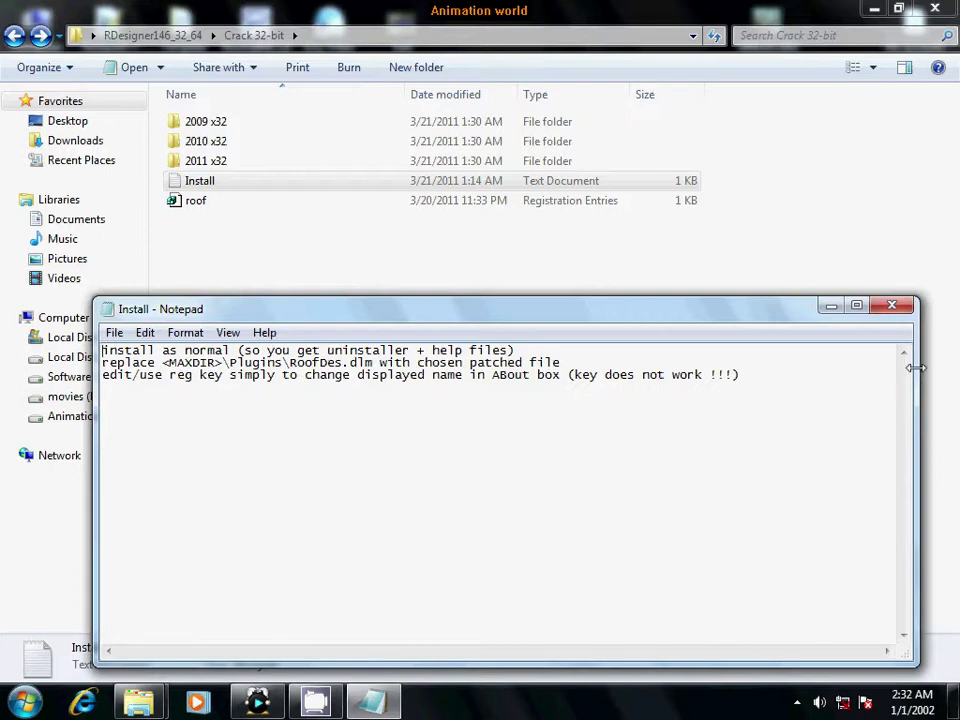
{"action": "left_click", "coordinate": [892, 305]}
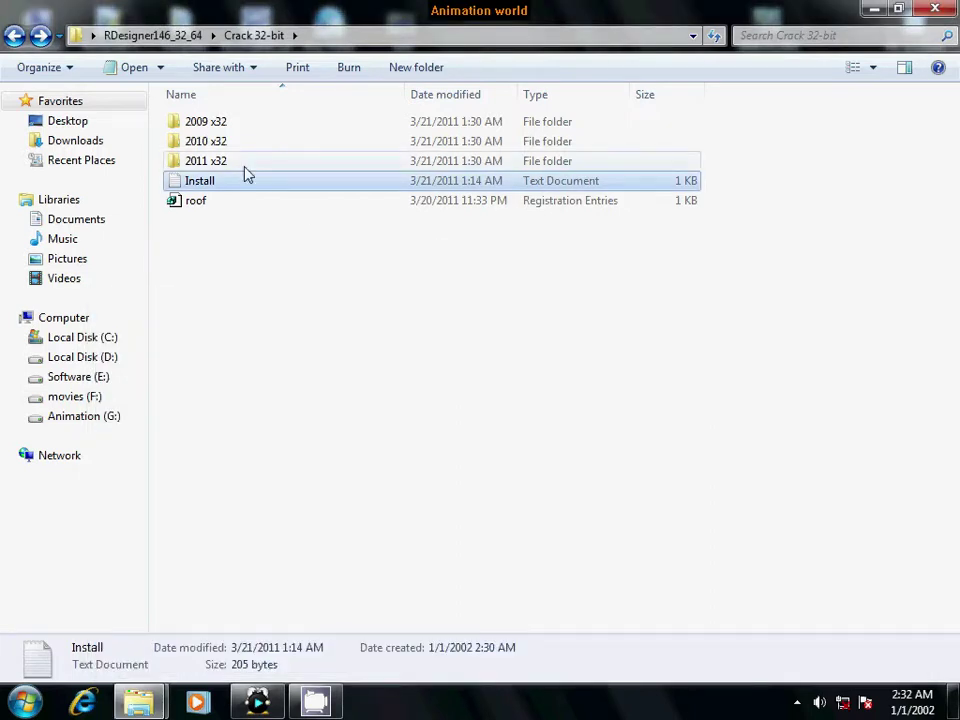
Copy all five items in the Crack 32-bit folder
{"action": "left_click_drag", "start_coordinate": [251, 283], "coordinate": [193, 118]}
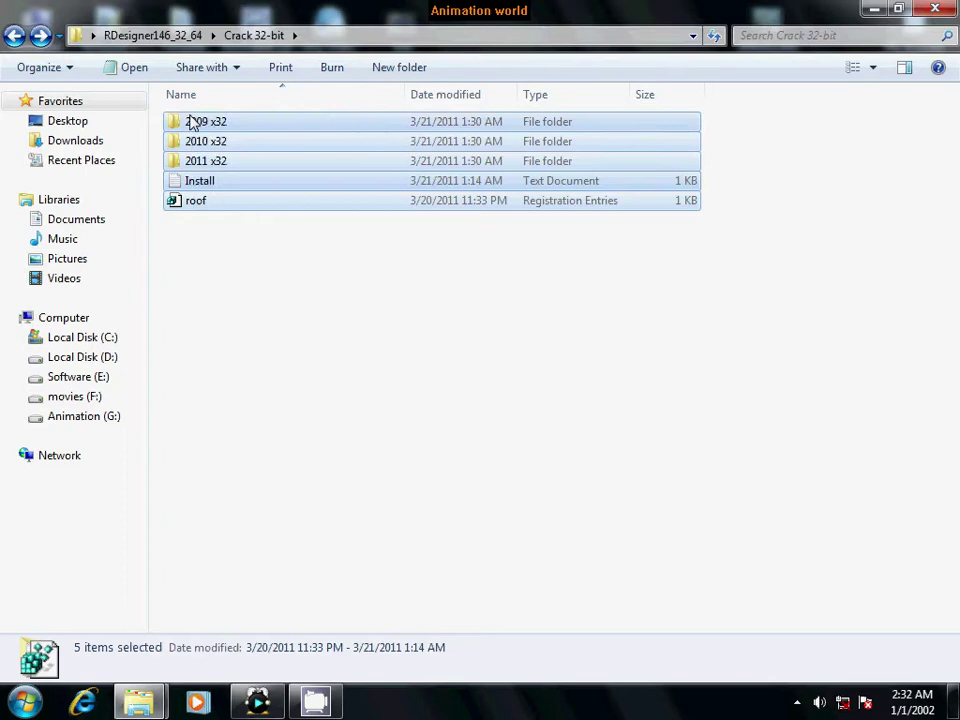
{"action": "right_click", "coordinate": [193, 121]}
{"action": "left_click", "coordinate": [285, 452]}
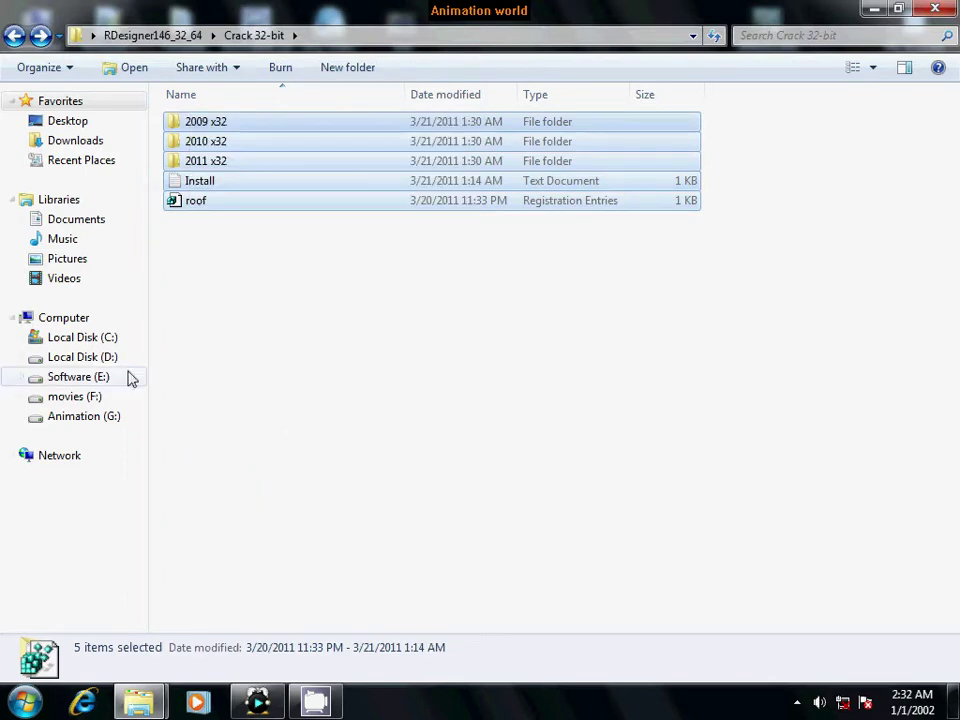
Check the RoofDes and plugins folders under C:\Program Files\Autodesk\3ds Max 2010, then close Explorer
{"action": "left_click", "coordinate": [104, 338]}
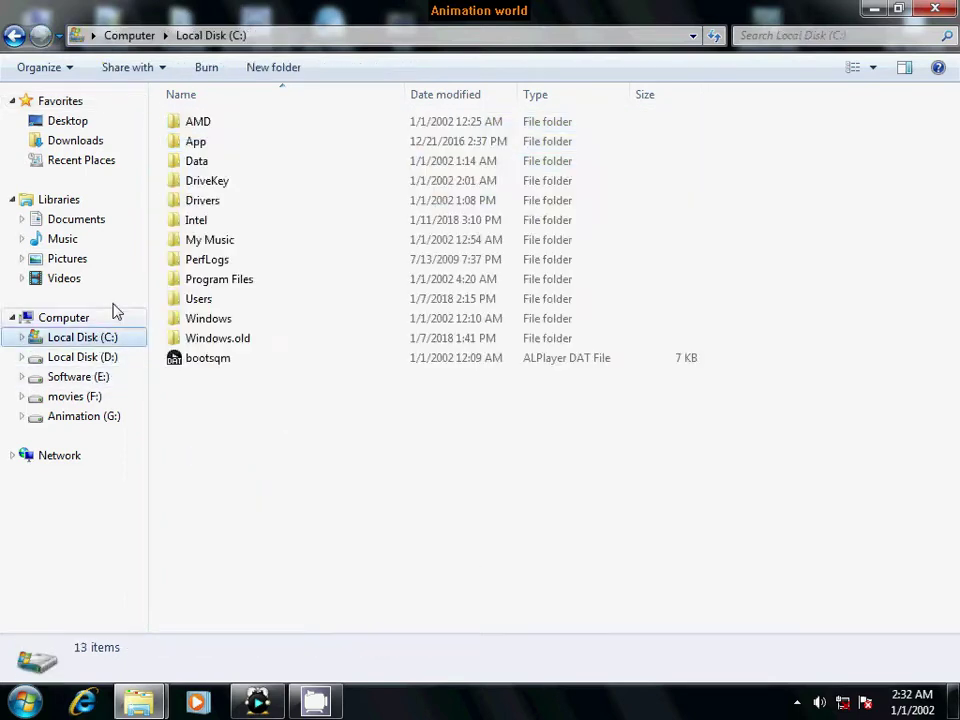
{"action": "double_click", "coordinate": [180, 282]}
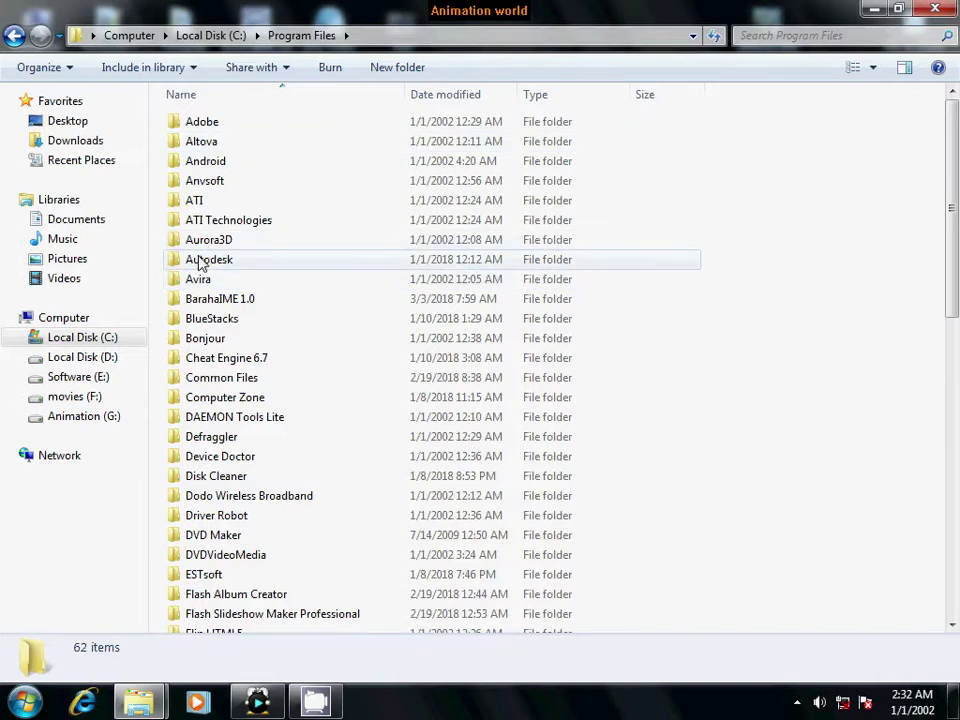
{"action": "double_click", "coordinate": [199, 259]}
{"action": "double_click", "coordinate": [210, 149]}
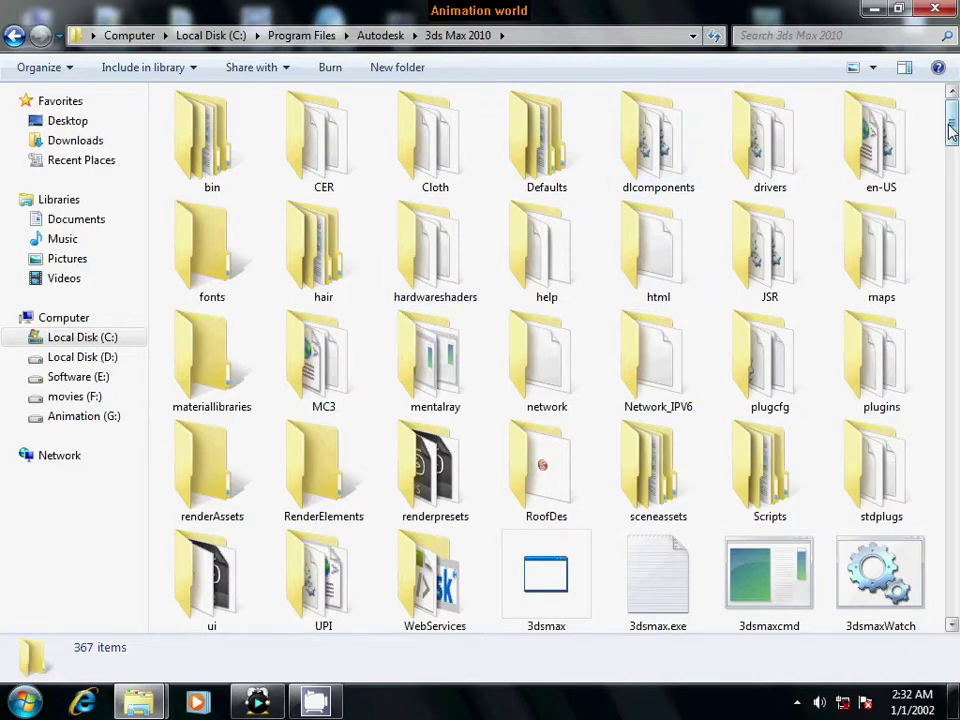
{"action": "left_click_drag", "start_coordinate": [951, 136], "coordinate": [952, 146]}
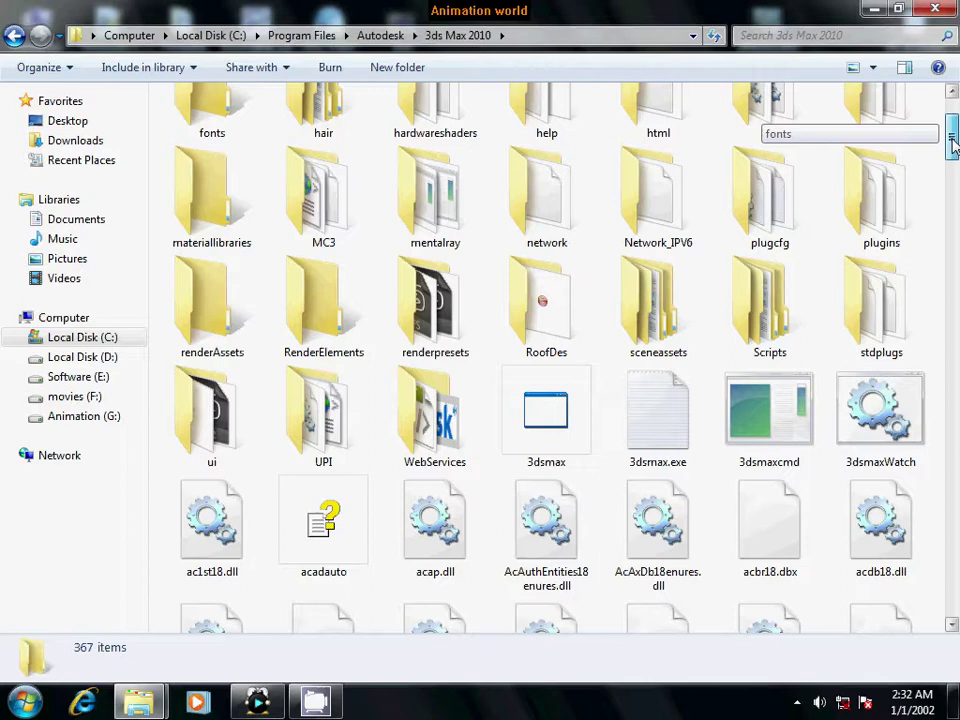
{"action": "double_click", "coordinate": [546, 312]}
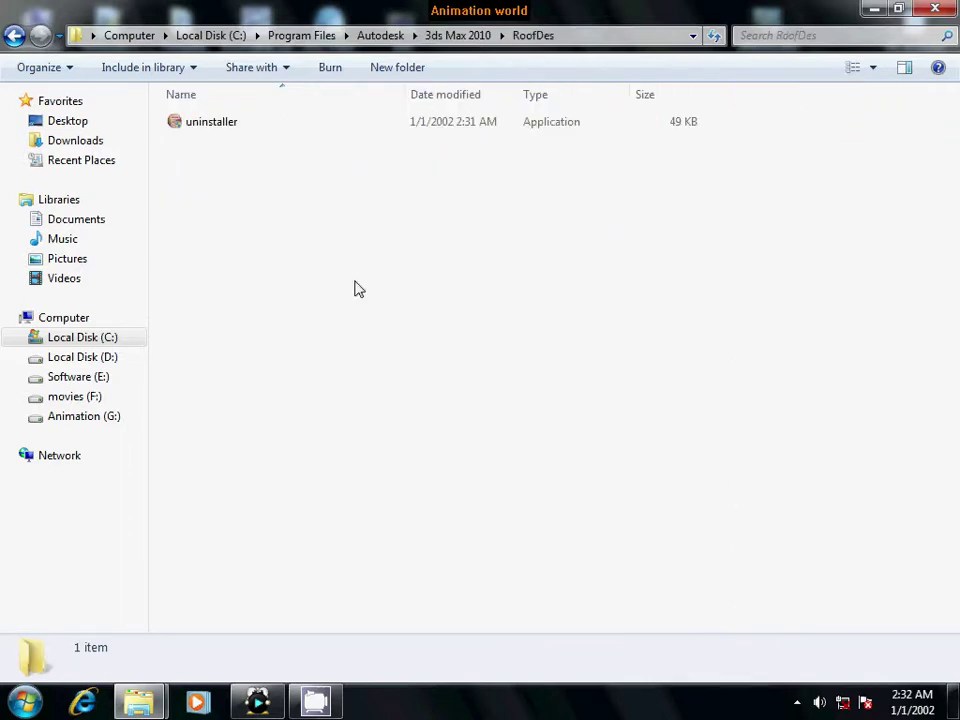
{"action": "left_click", "coordinate": [14, 36]}
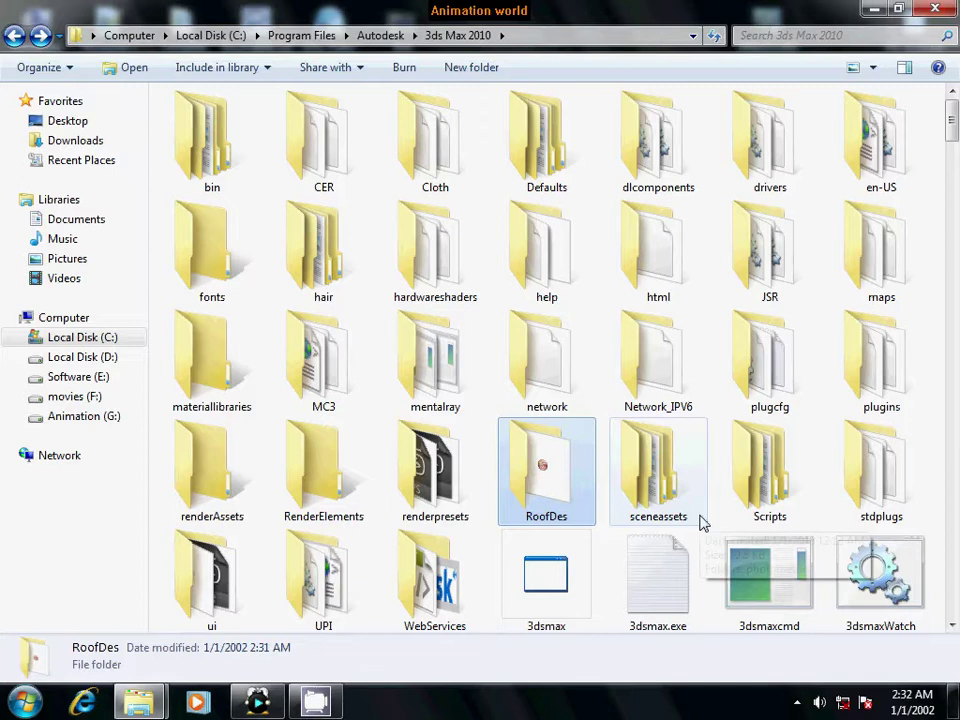
{"action": "double_click", "coordinate": [878, 365]}
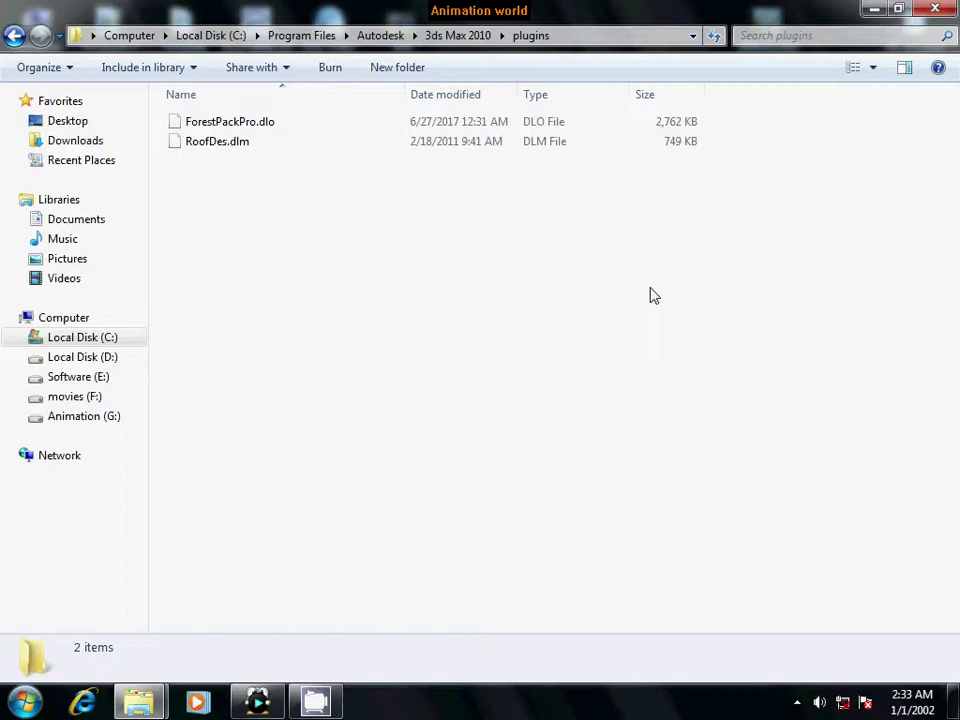
{"action": "left_click", "coordinate": [946, 9]}
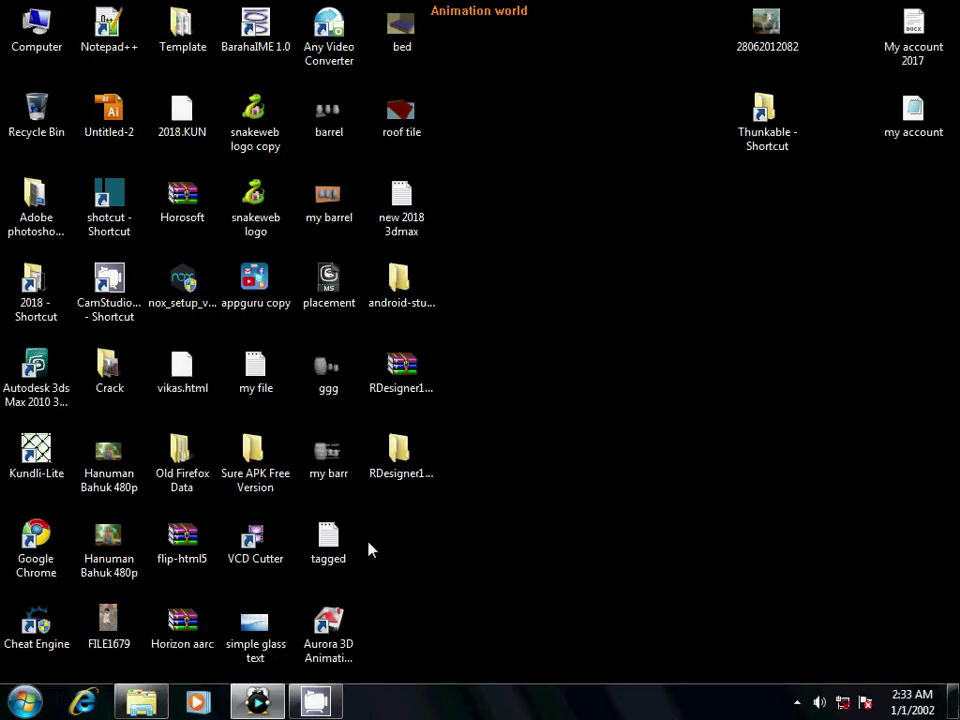
{"action": "left_click", "coordinate": [36, 372]}
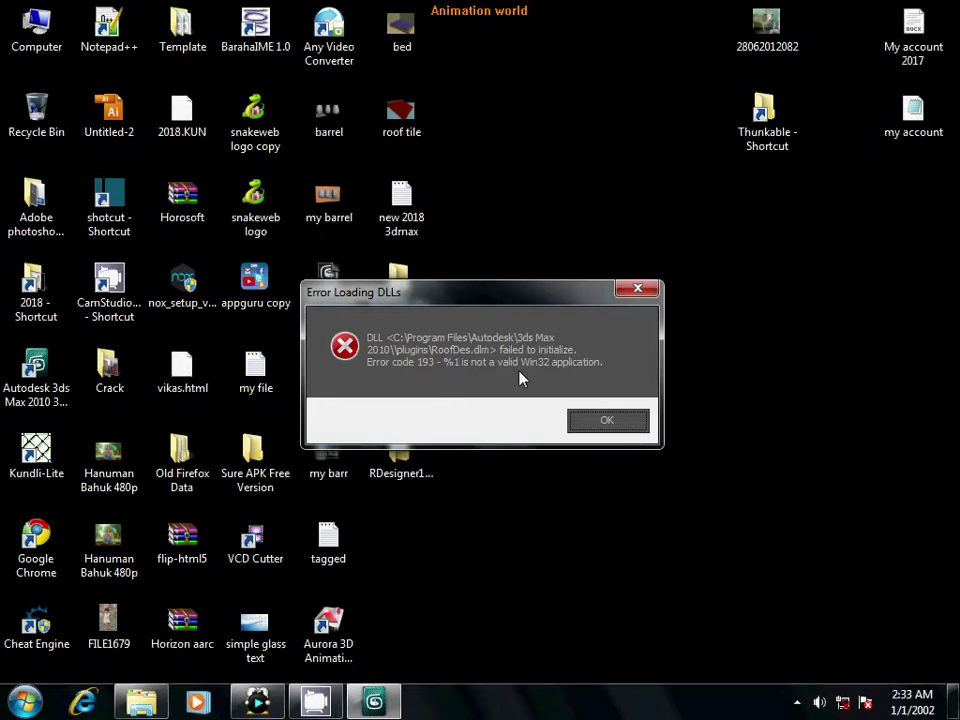
{"action": "left_click", "coordinate": [603, 420]}
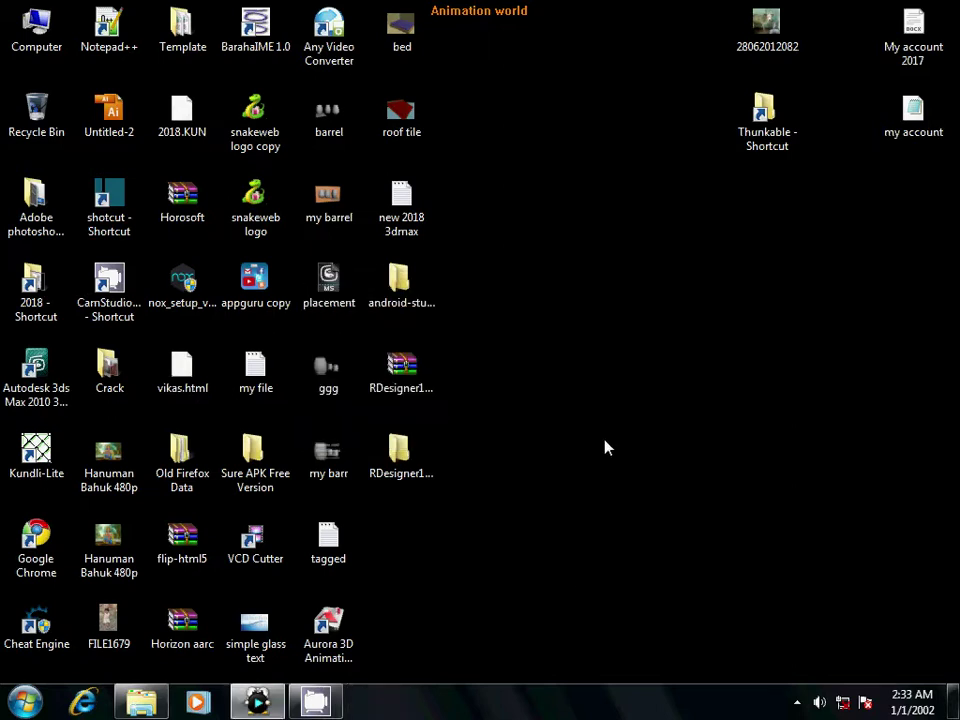
{"action": "double_click", "coordinate": [400, 450]}
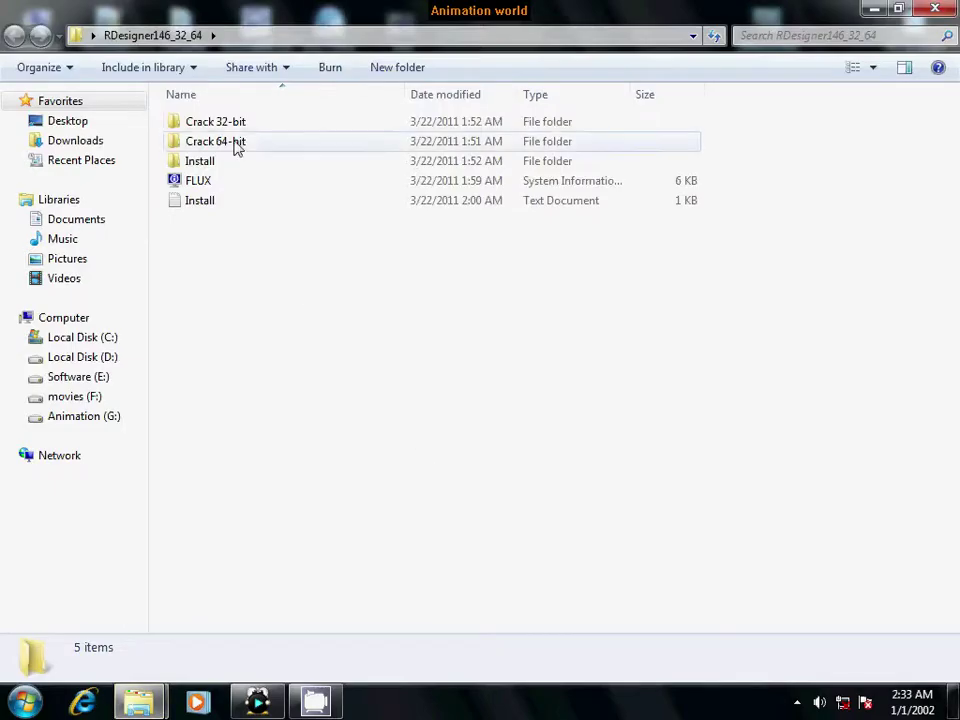
Merge roof.reg from the Crack 32-bit folder into the registry and acknowledge success
{"action": "double_click", "coordinate": [233, 122]}
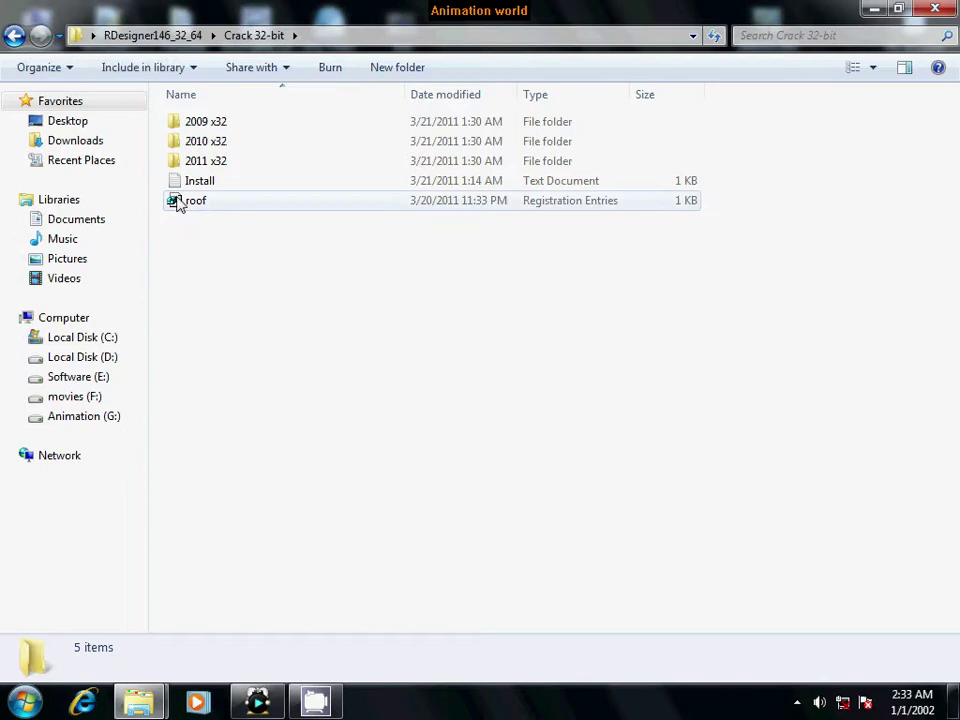
{"action": "double_click", "coordinate": [178, 203]}
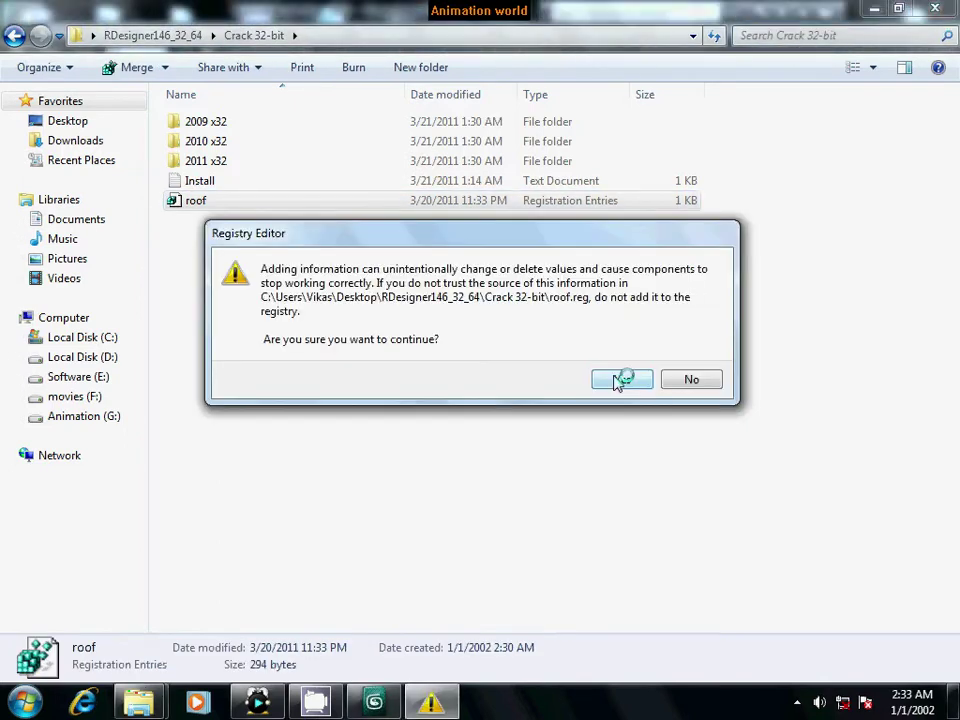
{"action": "left_click", "coordinate": [617, 379]}
{"action": "left_click", "coordinate": [678, 356]}
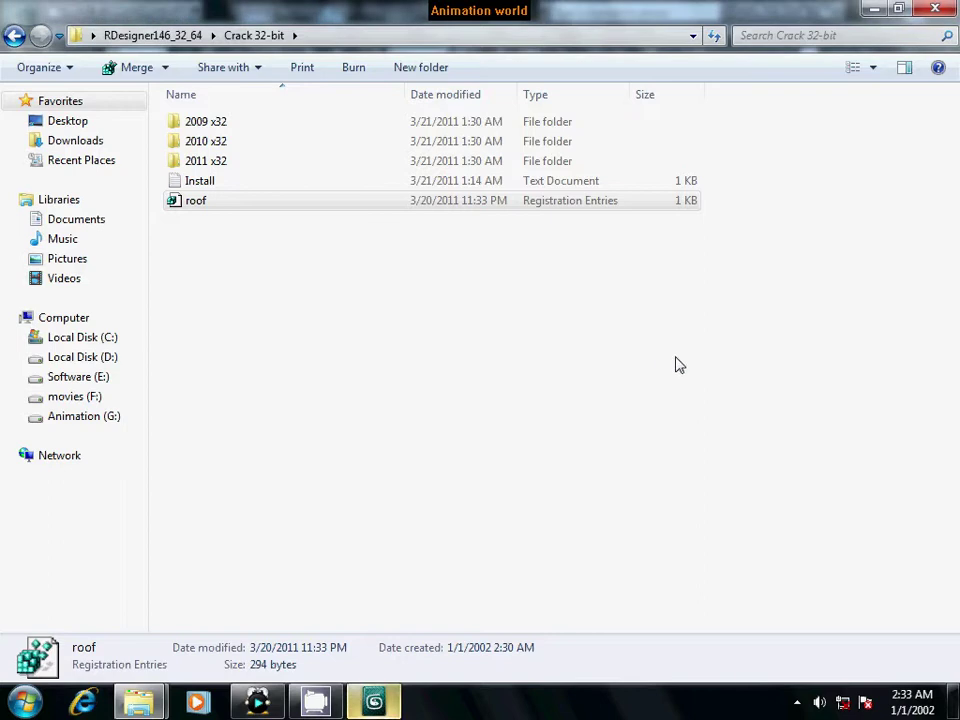
Relaunch 3ds Max 2010, dismiss the RoofDes DLL error, and restore the Crack 32-bit window
{"action": "left_click", "coordinate": [870, 9]}
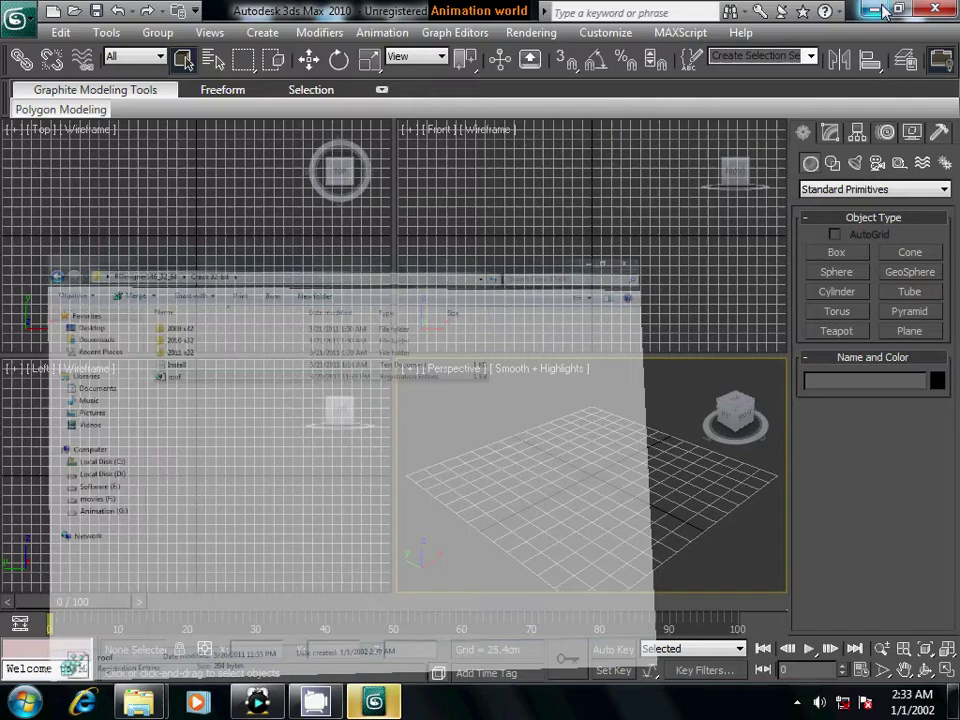
{"action": "left_click", "coordinate": [936, 10]}
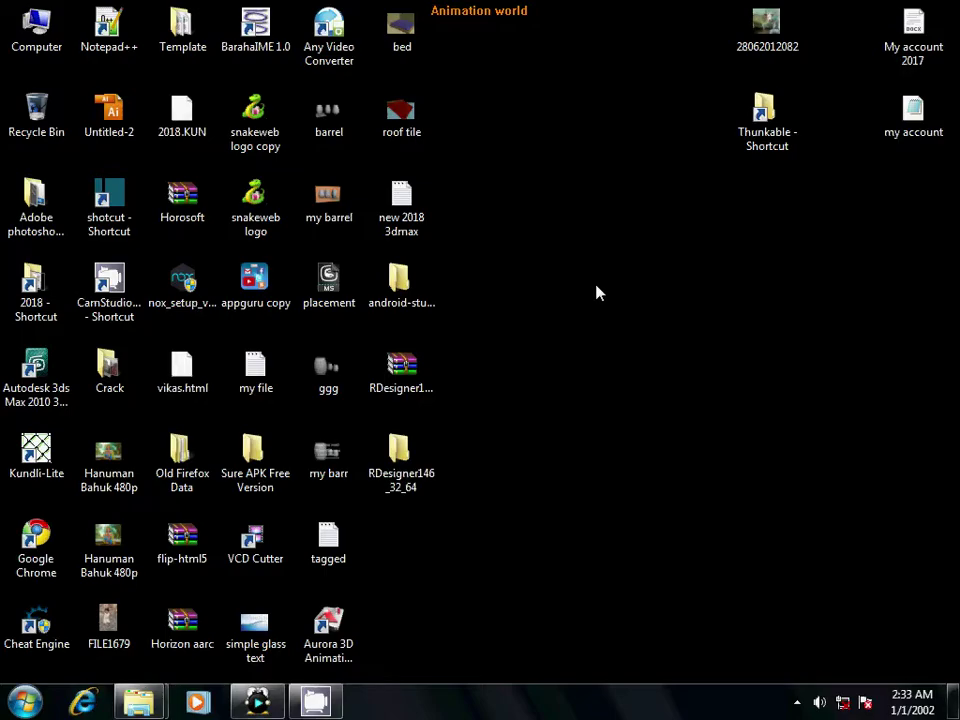
{"action": "left_click", "coordinate": [40, 365]}
{"action": "double_click", "coordinate": [40, 365]}
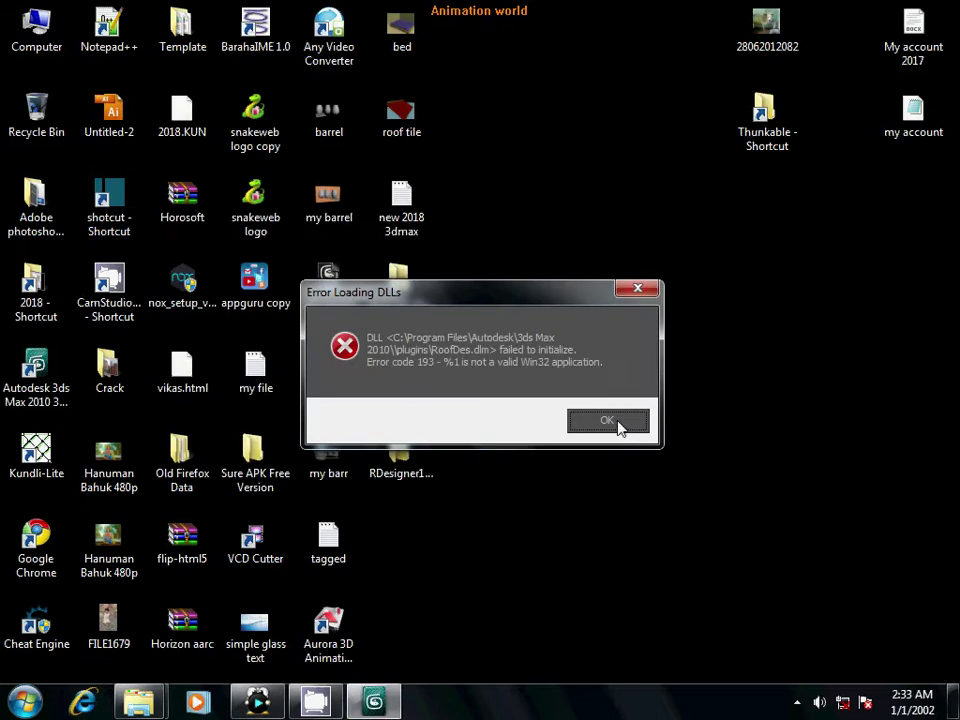
{"action": "left_click", "coordinate": [619, 428]}
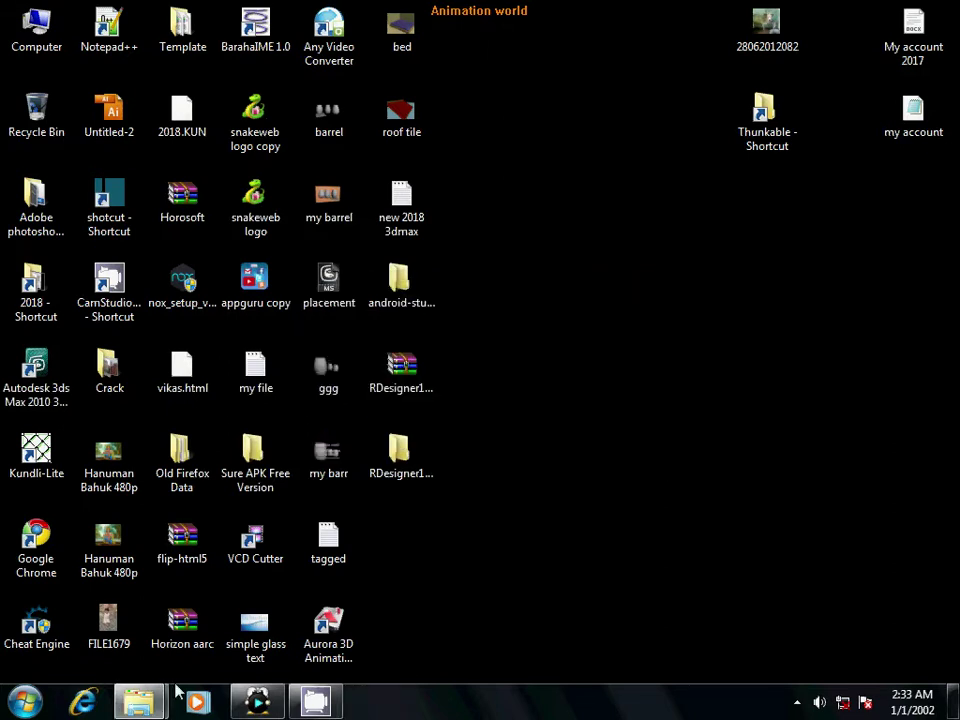
{"action": "mouse_move", "coordinate": [139, 701]}
{"action": "left_click", "coordinate": [306, 562]}
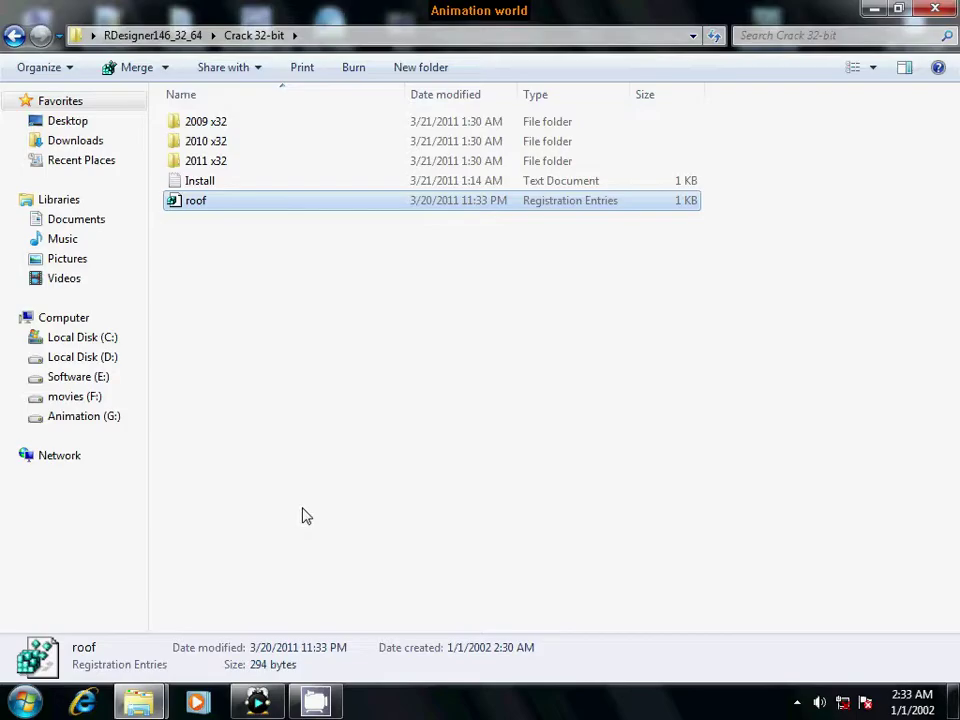
Run the RDInstall200932 installer from the Install folder and accept the licence
{"action": "left_click", "coordinate": [14, 36]}
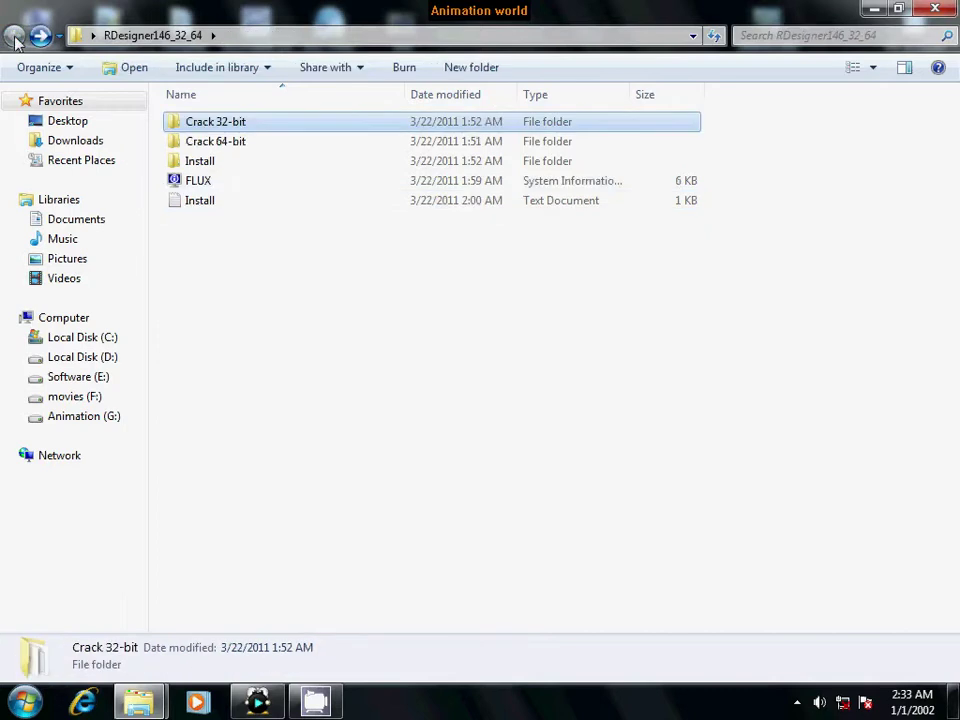
{"action": "double_click", "coordinate": [205, 163]}
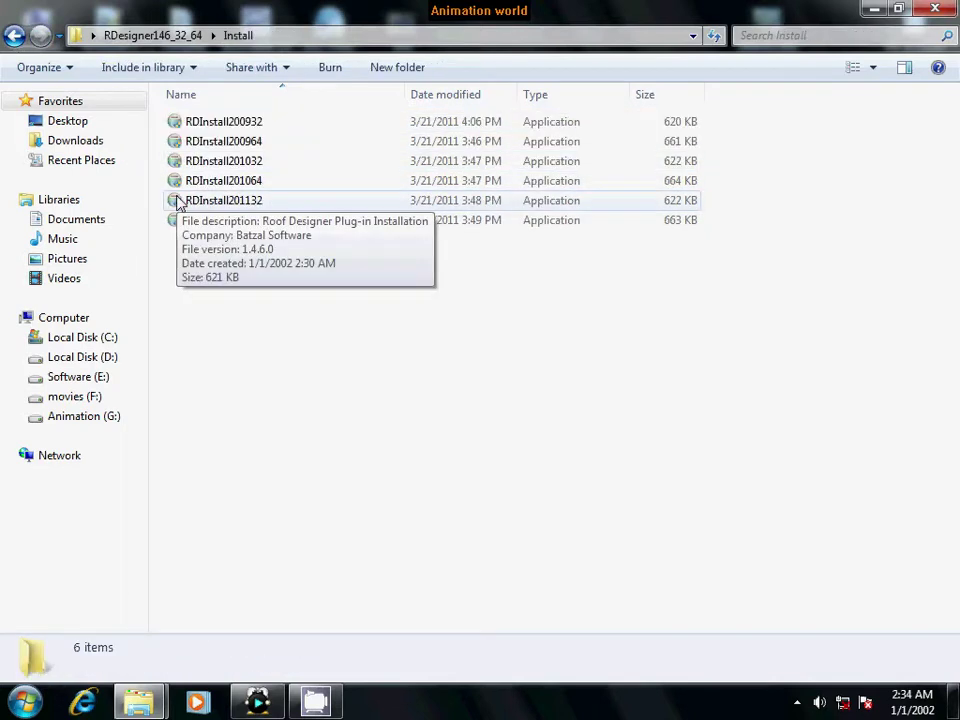
{"action": "left_click", "coordinate": [178, 122]}
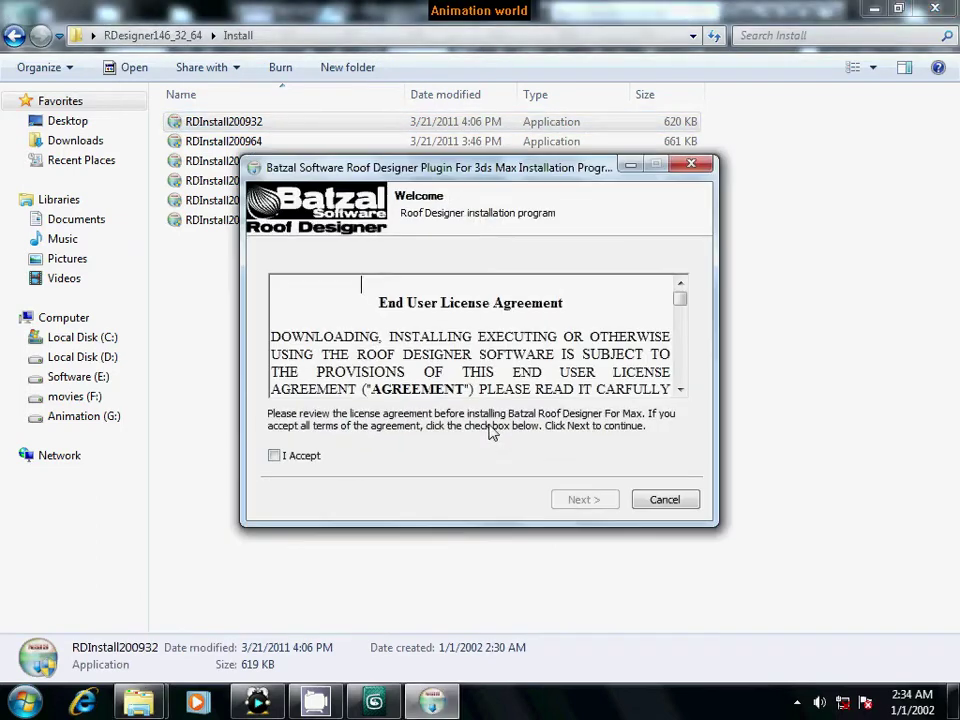
{"action": "left_click", "coordinate": [274, 455]}
{"action": "left_click", "coordinate": [583, 499]}
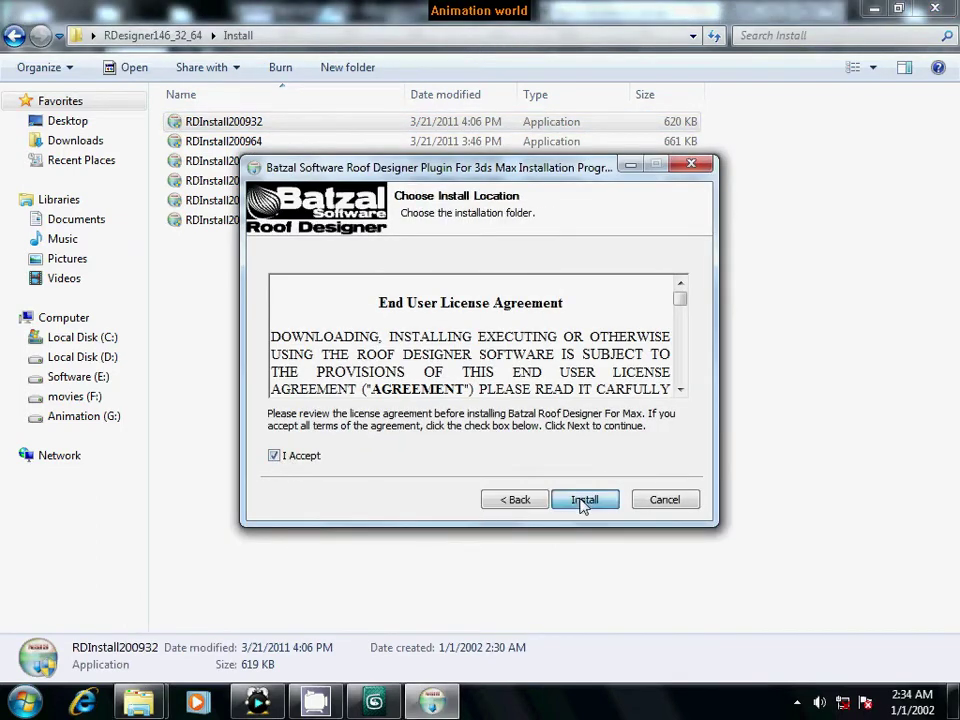
Install into Program Files\Autodesk\3ds Max 2010 and close the finished installer
{"action": "left_click", "coordinate": [674, 333]}
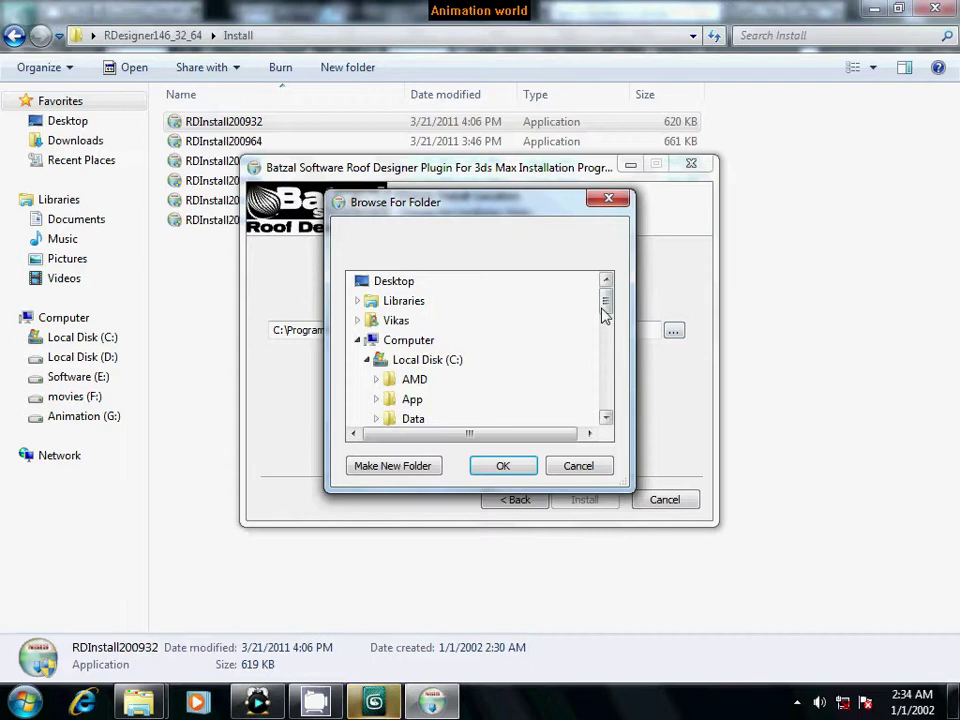
{"action": "left_click_drag", "start_coordinate": [603, 312], "coordinate": [606, 342]}
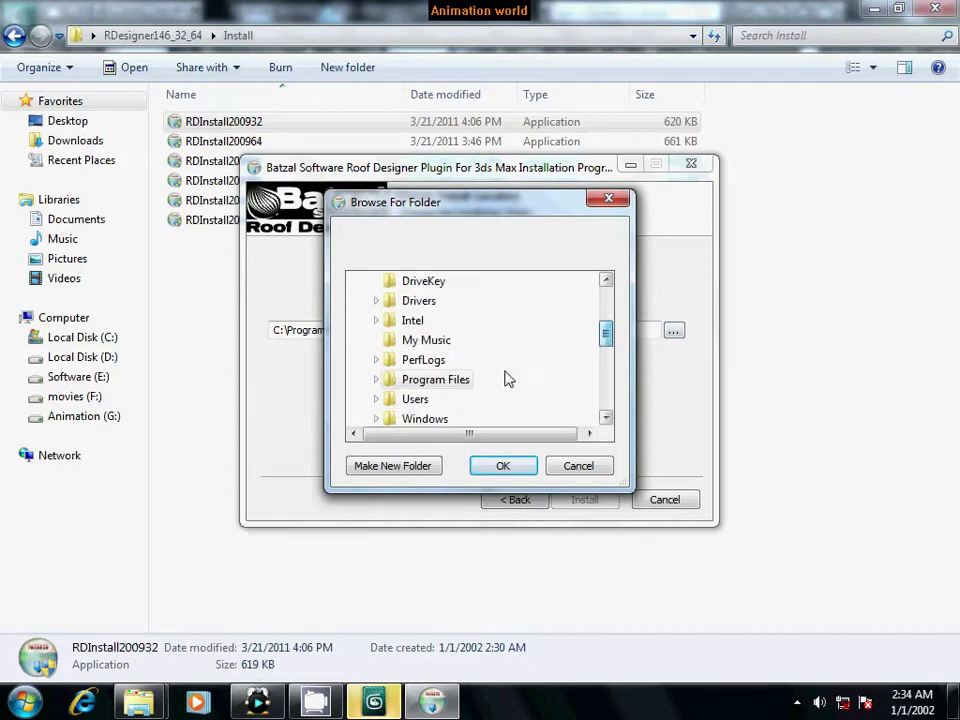
{"action": "left_click", "coordinate": [376, 382]}
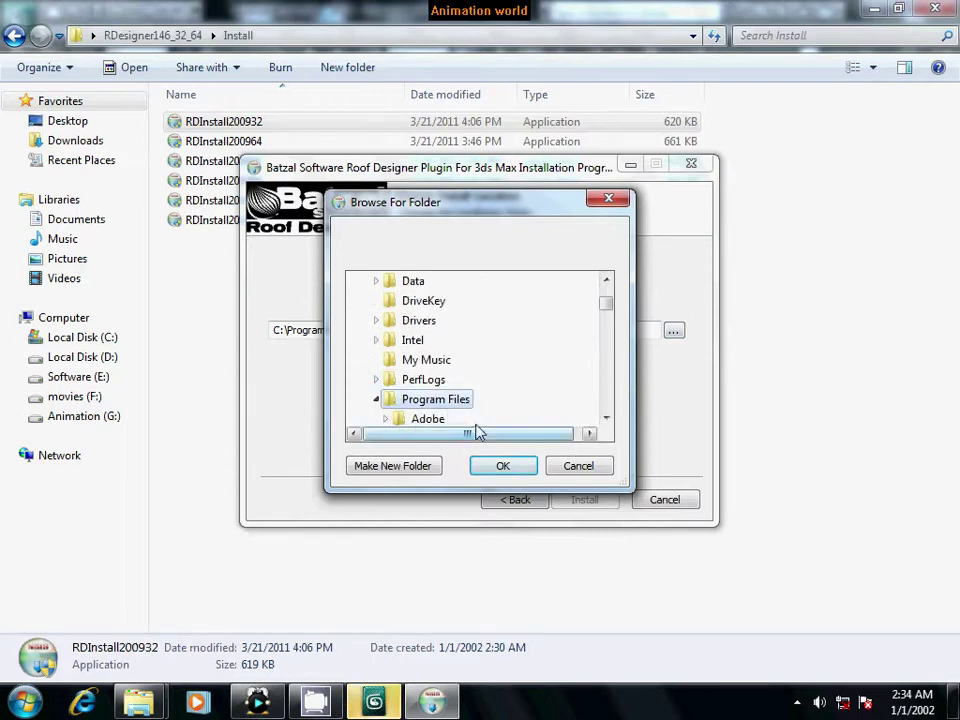
{"action": "left_click_drag", "start_coordinate": [606, 305], "coordinate": [607, 318]}
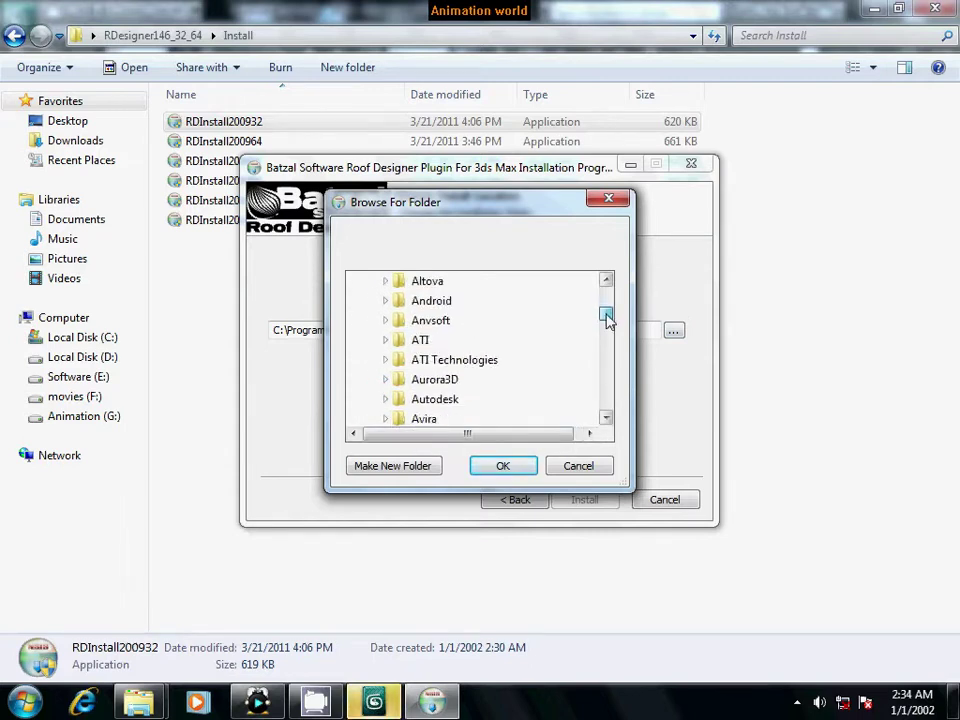
{"action": "left_click", "coordinate": [386, 399]}
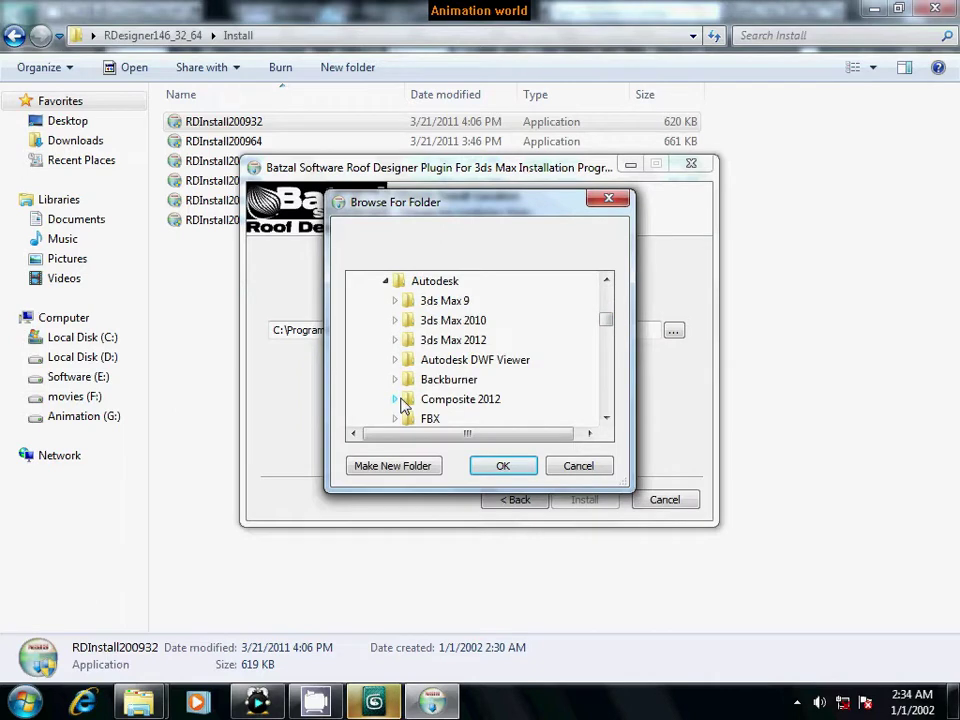
{"action": "left_click", "coordinate": [476, 324]}
{"action": "left_click", "coordinate": [496, 470]}
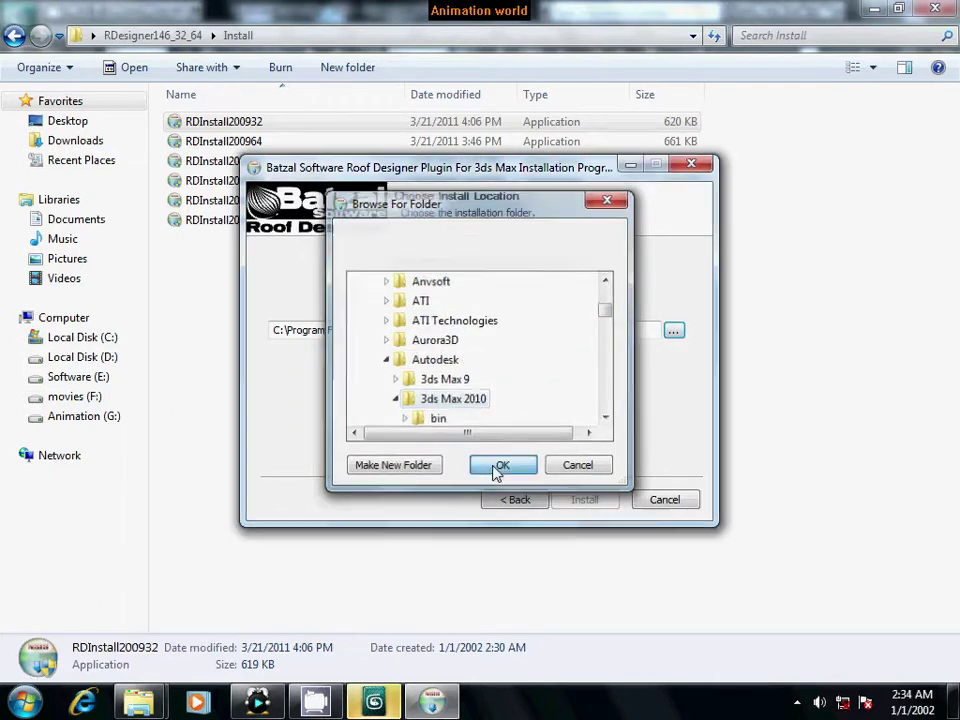
{"action": "left_click", "coordinate": [584, 499]}
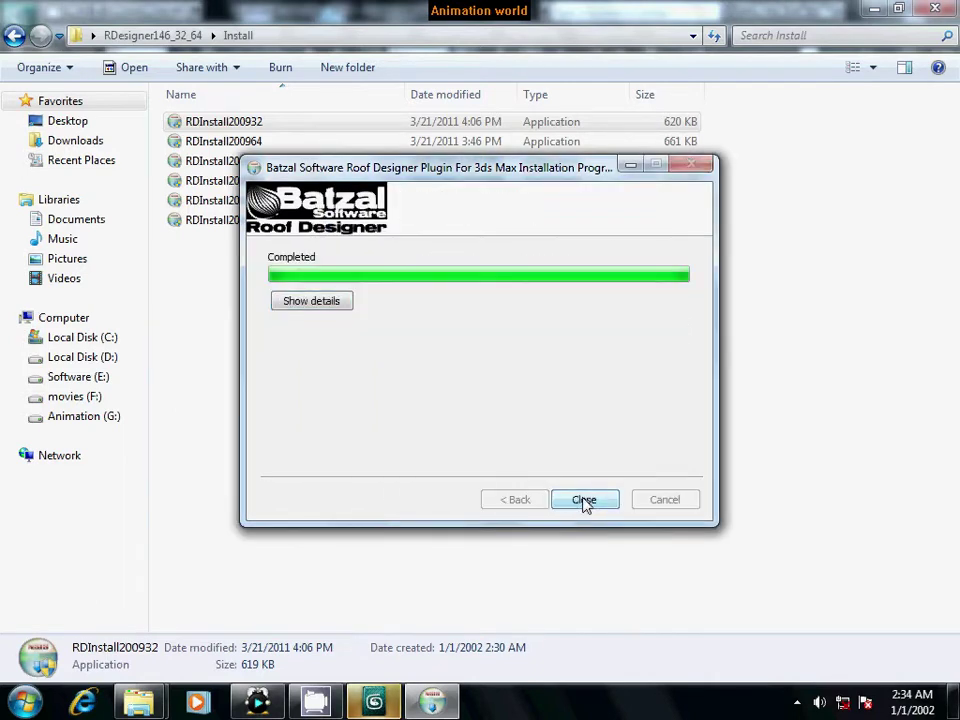
{"action": "left_click", "coordinate": [583, 505]}
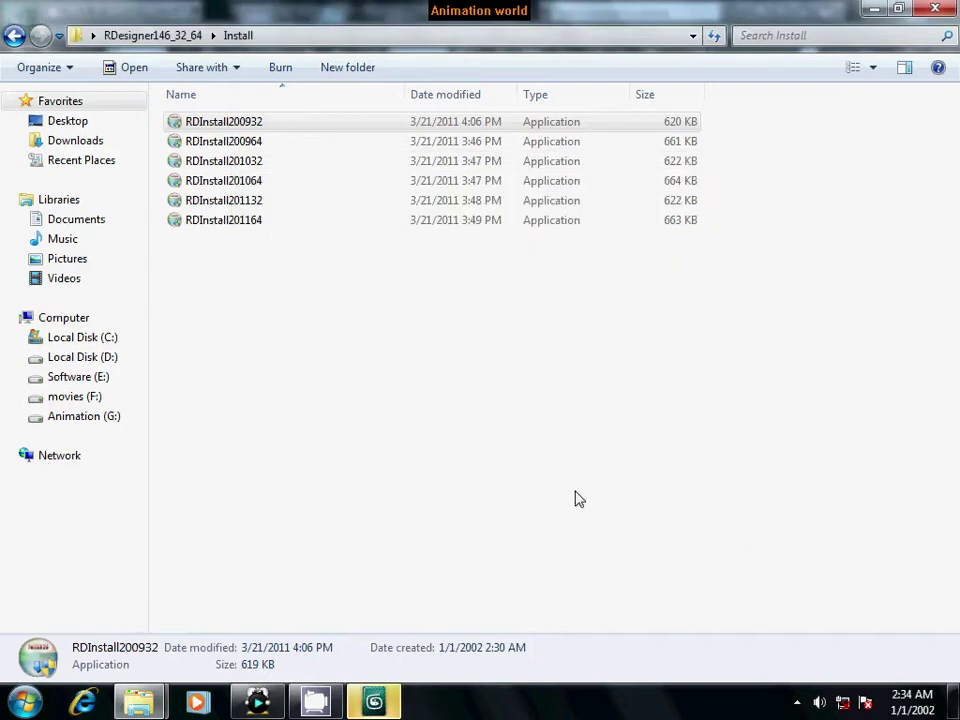
Merge roof.reg from Crack 32-bit into the registry, approving and confirming it twice
{"action": "left_click", "coordinate": [14, 36]}
{"action": "left_click", "coordinate": [190, 141]}
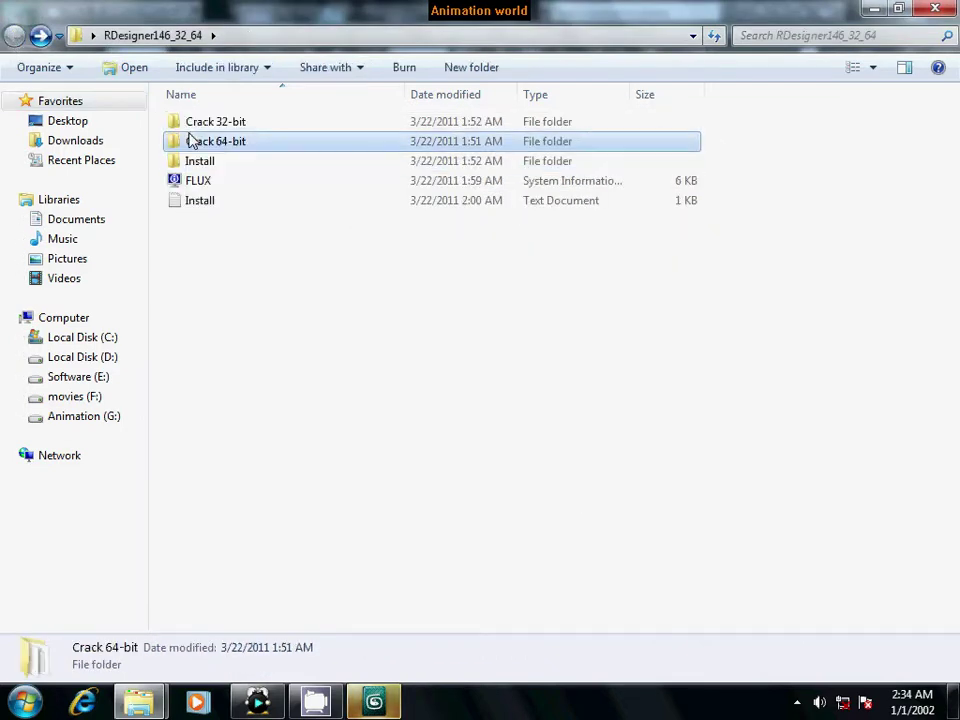
{"action": "double_click", "coordinate": [192, 122]}
{"action": "left_click", "coordinate": [196, 203]}
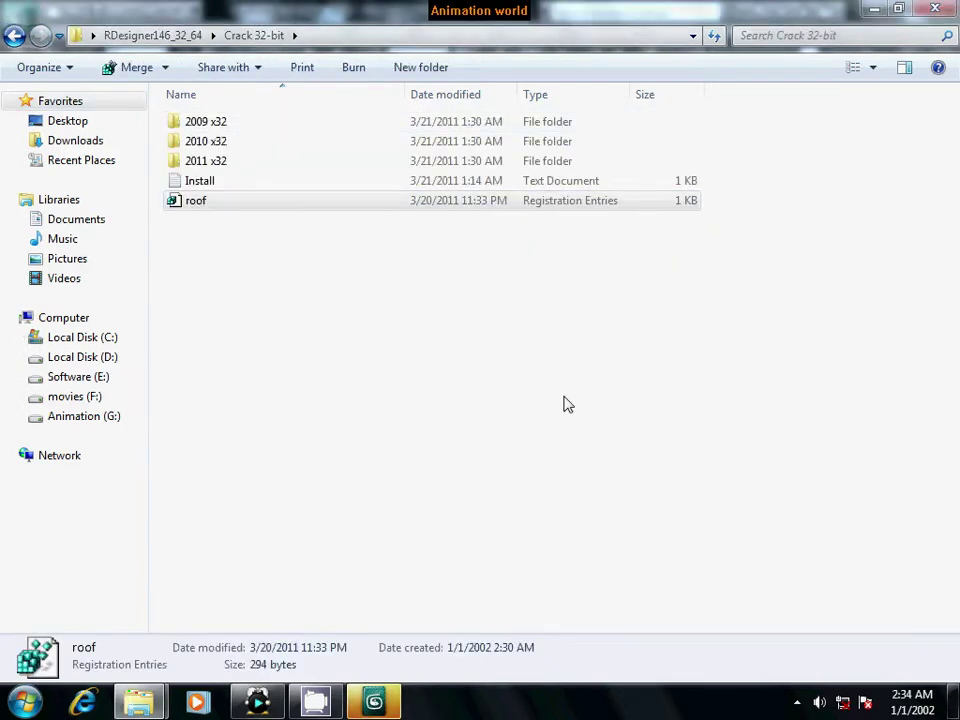
{"action": "key", "text": "Return"}
{"action": "left_click", "coordinate": [619, 381]}
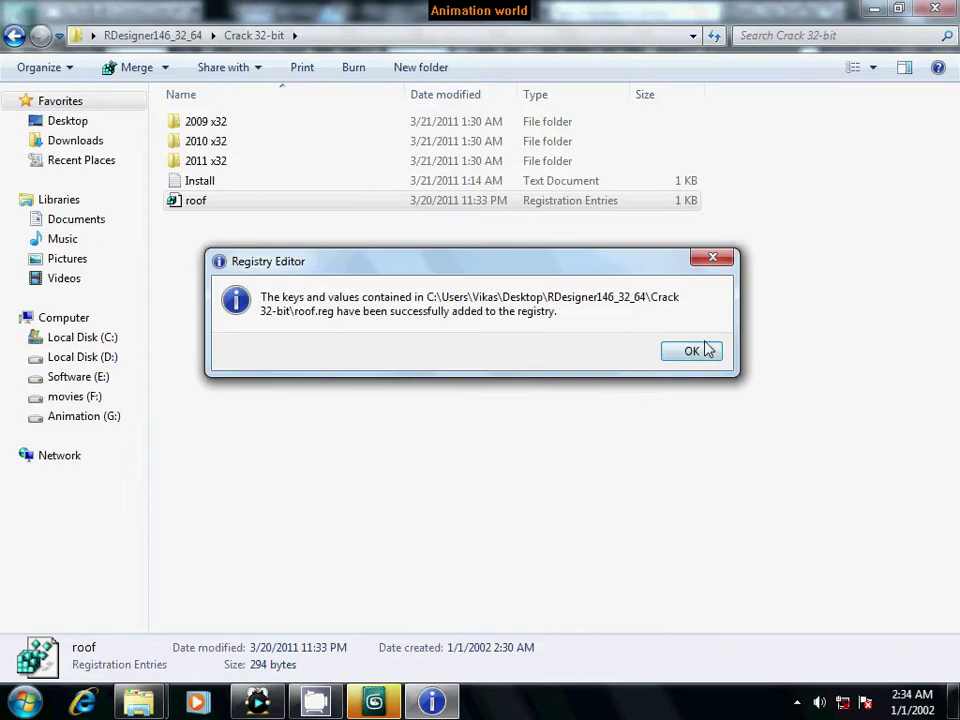
{"action": "left_click", "coordinate": [692, 351]}
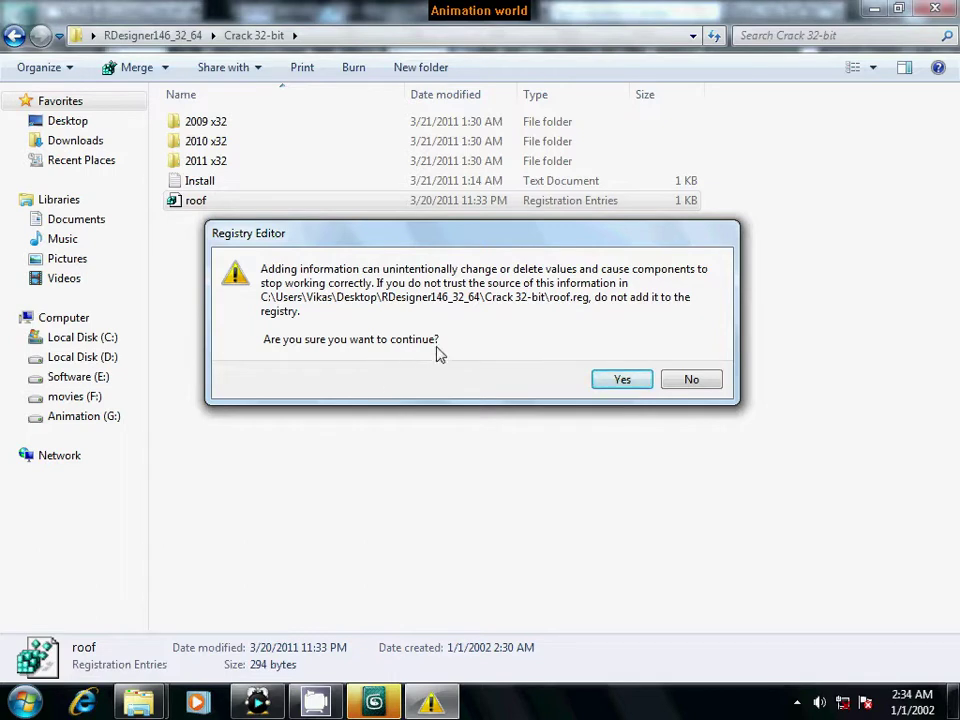
{"action": "left_click", "coordinate": [632, 381]}
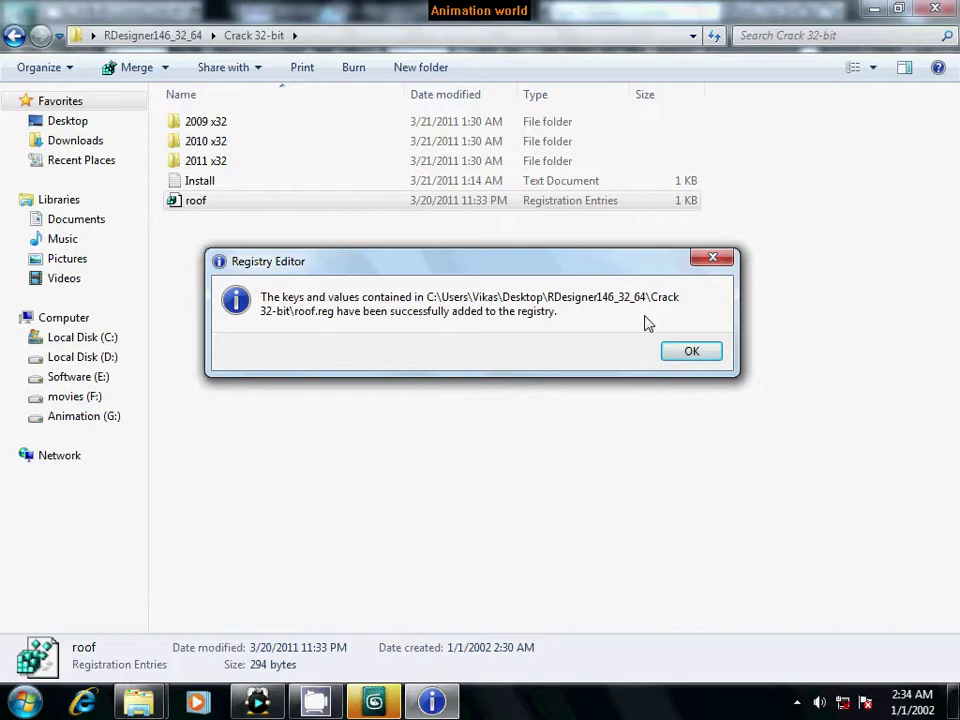
{"action": "left_click", "coordinate": [686, 353]}
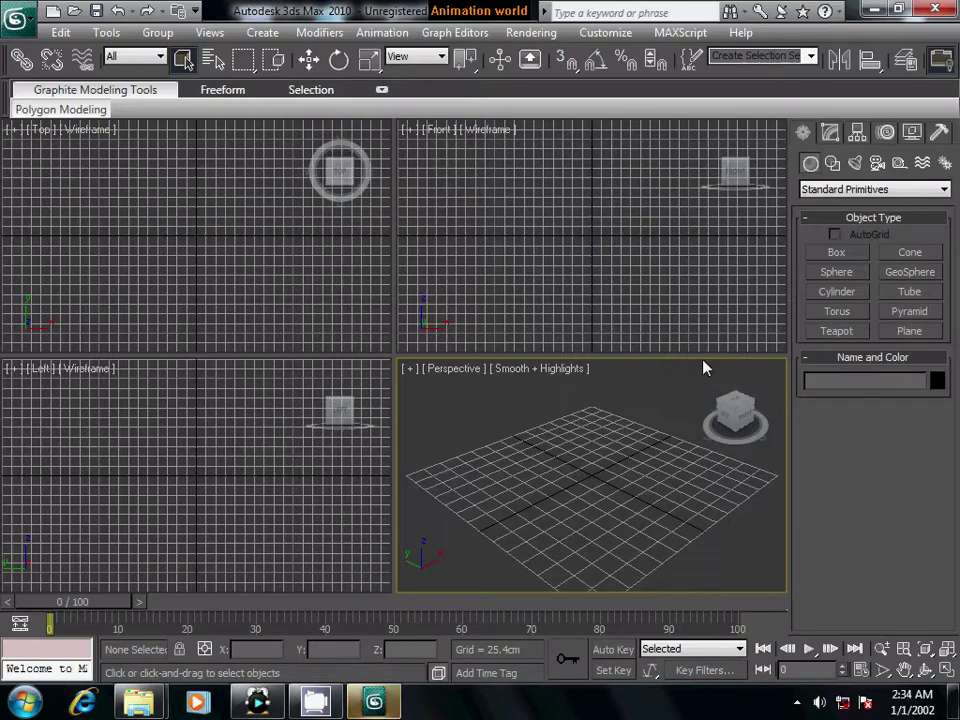
Relaunch 3ds Max 2010, dismiss the RoofDes.dlm error 127, and select the 2010 x32 folder
{"action": "left_click", "coordinate": [940, 9]}
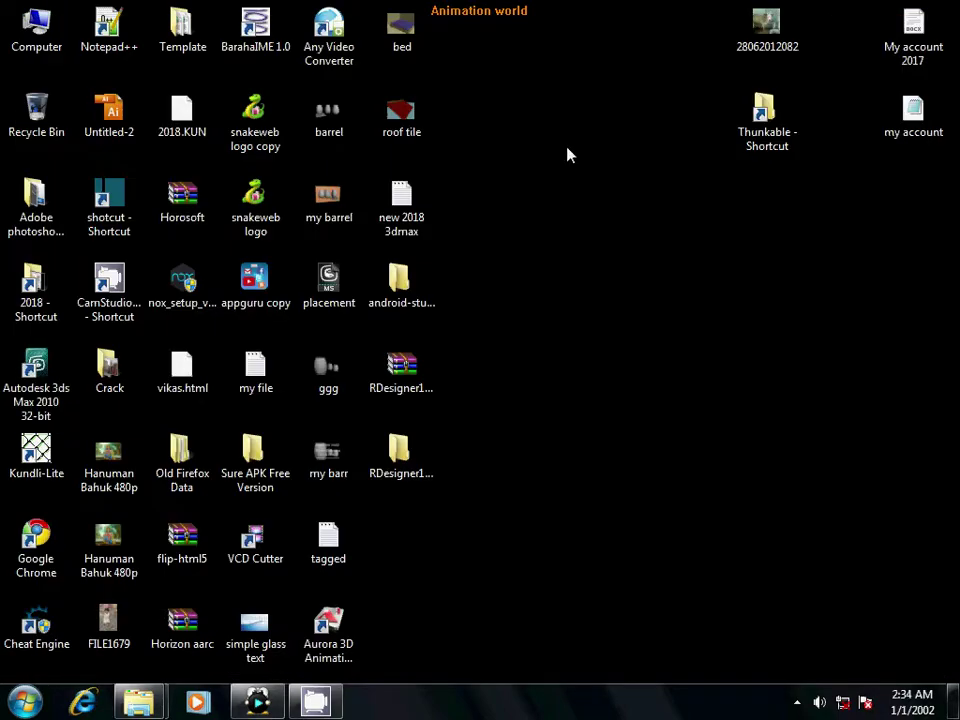
{"action": "right_click", "coordinate": [568, 150]}
{"action": "left_click", "coordinate": [605, 201]}
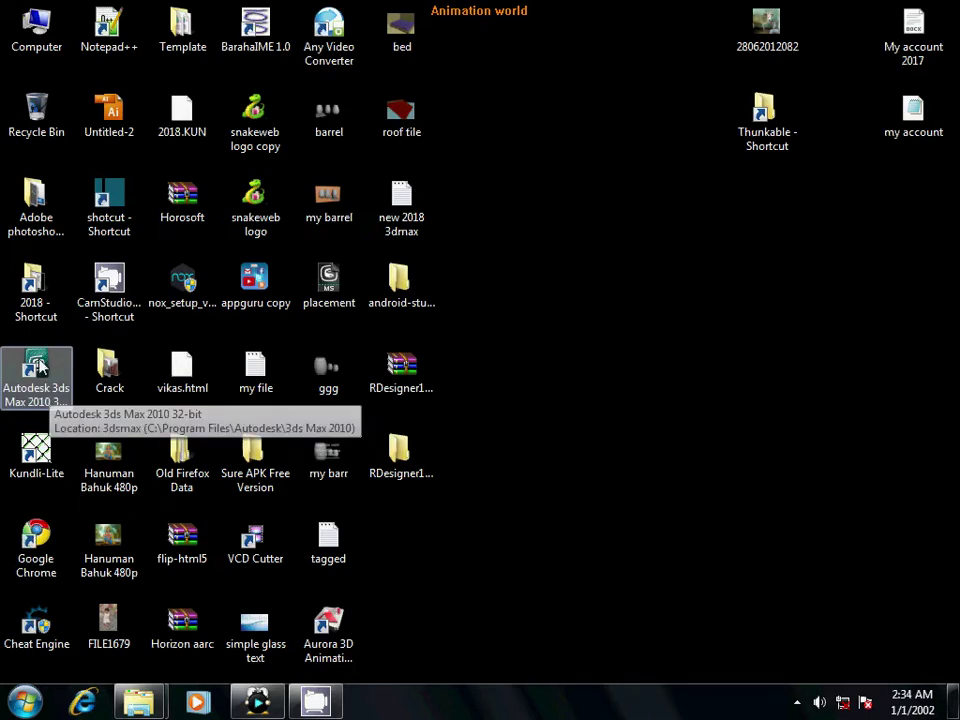
{"action": "left_click", "coordinate": [36, 380]}
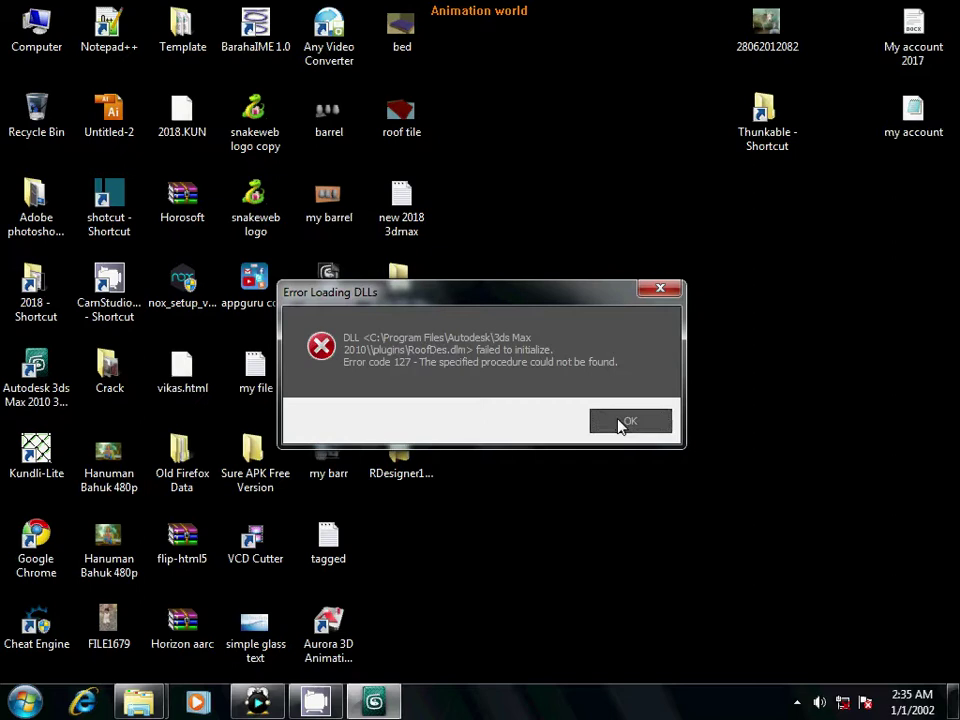
{"action": "left_click", "coordinate": [620, 422]}
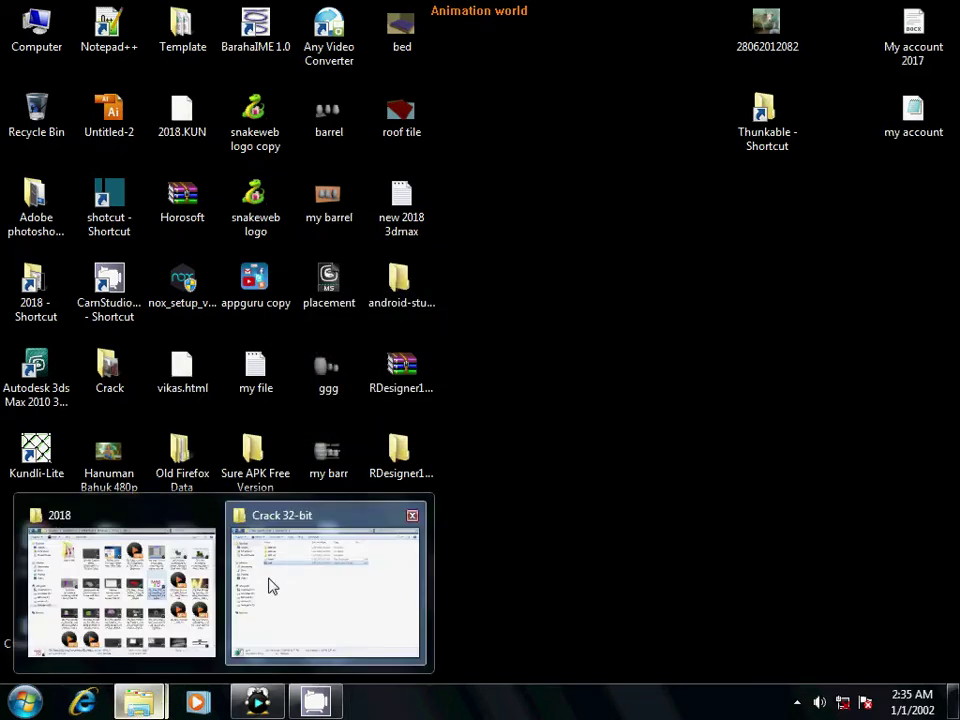
{"action": "left_click", "coordinate": [268, 580]}
{"action": "left_click", "coordinate": [297, 430]}
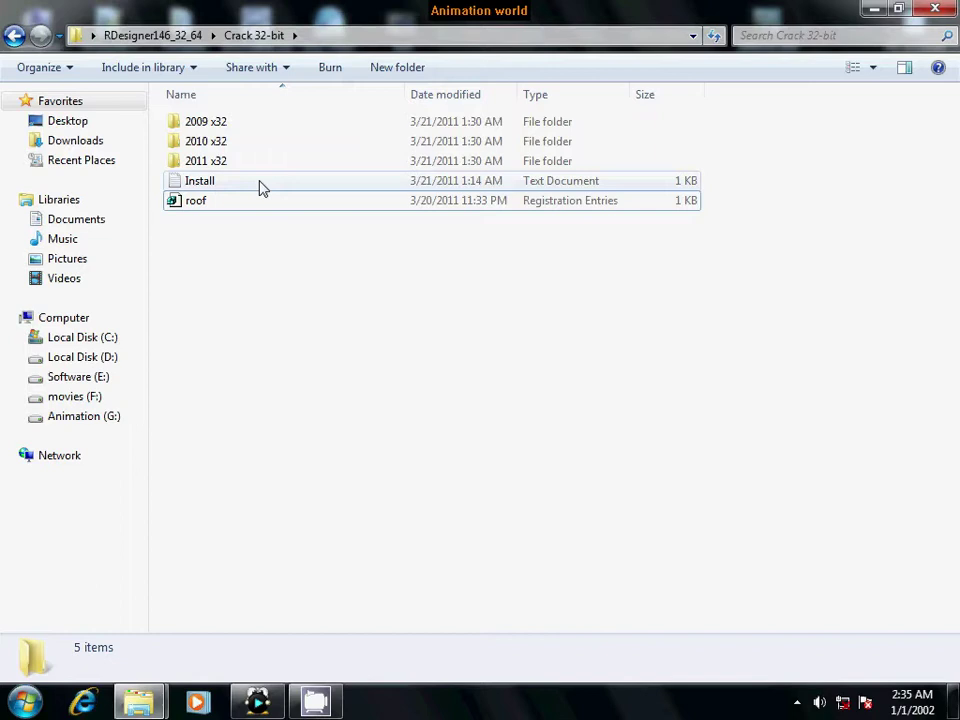
Copy RoofDes.dlm from the 2010 x32 folder
{"action": "double_click", "coordinate": [217, 143]}
{"action": "left_click", "coordinate": [215, 123]}
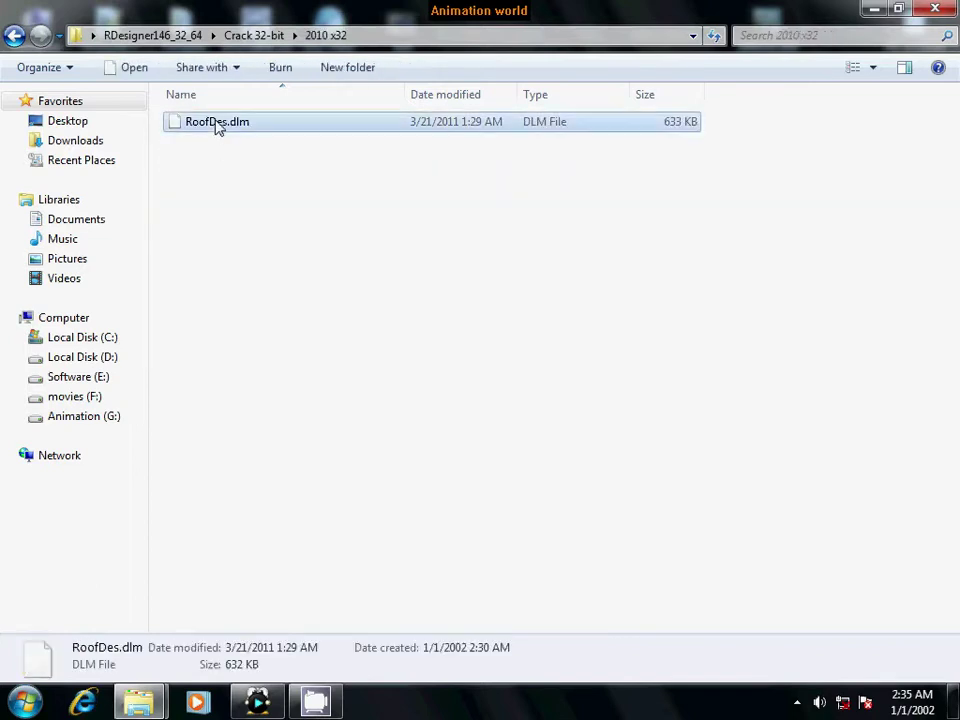
{"action": "right_click", "coordinate": [215, 121]}
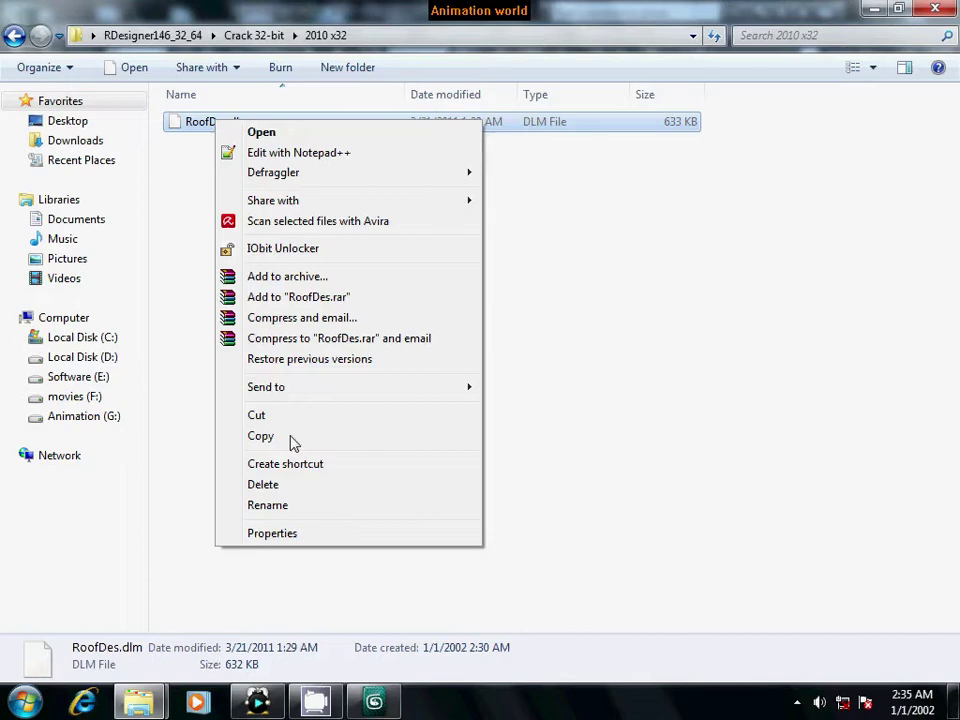
{"action": "left_click", "coordinate": [292, 437]}
{"action": "mouse_move", "coordinate": [82, 357]}
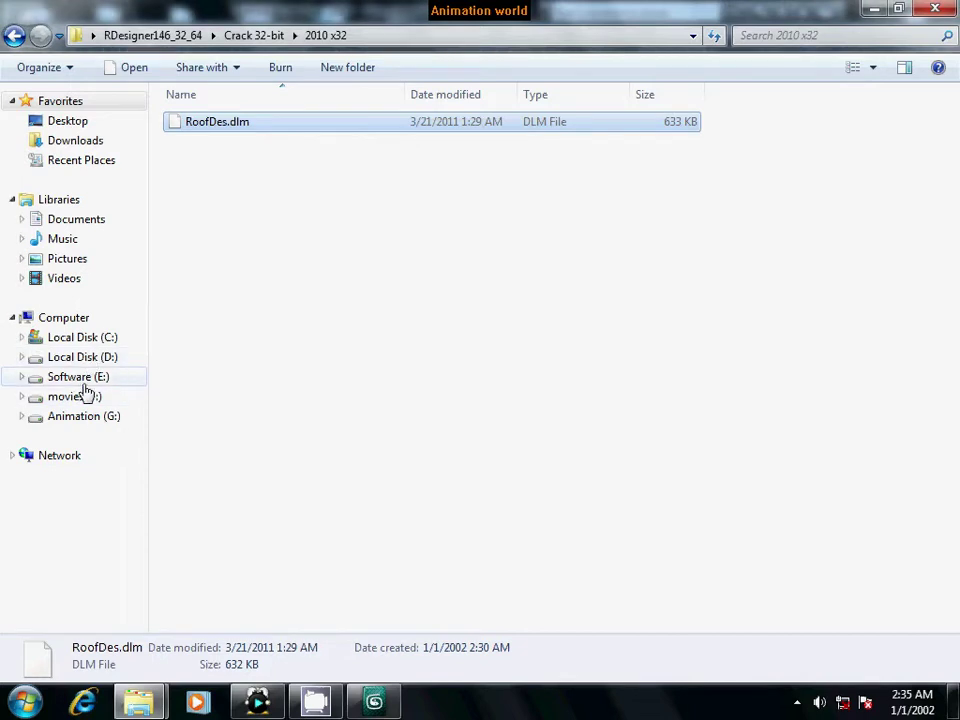
Paste it into C:\Program Files\Autodesk\3ds Max 2010\plugins, replacing the existing RoofDes.dlm with administrator approval
{"action": "left_click", "coordinate": [84, 337]}
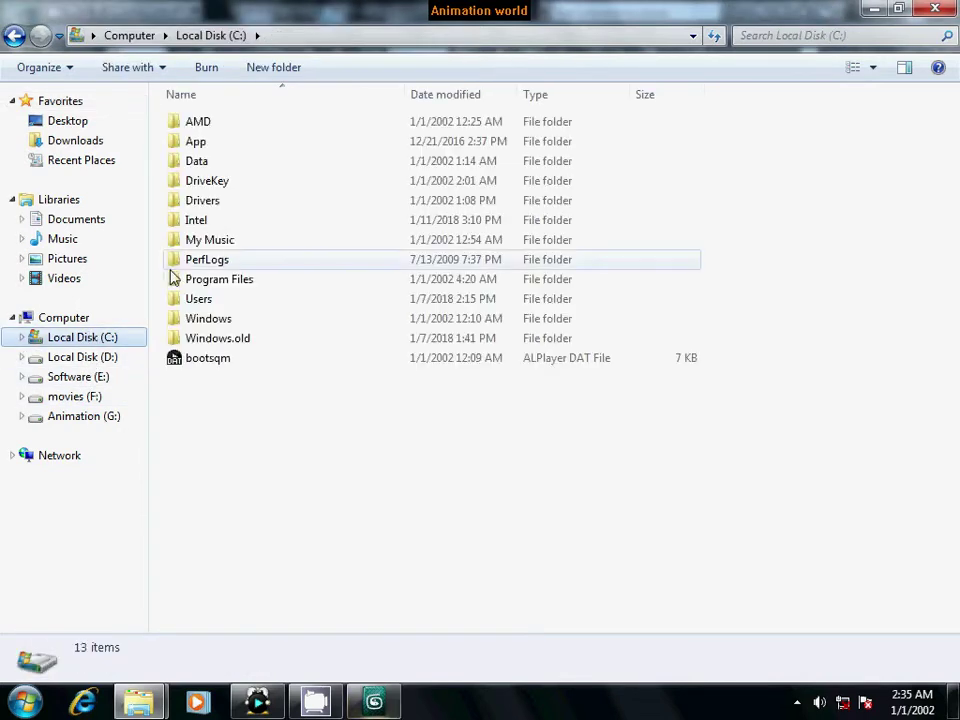
{"action": "double_click", "coordinate": [172, 285]}
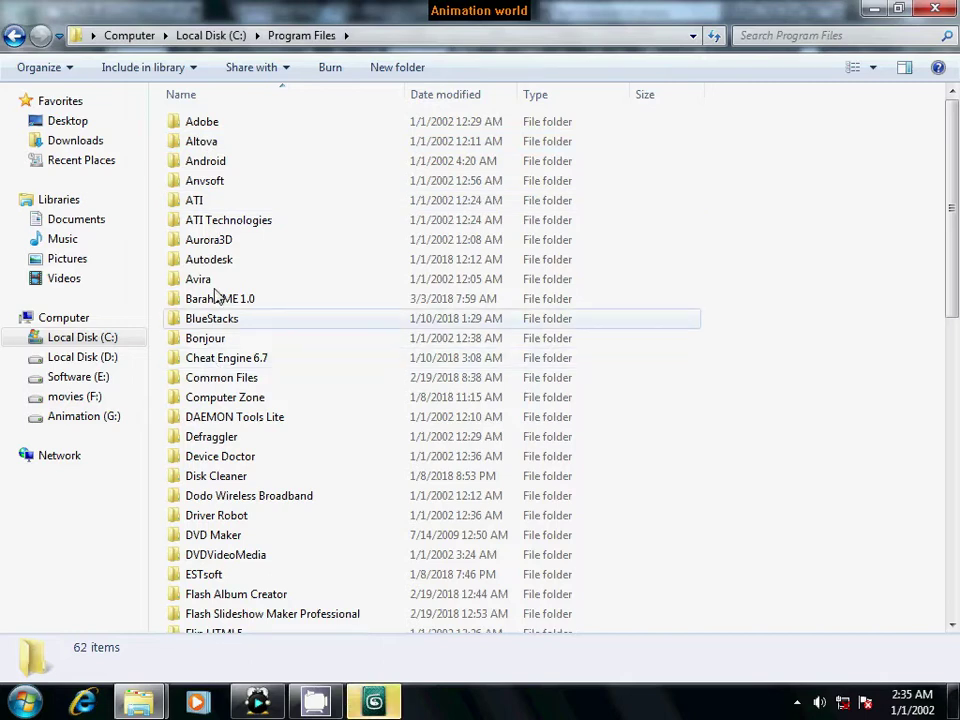
{"action": "left_click", "coordinate": [208, 261]}
{"action": "double_click", "coordinate": [208, 261]}
{"action": "double_click", "coordinate": [210, 141]}
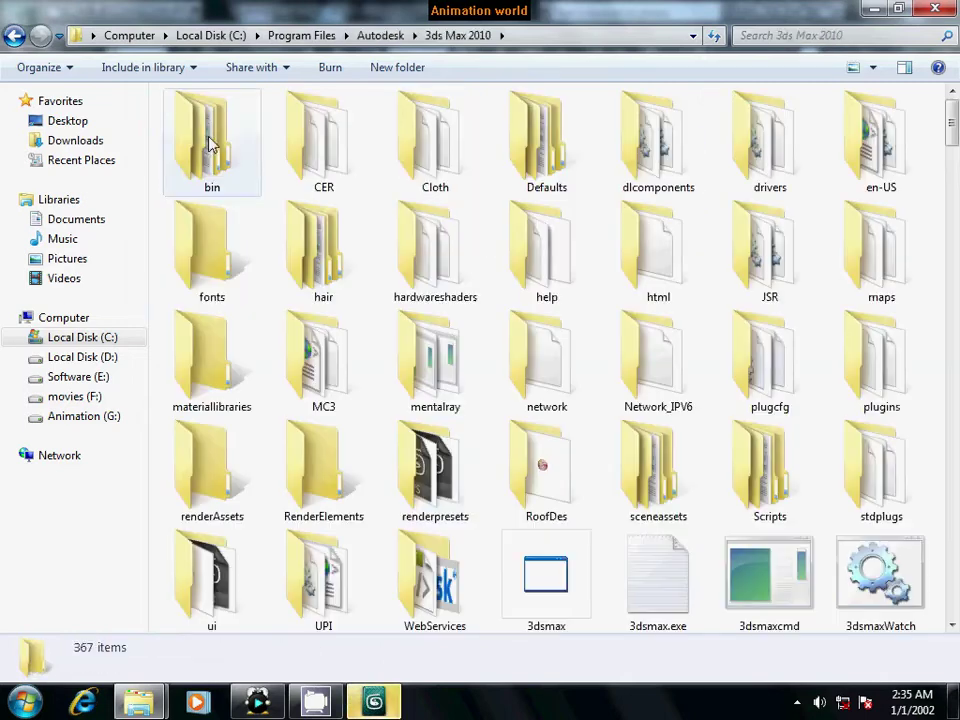
{"action": "left_click", "coordinate": [776, 478]}
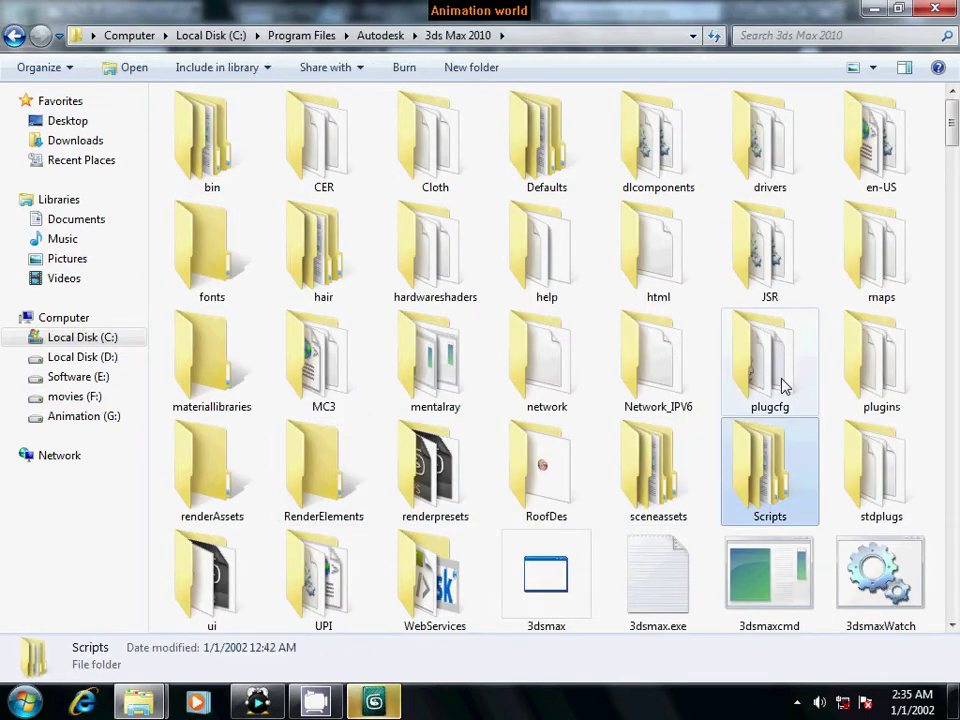
{"action": "left_click", "coordinate": [847, 378]}
{"action": "double_click", "coordinate": [847, 378]}
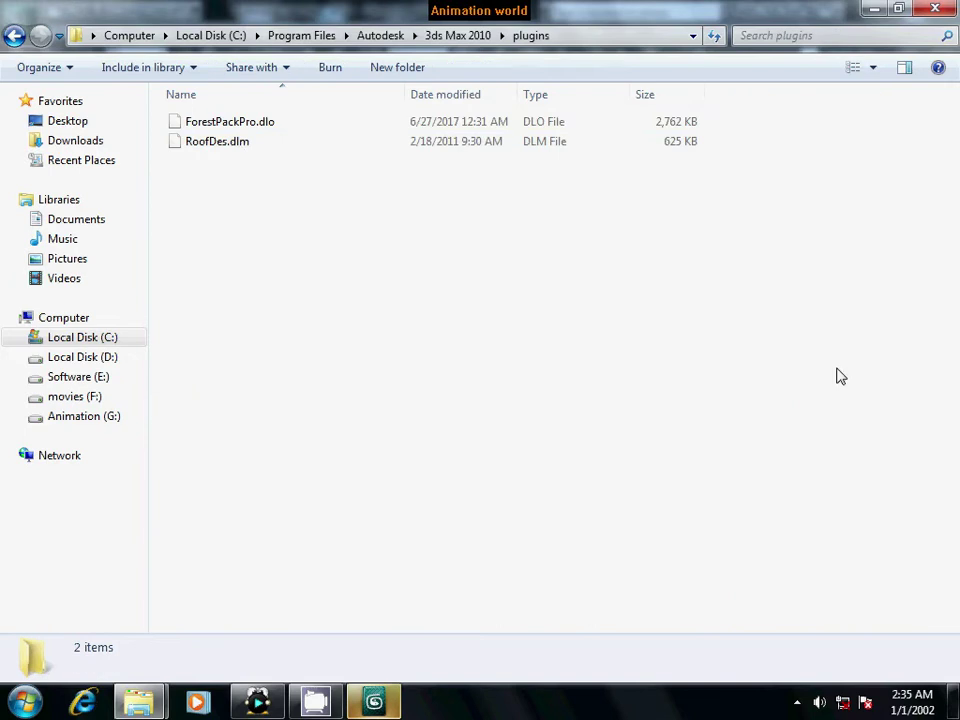
{"action": "right_click", "coordinate": [250, 222]}
{"action": "left_click", "coordinate": [310, 352]}
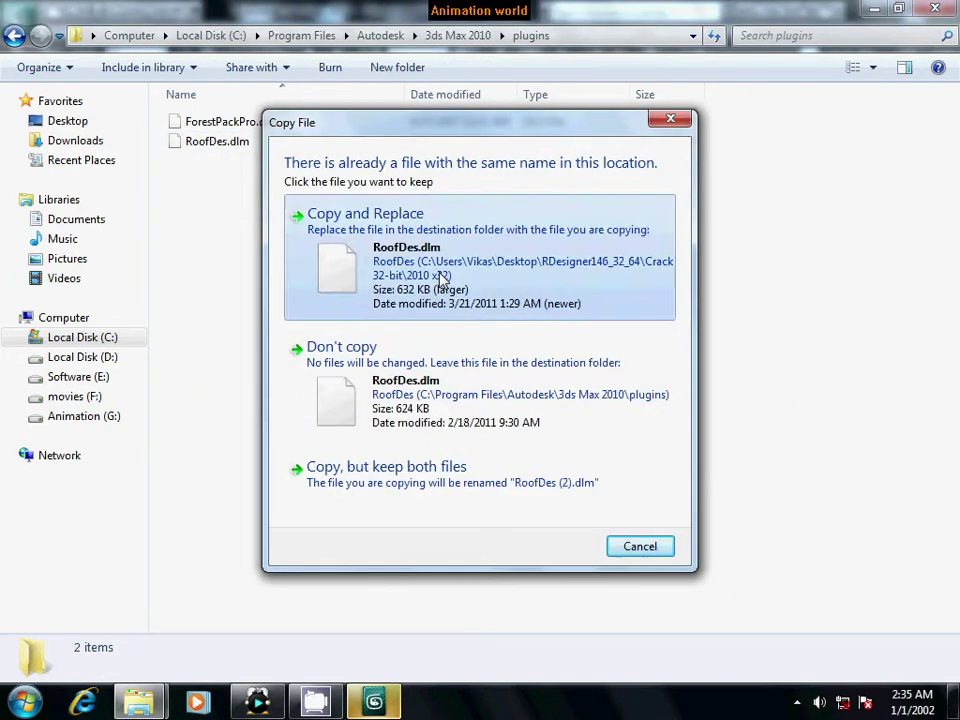
{"action": "left_click", "coordinate": [440, 277]}
{"action": "left_click", "coordinate": [463, 427]}
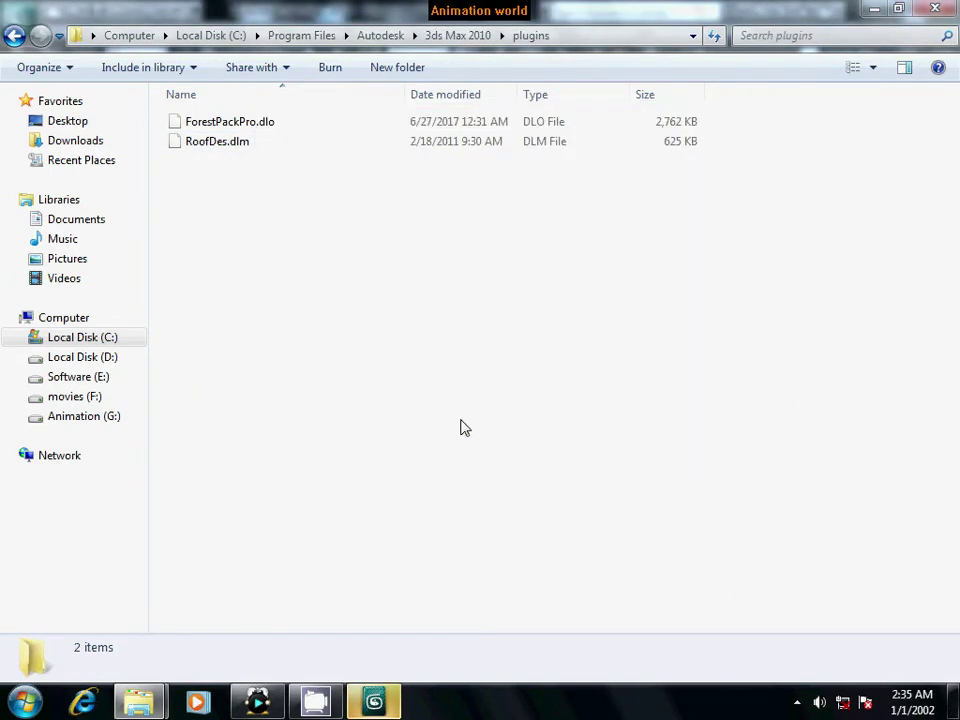
Minimize Explorer, refresh the desktop and launch Autodesk 3ds Max 2010 from its desktop icon
{"action": "left_click", "coordinate": [875, 9]}
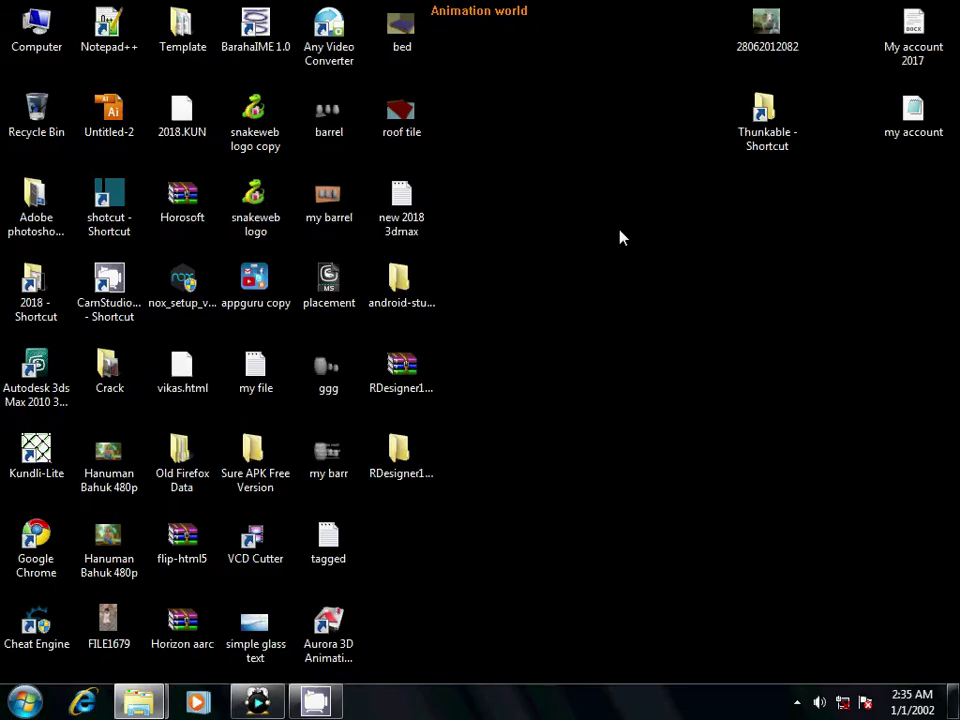
{"action": "right_click", "coordinate": [620, 230]}
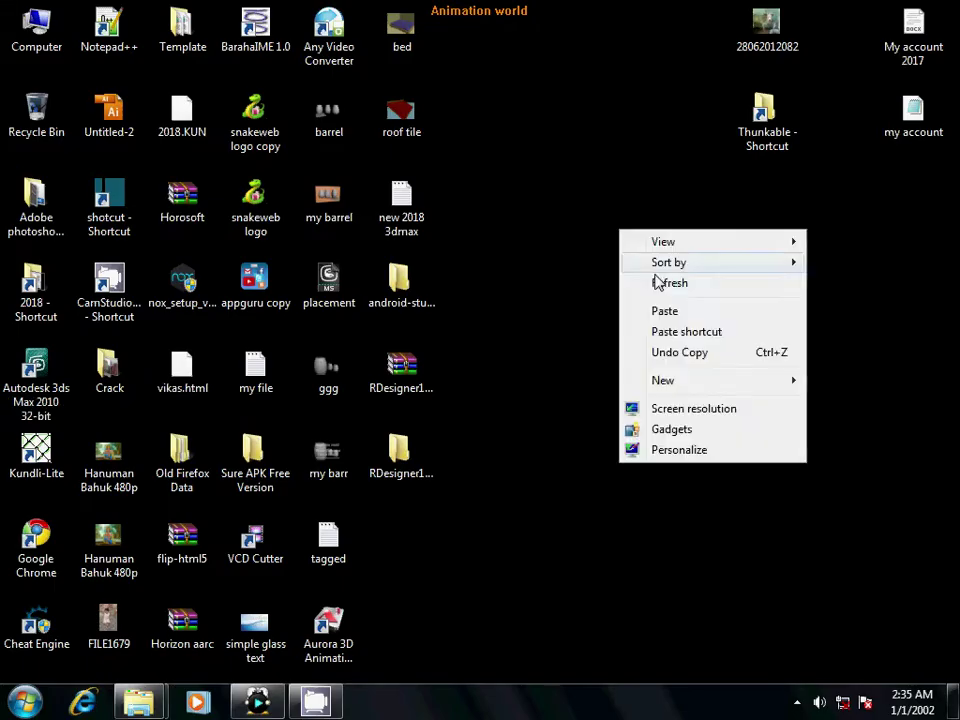
{"action": "left_click", "coordinate": [658, 281]}
{"action": "right_click", "coordinate": [624, 229]}
{"action": "left_click", "coordinate": [661, 288]}
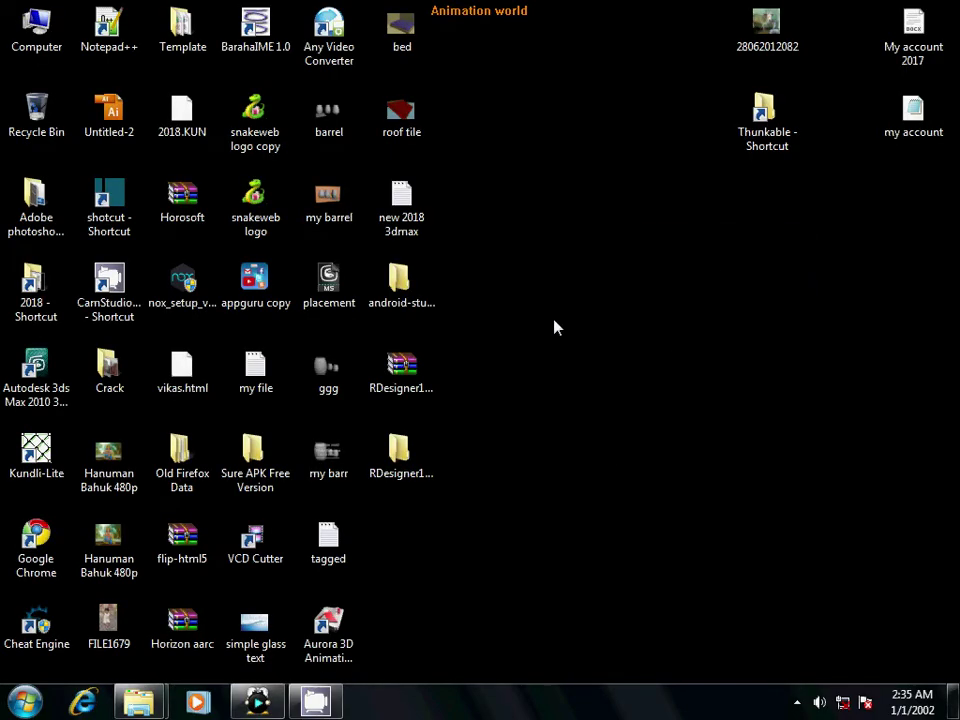
{"action": "double_click", "coordinate": [68, 395]}
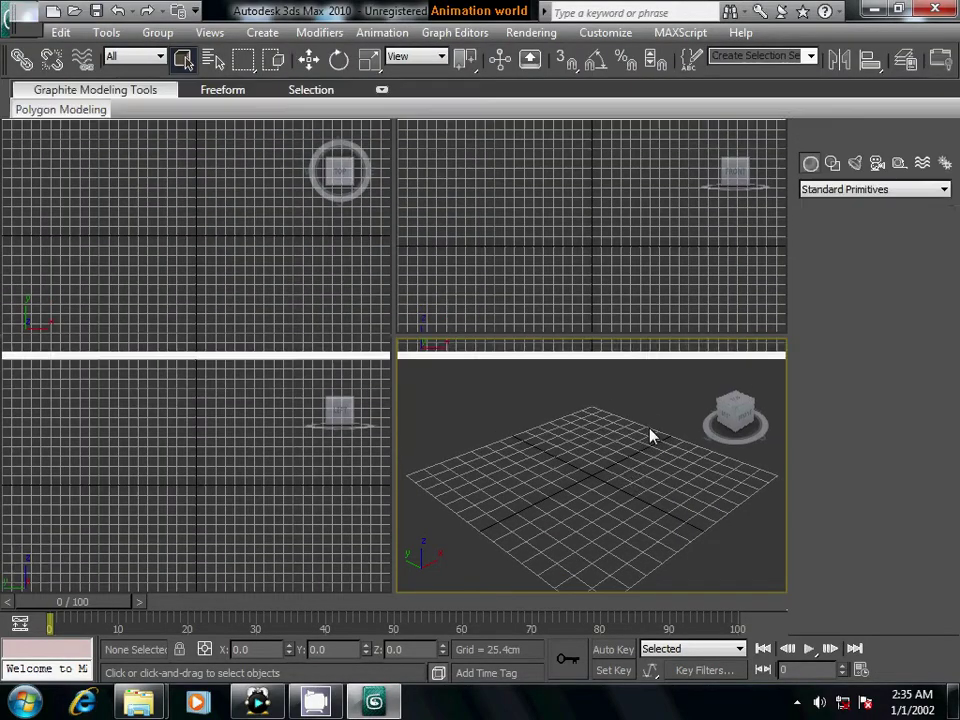
Draw a roughly 254 × 151 × 89 cm box and apply the first default sample material
{"action": "left_click", "coordinate": [836, 252]}
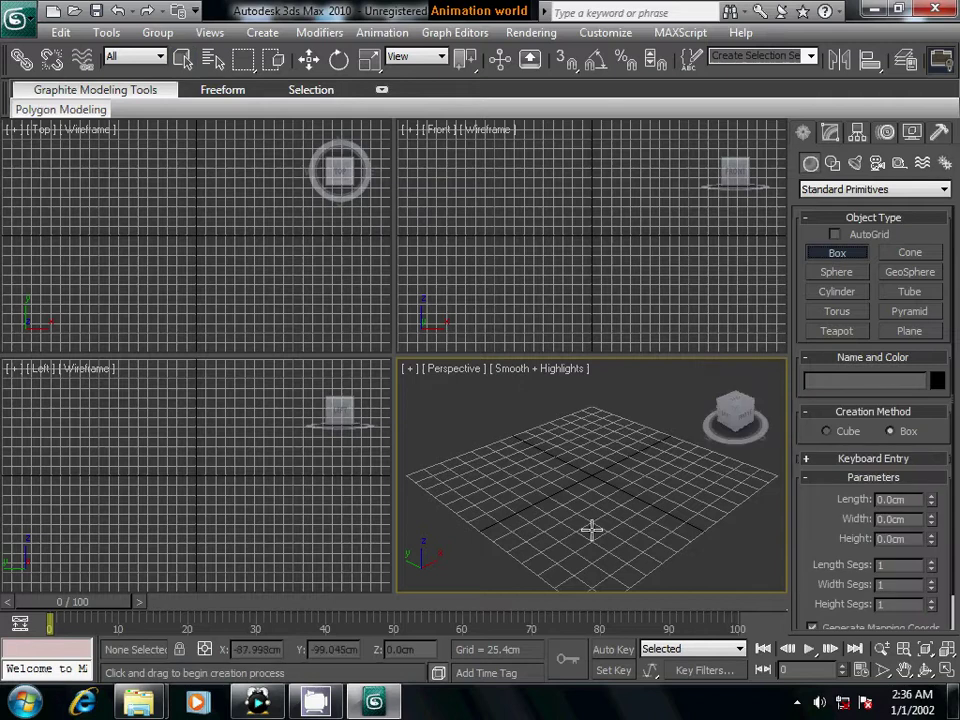
{"action": "mouse_move", "coordinate": [529, 458]}
{"action": "left_mouse_down"}
{"action": "mouse_move", "coordinate": [672, 520]}
{"action": "mouse_move", "coordinate": [740, 488]}
{"action": "left_mouse_up"}
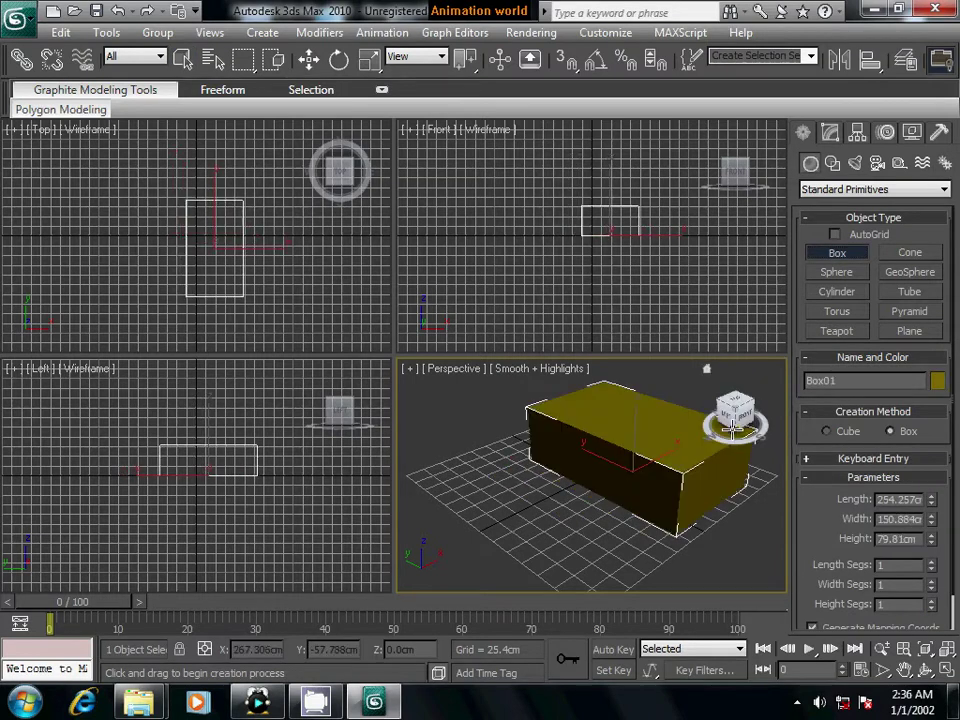
{"action": "left_click", "coordinate": [730, 370]}
{"action": "middle_click_drag", "start_coordinate": [730, 370], "coordinate": [692, 545], "text": "alt"}
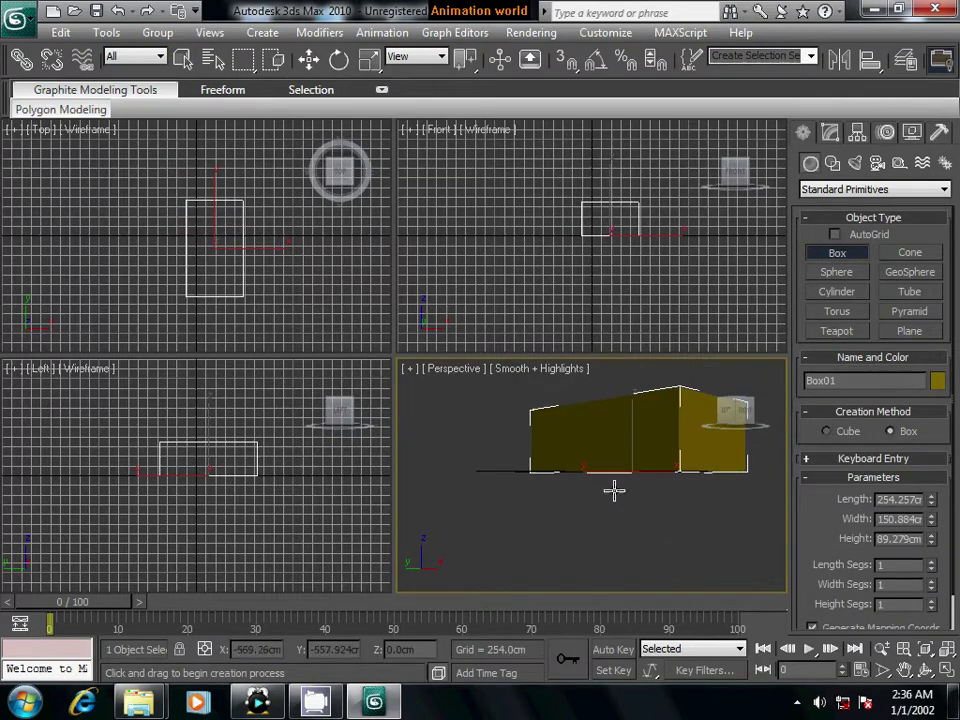
{"action": "middle_click_drag", "start_coordinate": [615, 491], "coordinate": [589, 534], "text": "alt"}
{"action": "left_click", "coordinate": [946, 670]}
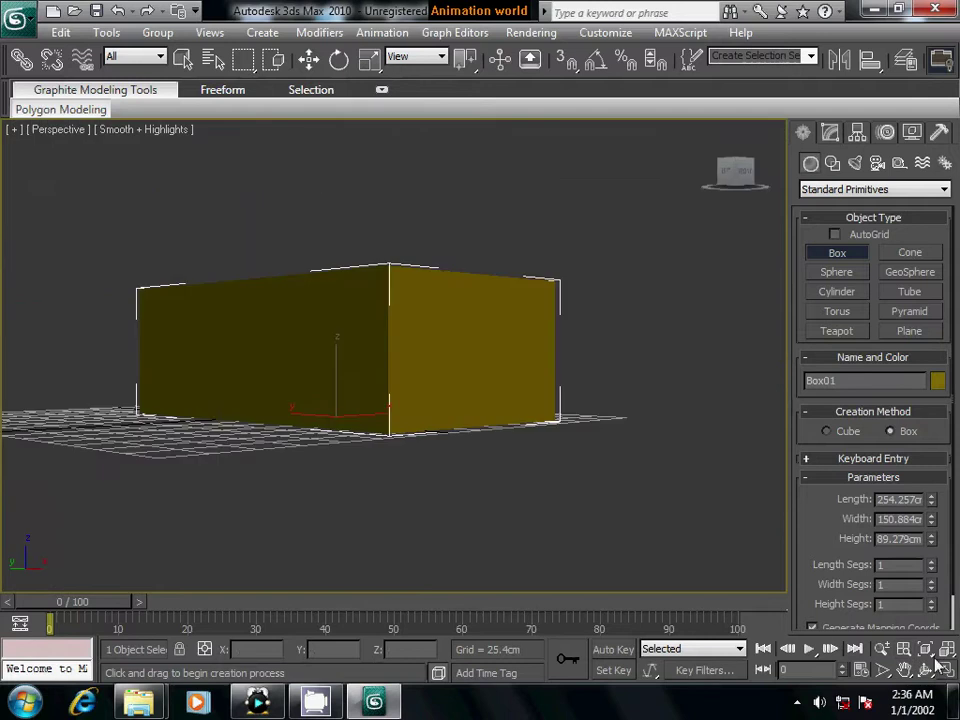
{"action": "middle_click_drag", "start_coordinate": [458, 367], "coordinate": [437, 452], "text": "alt"}
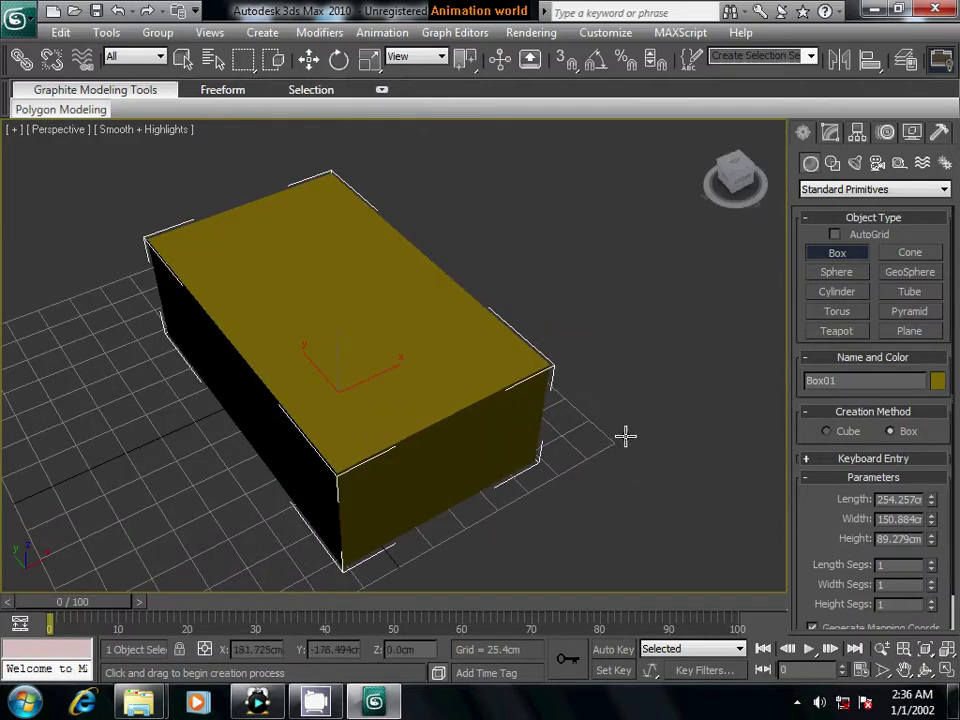
{"action": "key", "text": "m"}
{"action": "left_click_drag", "start_coordinate": [596, 122], "coordinate": [349, 381]}
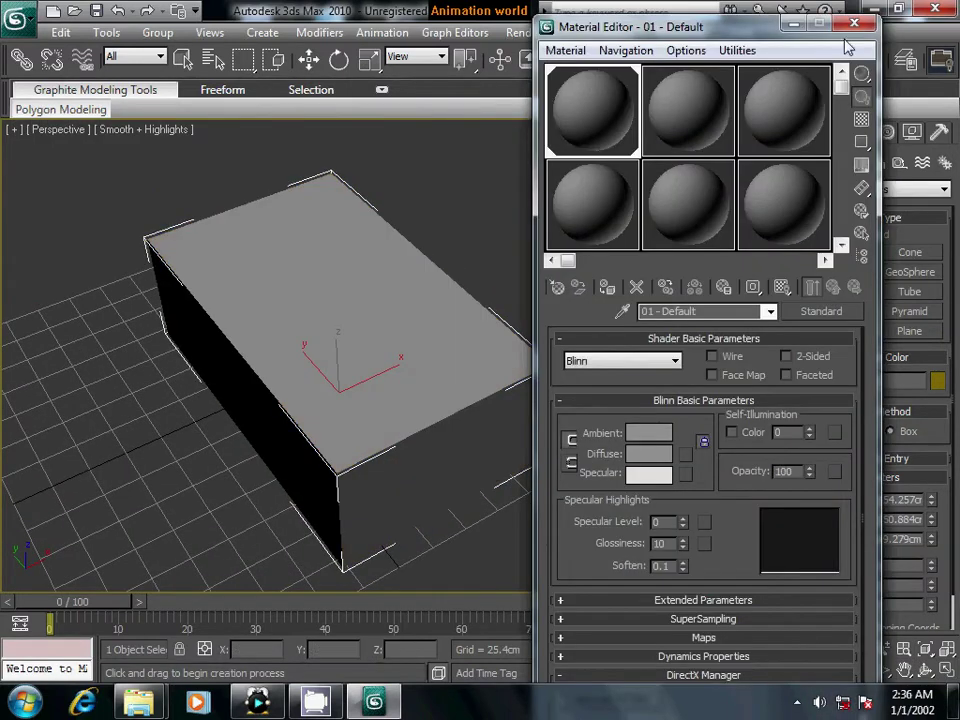
Convert the box to Editable Poly and connect its edge ring with one middle edge loop
{"action": "key", "text": "m"}
{"action": "right_click", "coordinate": [424, 340]}
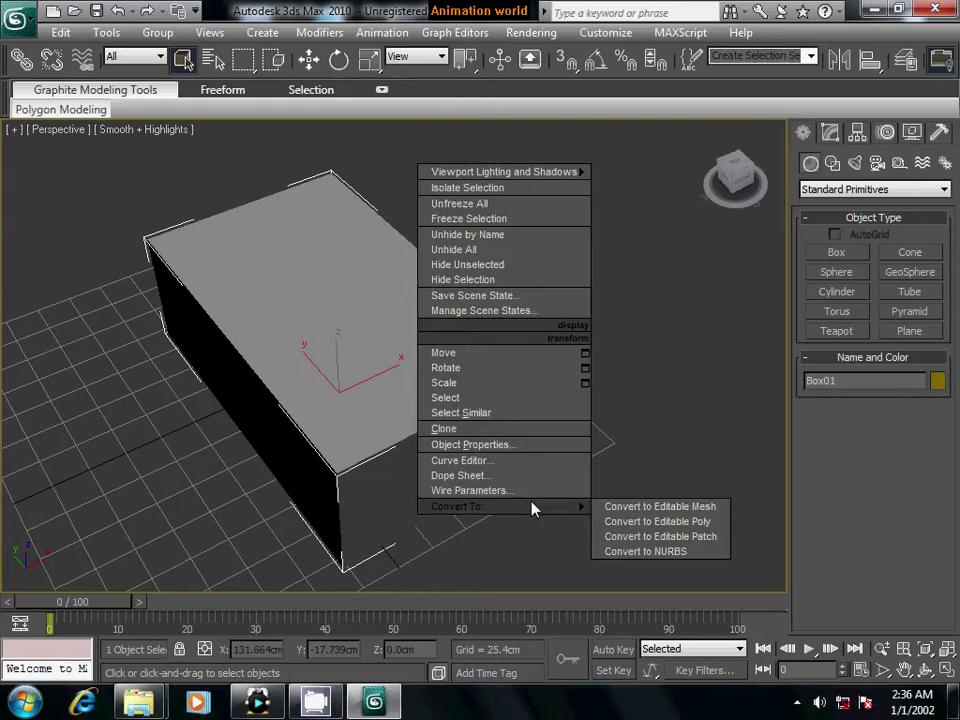
{"action": "left_click", "coordinate": [618, 518]}
{"action": "left_click", "coordinate": [846, 397]}
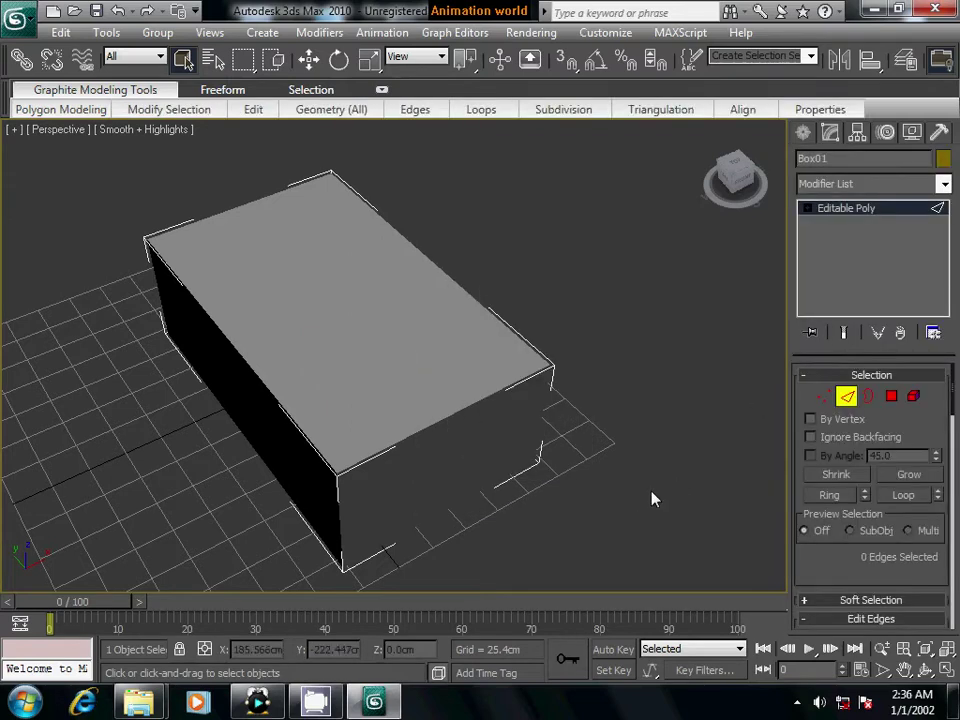
{"action": "middle_click_drag", "start_coordinate": [598, 490], "coordinate": [585, 456], "text": "alt"}
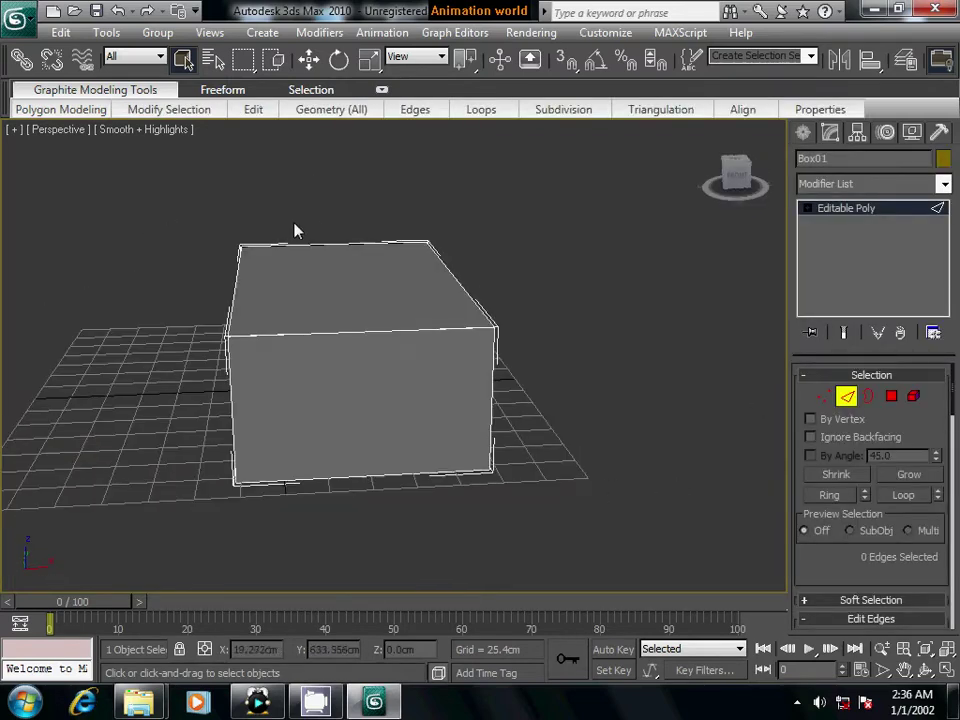
{"action": "left_click", "coordinate": [398, 484]}
{"action": "key", "text": "F4"}
{"action": "scroll", "coordinate": [889, 480], "scroll_direction": "down", "scroll_amount": 3}
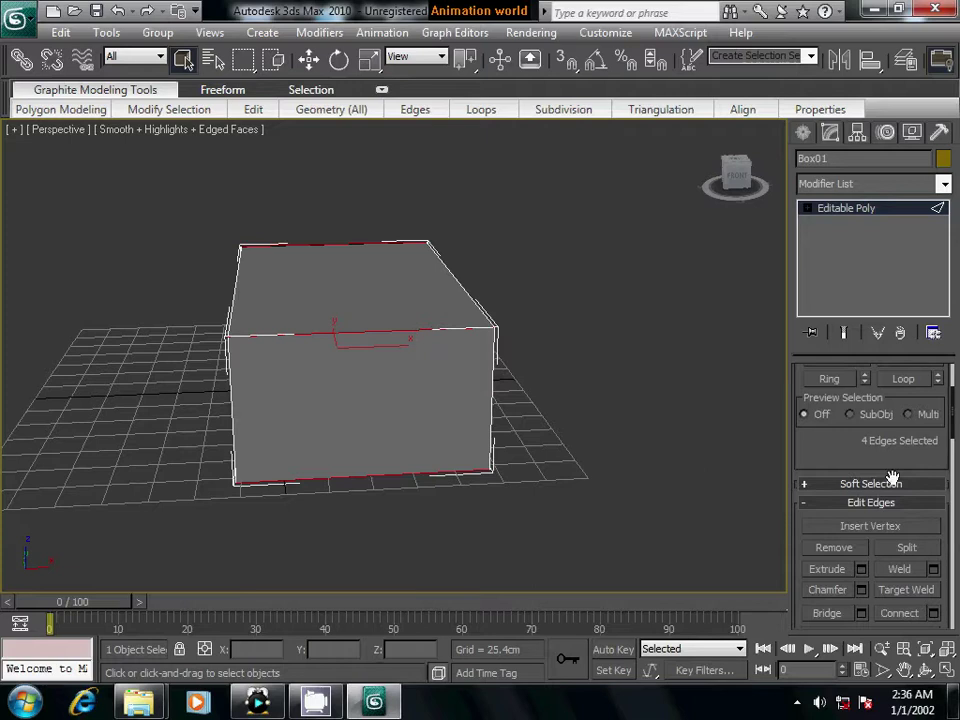
{"action": "left_click", "coordinate": [933, 613]}
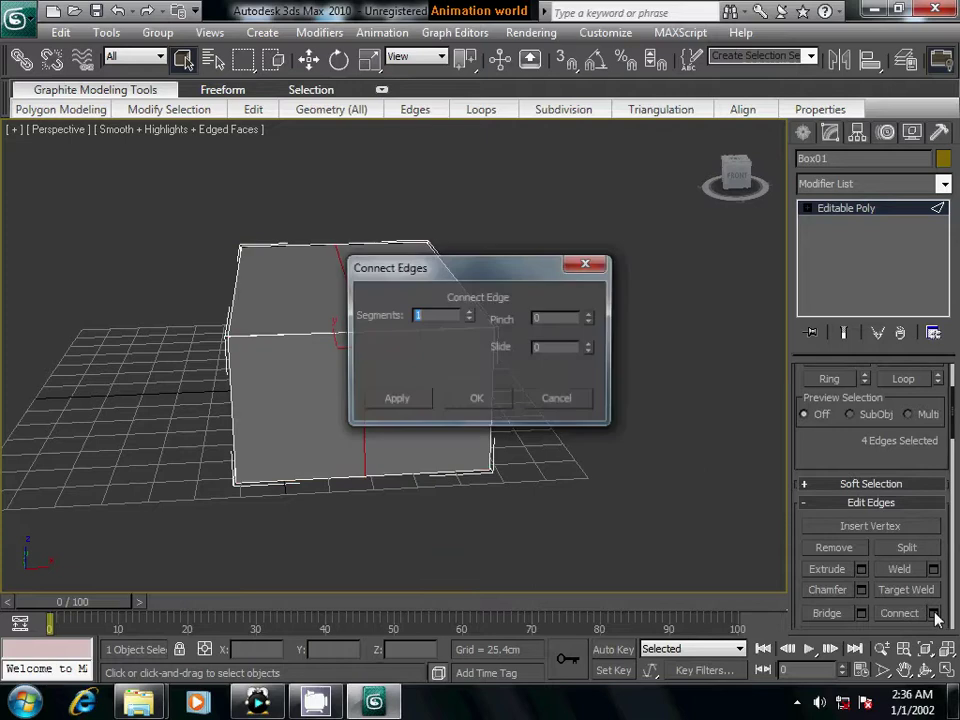
{"action": "left_click", "coordinate": [489, 401]}
Move the new middle top edge up on Z to form the roof ridge
{"action": "left_click", "coordinate": [346, 278]}
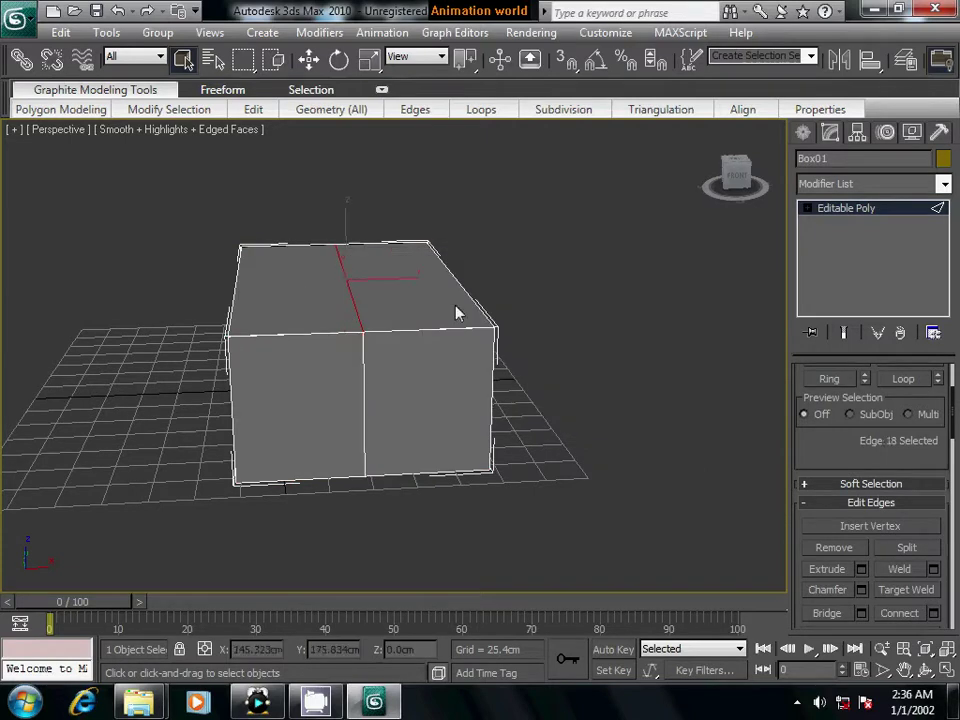
{"action": "middle_click_drag", "start_coordinate": [456, 313], "coordinate": [456, 337]}
{"action": "key", "text": "w"}
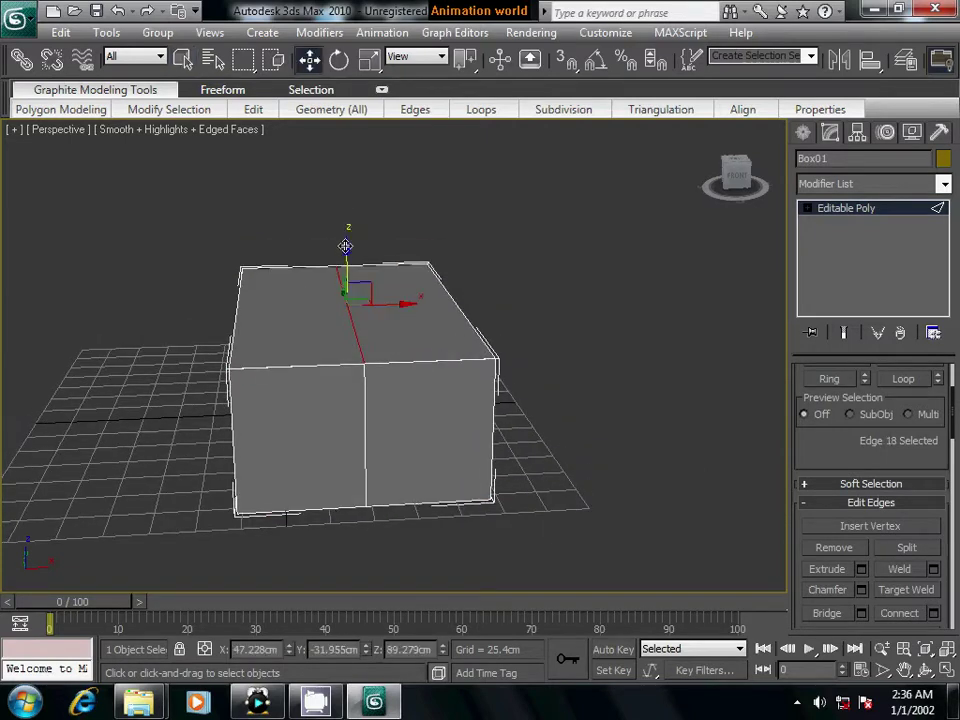
{"action": "left_click_drag", "start_coordinate": [353, 259], "coordinate": [342, 181]}
{"action": "left_click", "coordinate": [555, 328]}
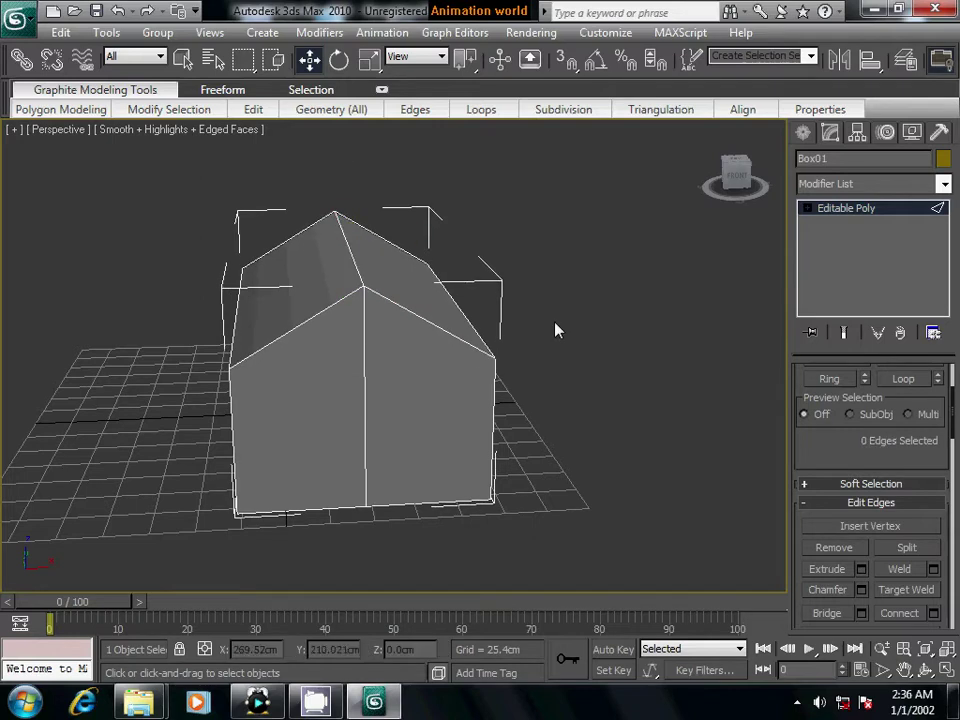
{"action": "mouse_move", "coordinate": [311, 381]}
{"action": "middle_mouse_down", "text": "alt"}
{"action": "mouse_move", "coordinate": [405, 410]}
{"action": "mouse_move", "coordinate": [369, 349]}
{"action": "middle_mouse_up", "text": "alt"}
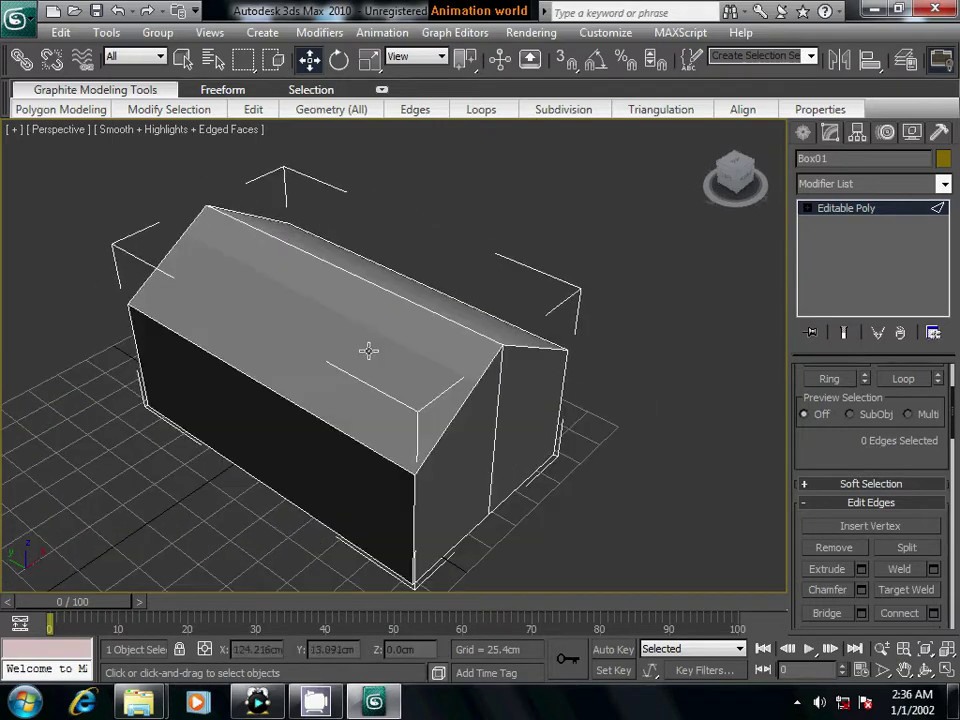
Select both sloping roof faces at Polygon level
{"action": "left_click", "coordinate": [808, 209]}
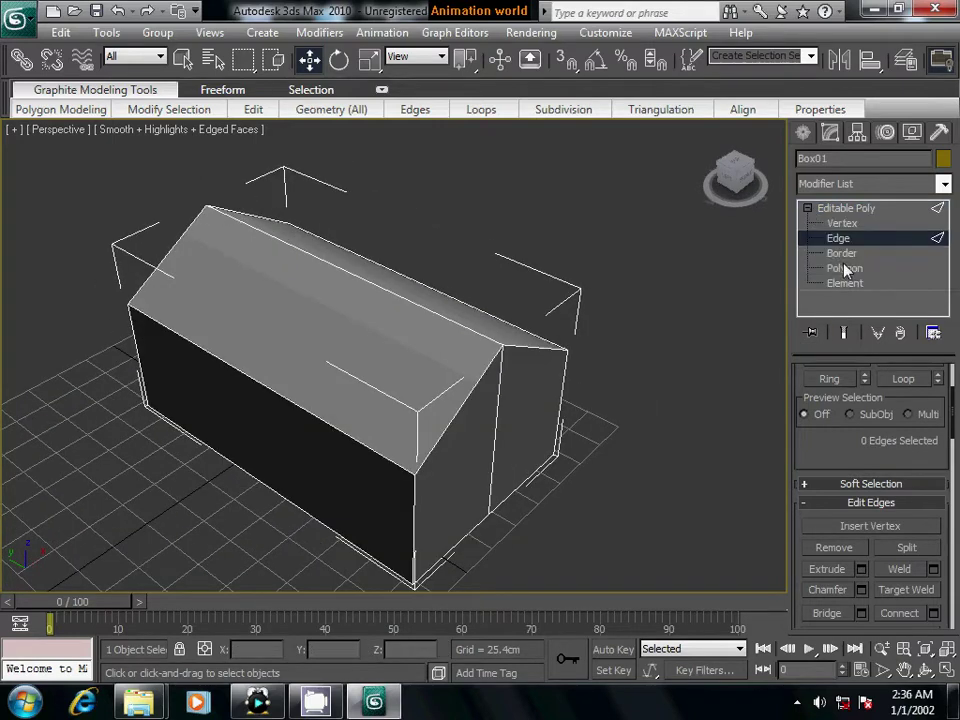
{"action": "left_click", "coordinate": [845, 268]}
{"action": "left_click", "coordinate": [391, 352]}
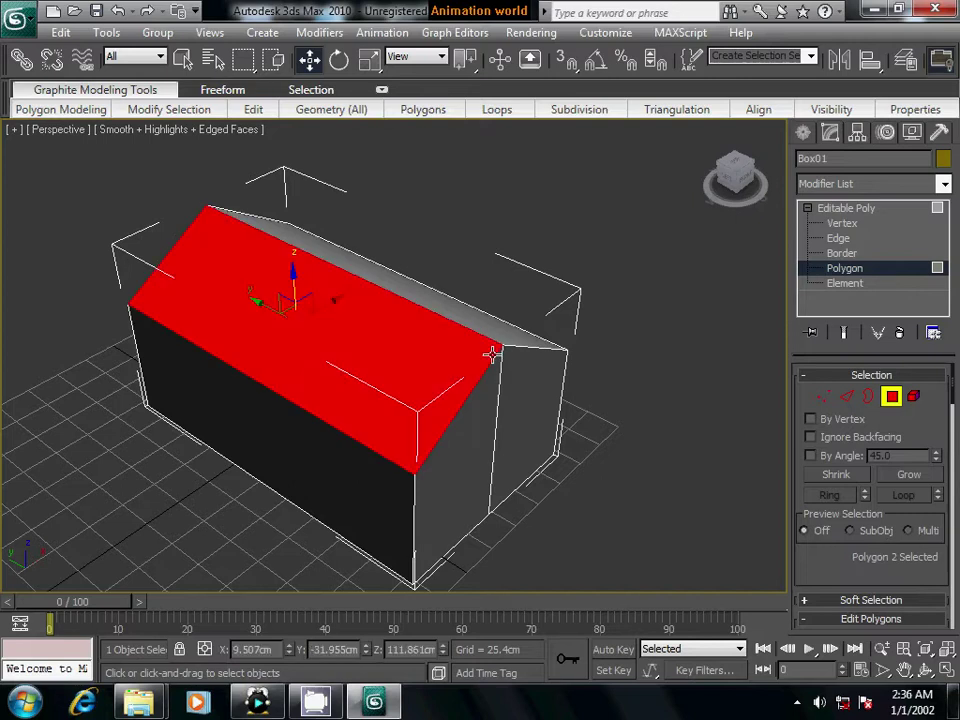
{"action": "mouse_move", "coordinate": [492, 355]}
{"action": "middle_mouse_down", "text": "alt"}
{"action": "mouse_move", "coordinate": [439, 354]}
{"action": "mouse_move", "coordinate": [396, 321]}
{"action": "middle_mouse_up", "text": "alt"}
{"action": "left_click", "coordinate": [396, 321]}
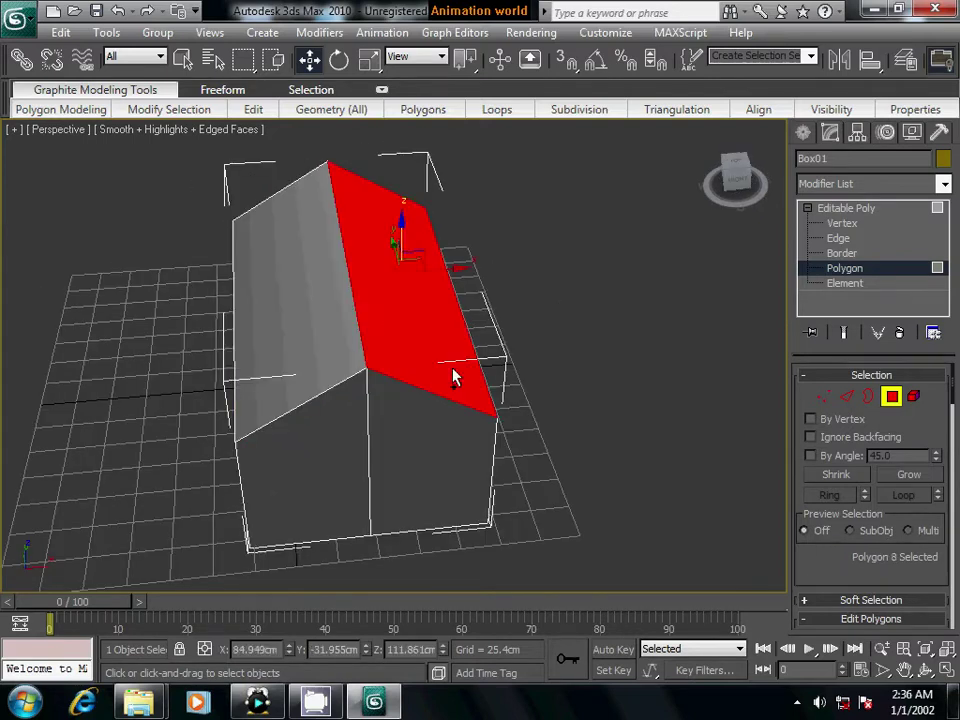
{"action": "left_click", "coordinate": [341, 362], "text": "ctrl"}
{"action": "middle_click_drag", "start_coordinate": [566, 413], "coordinate": [578, 365], "text": "alt"}
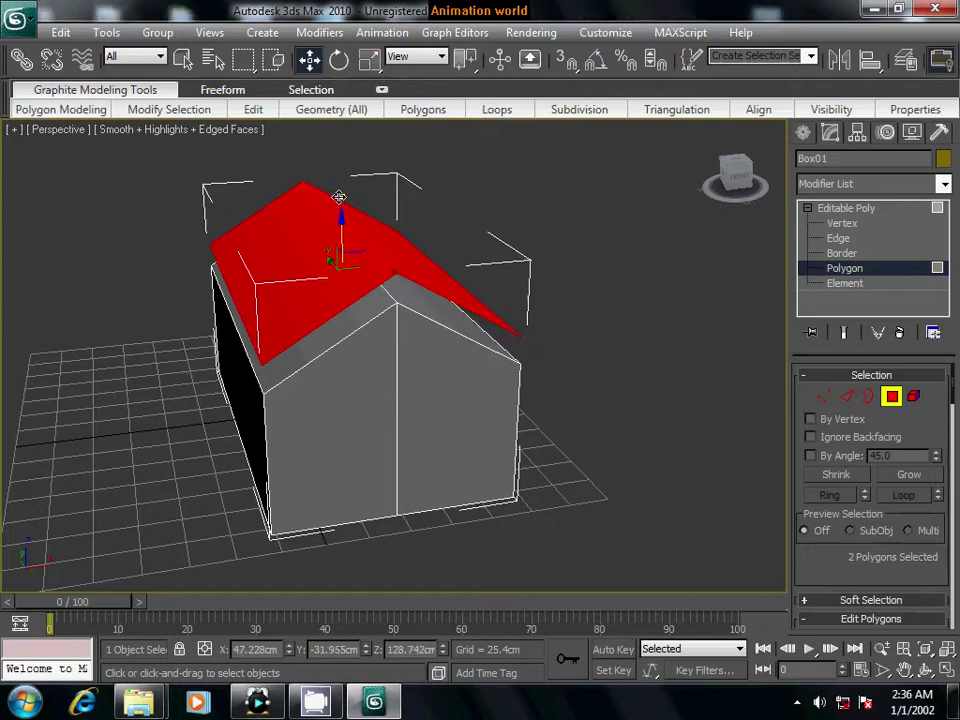
Shift-move the faces upward, clone them to a separate object, Object01, and select it
{"action": "left_click_drag", "start_coordinate": [340, 220], "coordinate": [340, 198], "text": "shift"}
{"action": "left_click", "coordinate": [392, 306]}
{"action": "left_click", "coordinate": [535, 331]}
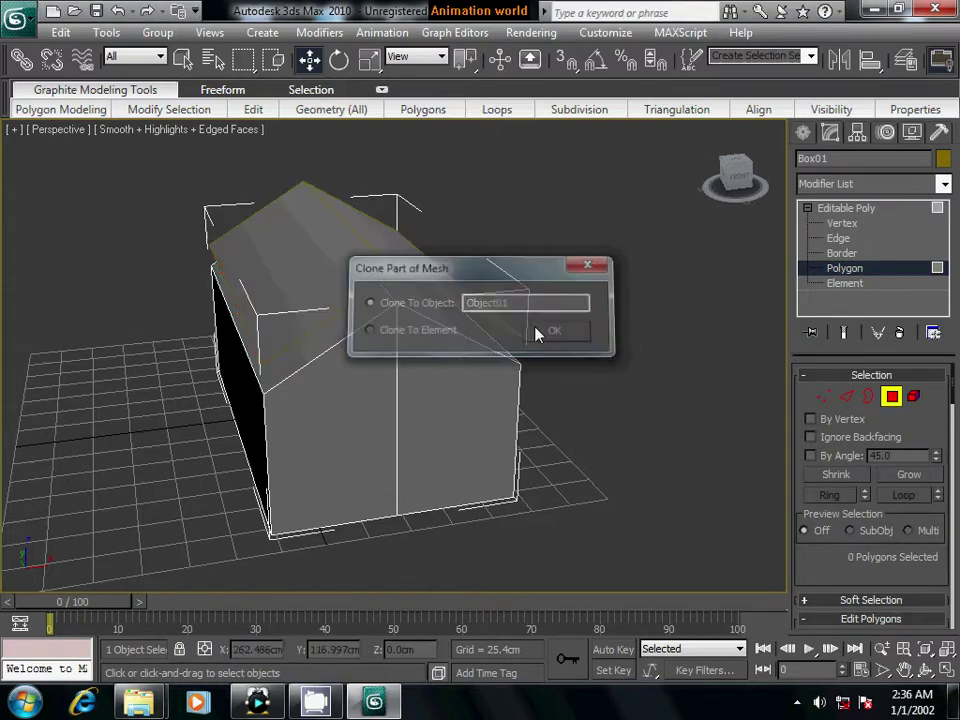
{"action": "left_click", "coordinate": [803, 133]}
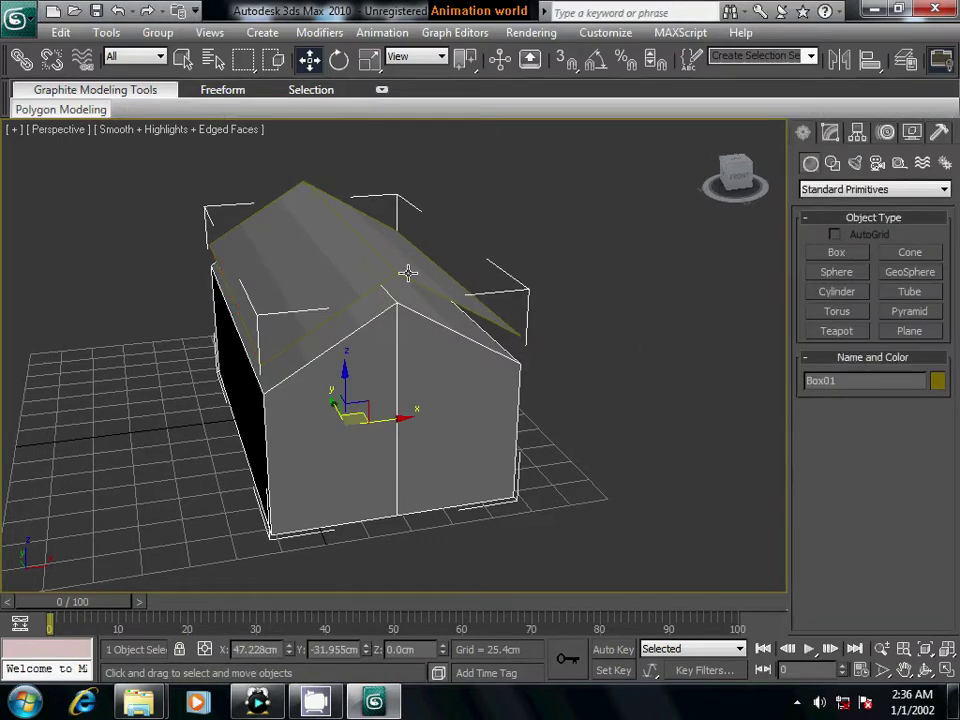
{"action": "left_click", "coordinate": [407, 272]}
{"action": "left_click", "coordinate": [830, 133]}
Add Batzal Sidings to Object01, change the Compact Save Mode setting, and set shingle material ID 7
{"action": "left_click", "coordinate": [843, 183]}
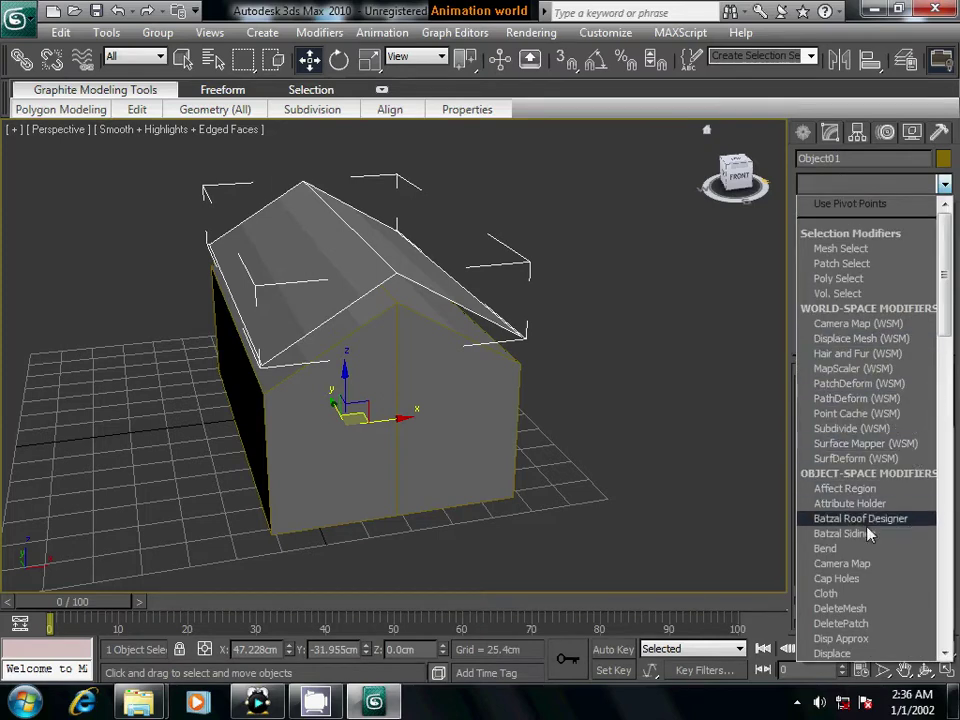
{"action": "left_click", "coordinate": [851, 535]}
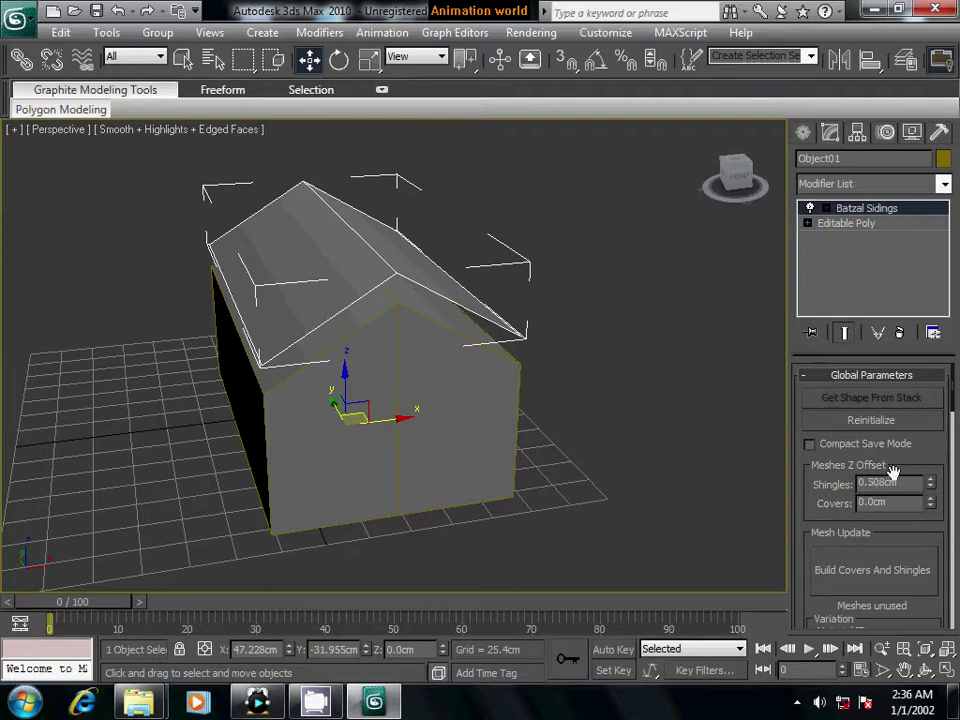
{"action": "left_click", "coordinate": [810, 445]}
{"action": "scroll", "coordinate": [923, 494], "scroll_direction": "down", "scroll_amount": 1}
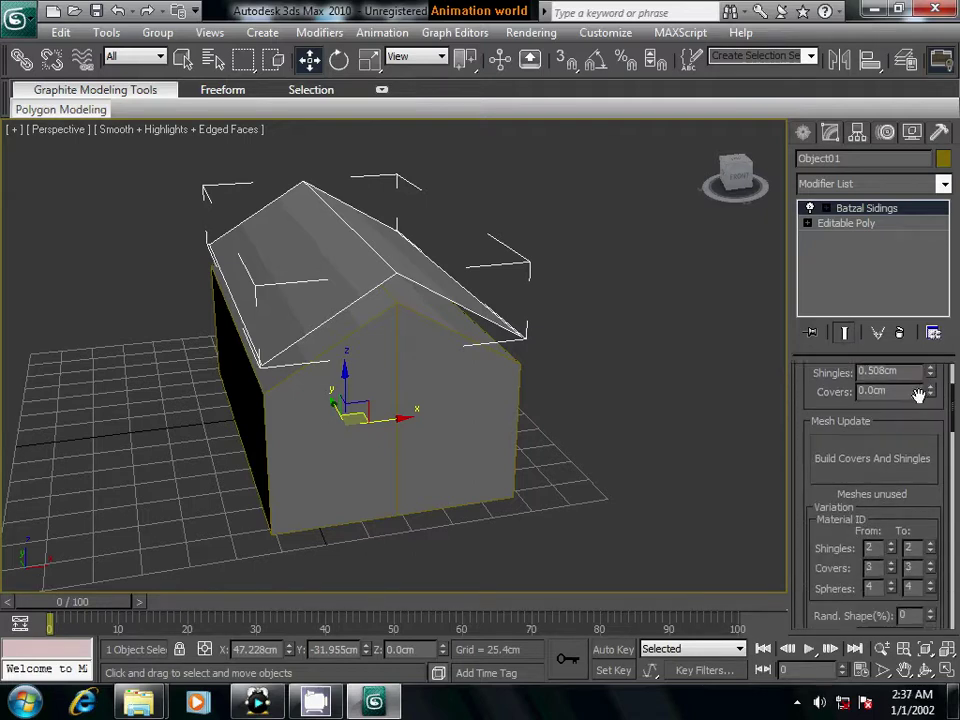
{"action": "left_click_drag", "start_coordinate": [923, 461], "coordinate": [910, 392]}
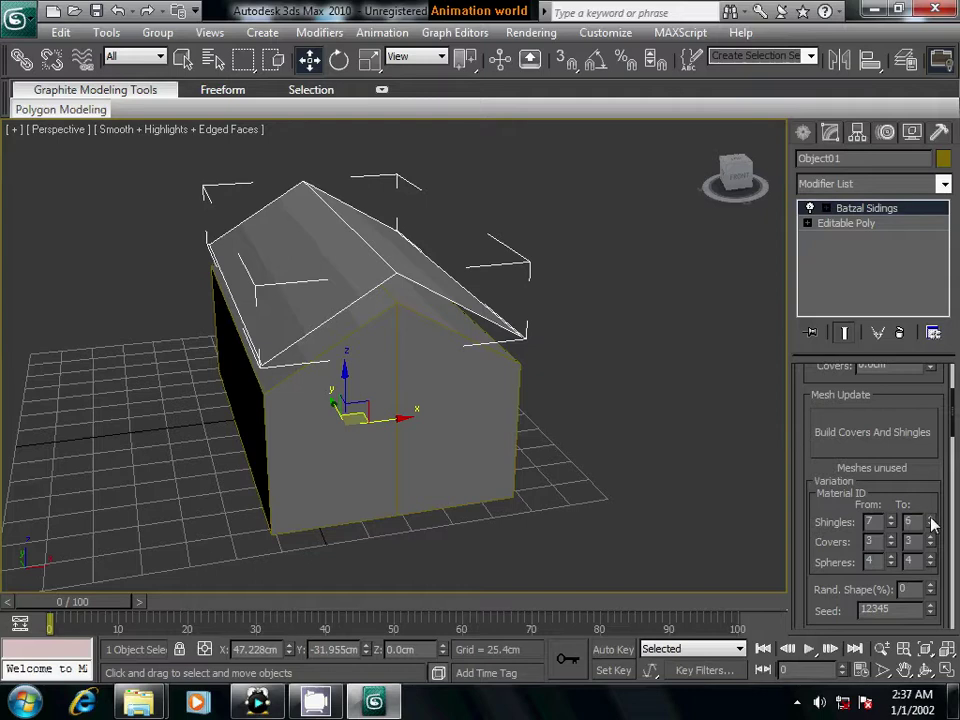
{"action": "mouse_move", "coordinate": [429, 456]}
{"action": "middle_mouse_down", "text": "alt"}
{"action": "mouse_move", "coordinate": [510, 461]}
{"action": "mouse_move", "coordinate": [489, 448]}
{"action": "middle_mouse_up", "text": "alt"}
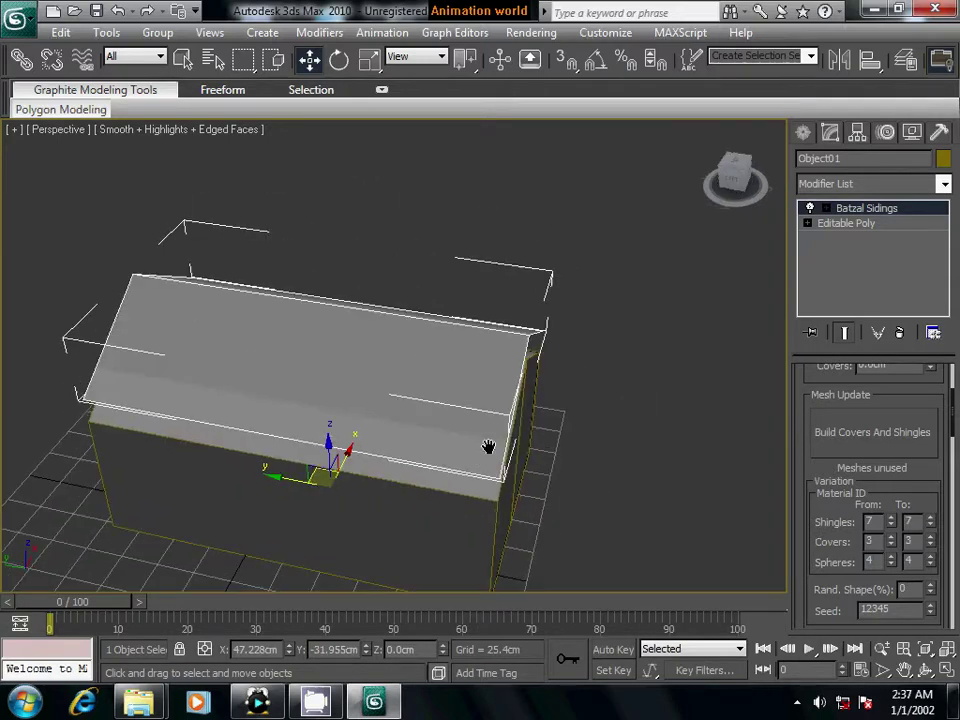
Select only the front roof face at the roof's Polygon level
{"action": "left_click", "coordinate": [807, 224]}
{"action": "left_click", "coordinate": [838, 268]}
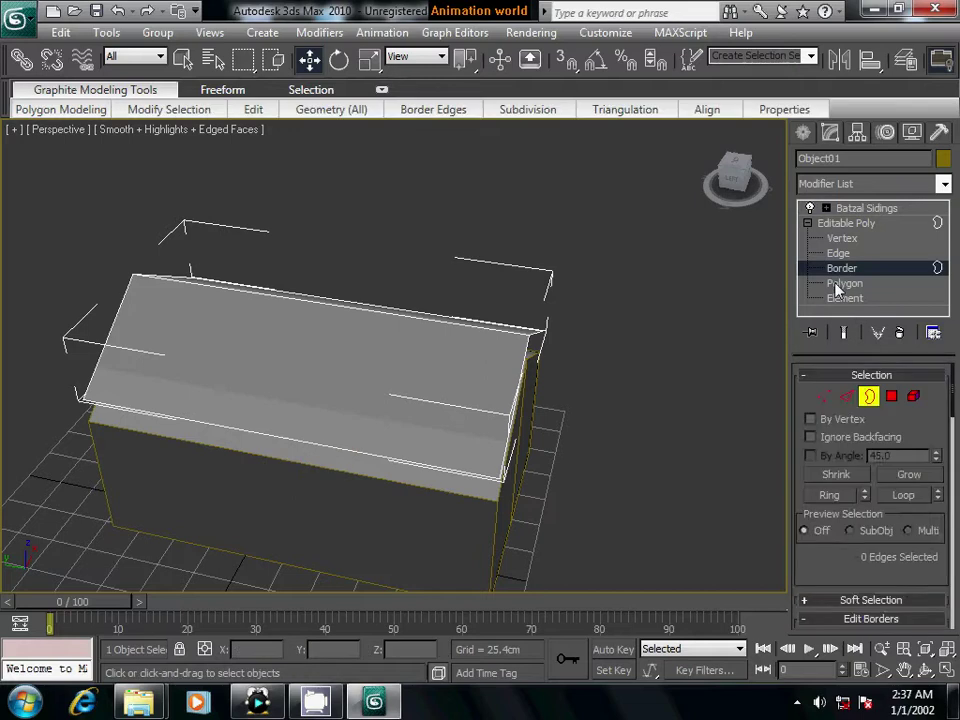
{"action": "left_click", "coordinate": [840, 284]}
{"action": "mouse_move", "coordinate": [660, 498]}
{"action": "middle_mouse_down", "text": "alt"}
{"action": "mouse_move", "coordinate": [461, 489]}
{"action": "mouse_move", "coordinate": [459, 474]}
{"action": "mouse_move", "coordinate": [491, 467]}
{"action": "mouse_move", "coordinate": [587, 246]}
{"action": "middle_mouse_up", "text": "alt"}
{"action": "scroll", "coordinate": [481, 490], "scroll_direction": "up", "scroll_amount": 5}
{"action": "left_click", "coordinate": [586, 241]}
{"action": "left_click", "coordinate": [523, 330]}
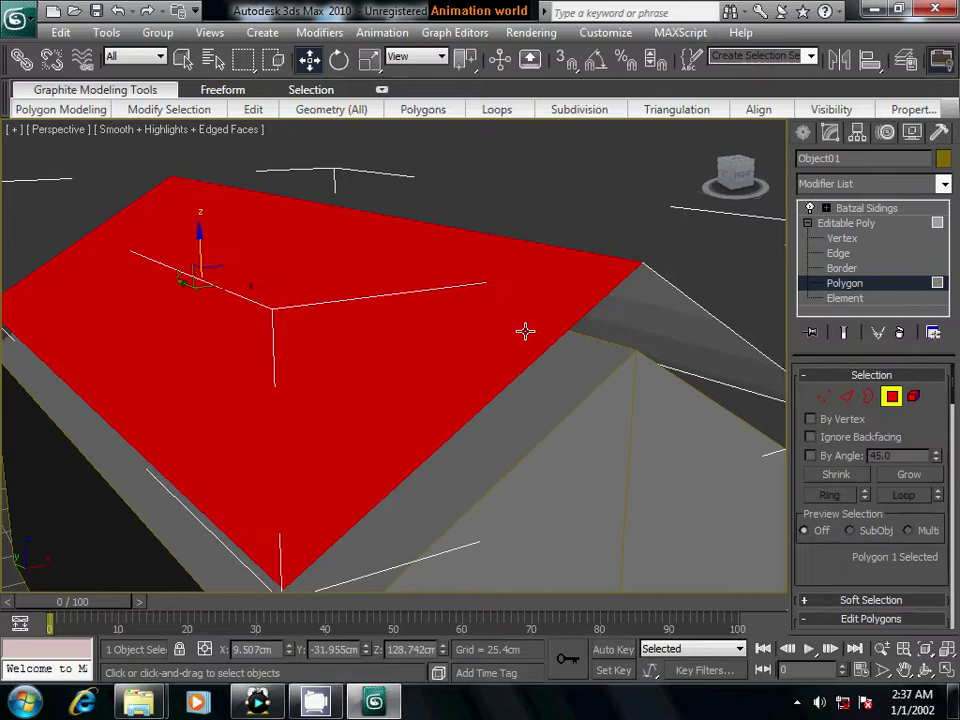
{"action": "left_click_drag", "start_coordinate": [828, 545], "coordinate": [828, 418]}
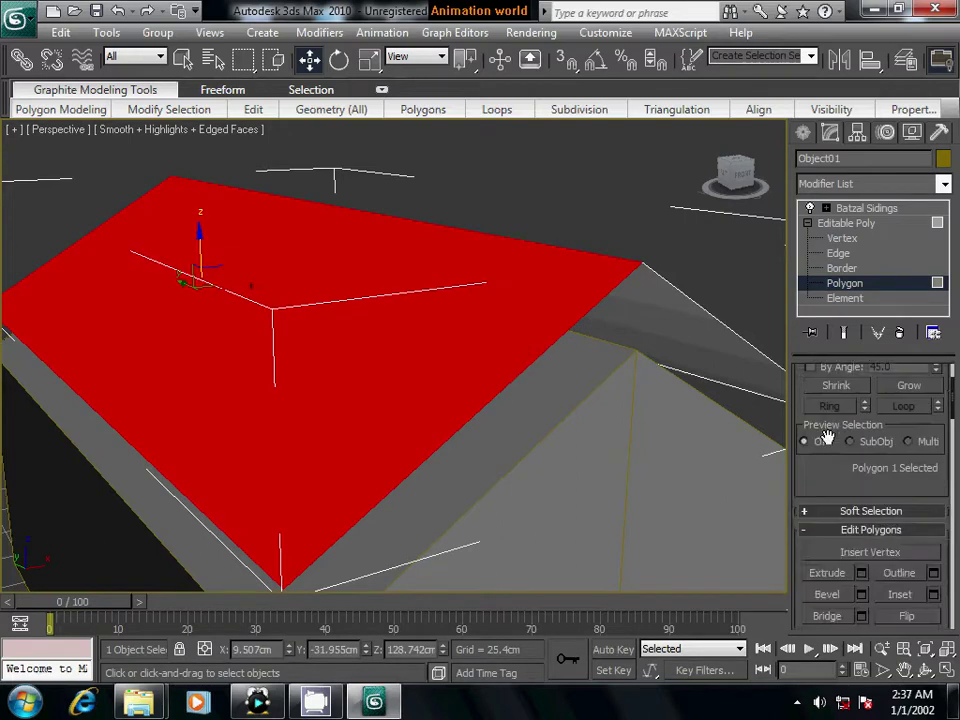
{"action": "scroll", "coordinate": [828, 422], "scroll_direction": "up", "scroll_amount": 3}
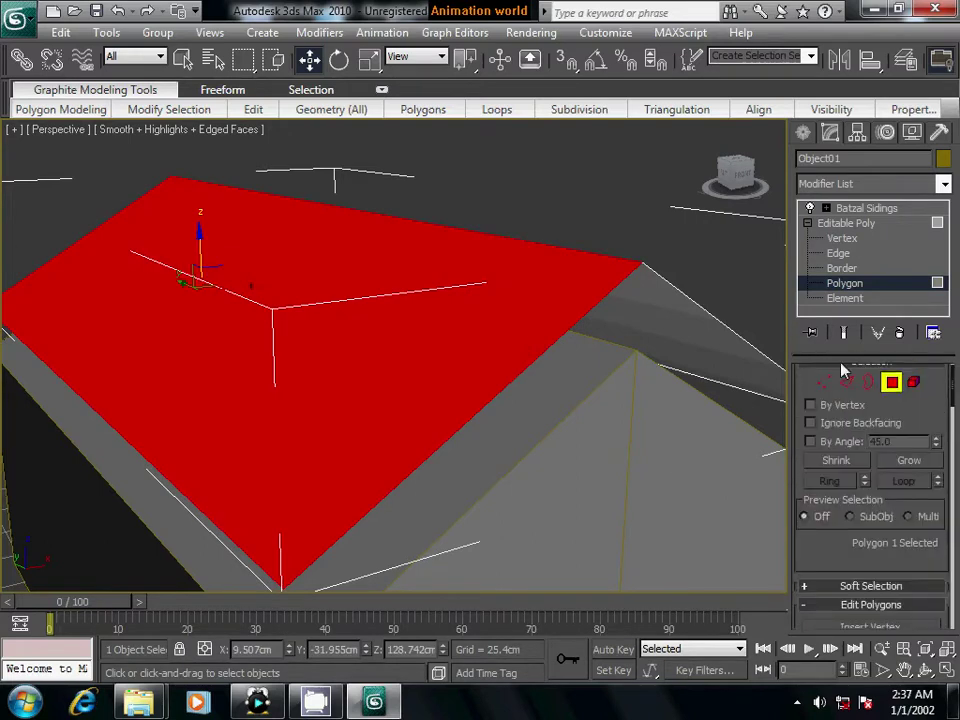
Set Batzal Sidings cover IDs 6–7, sphere IDs 7–8 and Rand. Shape 1%
{"action": "left_click", "coordinate": [846, 208]}
{"action": "left_click", "coordinate": [826, 208]}
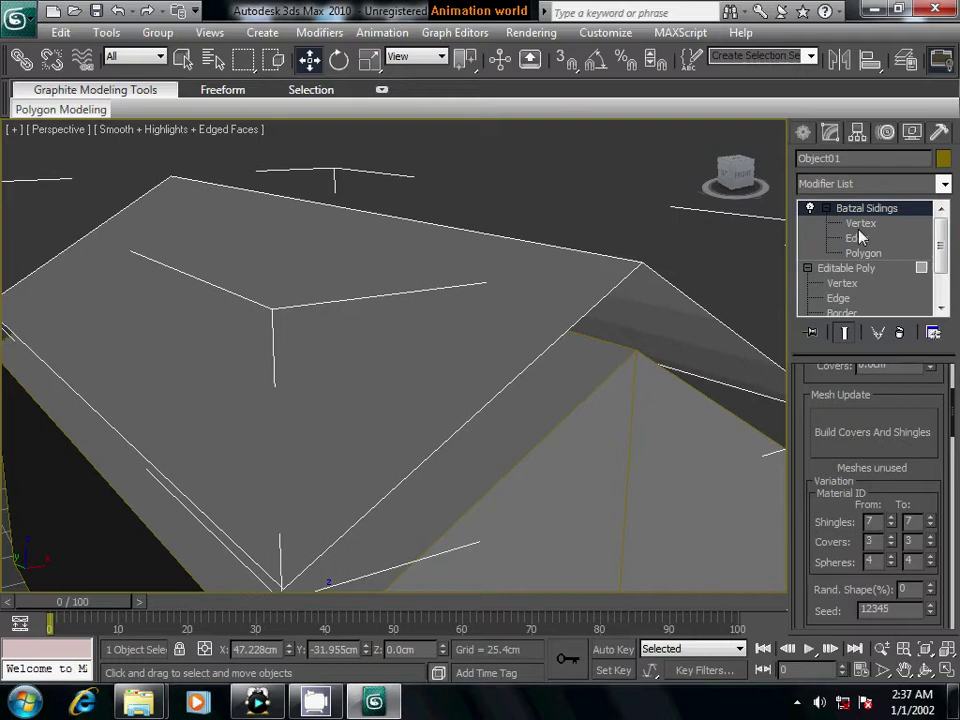
{"action": "left_click", "coordinate": [855, 223]}
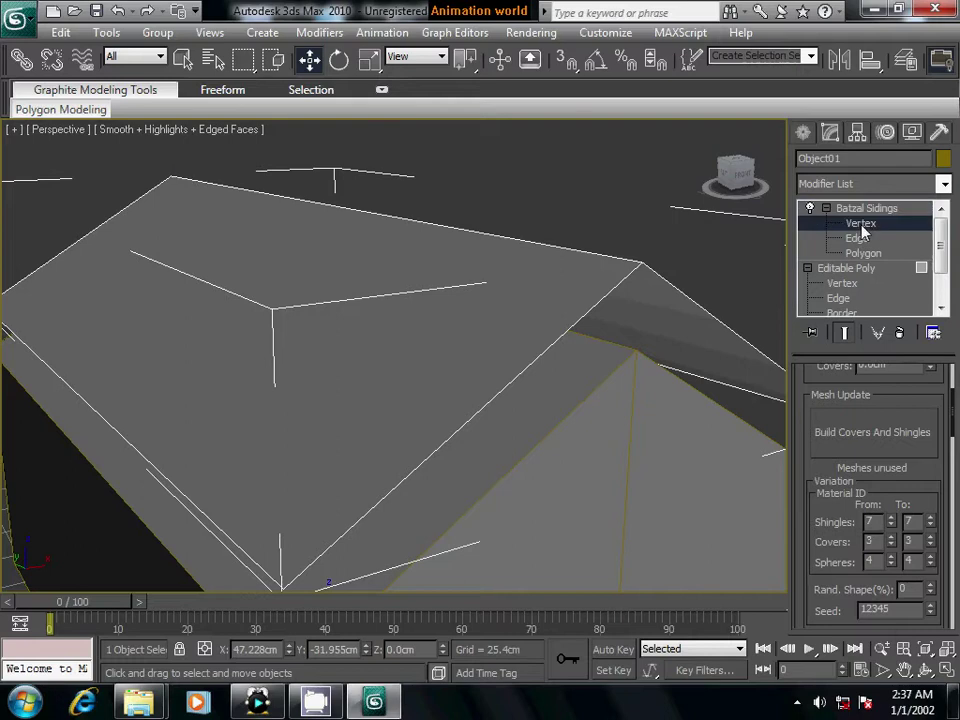
{"action": "left_click", "coordinate": [891, 537]}
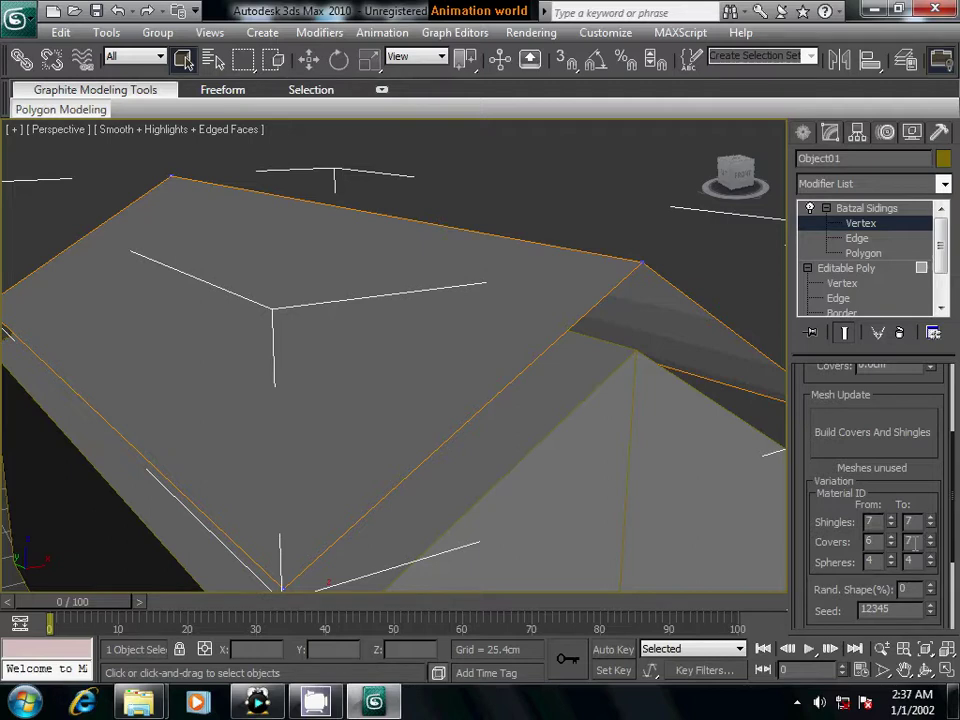
{"action": "left_click", "coordinate": [892, 557]}
{"action": "left_click", "coordinate": [892, 557]}
{"action": "left_click", "coordinate": [930, 557]}
{"action": "left_click", "coordinate": [930, 557]}
{"action": "left_click_drag", "start_coordinate": [921, 482], "coordinate": [917, 374]}
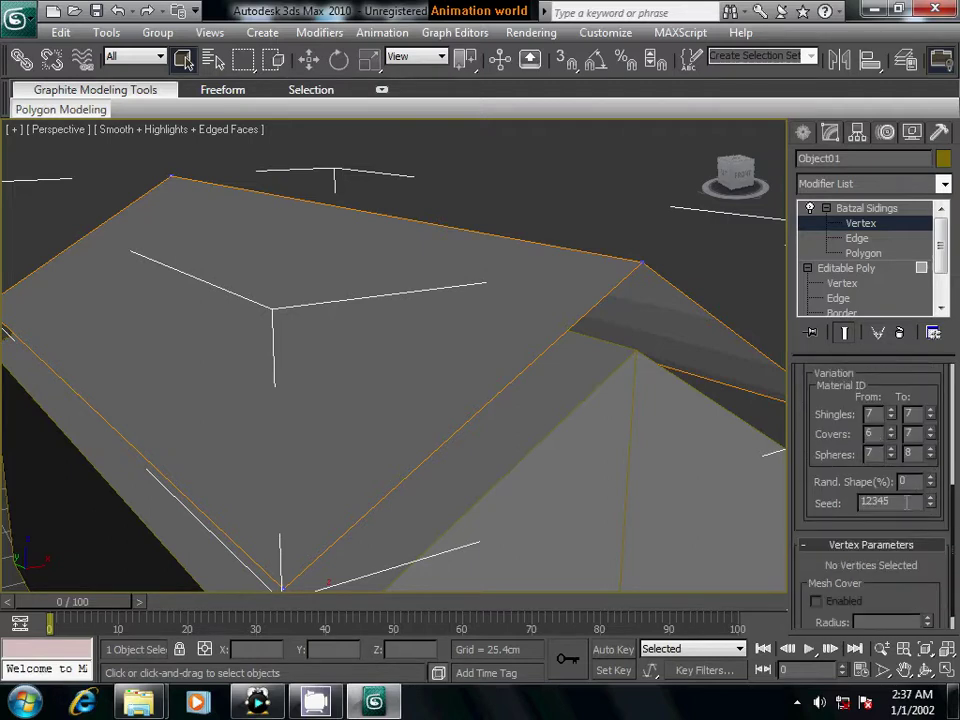
{"action": "left_click", "coordinate": [932, 481]}
{"action": "left_click", "coordinate": [932, 481]}
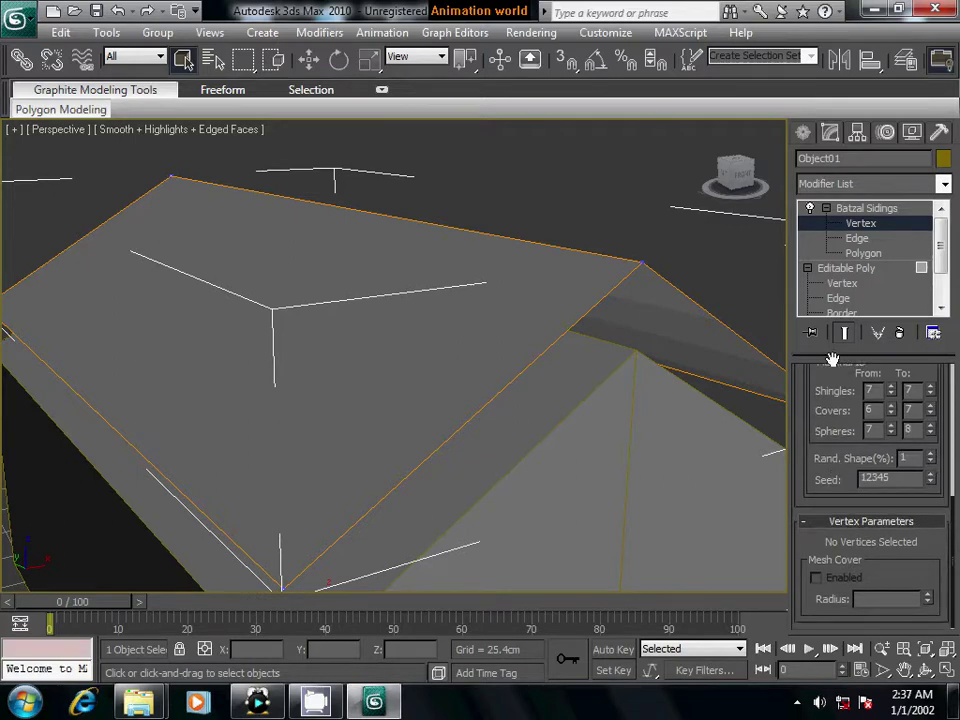
{"action": "scroll", "coordinate": [835, 505], "scroll_direction": "up", "scroll_amount": 5}
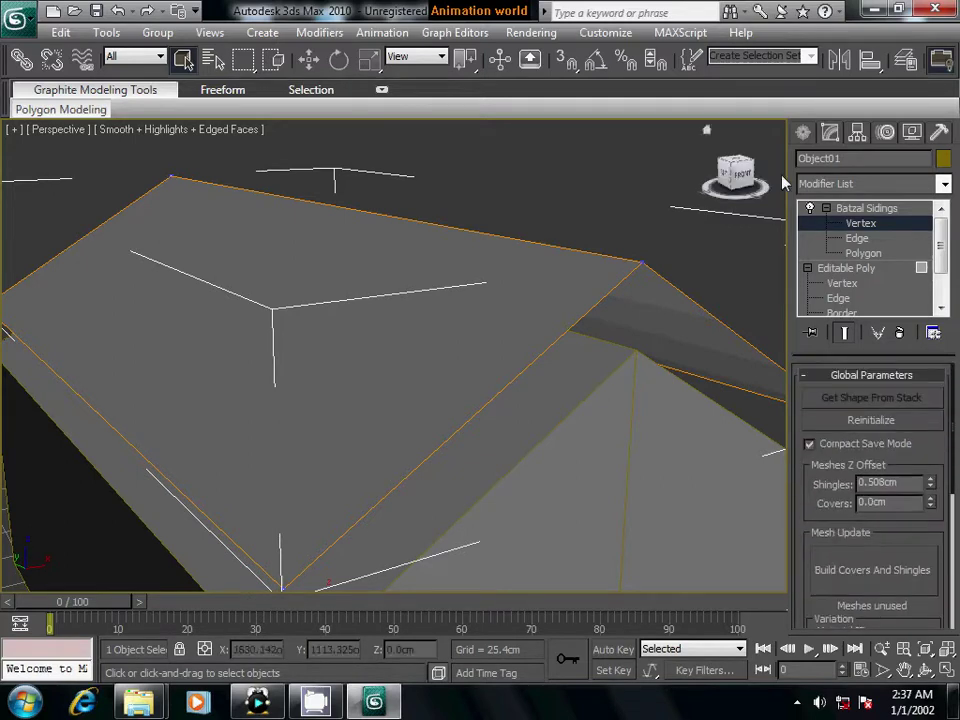
Delete the Batzal Sidings modifier from Object01 and clear the polygon selection
{"action": "right_click", "coordinate": [848, 215]}
{"action": "left_click", "coordinate": [759, 246]}
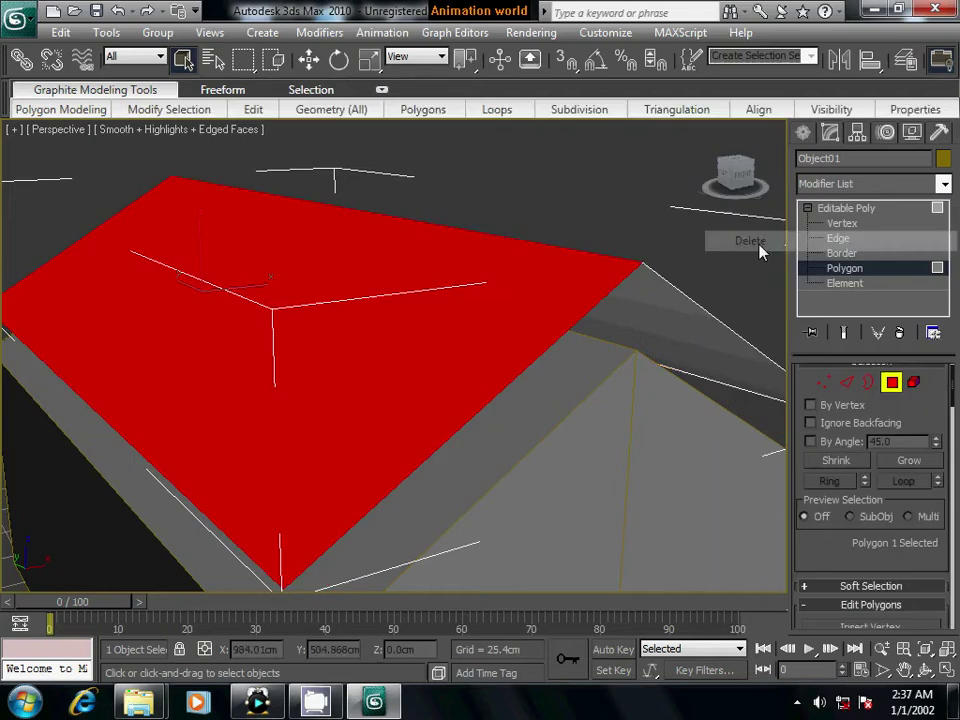
{"action": "left_click", "coordinate": [741, 285]}
{"action": "mouse_move", "coordinate": [759, 356]}
{"action": "middle_mouse_down", "text": "alt"}
{"action": "mouse_move", "coordinate": [666, 362]}
{"action": "mouse_move", "coordinate": [690, 371]}
{"action": "middle_mouse_up", "text": "alt"}
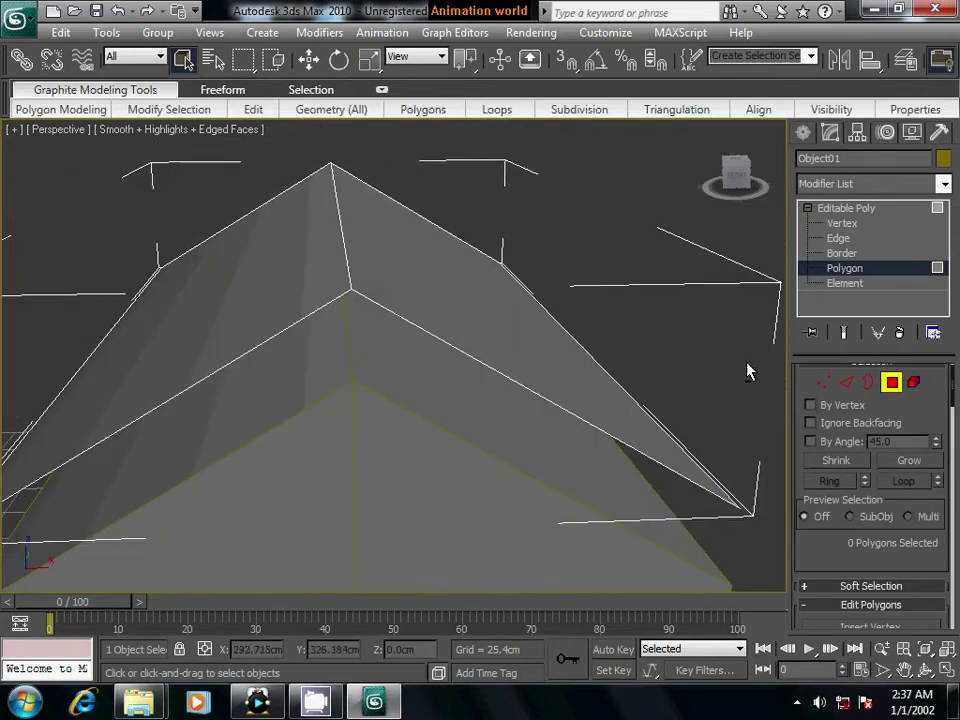
{"action": "key", "text": "2"}
{"action": "mouse_move", "coordinate": [603, 377]}
{"action": "middle_mouse_down", "text": "alt"}
{"action": "mouse_move", "coordinate": [486, 386]}
{"action": "mouse_move", "coordinate": [358, 371]}
{"action": "middle_mouse_up", "text": "alt"}
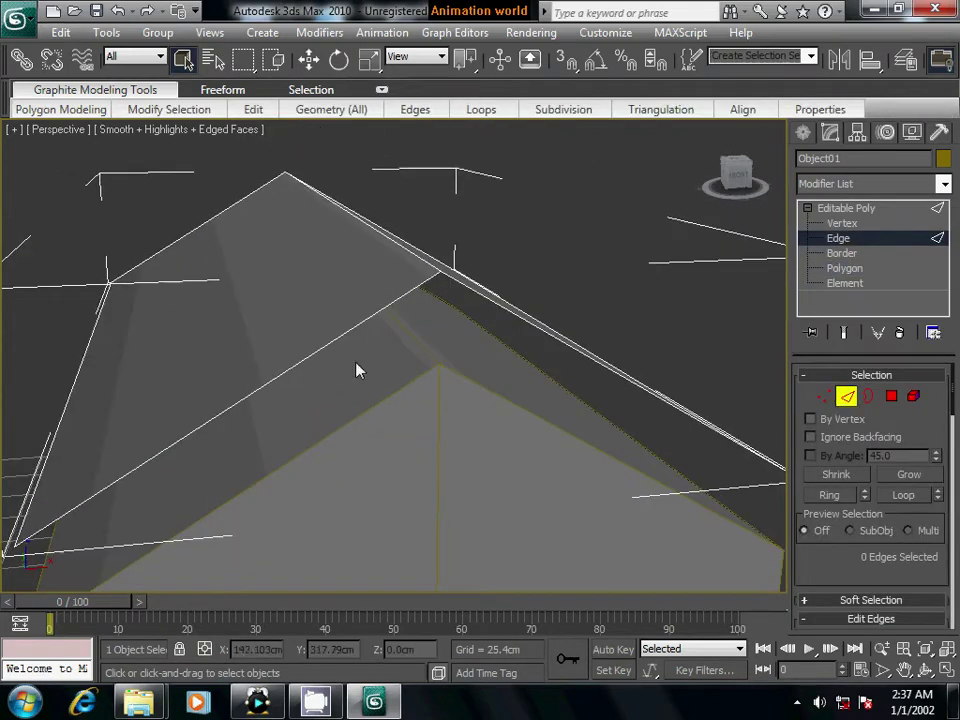
Connect the four ridge edges with 2 segments, then pick a first roof strip polygon
{"action": "left_click", "coordinate": [325, 343]}
{"action": "left_click", "coordinate": [214, 212], "text": "ctrl"}
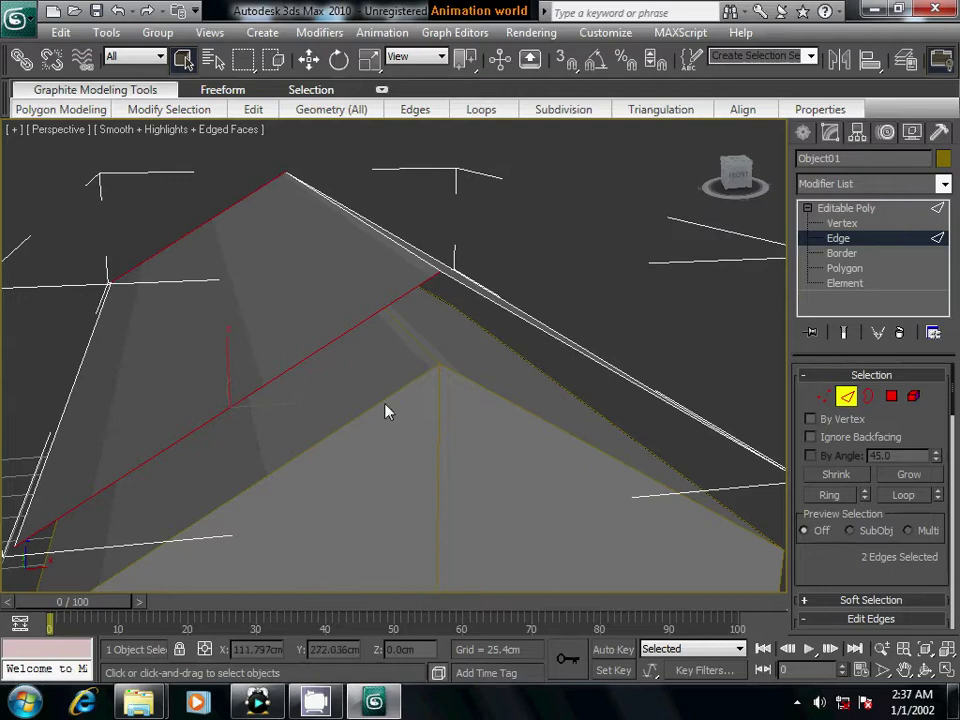
{"action": "mouse_move", "coordinate": [386, 409]}
{"action": "middle_mouse_down", "text": "alt"}
{"action": "mouse_move", "coordinate": [422, 392]}
{"action": "mouse_move", "coordinate": [432, 365]}
{"action": "middle_mouse_up", "text": "alt"}
{"action": "left_click", "coordinate": [432, 365], "text": "ctrl"}
{"action": "left_click", "coordinate": [444, 216], "text": "ctrl"}
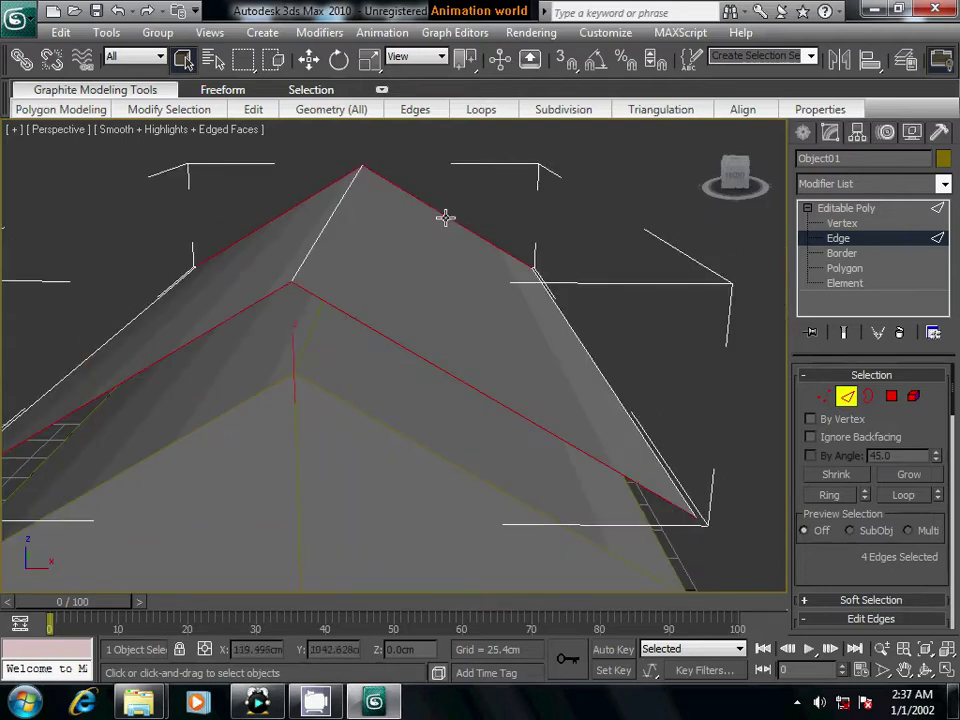
{"action": "scroll", "coordinate": [814, 529], "scroll_direction": "down", "scroll_amount": 5}
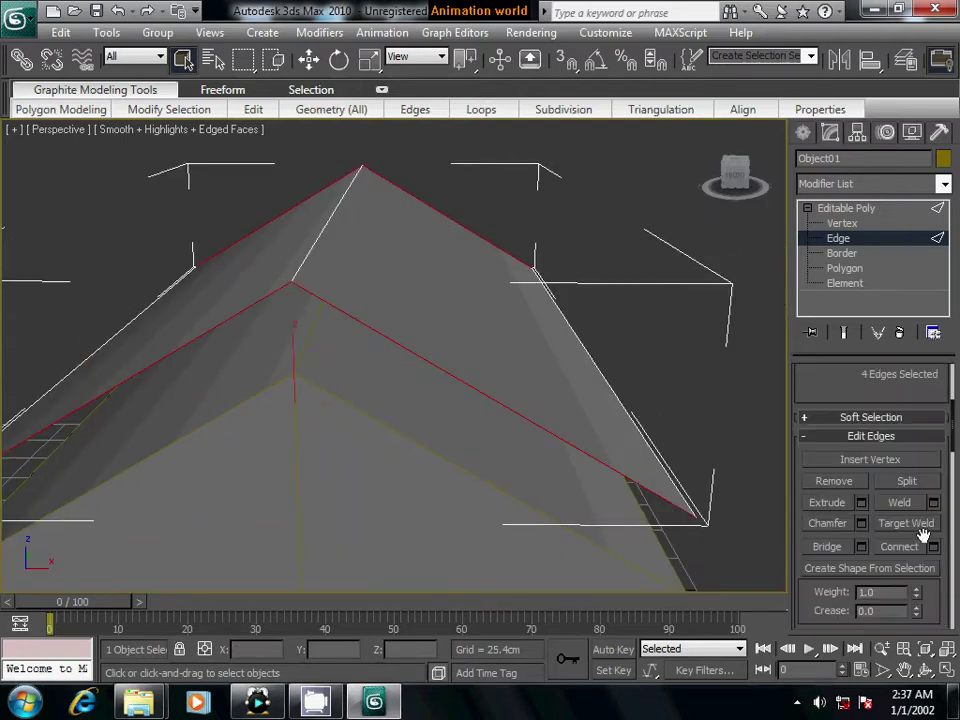
{"action": "left_click", "coordinate": [933, 547]}
{"action": "left_click", "coordinate": [469, 312]}
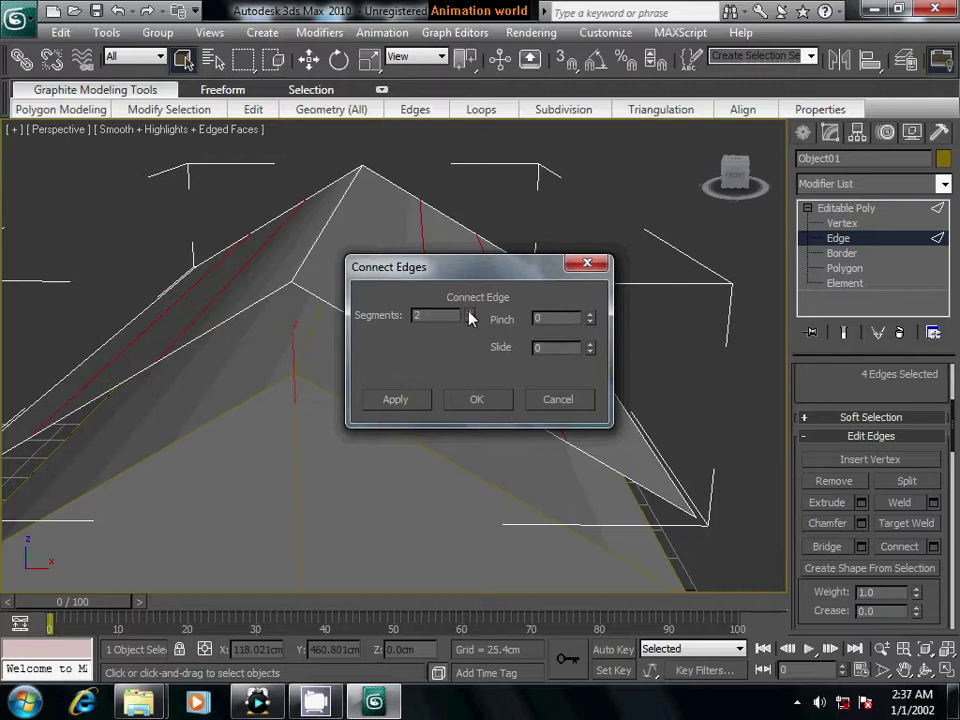
{"action": "left_click", "coordinate": [482, 400]}
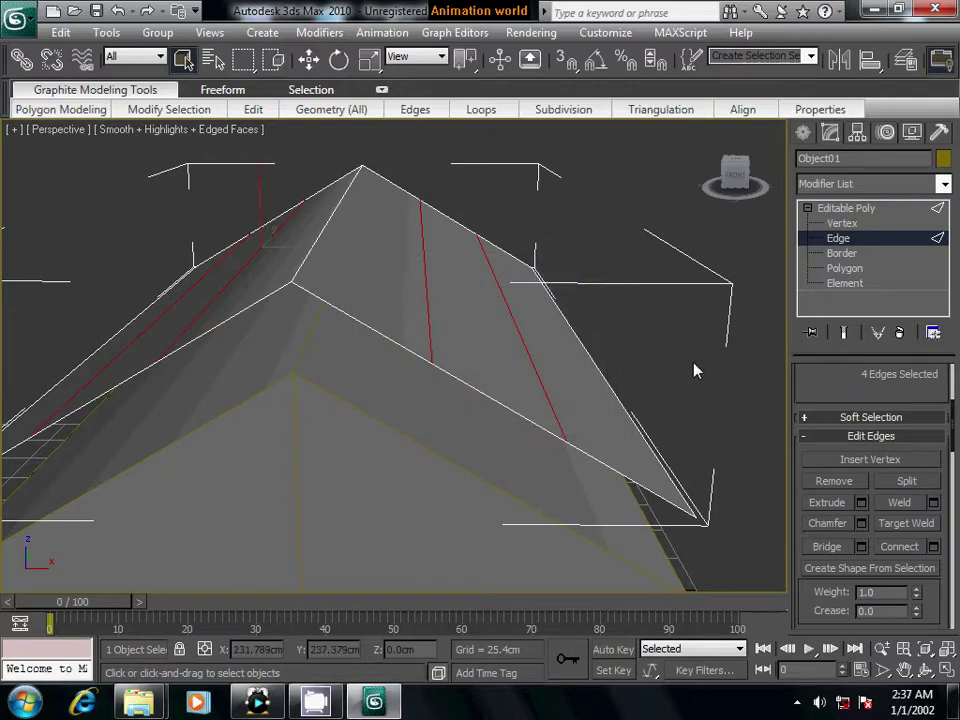
{"action": "left_click", "coordinate": [840, 268]}
{"action": "left_click", "coordinate": [614, 368]}
Select the remaining strips for six across both roof slopes, then open the Modifier List
{"action": "left_click", "coordinate": [425, 318], "text": "ctrl"}
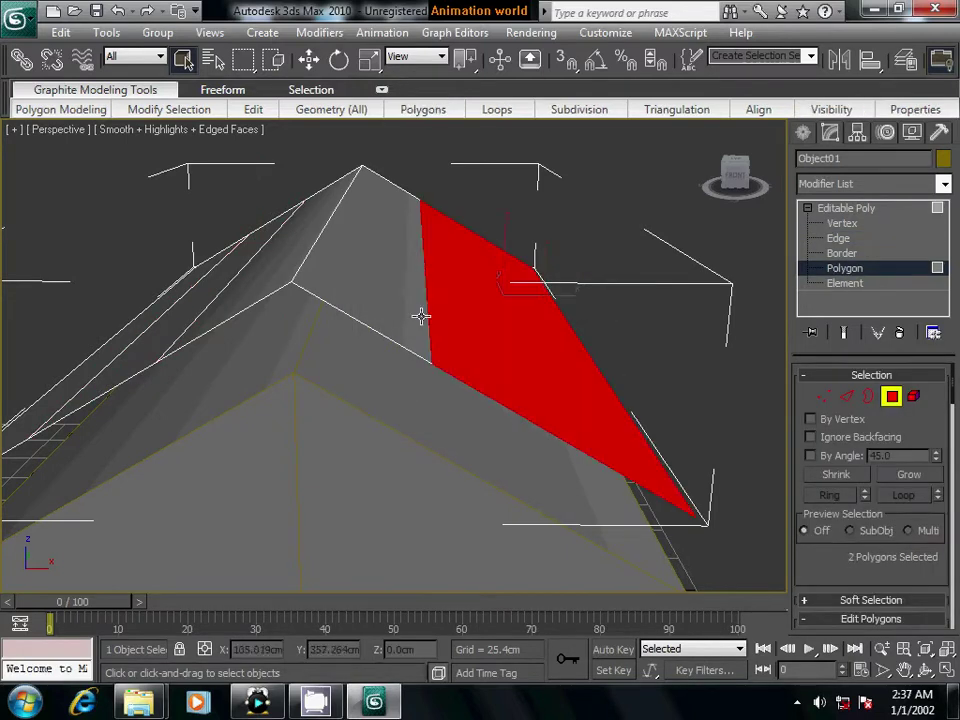
{"action": "left_click", "coordinate": [422, 312], "text": "ctrl"}
{"action": "middle_click_drag", "start_coordinate": [228, 330], "coordinate": [244, 324], "text": "alt"}
{"action": "left_click", "coordinate": [321, 281], "text": "ctrl"}
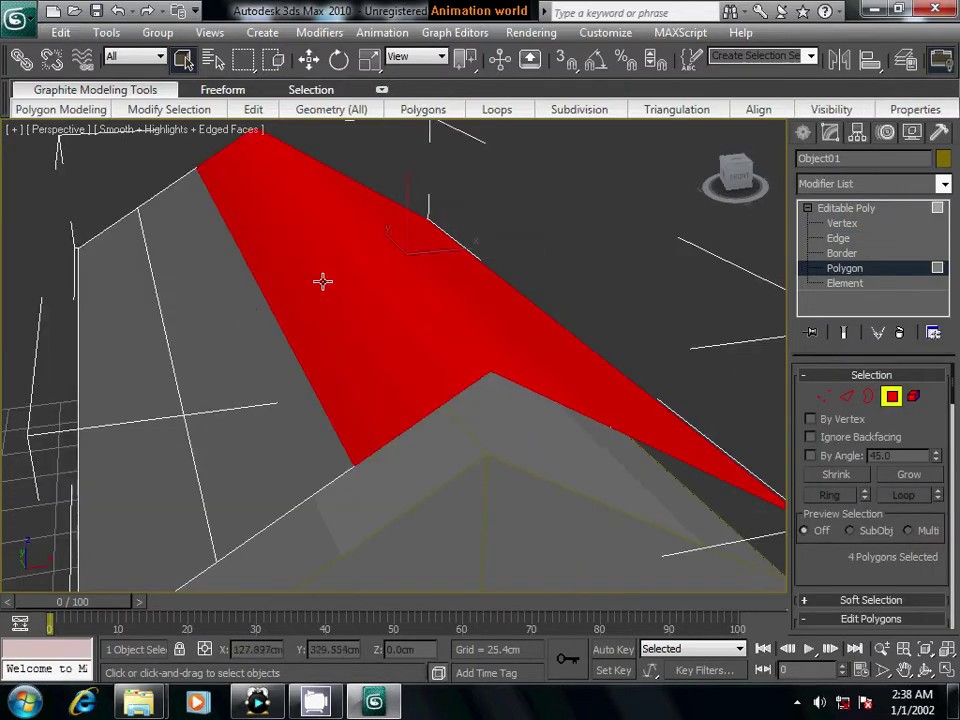
{"action": "left_click", "coordinate": [214, 317], "text": "ctrl"}
{"action": "left_click", "coordinate": [155, 336], "text": "ctrl"}
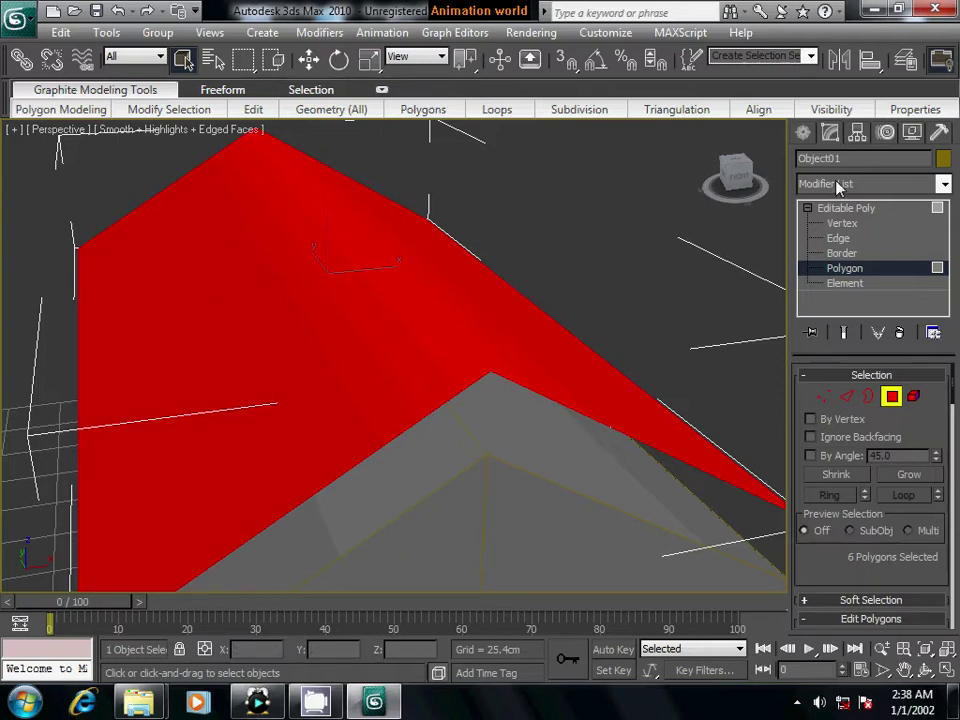
{"action": "left_click", "coordinate": [870, 183]}
{"action": "scroll", "coordinate": [843, 435], "scroll_direction": "down", "scroll_amount": 7}
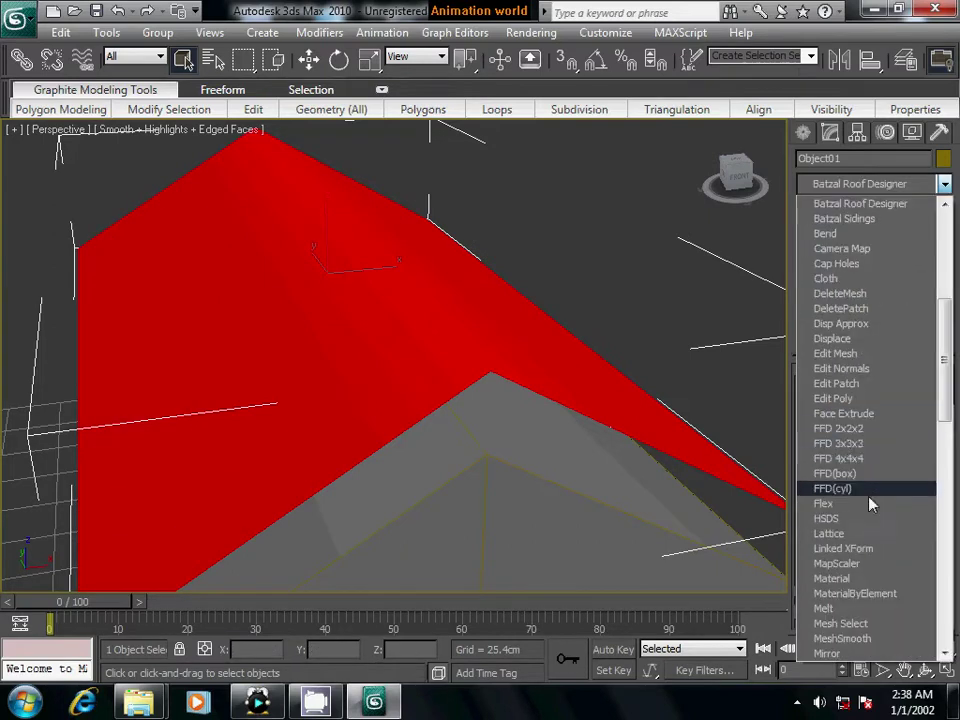
Apply Batzal Sidings to the strips with Compact Save Mode on and confirm a reinitialize
{"action": "left_click", "coordinate": [844, 218]}
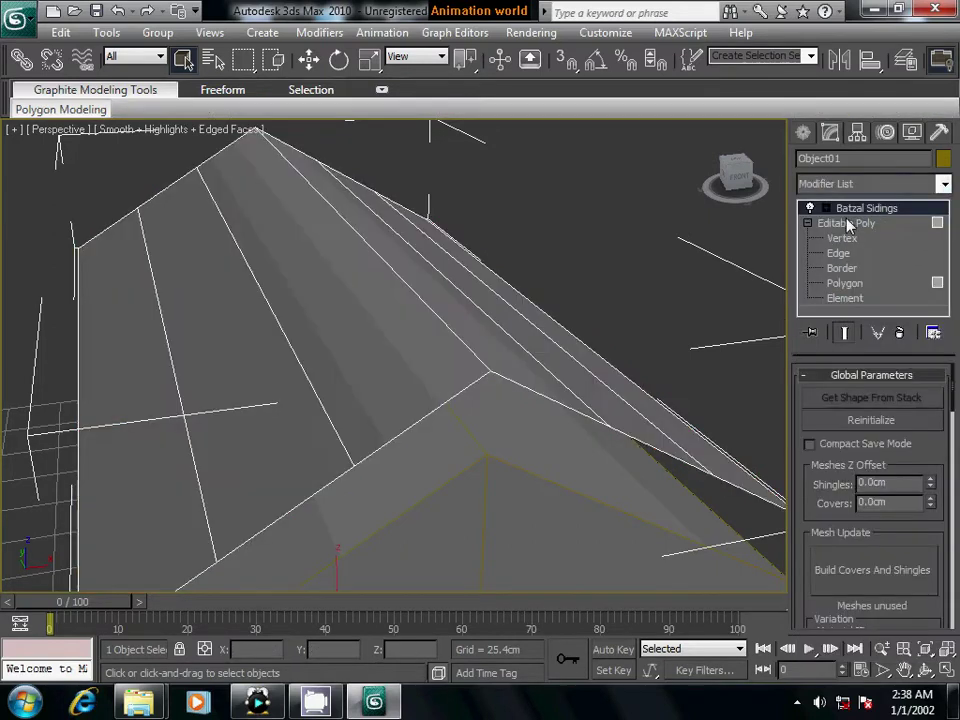
{"action": "left_click", "coordinate": [810, 445]}
{"action": "left_click", "coordinate": [866, 422]}
{"action": "left_click", "coordinate": [872, 421]}
{"action": "left_click", "coordinate": [526, 407]}
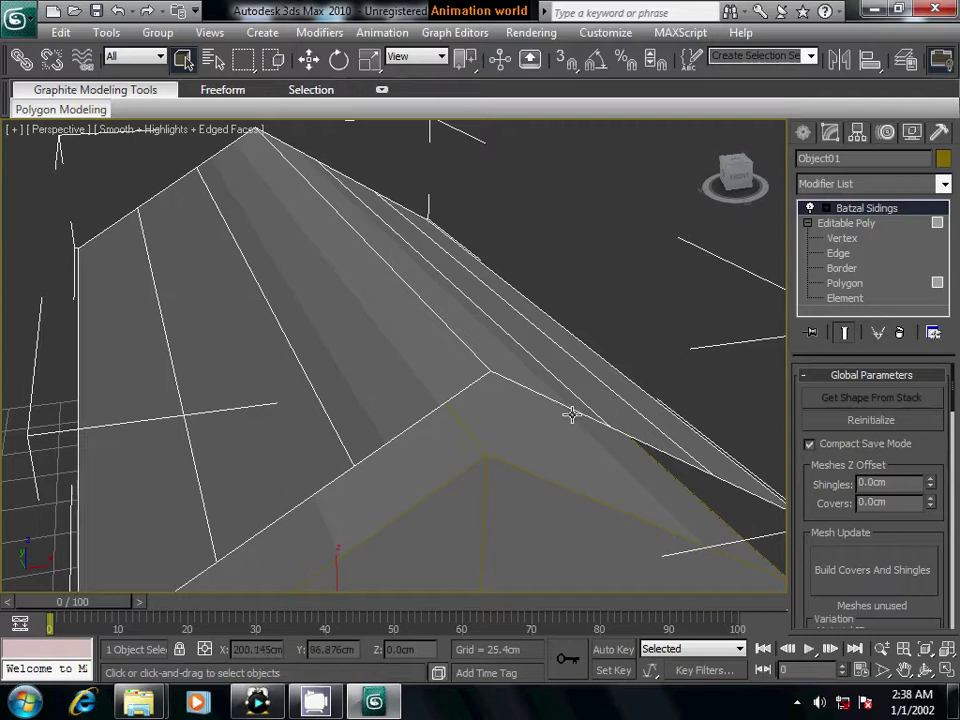
{"action": "mouse_move", "coordinate": [470, 441]}
{"action": "middle_mouse_down", "text": "alt"}
{"action": "mouse_move", "coordinate": [400, 428]}
{"action": "mouse_move", "coordinate": [473, 443]}
{"action": "middle_mouse_up", "text": "alt"}
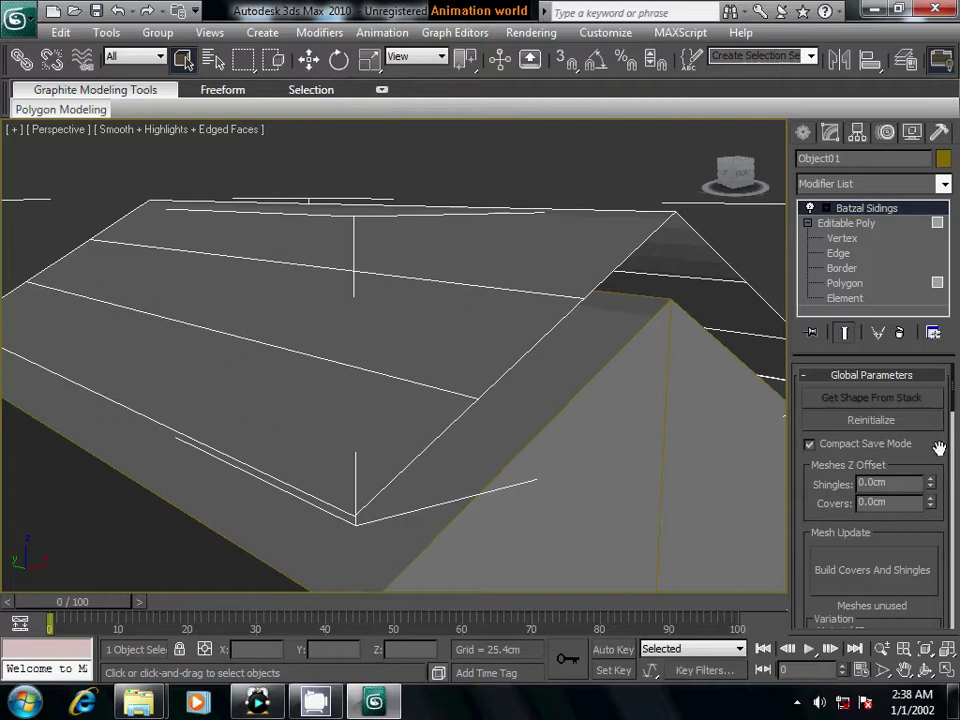
{"action": "scroll", "coordinate": [939, 448], "scroll_direction": "down", "scroll_amount": 2}
{"action": "scroll", "coordinate": [921, 418], "scroll_direction": "down", "scroll_amount": 2}
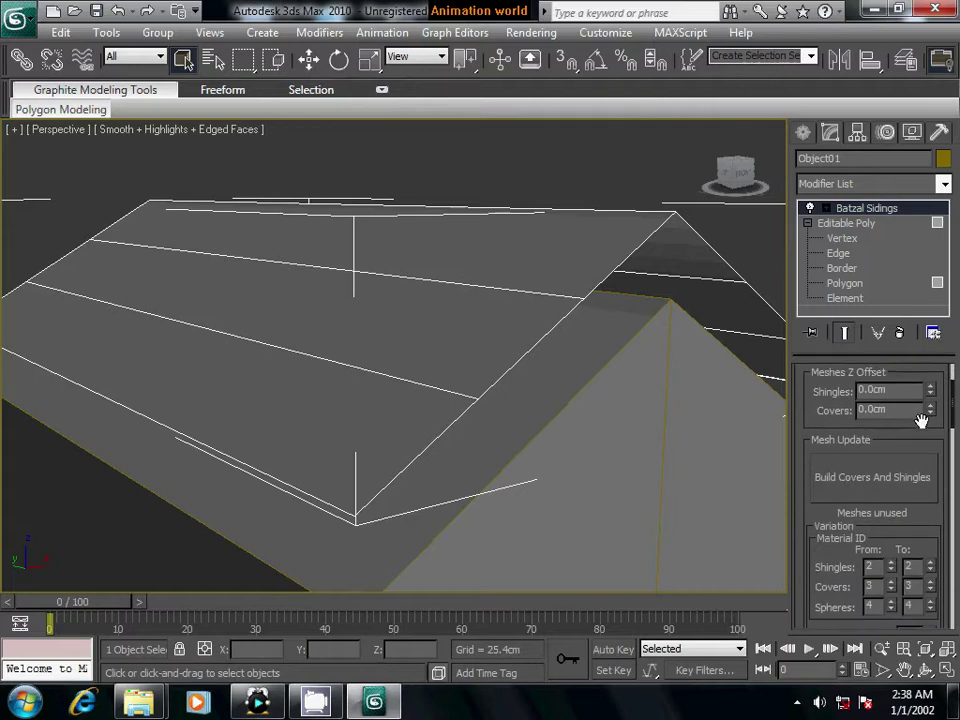
Set the Shingles Material ID to 9 and request reinitialization again
{"action": "left_click", "coordinate": [892, 564]}
{"action": "scroll", "coordinate": [928, 409], "scroll_direction": "down", "scroll_amount": 3}
{"action": "scroll", "coordinate": [930, 469], "scroll_direction": "down", "scroll_amount": 3}
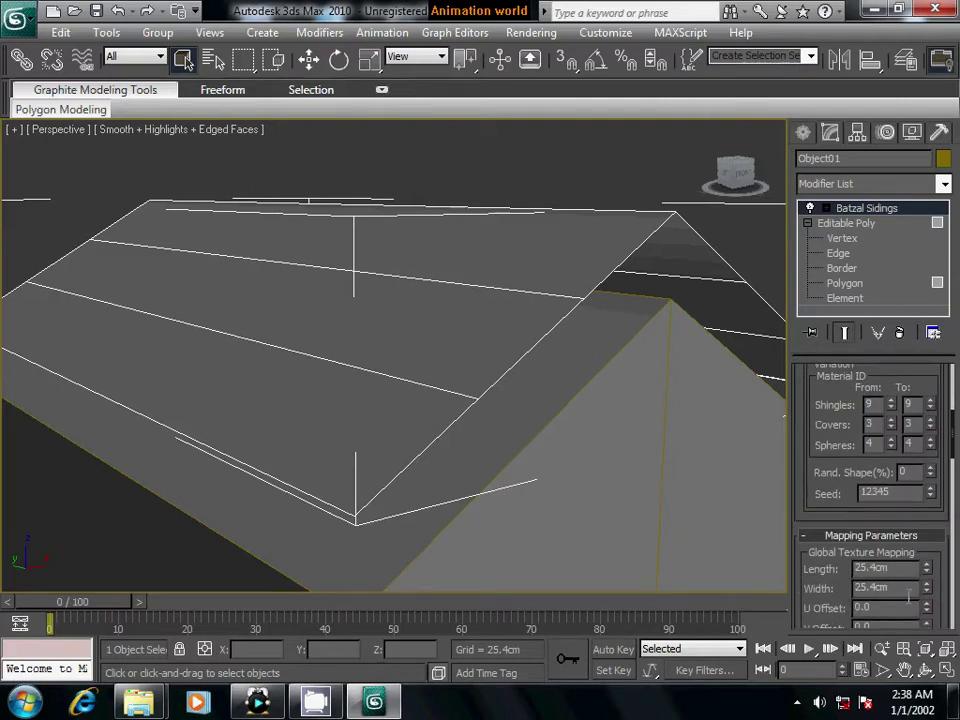
{"action": "scroll", "coordinate": [845, 400], "scroll_direction": "up", "scroll_amount": 5}
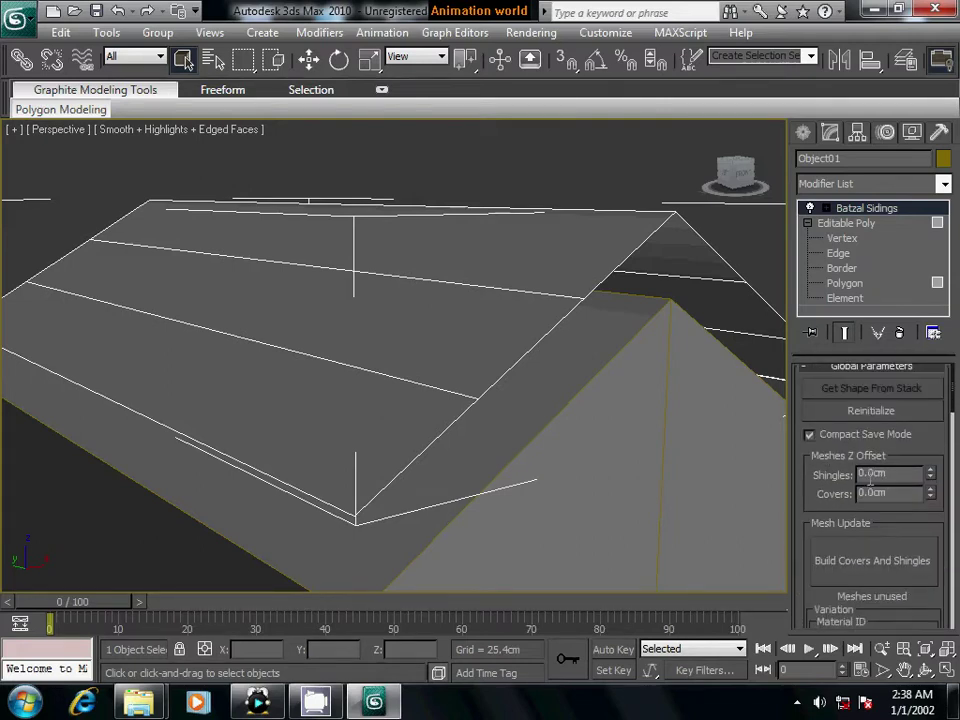
{"action": "left_click", "coordinate": [871, 410]}
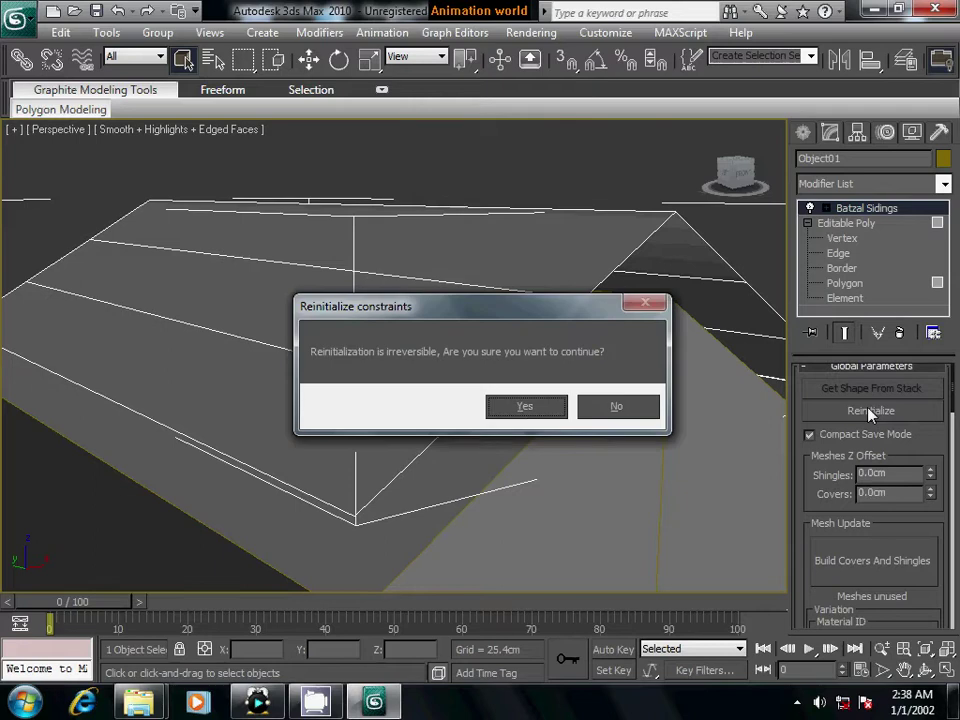
Confirm the Batzal Sidings reinitialization and scroll the panel down to Shingle Parameters
{"action": "left_click", "coordinate": [522, 410]}
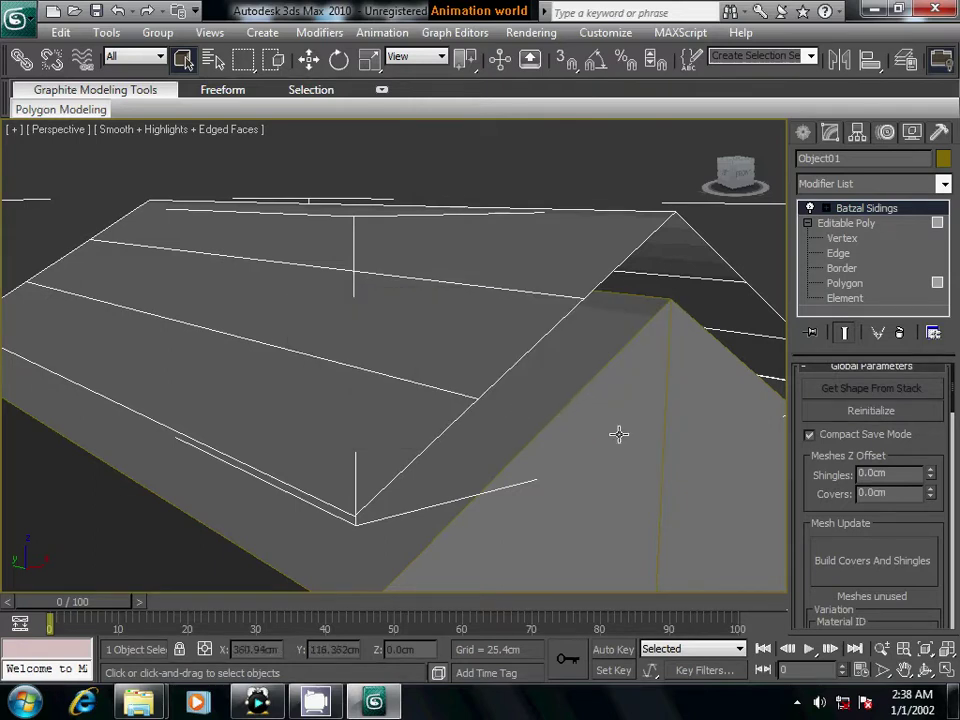
{"action": "mouse_move", "coordinate": [619, 434]}
{"action": "middle_mouse_down", "text": "alt"}
{"action": "mouse_move", "coordinate": [572, 418]}
{"action": "mouse_move", "coordinate": [536, 429]}
{"action": "mouse_move", "coordinate": [525, 414]}
{"action": "mouse_move", "coordinate": [625, 428]}
{"action": "middle_mouse_up", "text": "alt"}
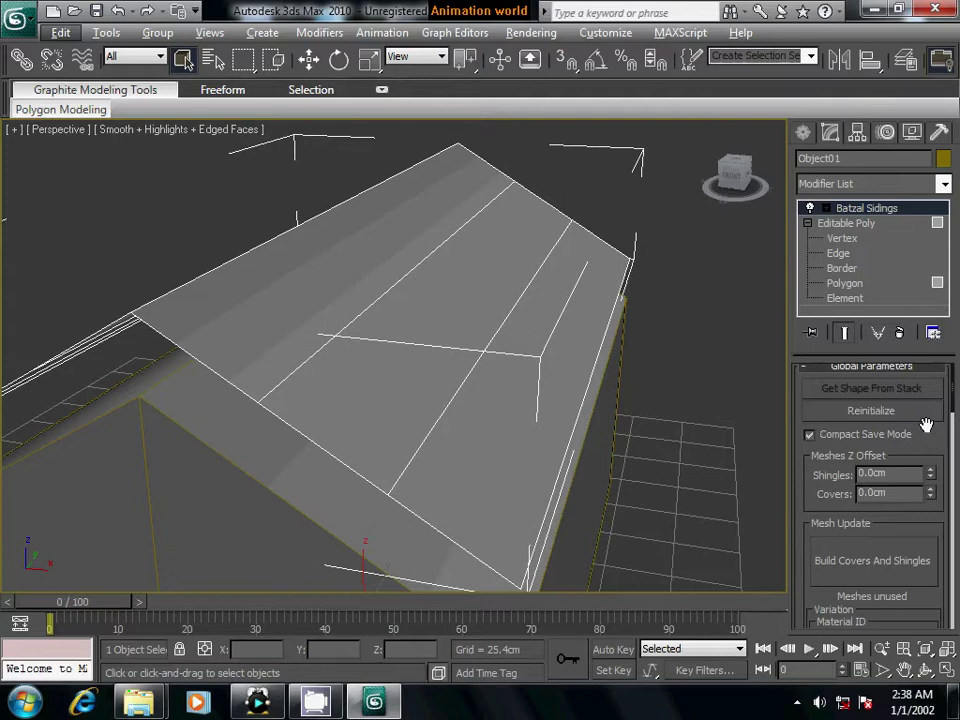
{"action": "left_click_drag", "start_coordinate": [927, 425], "coordinate": [927, 500]}
{"action": "scroll", "coordinate": [927, 500], "scroll_direction": "down", "scroll_amount": 1}
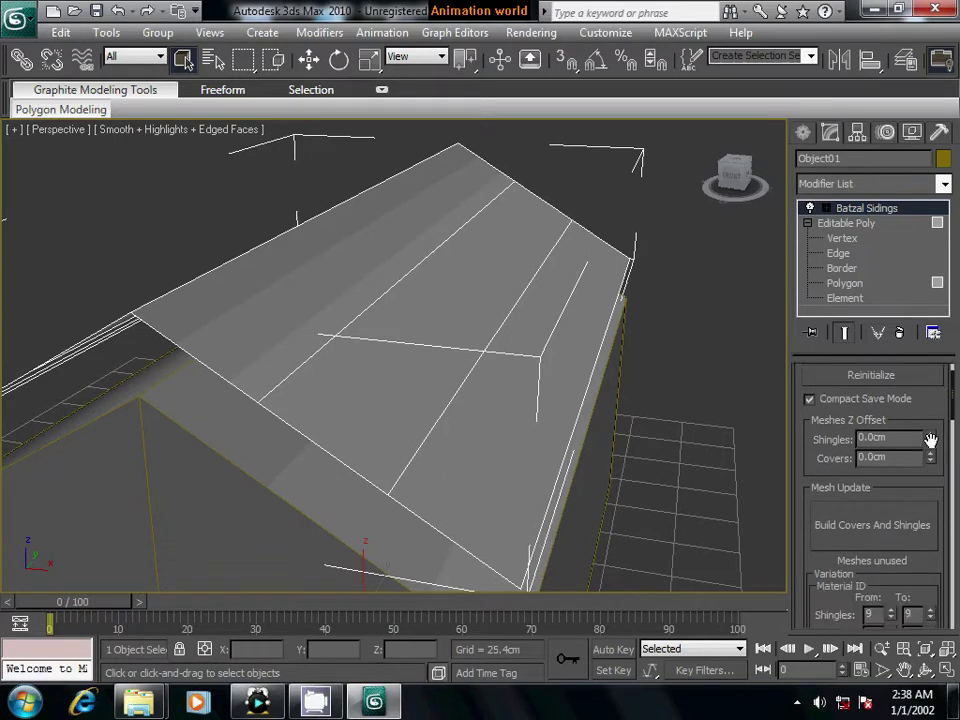
{"action": "scroll", "coordinate": [930, 435], "scroll_direction": "down", "scroll_amount": 3}
{"action": "scroll", "coordinate": [915, 480], "scroll_direction": "down", "scroll_amount": 1}
{"action": "scroll", "coordinate": [911, 494], "scroll_direction": "down", "scroll_amount": 1}
{"action": "scroll", "coordinate": [910, 497], "scroll_direction": "down", "scroll_amount": 1}
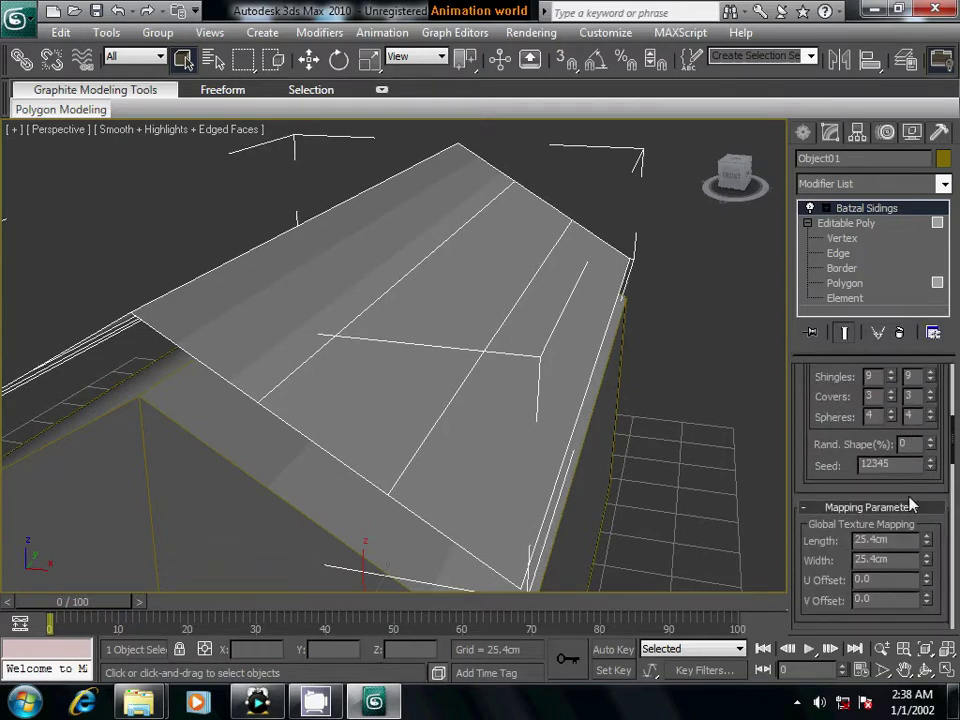
{"action": "scroll", "coordinate": [909, 495], "scroll_direction": "down", "scroll_amount": 1}
{"action": "scroll", "coordinate": [909, 499], "scroll_direction": "down", "scroll_amount": 2}
{"action": "scroll", "coordinate": [908, 496], "scroll_direction": "down", "scroll_amount": 2}
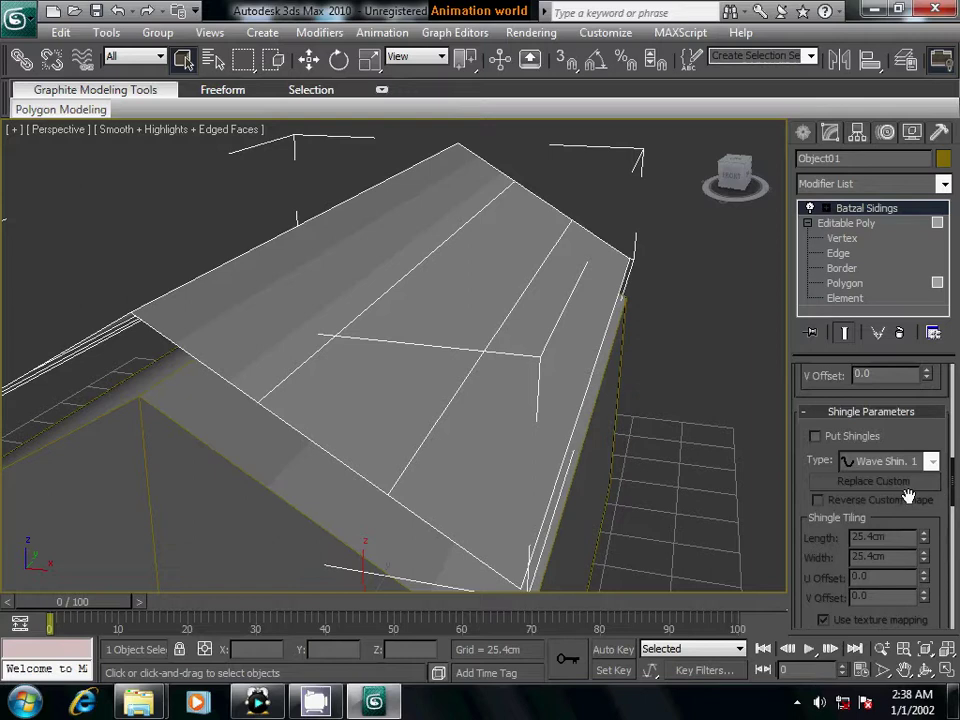
{"action": "scroll", "coordinate": [928, 440], "scroll_direction": "down", "scroll_amount": 1}
Turn on Put Shingles and set the shingle type to Leveled
{"action": "left_click", "coordinate": [815, 408]}
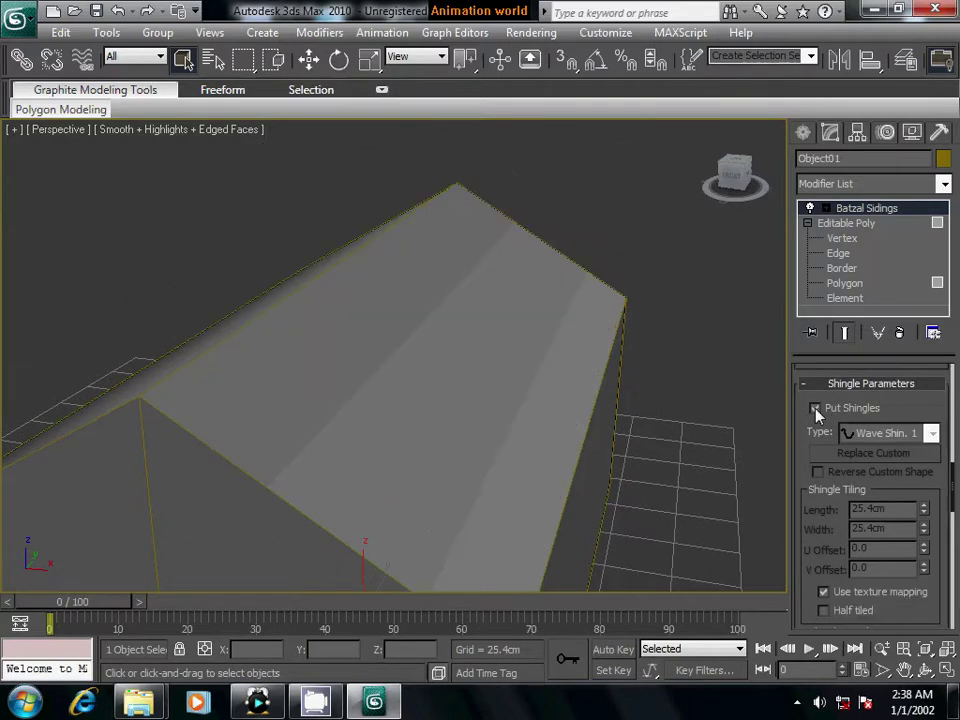
{"action": "left_click", "coordinate": [932, 434]}
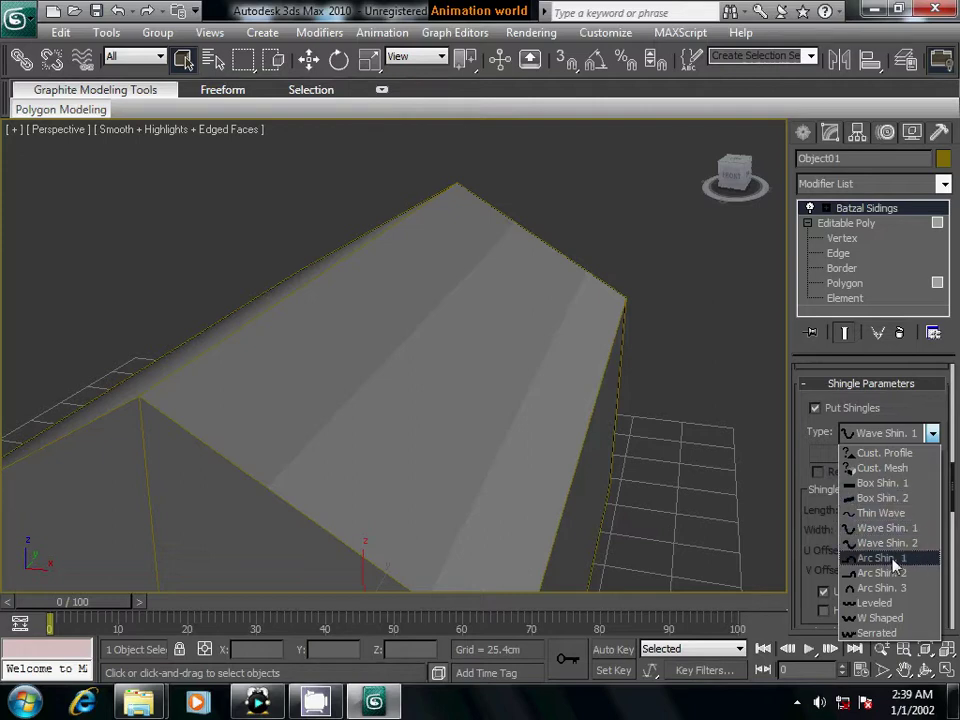
{"action": "left_click", "coordinate": [876, 603]}
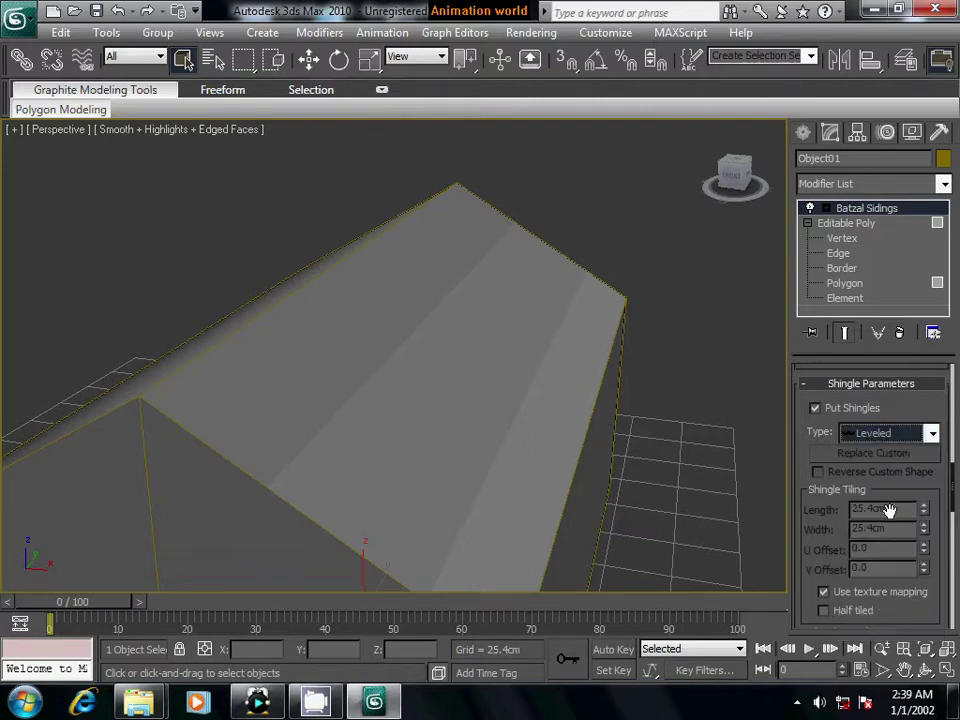
Raise the shingle mesh segments from 1 to 2, then scroll to Global Parameters
{"action": "left_click_drag", "start_coordinate": [841, 452], "coordinate": [841, 371]}
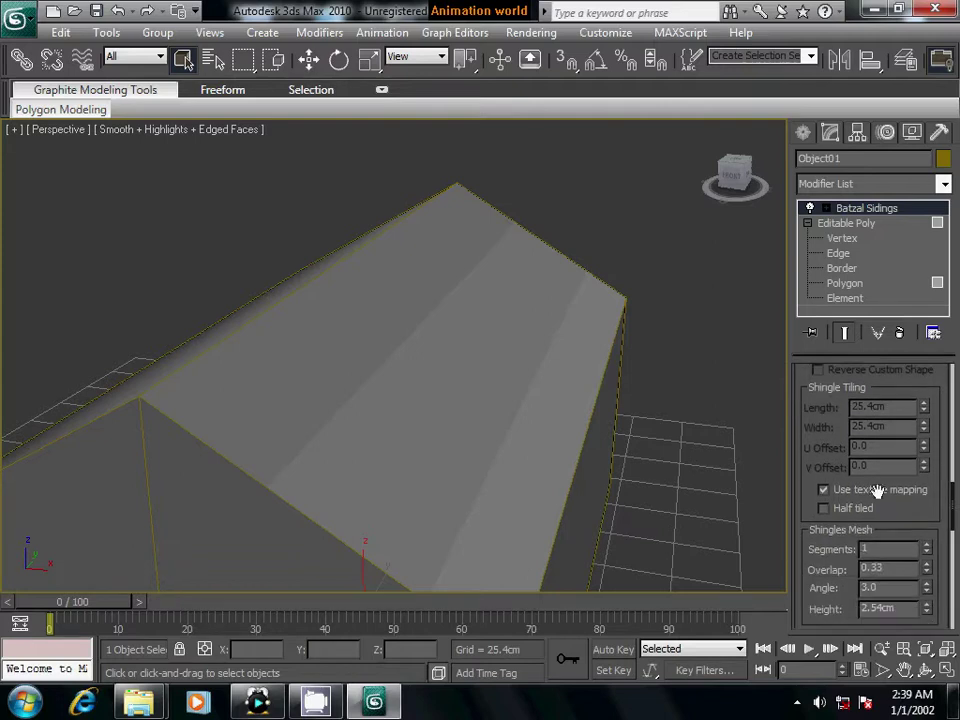
{"action": "left_click_drag", "start_coordinate": [926, 556], "coordinate": [926, 506]}
{"action": "left_click", "coordinate": [927, 516]}
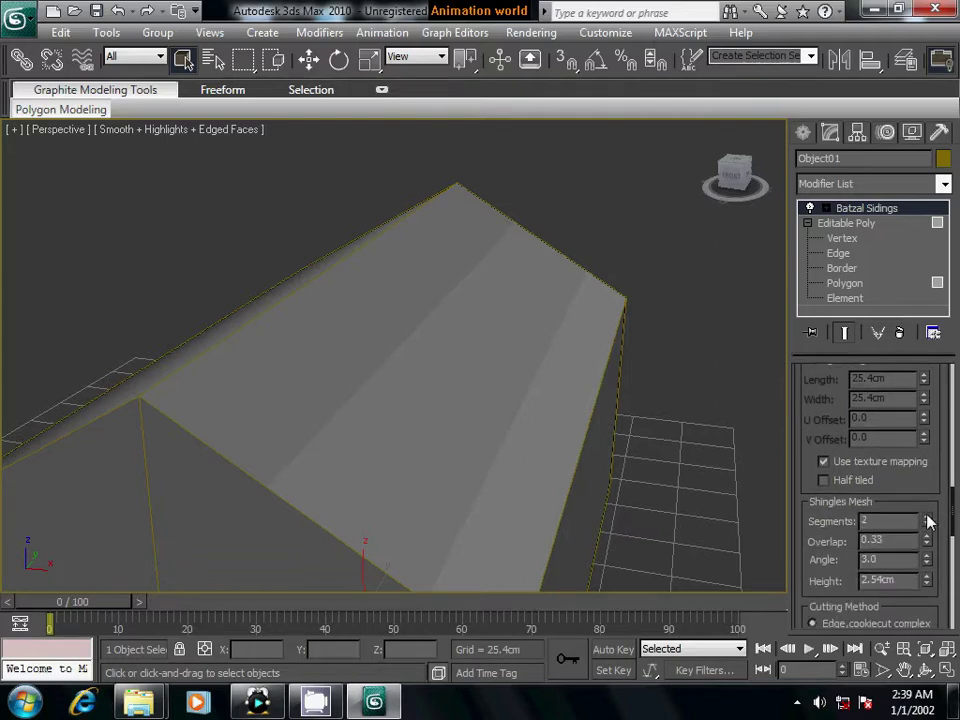
{"action": "scroll", "coordinate": [885, 591], "scroll_direction": "down", "scroll_amount": 3}
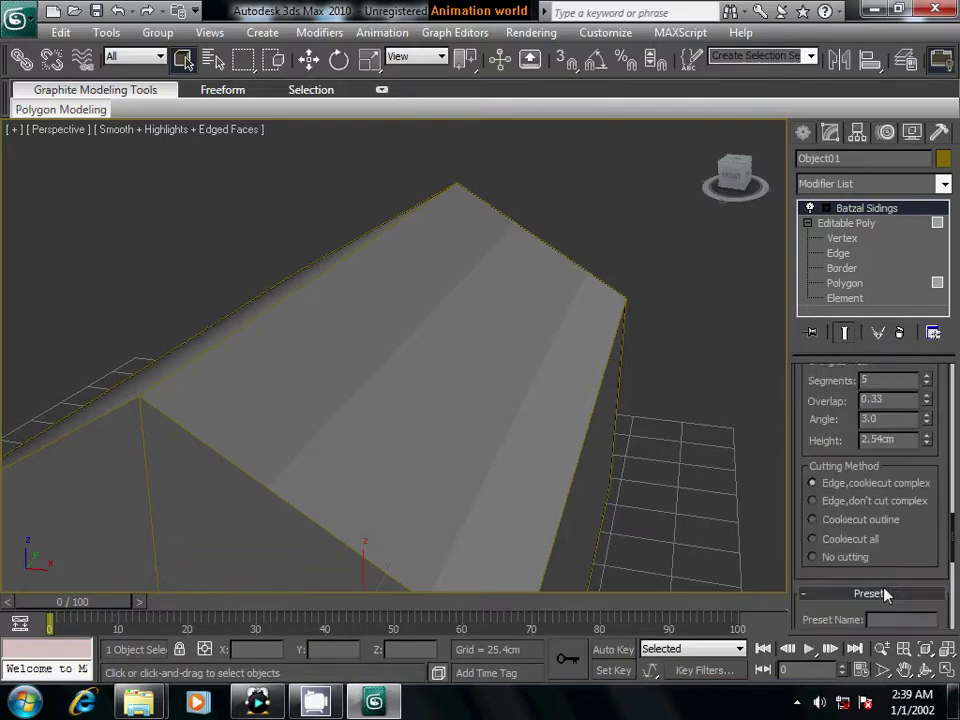
{"action": "scroll", "coordinate": [884, 590], "scroll_direction": "down", "scroll_amount": 2}
{"action": "scroll", "coordinate": [884, 588], "scroll_direction": "down", "scroll_amount": 2}
{"action": "scroll", "coordinate": [883, 584], "scroll_direction": "down", "scroll_amount": 3}
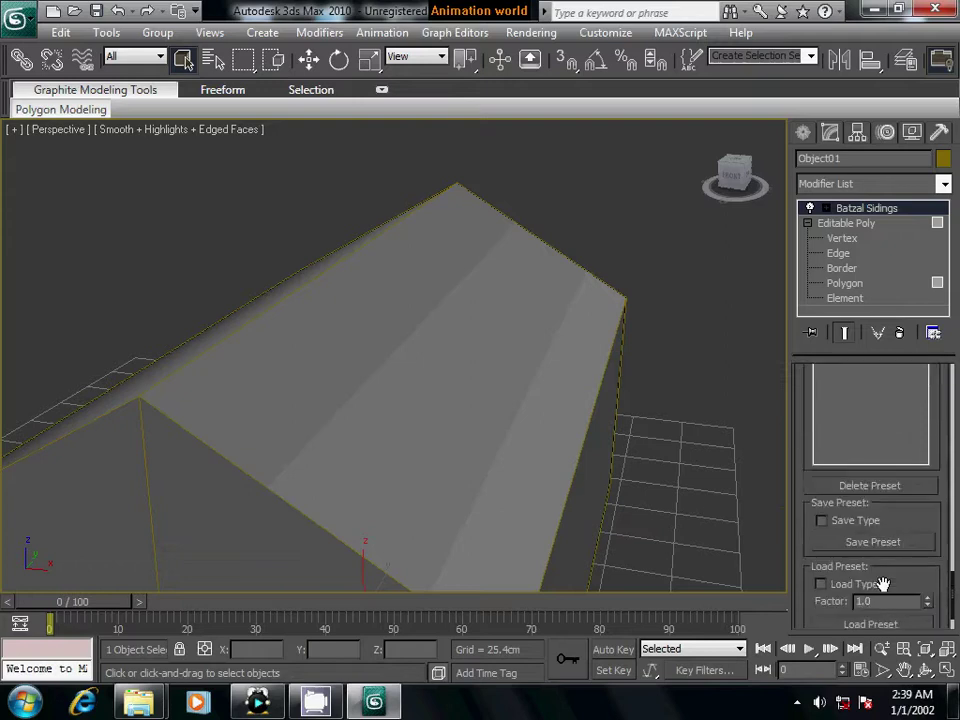
{"action": "scroll", "coordinate": [883, 584], "scroll_direction": "down", "scroll_amount": 2}
{"action": "scroll", "coordinate": [884, 588], "scroll_direction": "up", "scroll_amount": 3}
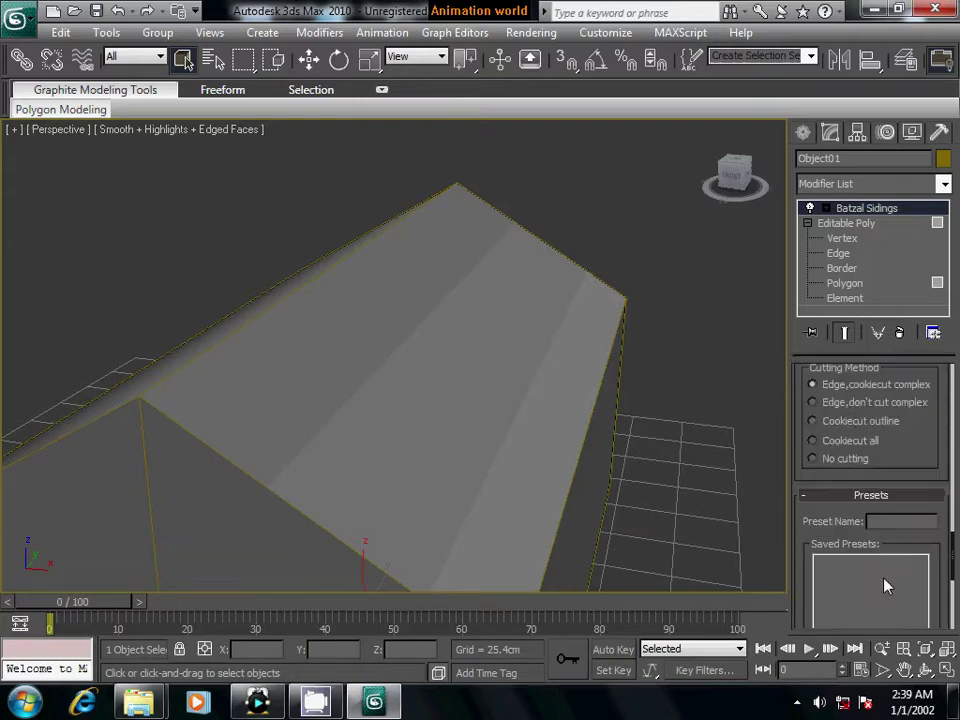
{"action": "scroll", "coordinate": [885, 581], "scroll_direction": "up", "scroll_amount": 3}
{"action": "scroll", "coordinate": [884, 576], "scroll_direction": "up", "scroll_amount": 3}
{"action": "scroll", "coordinate": [884, 572], "scroll_direction": "up", "scroll_amount": 3}
{"action": "scroll", "coordinate": [884, 572], "scroll_direction": "up", "scroll_amount": 3}
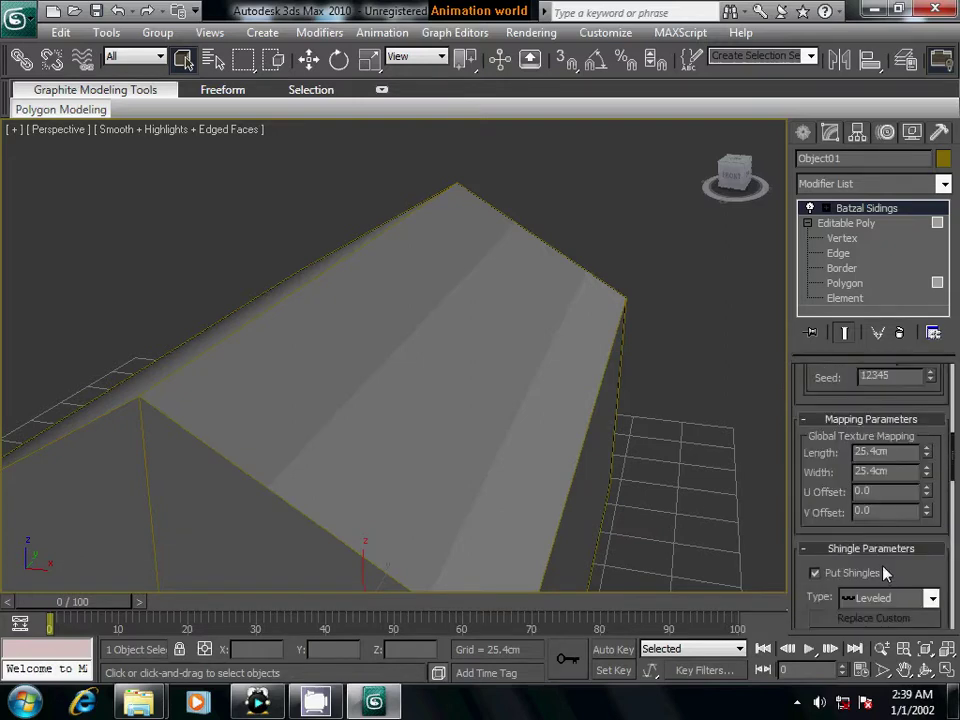
{"action": "scroll", "coordinate": [885, 574], "scroll_direction": "up", "scroll_amount": 3}
{"action": "scroll", "coordinate": [883, 568], "scroll_direction": "up", "scroll_amount": 3}
{"action": "scroll", "coordinate": [883, 568], "scroll_direction": "up", "scroll_amount": 3}
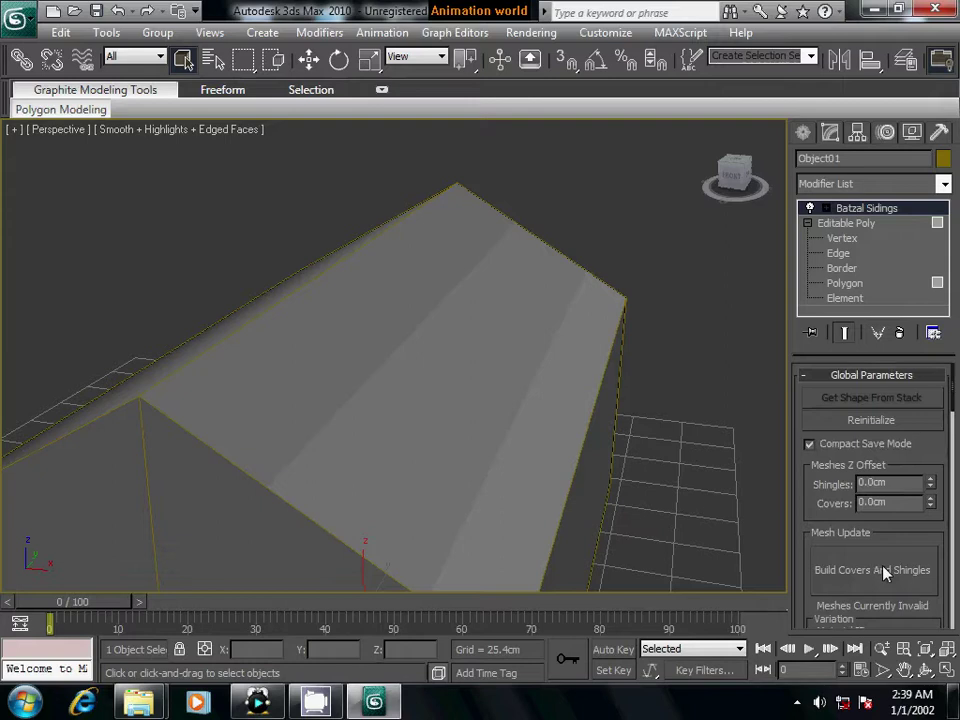
Reinitialize the roof shingle layout, confirm it, and close in on the roof surface
{"action": "left_click", "coordinate": [870, 421]}
{"action": "left_click", "coordinate": [530, 410]}
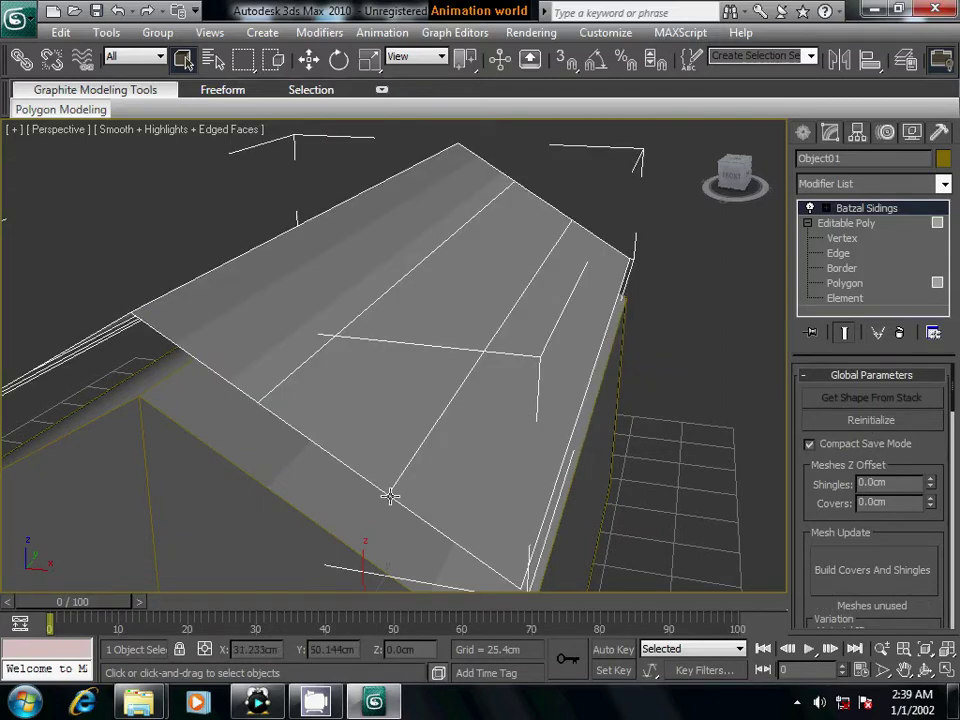
{"action": "mouse_move", "coordinate": [388, 497]}
{"action": "middle_mouse_down", "text": "alt"}
{"action": "mouse_move", "coordinate": [420, 476]}
{"action": "mouse_move", "coordinate": [478, 491]}
{"action": "mouse_move", "coordinate": [538, 441]}
{"action": "mouse_move", "coordinate": [508, 443]}
{"action": "middle_mouse_up", "text": "alt"}
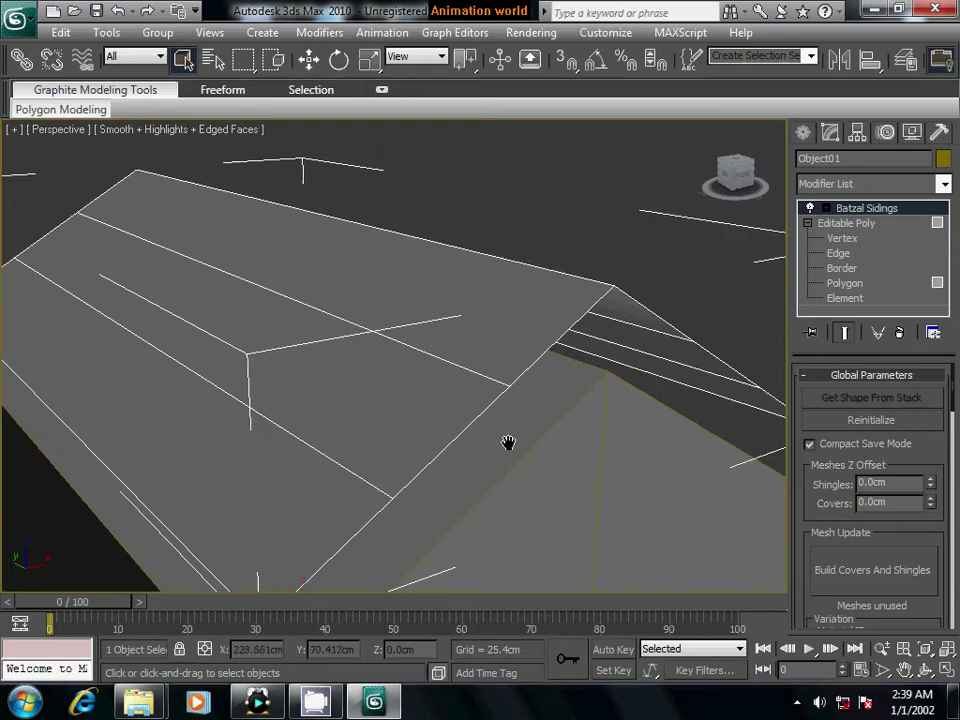
{"action": "scroll", "coordinate": [550, 450], "scroll_direction": "up", "scroll_amount": 5}
{"action": "scroll", "coordinate": [590, 450], "scroll_direction": "down", "scroll_amount": 5}
{"action": "middle_click_drag", "start_coordinate": [579, 441], "coordinate": [561, 450], "text": "alt"}
{"action": "scroll", "coordinate": [550, 455], "scroll_direction": "up", "scroll_amount": 5}
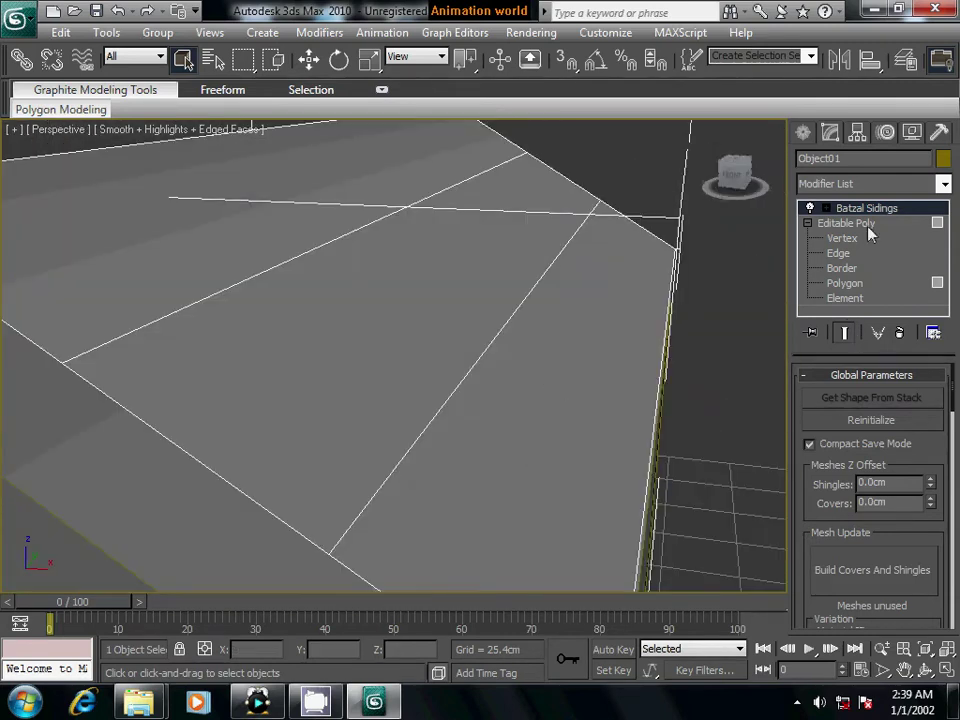
Raise the covers Z offset to 1.524cm and confirm reinitializing the shingles again
{"action": "left_click", "coordinate": [930, 498]}
{"action": "left_click", "coordinate": [868, 421]}
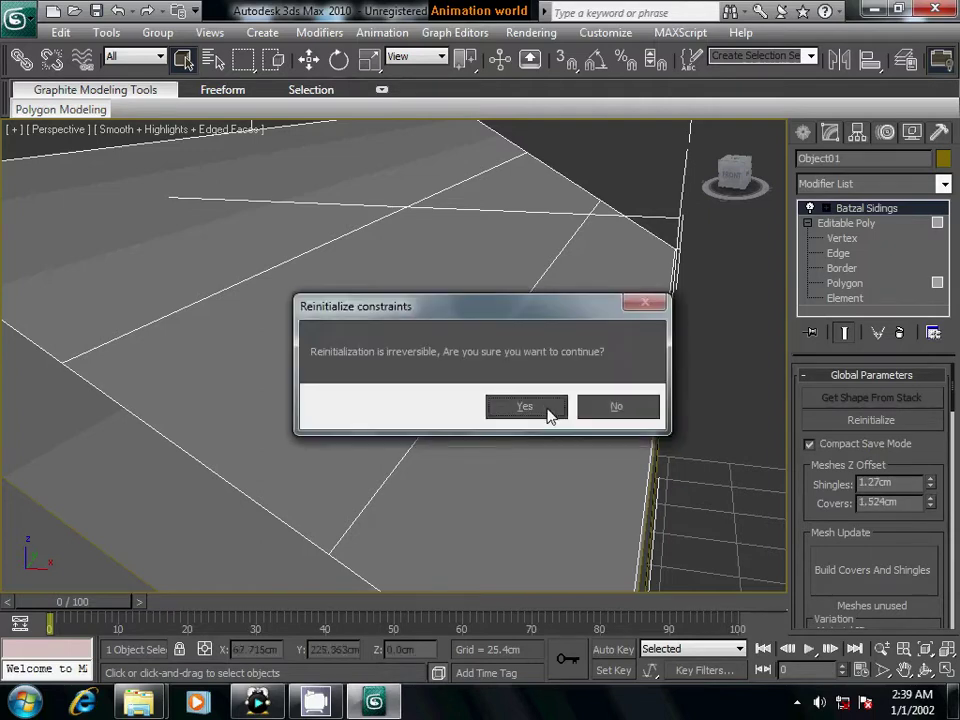
{"action": "left_click", "coordinate": [525, 407]}
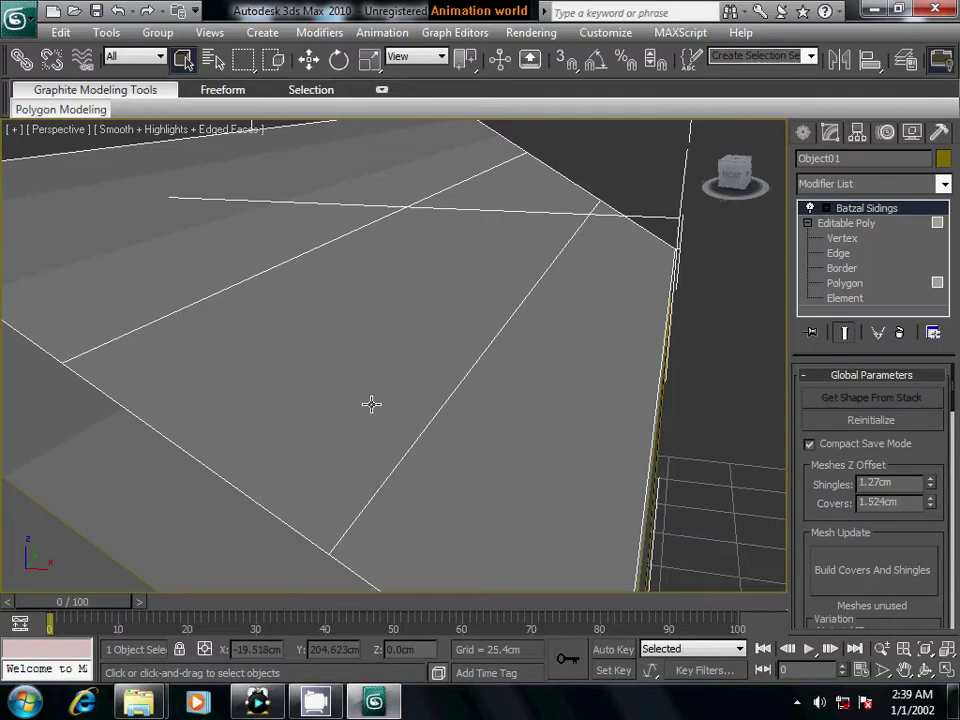
{"action": "mouse_move", "coordinate": [346, 423]}
{"action": "middle_mouse_down", "text": "alt"}
{"action": "mouse_move", "coordinate": [370, 407]}
{"action": "mouse_move", "coordinate": [407, 409]}
{"action": "mouse_move", "coordinate": [298, 418]}
{"action": "mouse_move", "coordinate": [420, 364]}
{"action": "middle_mouse_up", "text": "alt"}
{"action": "scroll", "coordinate": [419, 364], "scroll_direction": "down", "scroll_amount": 3}
{"action": "mouse_move", "coordinate": [499, 420]}
{"action": "middle_mouse_down", "text": "alt"}
{"action": "mouse_move", "coordinate": [441, 388]}
{"action": "mouse_move", "coordinate": [399, 399]}
{"action": "mouse_move", "coordinate": [476, 422]}
{"action": "middle_mouse_up", "text": "alt"}
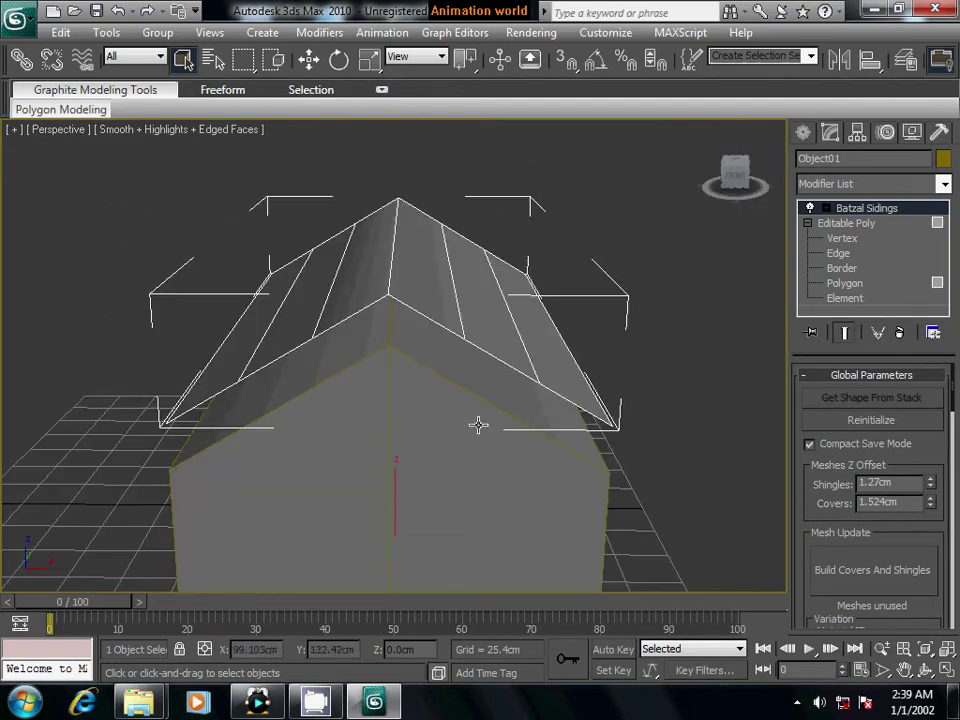
Select Box01 at Polygon level and pick both sloping roof faces
{"action": "left_click", "coordinate": [797, 700]}
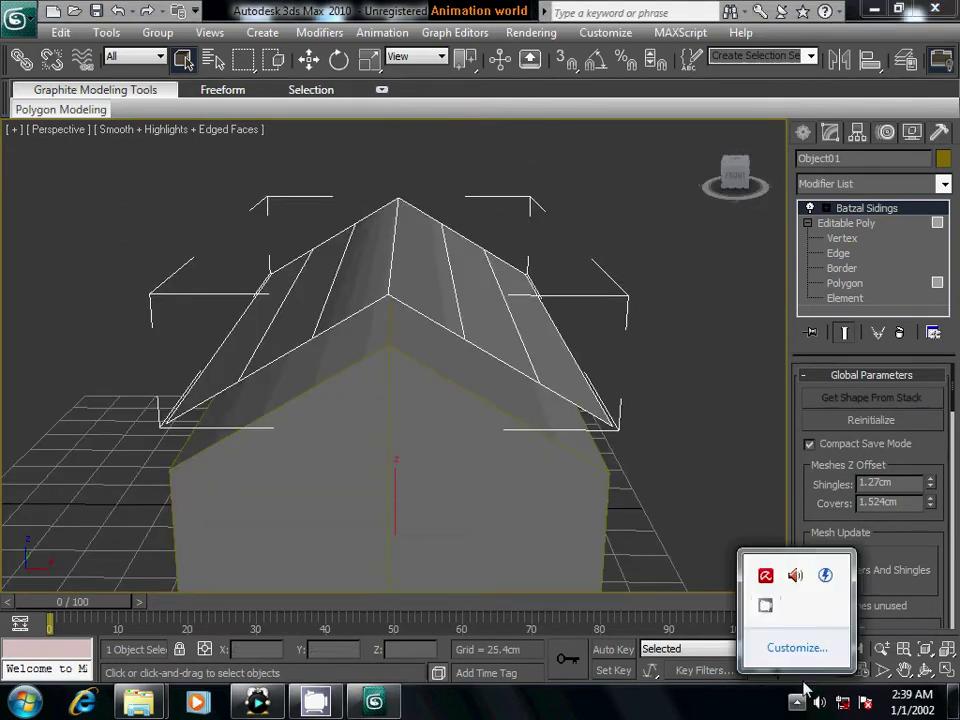
{"action": "left_click", "coordinate": [765, 603]}
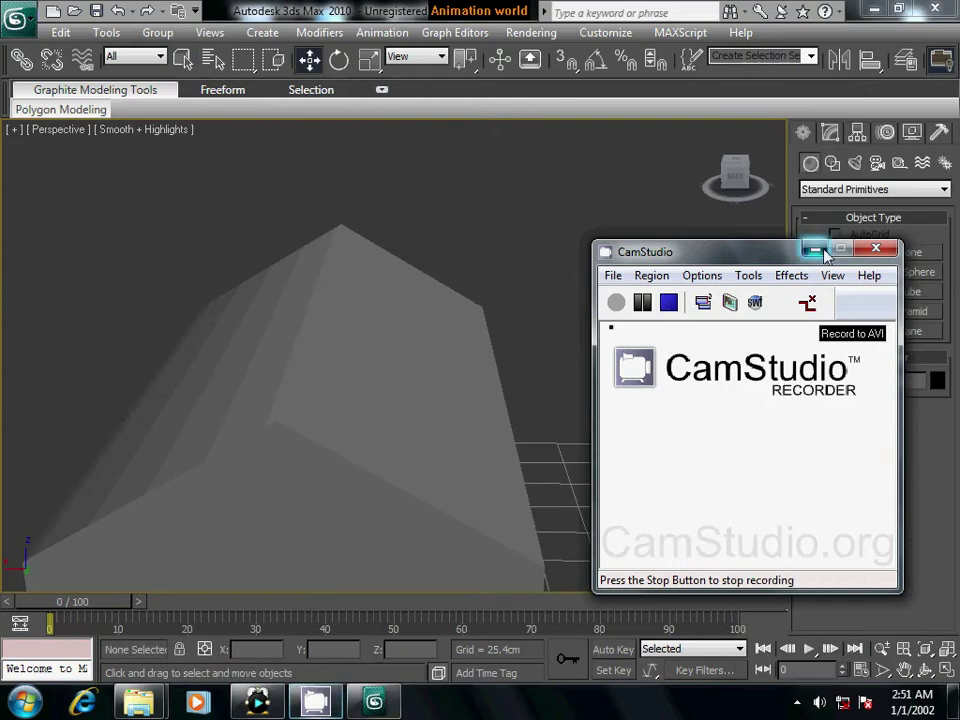
{"action": "left_click", "coordinate": [392, 441]}
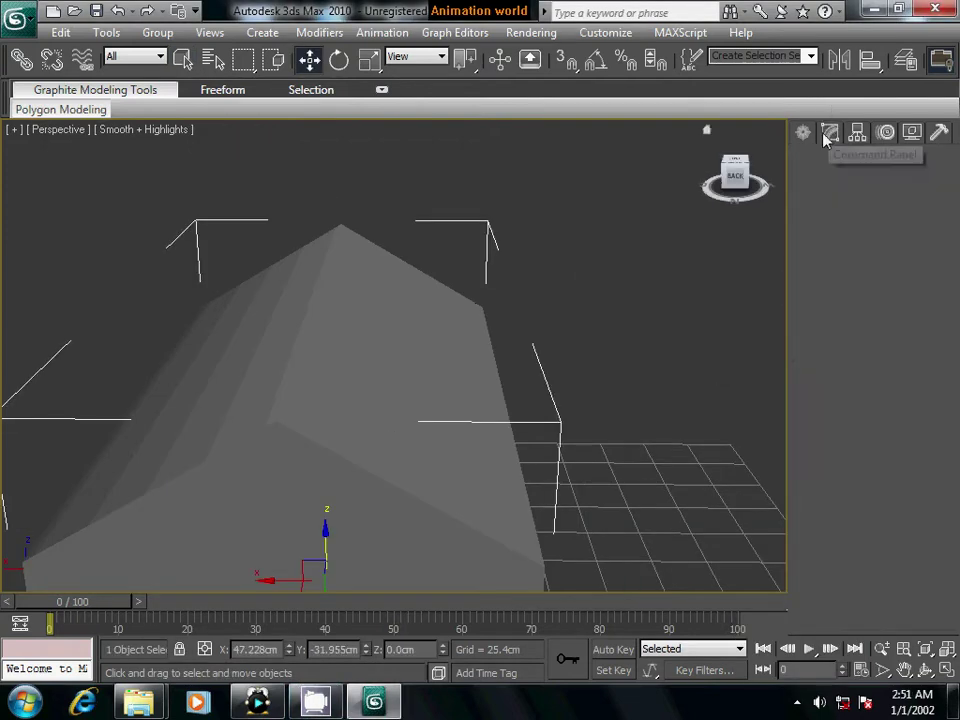
{"action": "left_click", "coordinate": [830, 132]}
{"action": "left_click", "coordinate": [891, 398]}
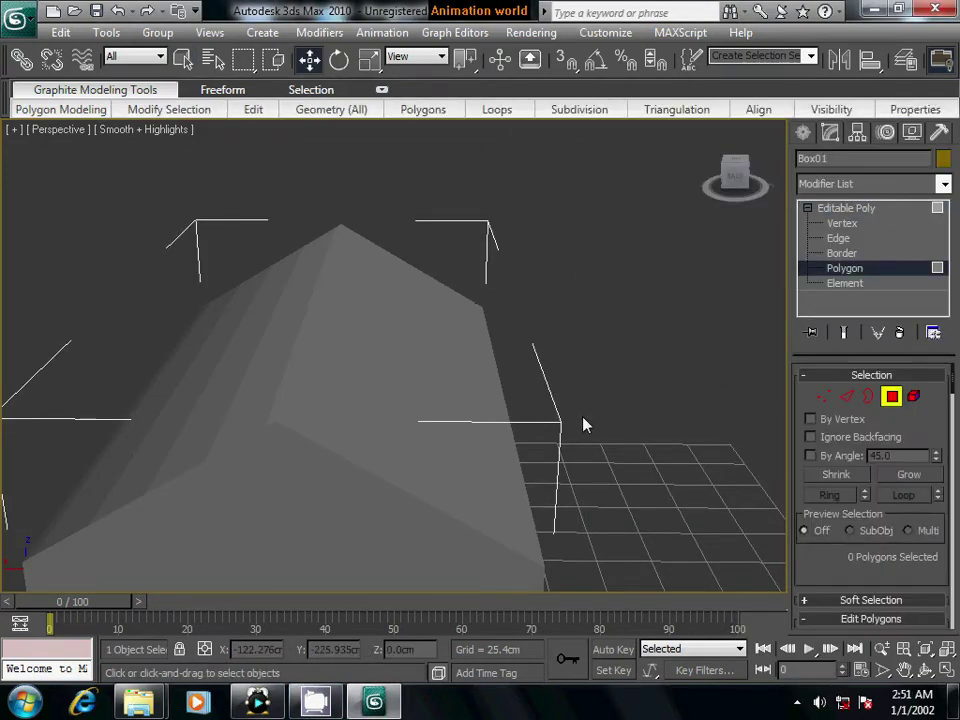
{"action": "middle_click_drag", "start_coordinate": [583, 422], "coordinate": [491, 388]}
{"action": "left_click", "coordinate": [495, 388]}
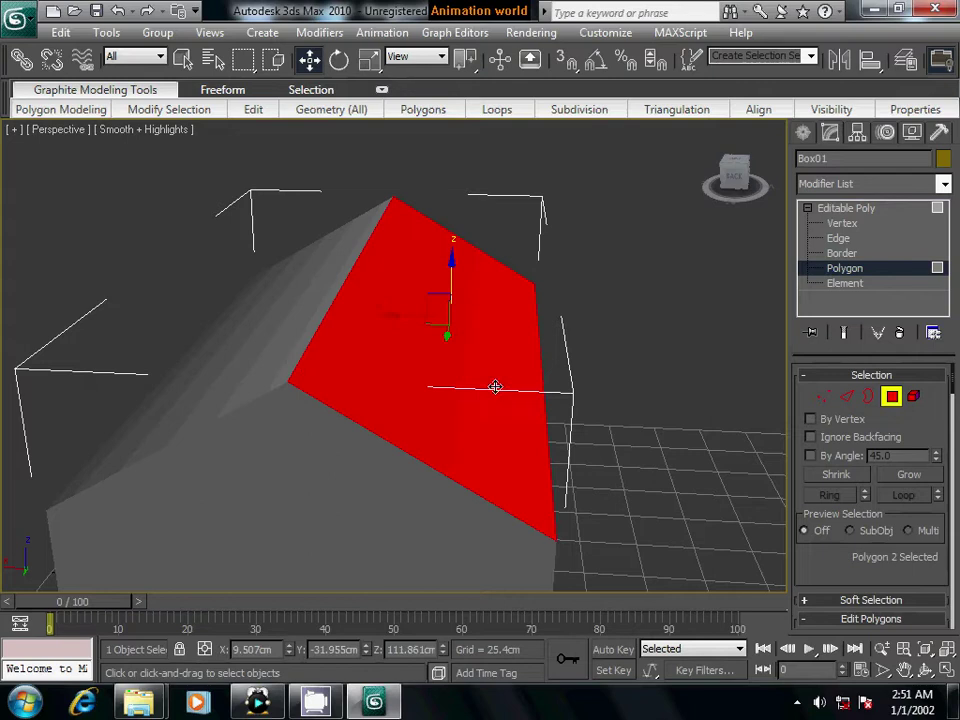
{"action": "left_click", "coordinate": [281, 367], "text": "ctrl"}
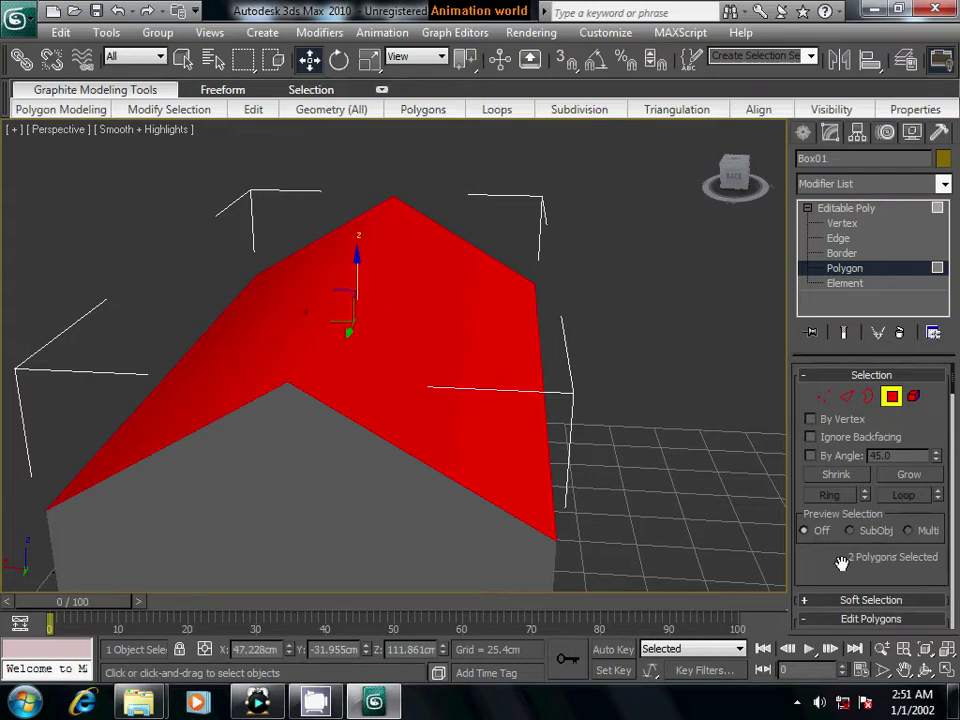
Shift-drag the roof faces upward and clone them as a separate object, Object01
{"action": "left_click_drag", "start_coordinate": [367, 272], "coordinate": [360, 186], "text": "shift"}
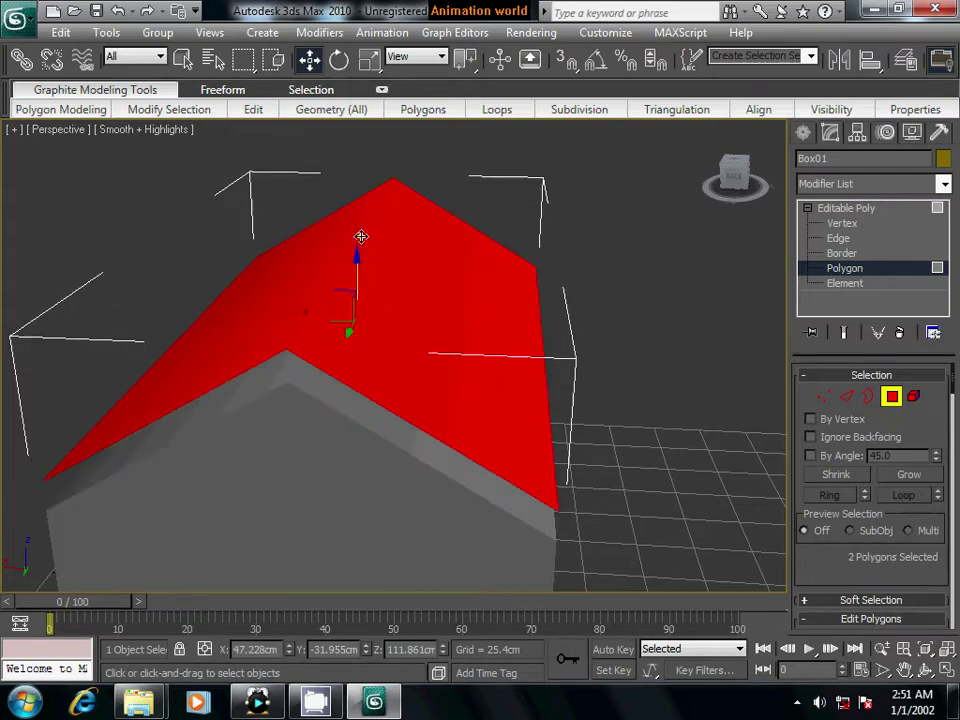
{"action": "left_click", "coordinate": [554, 332]}
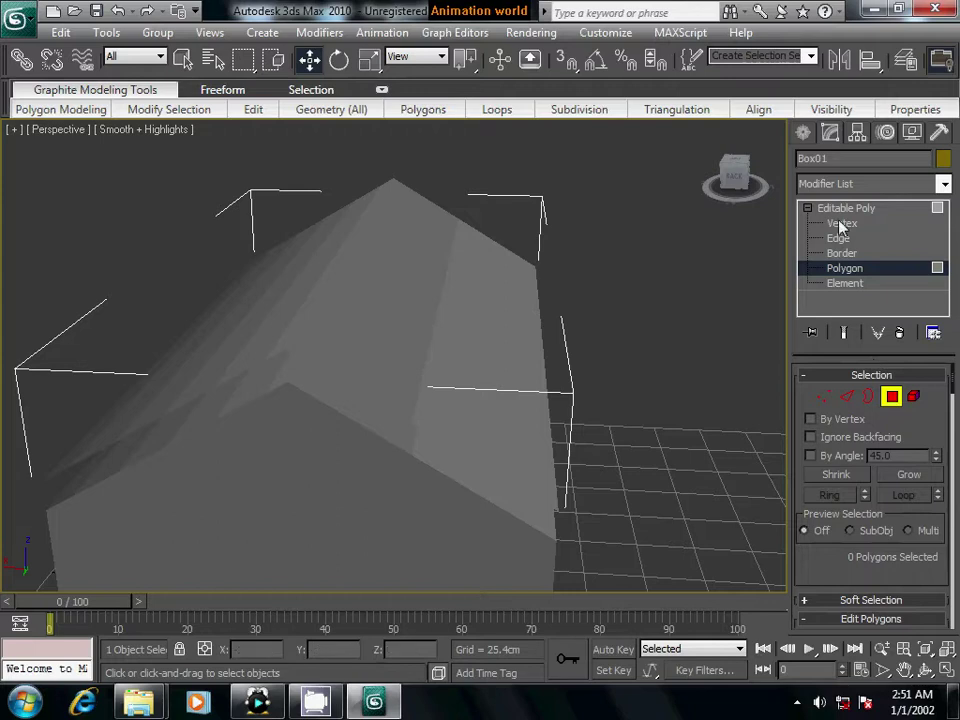
{"action": "left_click", "coordinate": [429, 317]}
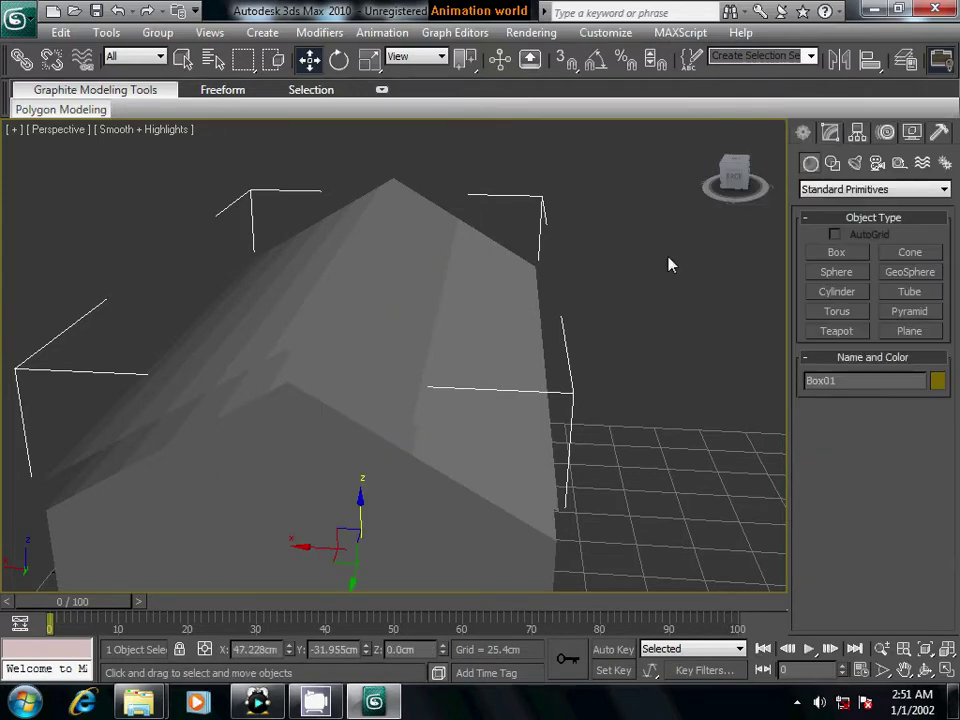
{"action": "left_click", "coordinate": [829, 133]}
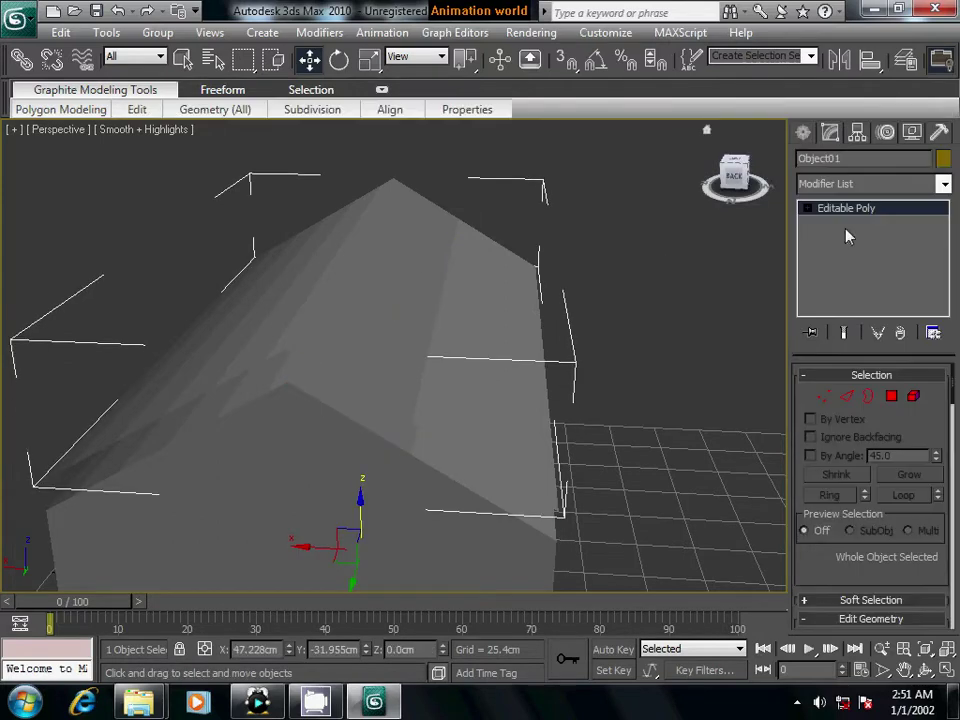
Return Object01 to object level and add the Batzal Sidings modifier from the Modifier List
{"action": "left_click", "coordinate": [849, 397]}
{"action": "mouse_move", "coordinate": [491, 441]}
{"action": "middle_mouse_down", "text": "alt"}
{"action": "mouse_move", "coordinate": [523, 433]}
{"action": "mouse_move", "coordinate": [507, 433]}
{"action": "middle_mouse_up", "text": "alt"}
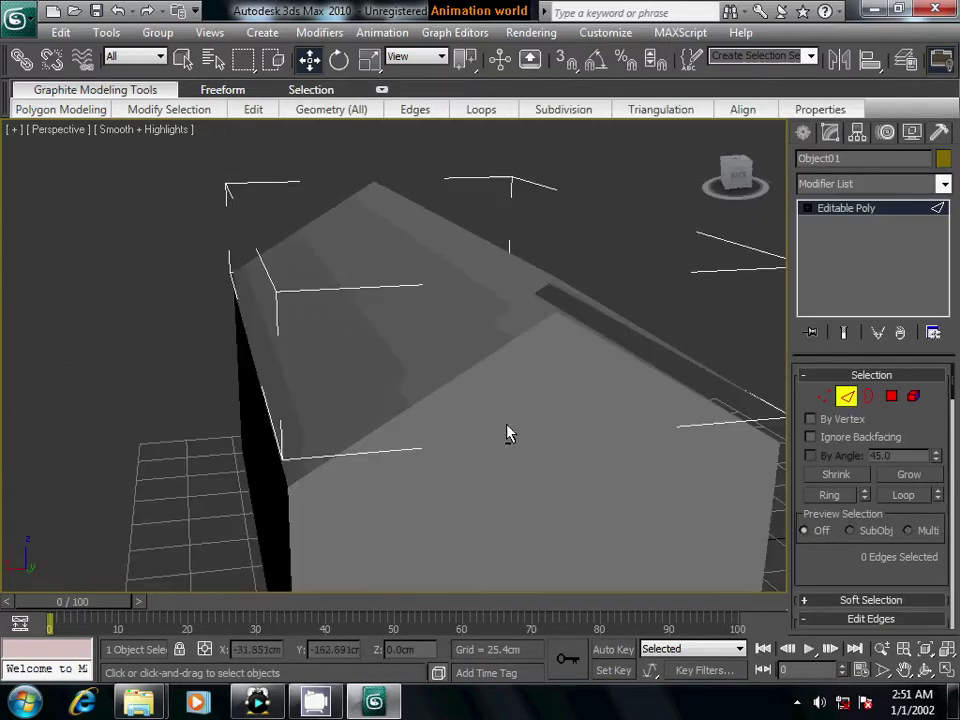
{"action": "scroll", "coordinate": [507, 433], "scroll_direction": "down", "scroll_amount": 5}
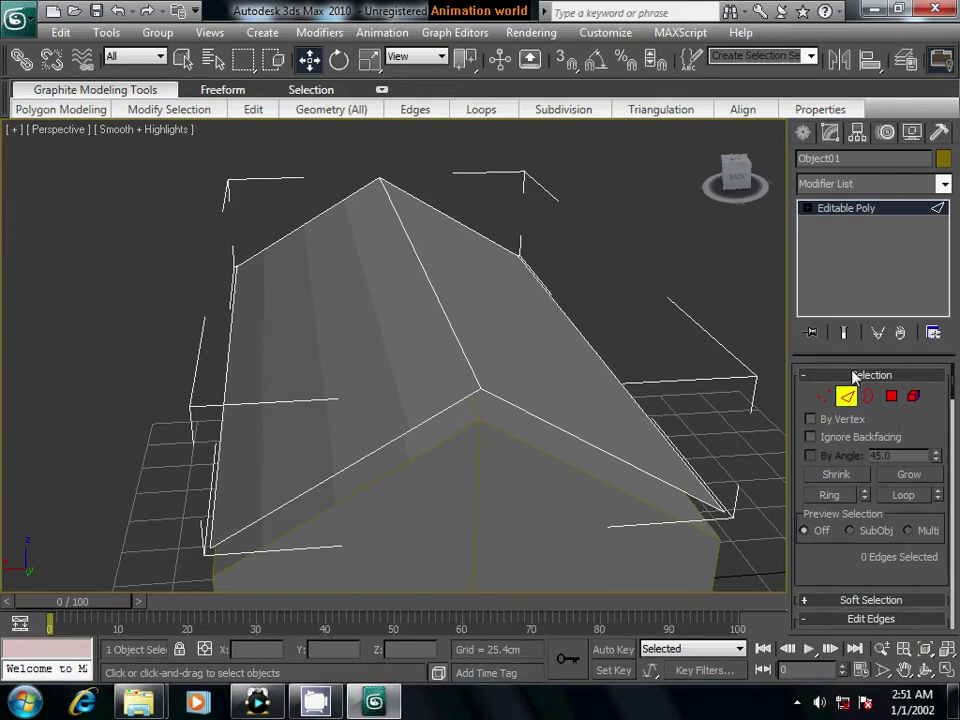
{"action": "left_click", "coordinate": [836, 207]}
{"action": "left_click", "coordinate": [840, 186]}
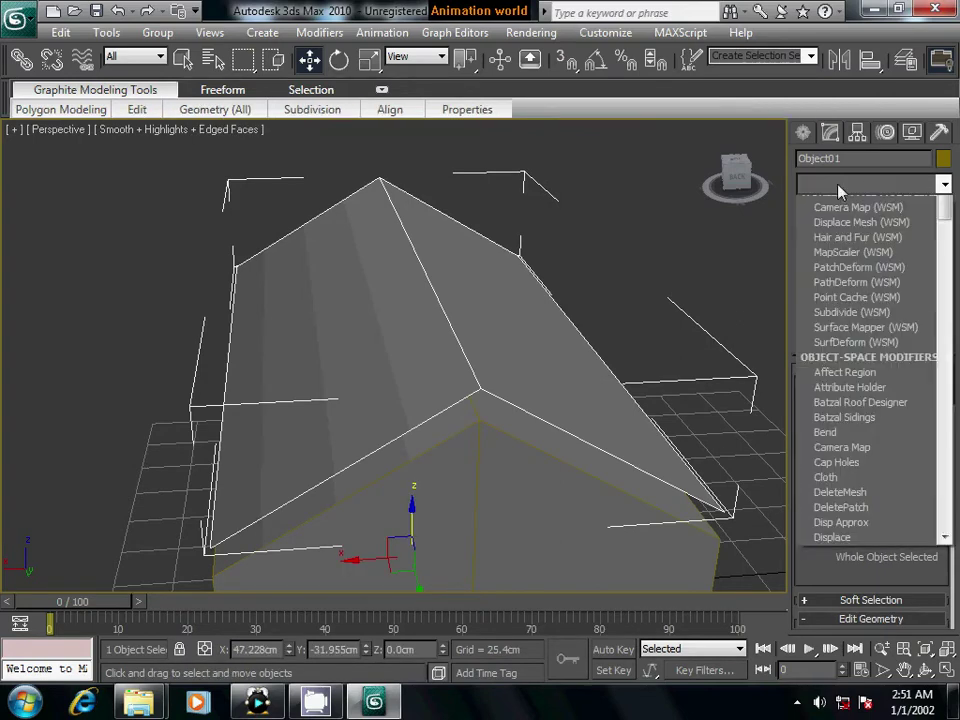
{"action": "left_click", "coordinate": [845, 533]}
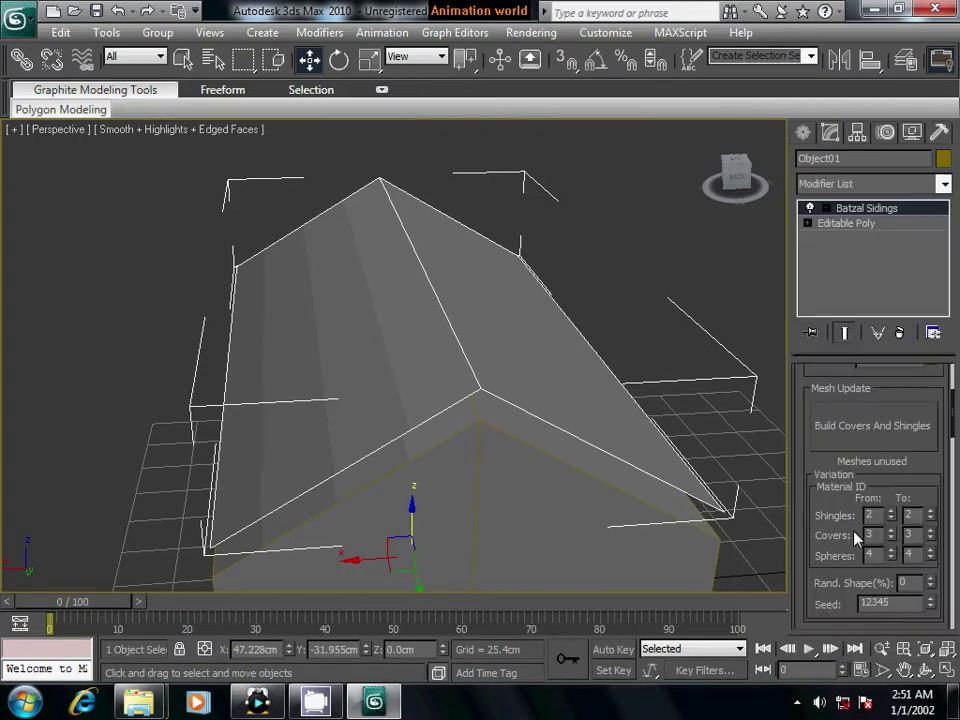
{"action": "scroll", "coordinate": [815, 459], "scroll_direction": "down", "scroll_amount": 2}
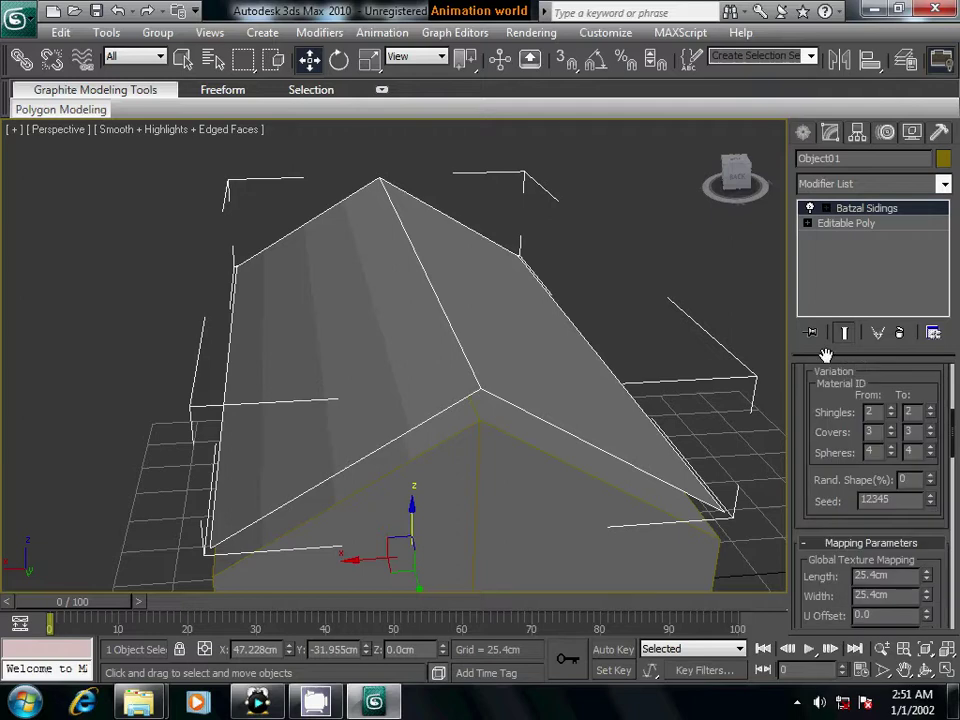
{"action": "scroll", "coordinate": [825, 480], "scroll_direction": "down", "scroll_amount": 2}
{"action": "scroll", "coordinate": [829, 488], "scroll_direction": "down", "scroll_amount": 2}
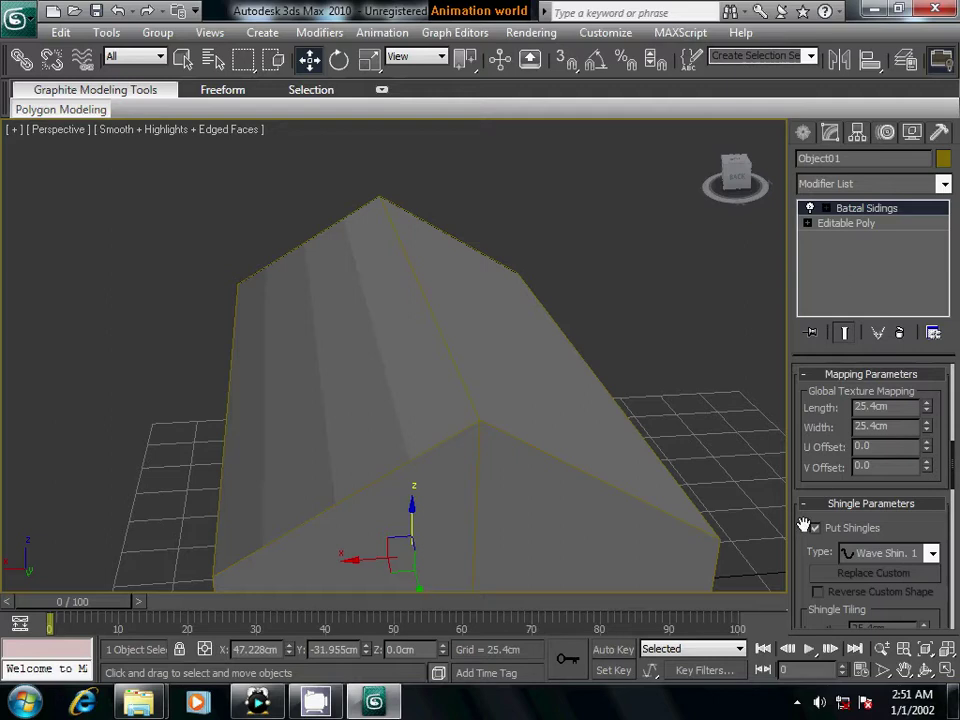
{"action": "scroll", "coordinate": [810, 525], "scroll_direction": "up", "scroll_amount": 2}
{"action": "scroll", "coordinate": [810, 540], "scroll_direction": "up", "scroll_amount": 2}
{"action": "scroll", "coordinate": [820, 552], "scroll_direction": "up", "scroll_amount": 2}
Build the wave shingles and covers across Object01's roof and inspect the roof edge
{"action": "scroll", "coordinate": [826, 552], "scroll_direction": "up", "scroll_amount": 2}
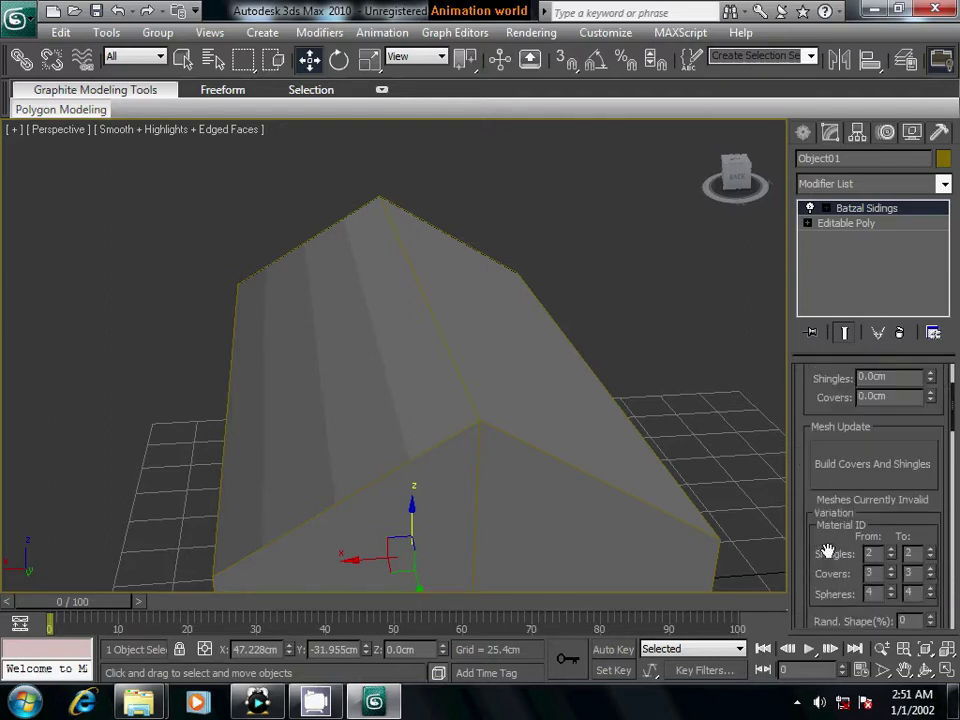
{"action": "left_click", "coordinate": [848, 466]}
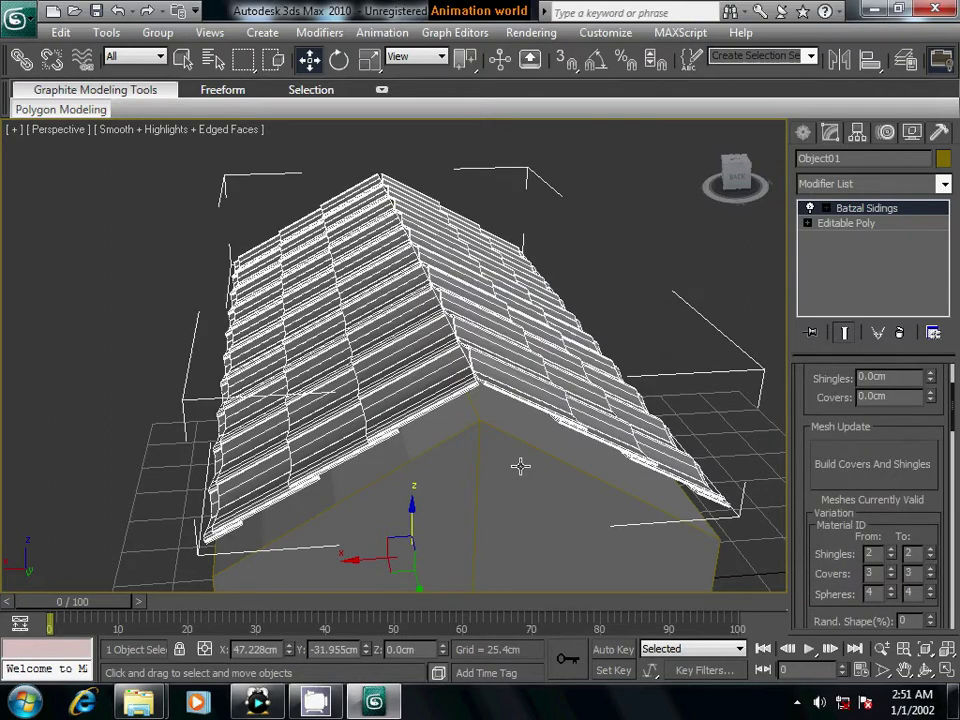
{"action": "mouse_move", "coordinate": [521, 465]}
{"action": "middle_mouse_down", "text": "alt"}
{"action": "mouse_move", "coordinate": [375, 501]}
{"action": "mouse_move", "coordinate": [471, 489]}
{"action": "mouse_move", "coordinate": [494, 462]}
{"action": "mouse_move", "coordinate": [454, 451]}
{"action": "mouse_move", "coordinate": [399, 477]}
{"action": "middle_mouse_up", "text": "alt"}
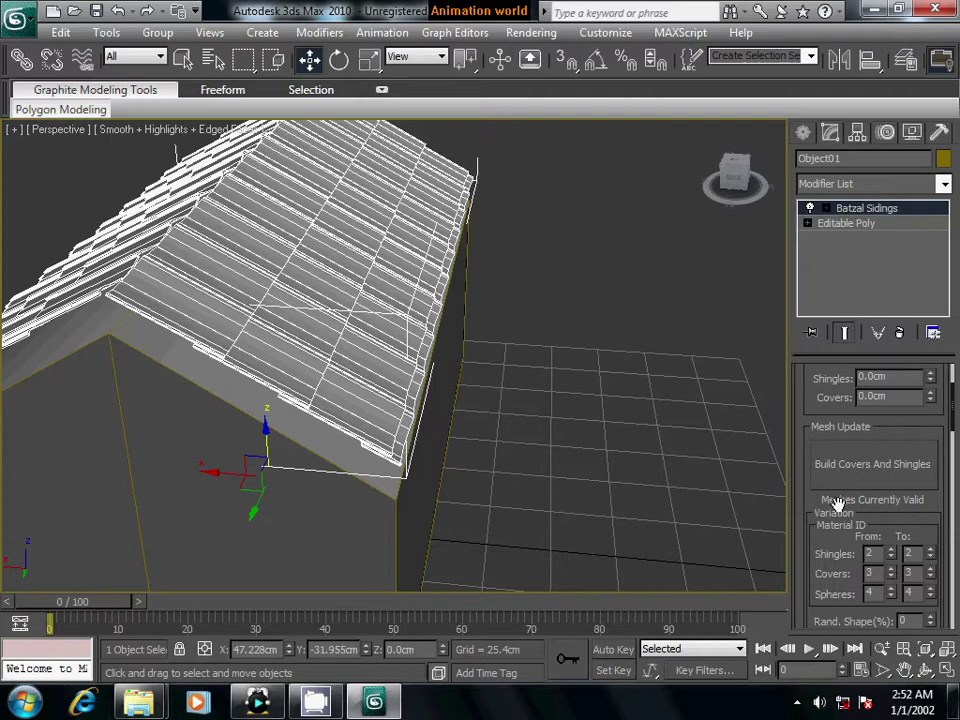
{"action": "mouse_move", "coordinate": [820, 499]}
{"action": "left_mouse_down"}
{"action": "mouse_move", "coordinate": [830, 418]}
{"action": "mouse_move", "coordinate": [830, 618]}
{"action": "mouse_move", "coordinate": [837, 596]}
{"action": "mouse_move", "coordinate": [823, 463]}
{"action": "mouse_move", "coordinate": [846, 358]}
{"action": "left_mouse_up"}
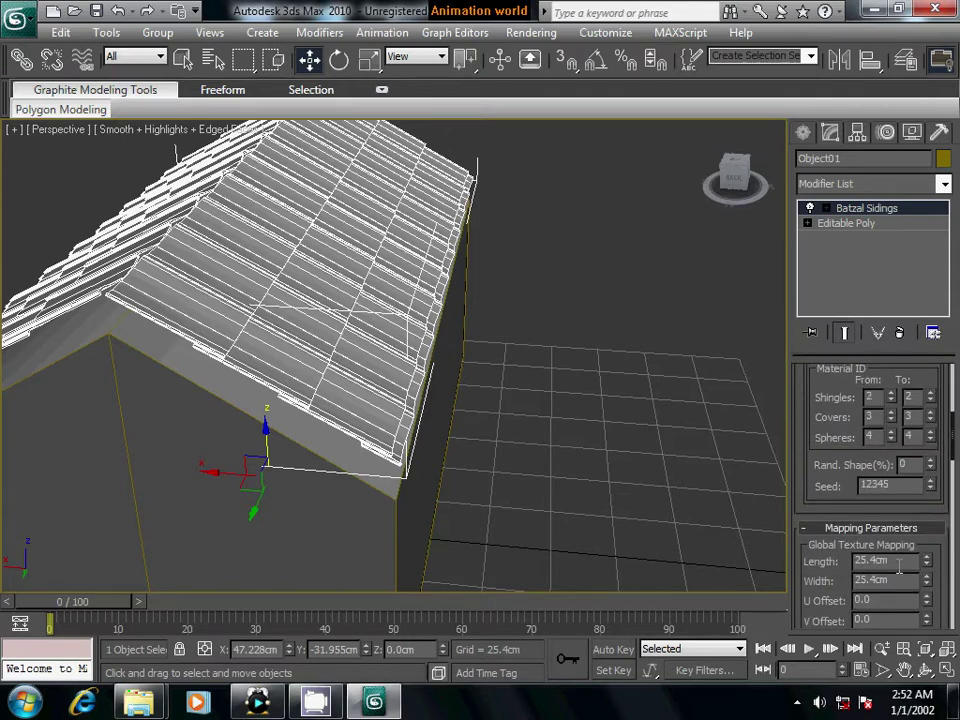
Switch the shingle type to Arc Shin. 3, rebuild covers and shingles, and inspect the edge
{"action": "scroll", "coordinate": [899, 567], "scroll_direction": "down", "scroll_amount": 2}
{"action": "scroll", "coordinate": [900, 569], "scroll_direction": "down", "scroll_amount": 3}
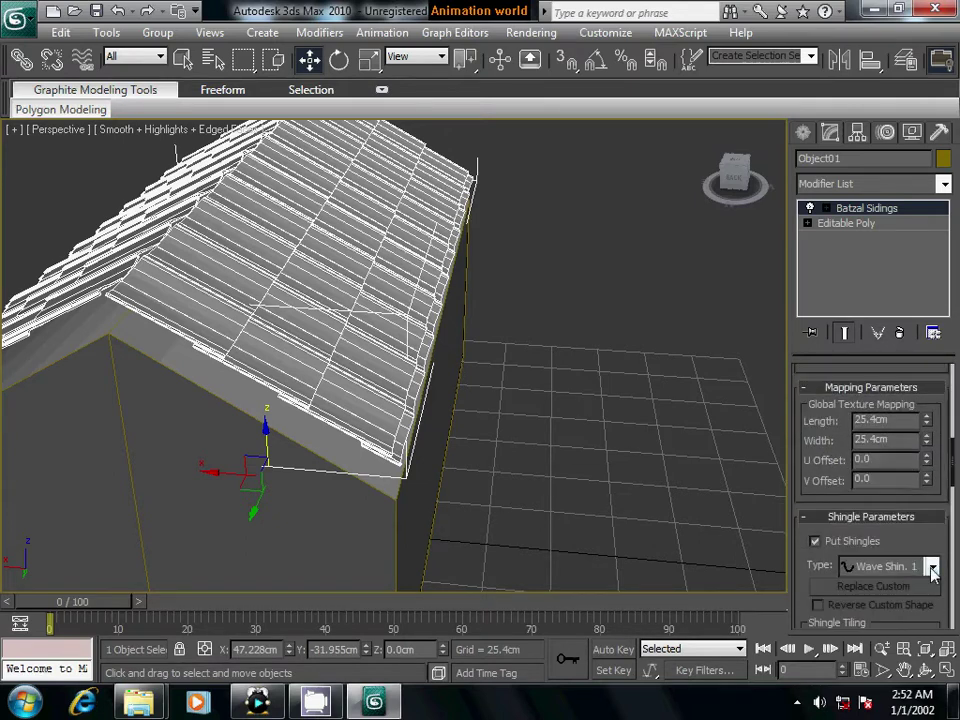
{"action": "left_click", "coordinate": [931, 567]}
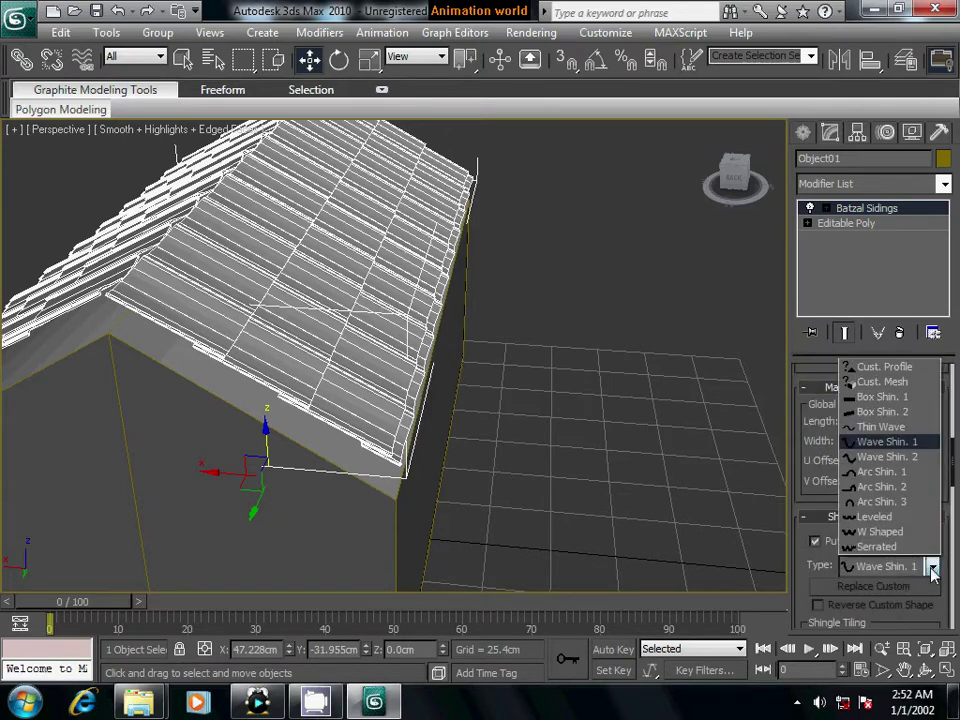
{"action": "left_click", "coordinate": [880, 501]}
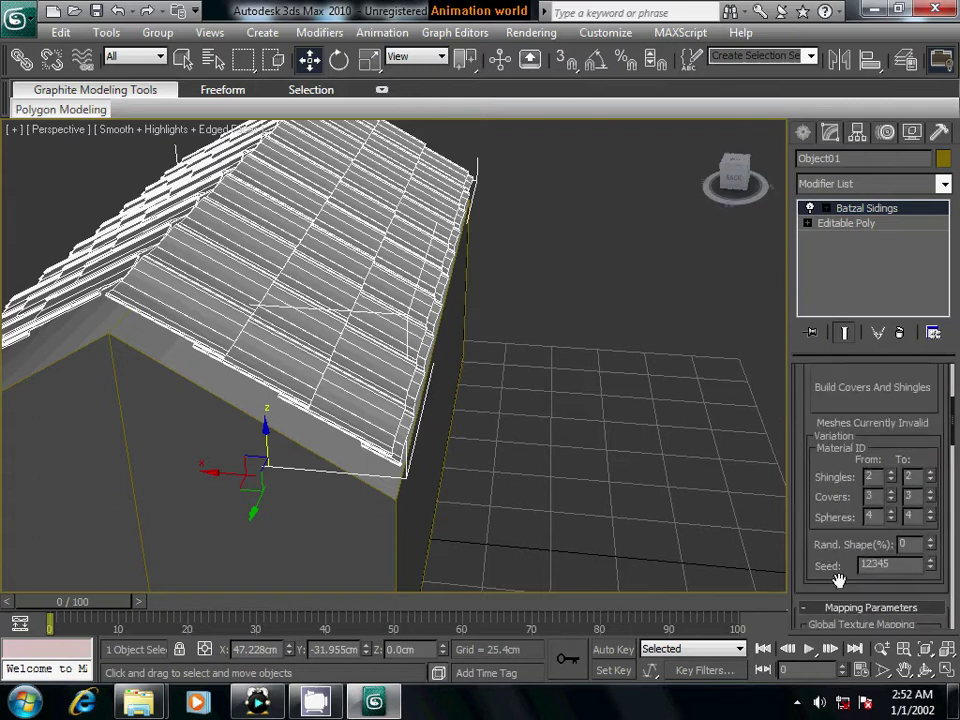
{"action": "left_click_drag", "start_coordinate": [796, 470], "coordinate": [836, 578]}
{"action": "left_click", "coordinate": [848, 445]}
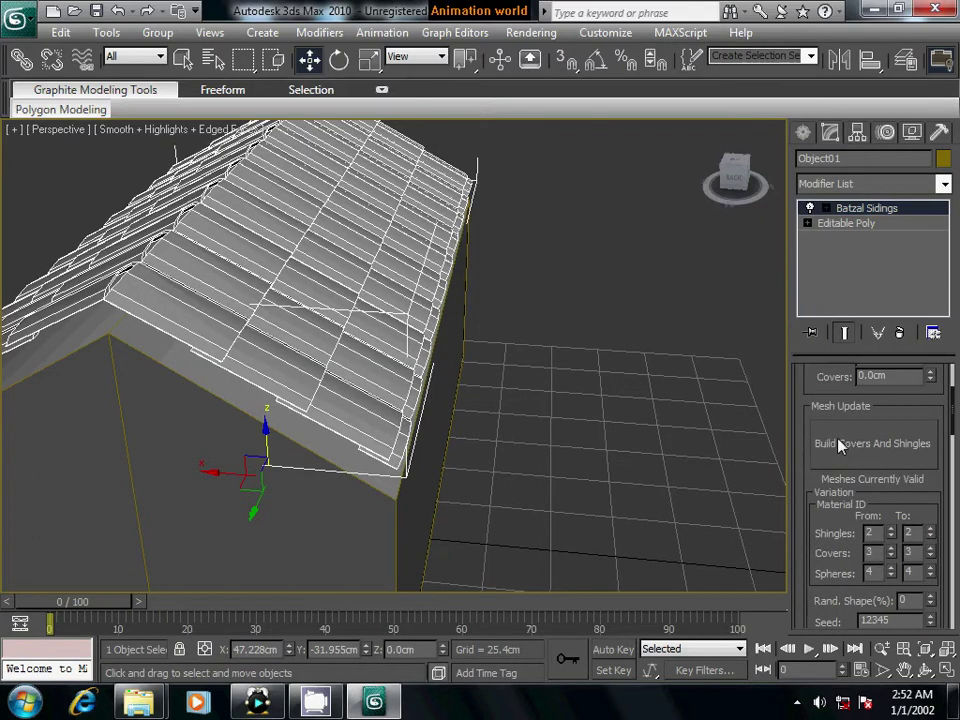
{"action": "mouse_move", "coordinate": [617, 481]}
{"action": "middle_mouse_down", "text": "alt"}
{"action": "mouse_move", "coordinate": [360, 428]}
{"action": "mouse_move", "coordinate": [296, 377]}
{"action": "mouse_move", "coordinate": [322, 317]}
{"action": "mouse_move", "coordinate": [394, 377]}
{"action": "mouse_move", "coordinate": [437, 379]}
{"action": "mouse_move", "coordinate": [441, 458]}
{"action": "mouse_move", "coordinate": [500, 470]}
{"action": "middle_mouse_up", "text": "alt"}
{"action": "scroll", "coordinate": [441, 458], "scroll_direction": "up", "scroll_amount": 2}
{"action": "scroll", "coordinate": [441, 461], "scroll_direction": "up", "scroll_amount": 2}
{"action": "scroll", "coordinate": [441, 461], "scroll_direction": "up", "scroll_amount": 2}
{"action": "scroll", "coordinate": [422, 480], "scroll_direction": "up", "scroll_amount": 1}
Review the Batzal Sidings rollouts including Cutting Method, then open the shingle Type list
{"action": "left_click_drag", "start_coordinate": [818, 474], "coordinate": [821, 369]}
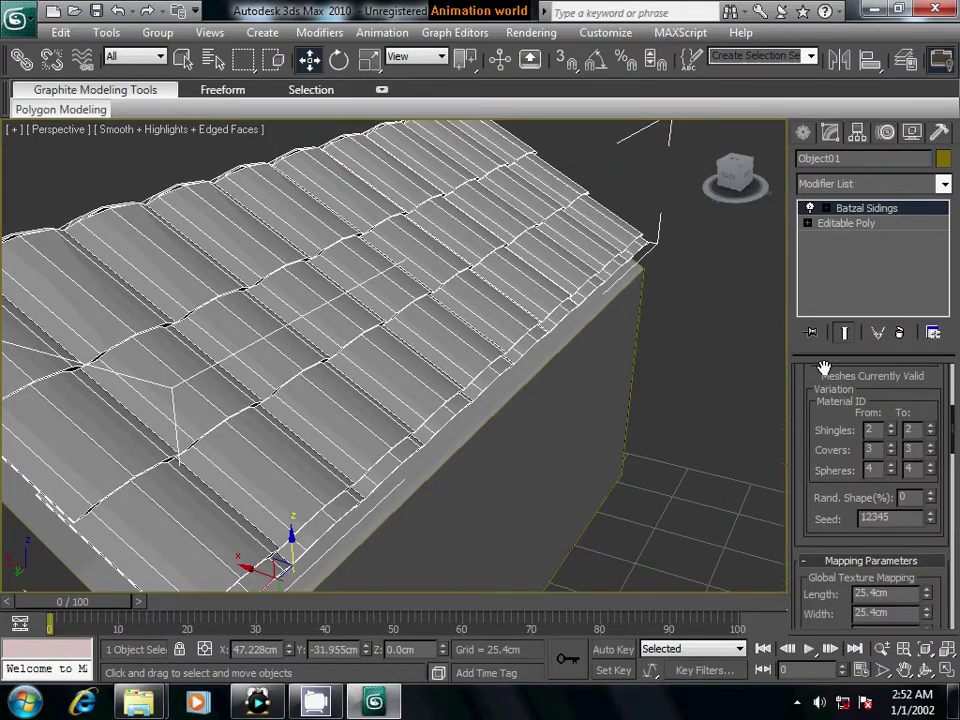
{"action": "scroll", "coordinate": [807, 550], "scroll_direction": "down", "scroll_amount": 2}
{"action": "scroll", "coordinate": [810, 553], "scroll_direction": "down", "scroll_amount": 2}
{"action": "scroll", "coordinate": [812, 553], "scroll_direction": "down", "scroll_amount": 2}
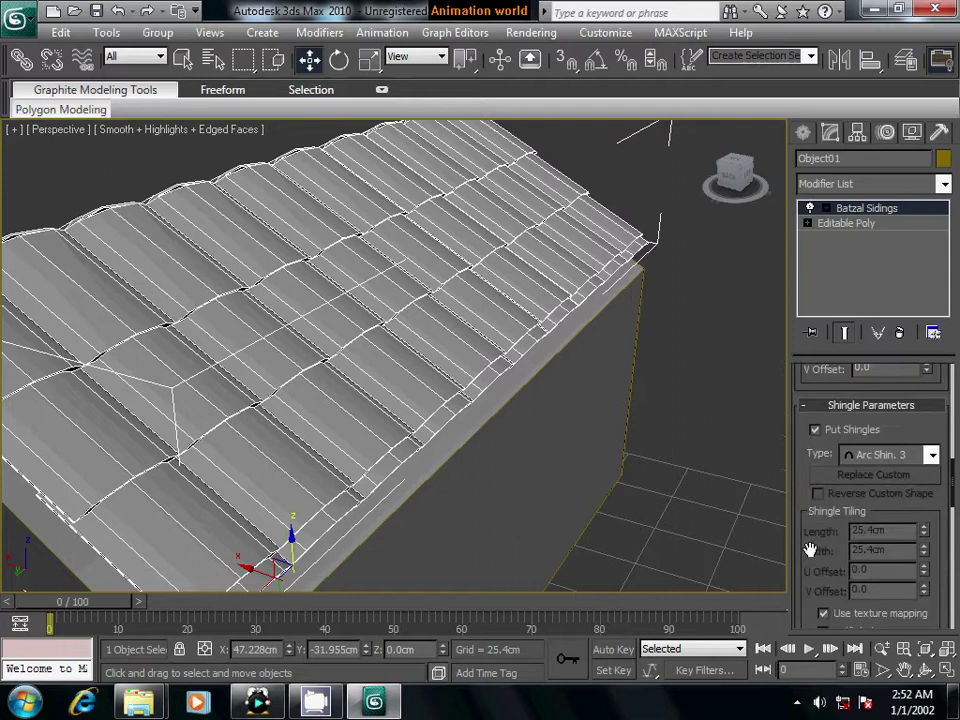
{"action": "scroll", "coordinate": [810, 550], "scroll_direction": "up", "scroll_amount": 2}
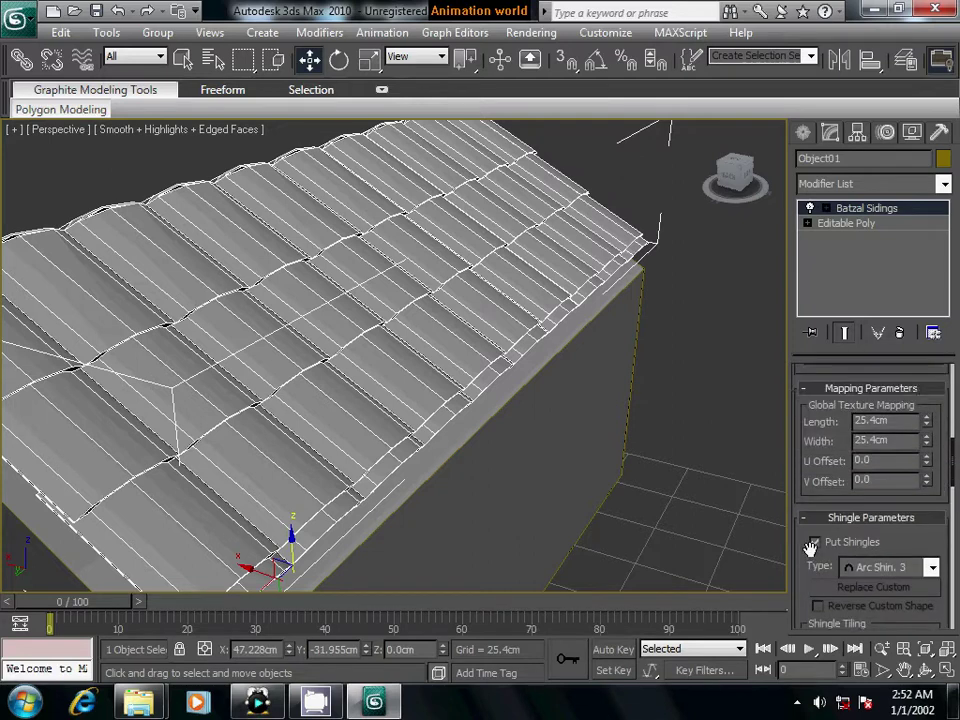
{"action": "scroll", "coordinate": [811, 550], "scroll_direction": "up", "scroll_amount": 2}
{"action": "scroll", "coordinate": [811, 550], "scroll_direction": "up", "scroll_amount": 1}
{"action": "scroll", "coordinate": [811, 549], "scroll_direction": "up", "scroll_amount": 2}
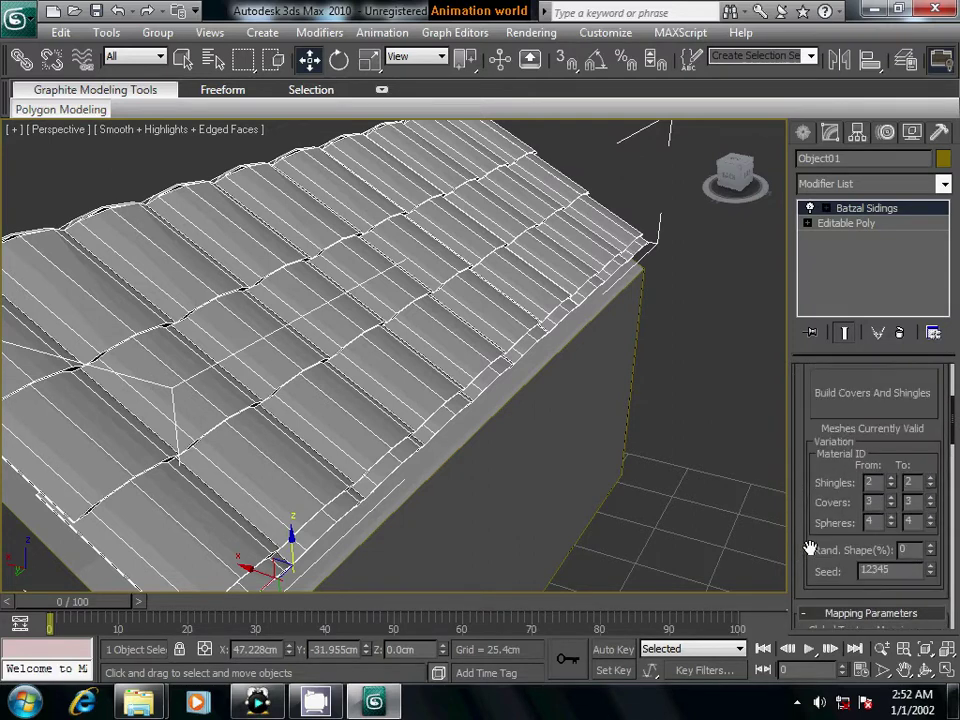
{"action": "scroll", "coordinate": [810, 548], "scroll_direction": "up", "scroll_amount": 2}
{"action": "scroll", "coordinate": [810, 548], "scroll_direction": "up", "scroll_amount": 1}
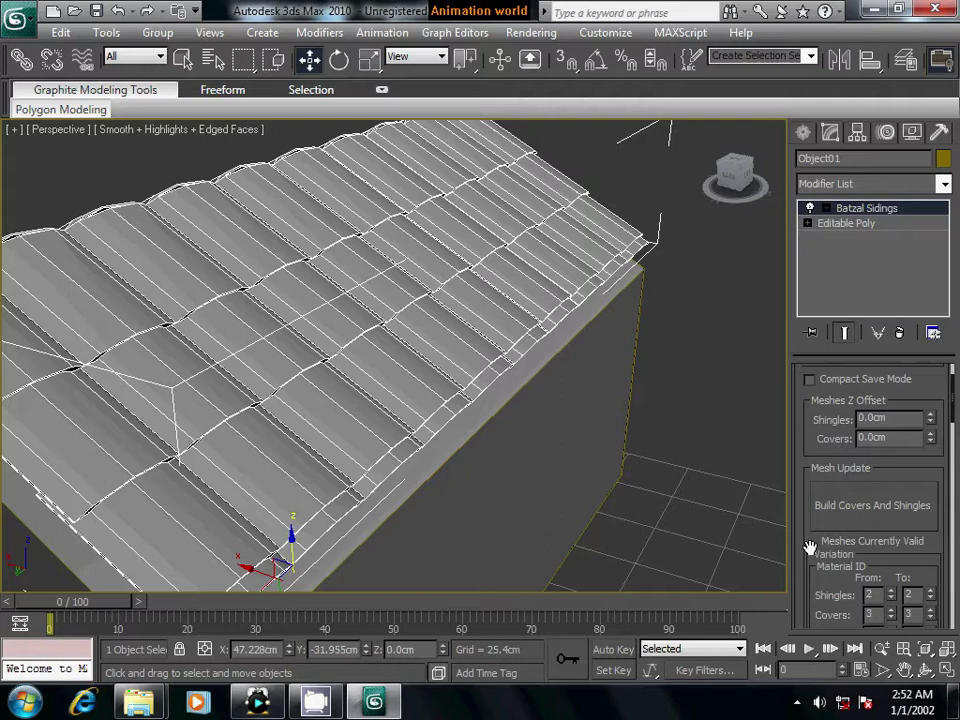
{"action": "scroll", "coordinate": [810, 548], "scroll_direction": "down", "scroll_amount": 1}
{"action": "scroll", "coordinate": [810, 548], "scroll_direction": "down", "scroll_amount": 2}
{"action": "scroll", "coordinate": [810, 548], "scroll_direction": "down", "scroll_amount": 2}
{"action": "scroll", "coordinate": [810, 548], "scroll_direction": "down", "scroll_amount": 1}
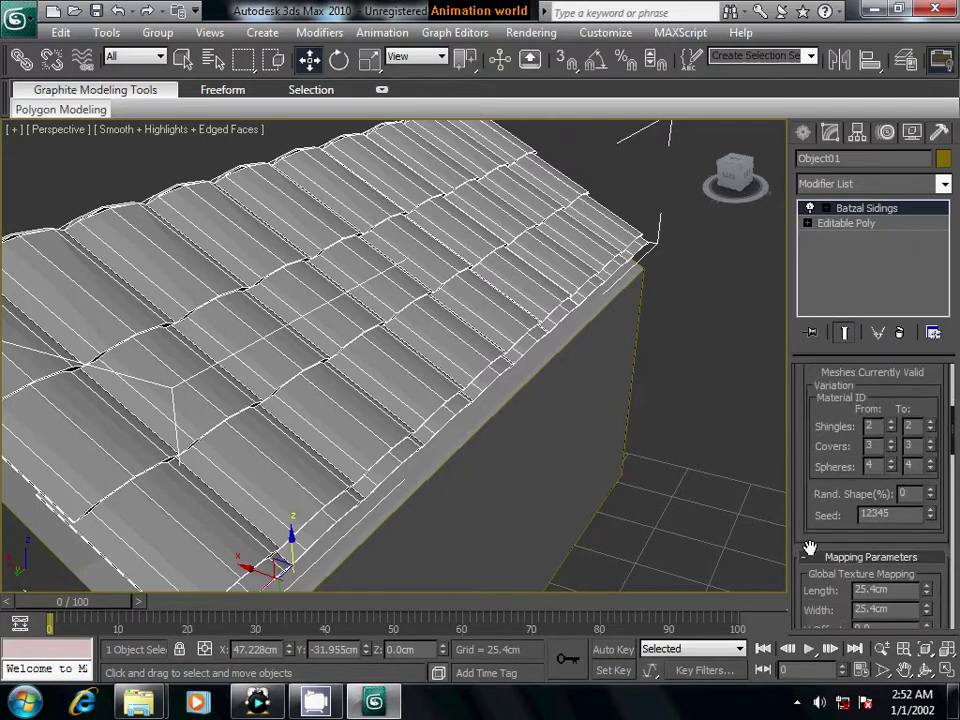
{"action": "scroll", "coordinate": [810, 548], "scroll_direction": "down", "scroll_amount": 3}
{"action": "scroll", "coordinate": [810, 548], "scroll_direction": "down", "scroll_amount": 3}
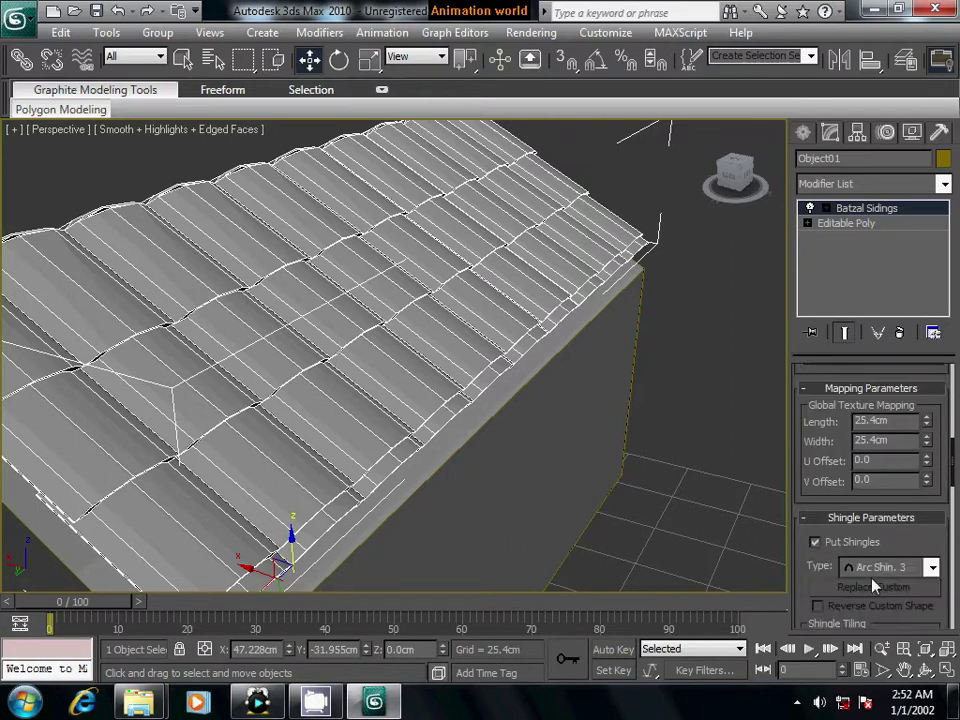
{"action": "scroll", "coordinate": [875, 583], "scroll_direction": "down", "scroll_amount": 3}
{"action": "scroll", "coordinate": [878, 583], "scroll_direction": "down", "scroll_amount": 3}
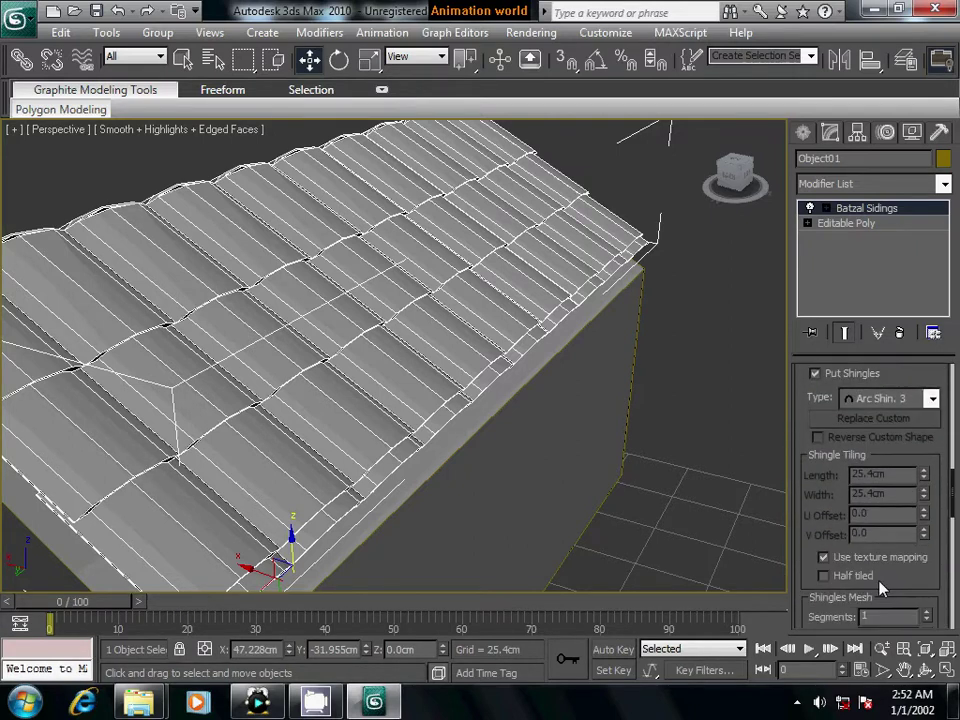
{"action": "scroll", "coordinate": [880, 590], "scroll_direction": "down", "scroll_amount": 1}
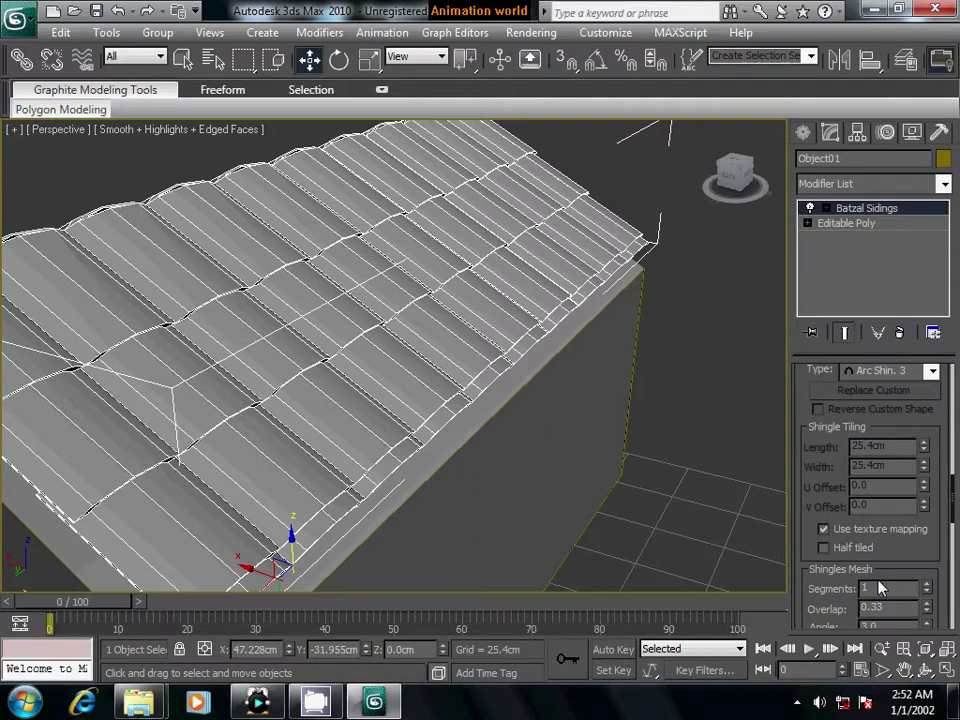
{"action": "scroll", "coordinate": [880, 588], "scroll_direction": "down", "scroll_amount": 3}
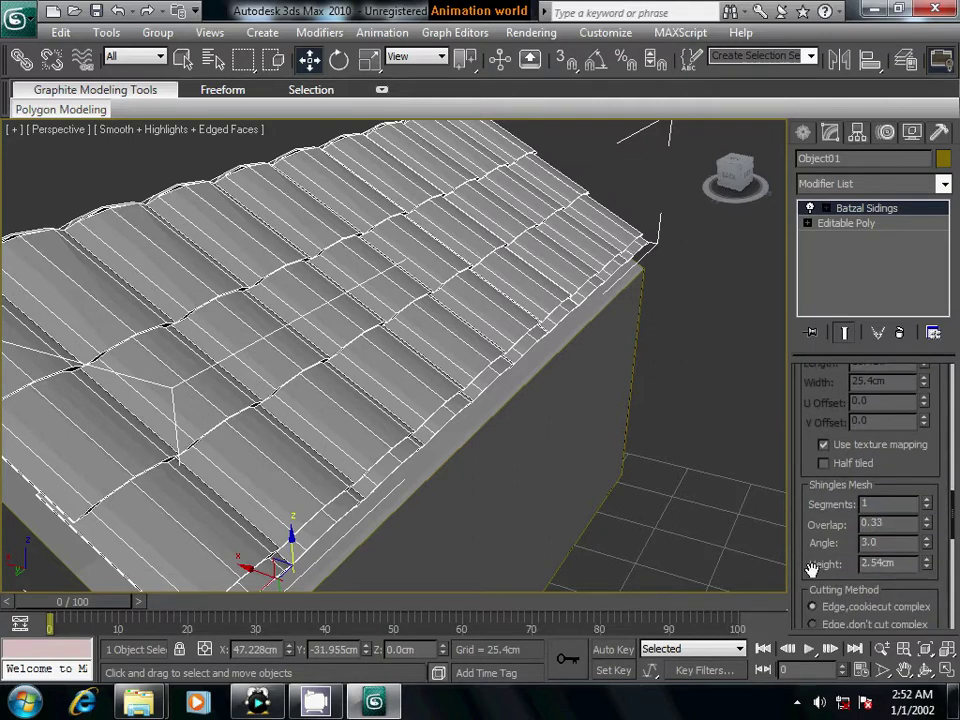
{"action": "scroll", "coordinate": [900, 585], "scroll_direction": "down", "scroll_amount": 3}
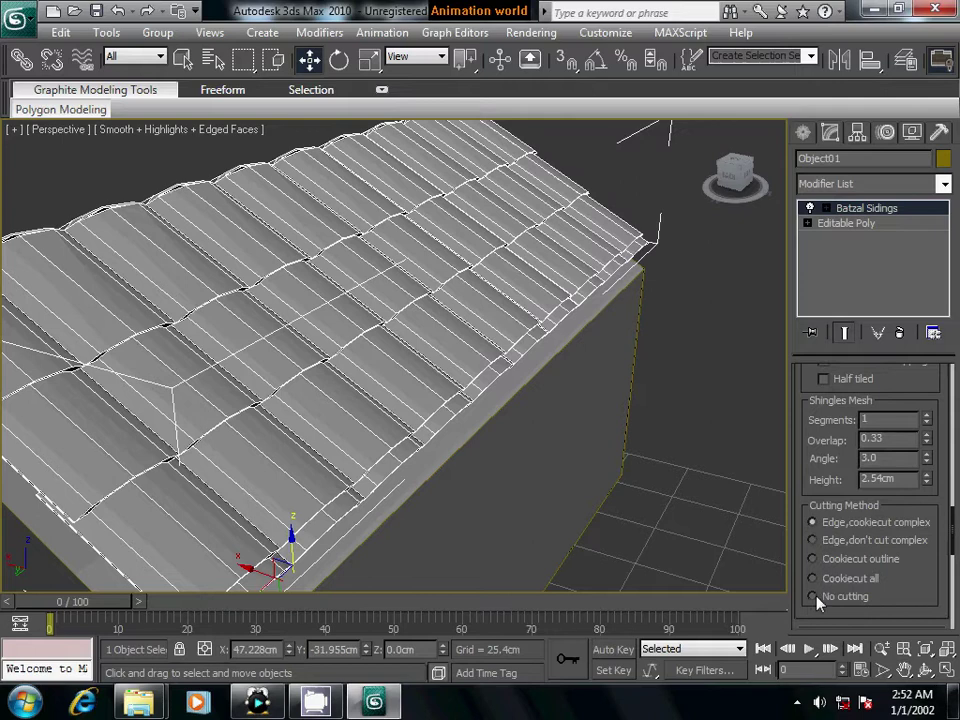
{"action": "scroll", "coordinate": [860, 540], "scroll_direction": "up", "scroll_amount": 6}
{"action": "scroll", "coordinate": [880, 500], "scroll_direction": "up", "scroll_amount": 1}
{"action": "scroll", "coordinate": [900, 468], "scroll_direction": "up", "scroll_amount": 1}
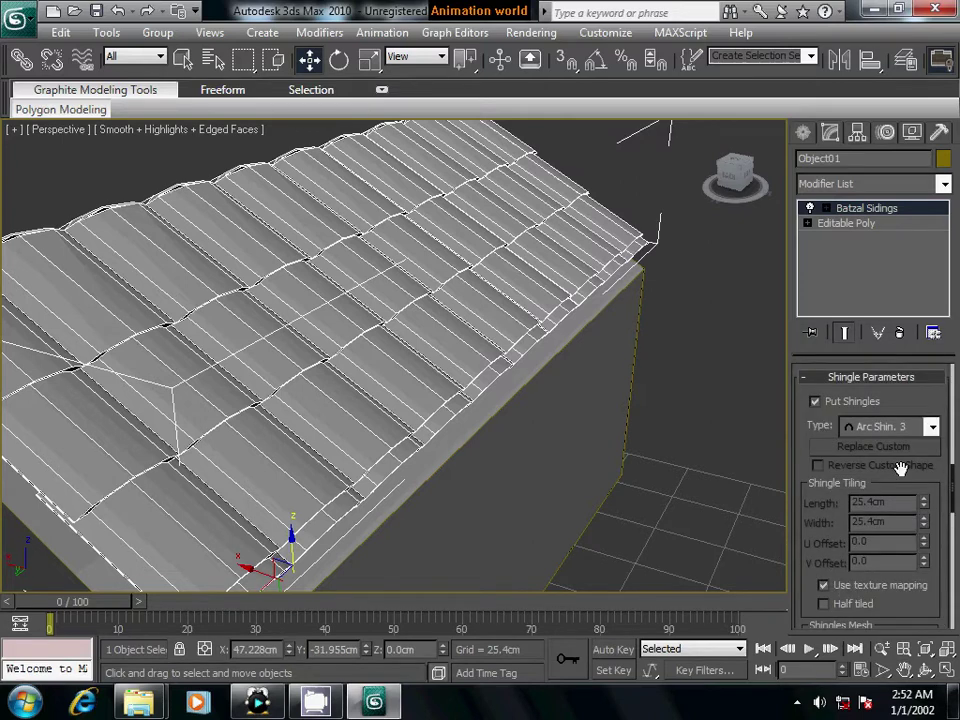
{"action": "left_click", "coordinate": [931, 426]}
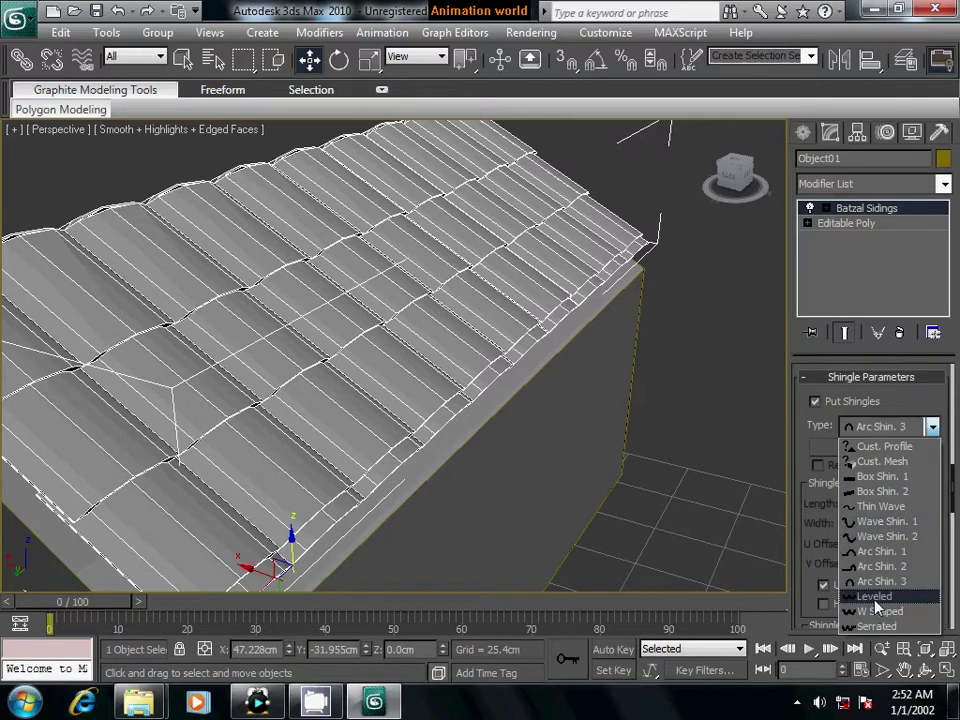
Choose Leveled shingles, rebuild them on the roof, and view the roof edge-on
{"action": "left_click", "coordinate": [876, 597]}
{"action": "scroll", "coordinate": [816, 500], "scroll_direction": "up", "scroll_amount": 2}
{"action": "scroll", "coordinate": [820, 570], "scroll_direction": "up", "scroll_amount": 2}
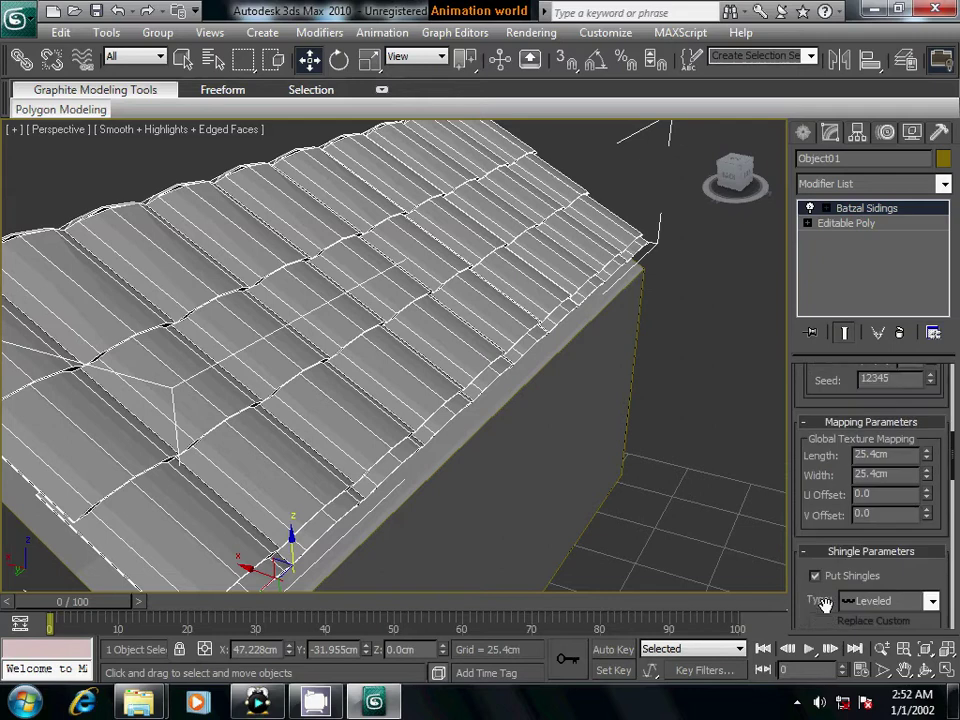
{"action": "scroll", "coordinate": [822, 603], "scroll_direction": "up", "scroll_amount": 3}
{"action": "scroll", "coordinate": [829, 598], "scroll_direction": "up", "scroll_amount": 3}
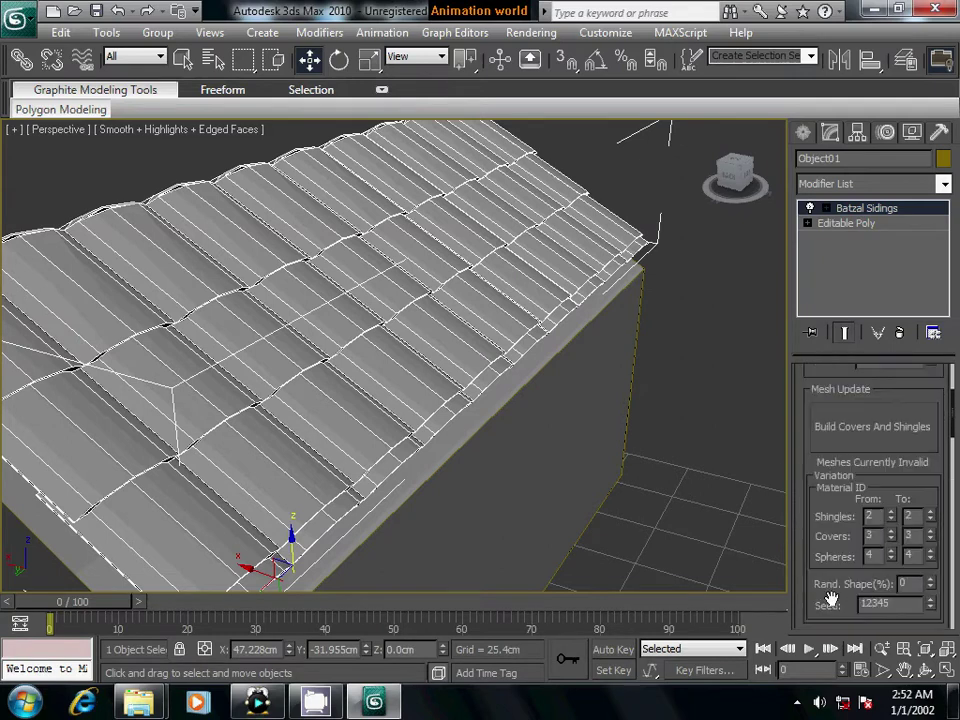
{"action": "left_click", "coordinate": [845, 427]}
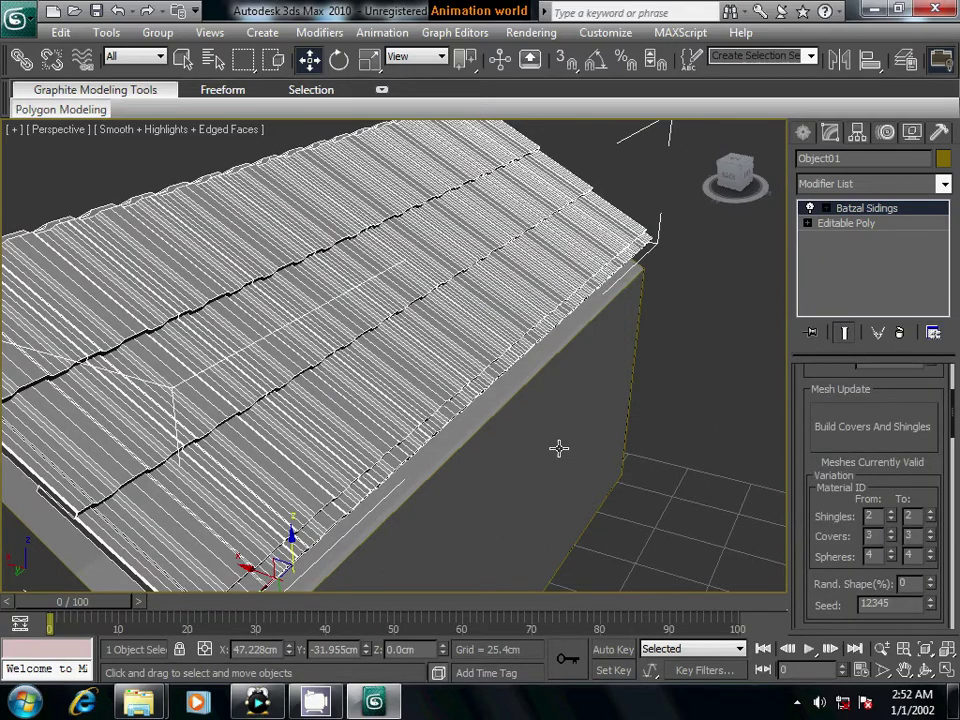
{"action": "mouse_move", "coordinate": [382, 459]}
{"action": "middle_mouse_down", "text": "alt"}
{"action": "mouse_move", "coordinate": [425, 414]}
{"action": "mouse_move", "coordinate": [353, 450]}
{"action": "mouse_move", "coordinate": [285, 450]}
{"action": "mouse_move", "coordinate": [287, 469]}
{"action": "mouse_move", "coordinate": [360, 455]}
{"action": "mouse_move", "coordinate": [446, 419]}
{"action": "middle_mouse_up", "text": "alt"}
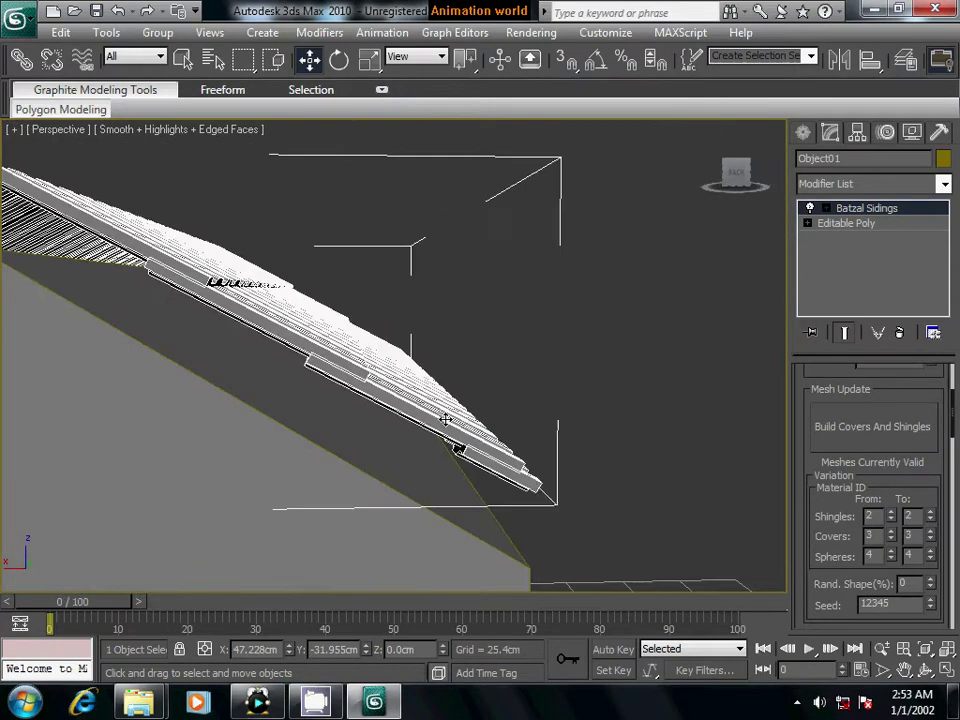
At Editable Poly edge level, select the lower and ridge edges of both roof slopes
{"action": "left_click", "coordinate": [809, 224]}
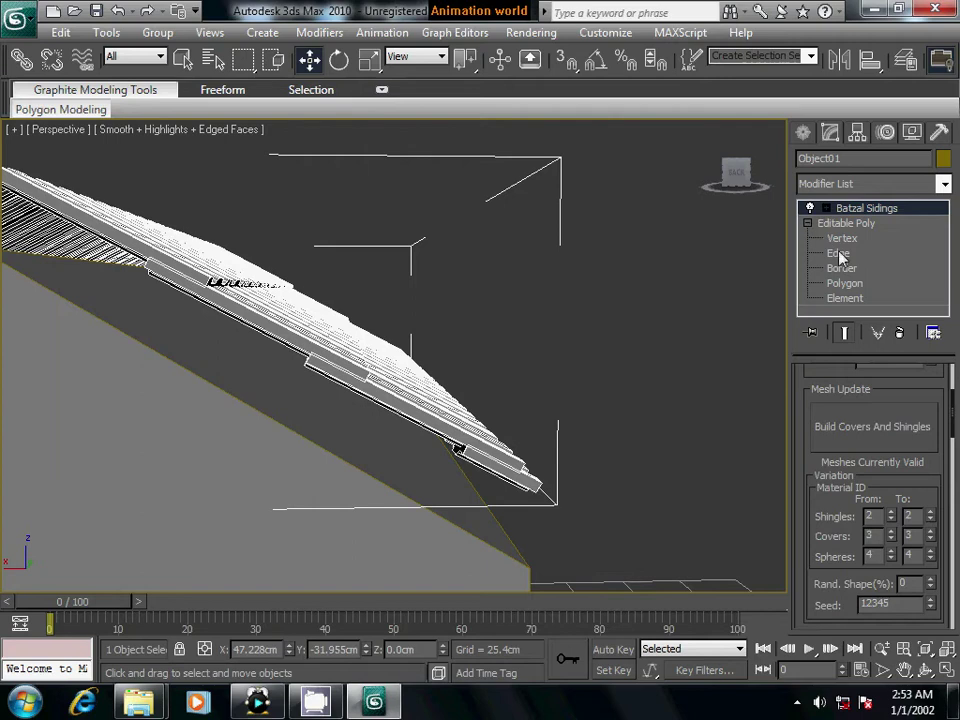
{"action": "left_click", "coordinate": [840, 254]}
{"action": "middle_click_drag", "start_coordinate": [741, 409], "coordinate": [765, 390], "text": "alt"}
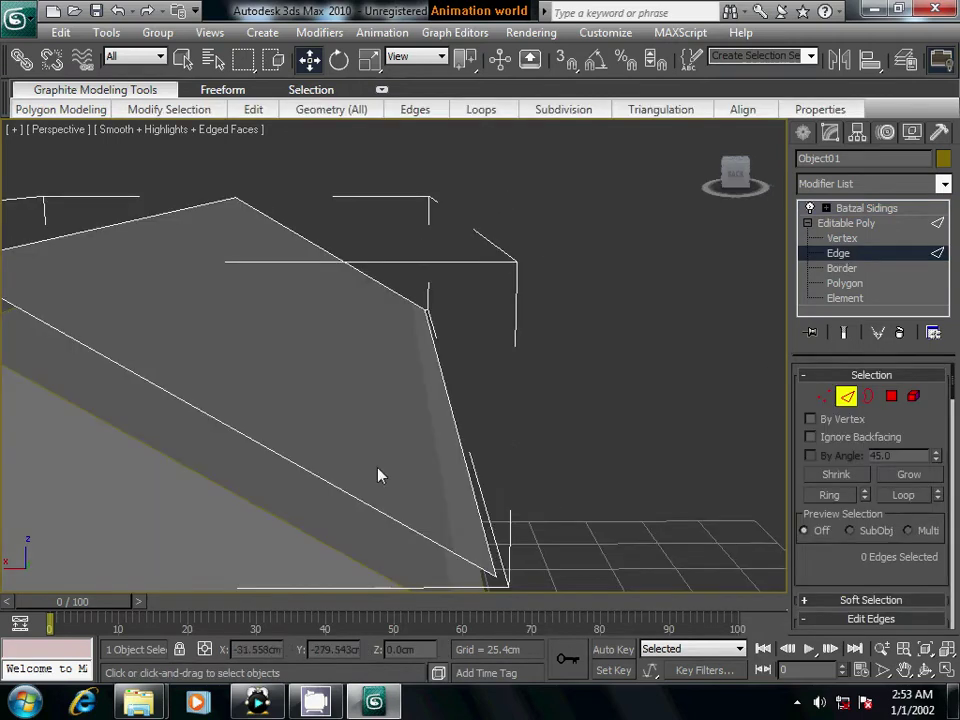
{"action": "left_click", "coordinate": [311, 474]}
{"action": "left_click", "coordinate": [328, 250], "text": "ctrl"}
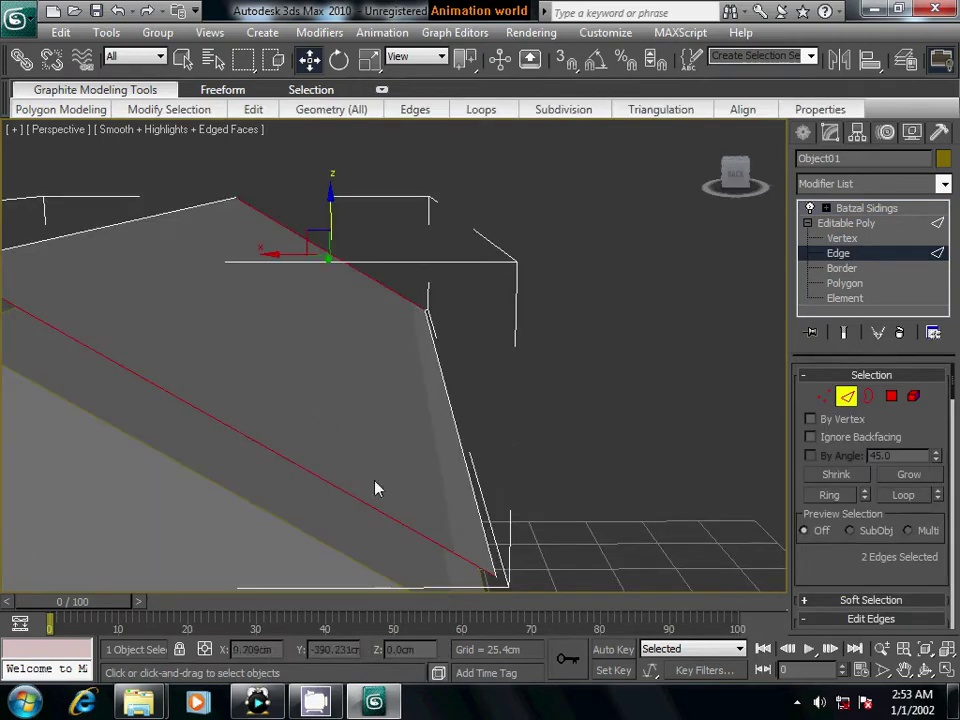
{"action": "mouse_move", "coordinate": [375, 488]}
{"action": "middle_mouse_down", "text": "alt"}
{"action": "mouse_move", "coordinate": [467, 488]}
{"action": "mouse_move", "coordinate": [335, 503]}
{"action": "middle_mouse_up", "text": "alt"}
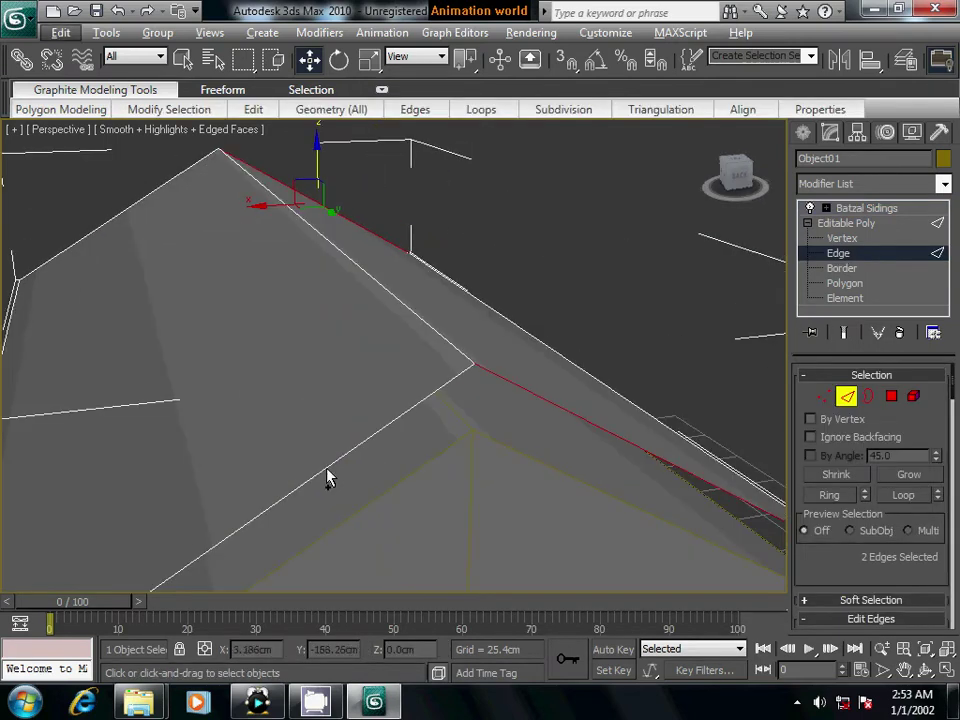
{"action": "left_click", "coordinate": [328, 470], "text": "ctrl"}
{"action": "left_click", "coordinate": [124, 208], "text": "ctrl"}
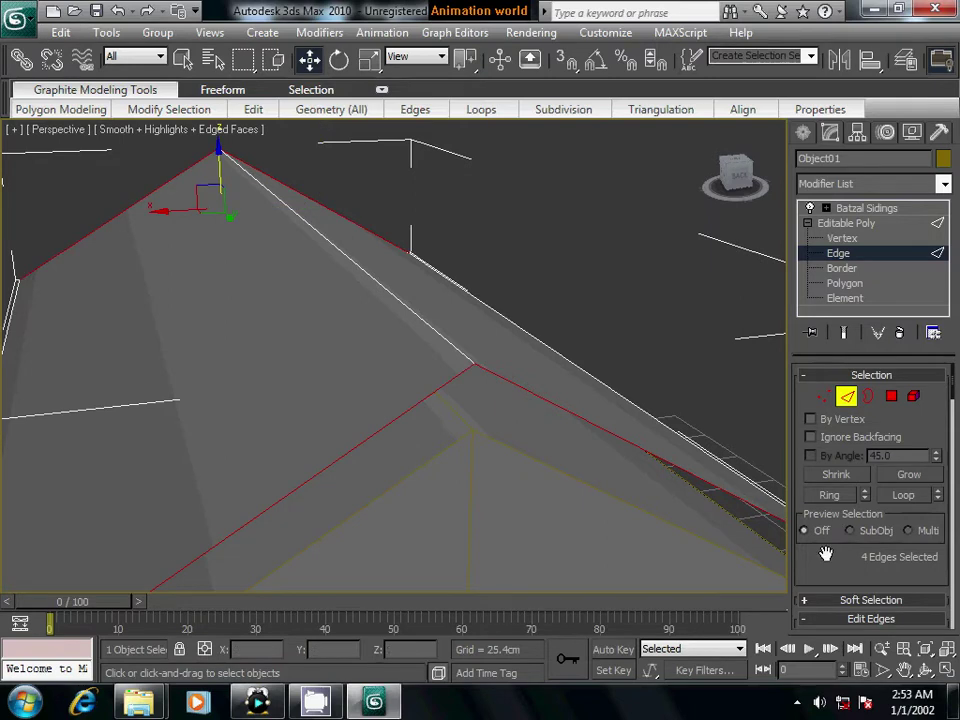
Connect the four selected edges with 2 segments and return to the Batzal Sidings modifier
{"action": "scroll", "coordinate": [821, 553], "scroll_direction": "down", "scroll_amount": 3}
{"action": "left_click", "coordinate": [933, 580]}
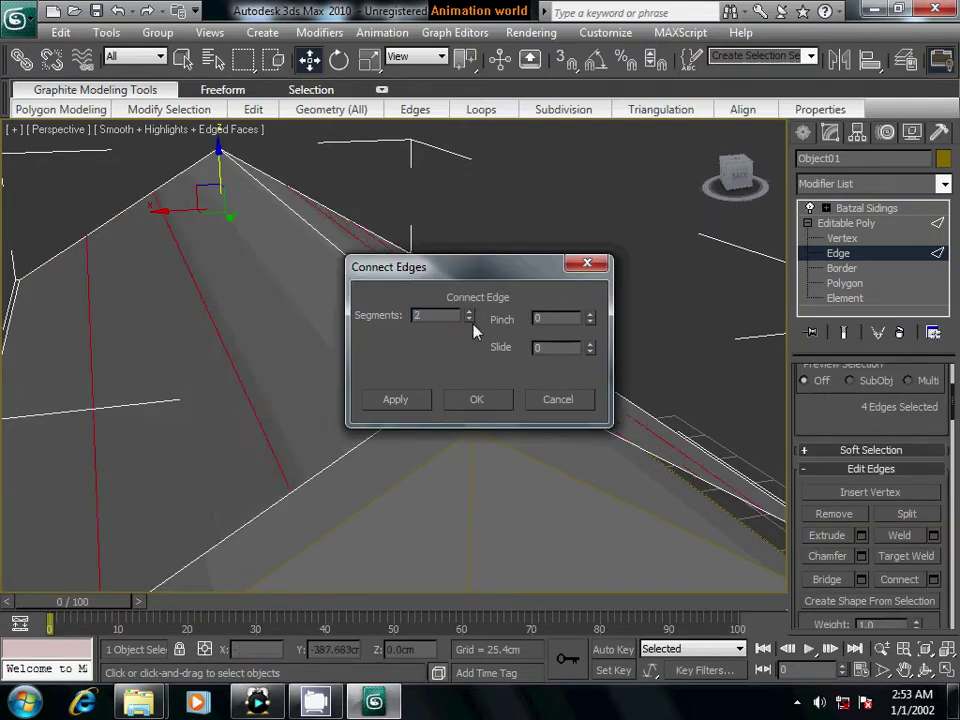
{"action": "left_click", "coordinate": [476, 399]}
{"action": "middle_click_drag", "start_coordinate": [476, 401], "coordinate": [623, 420], "text": "alt"}
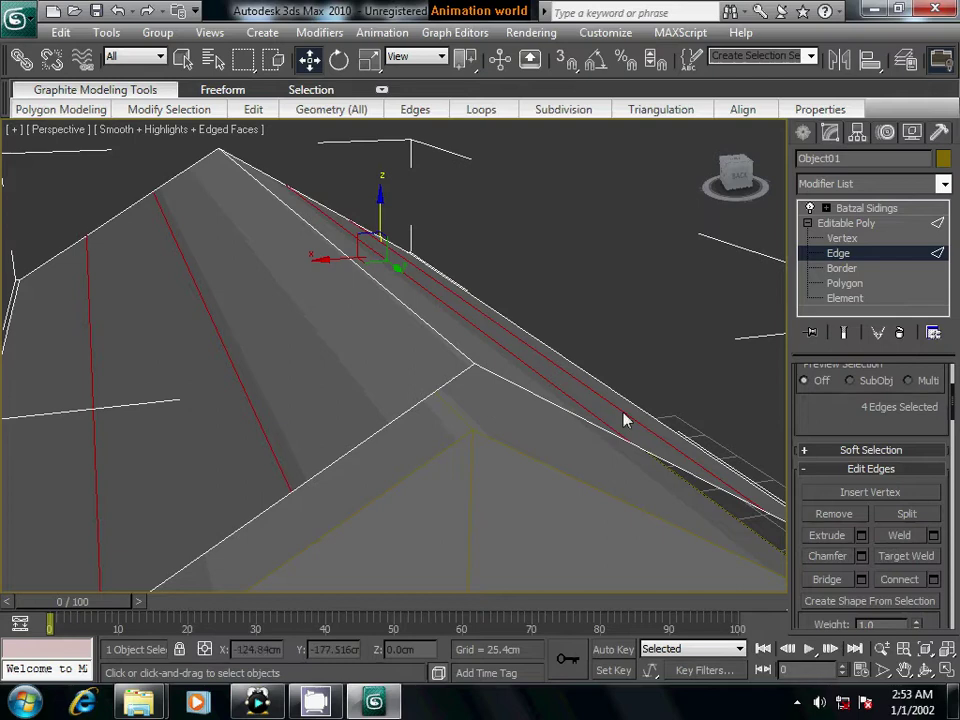
{"action": "left_click", "coordinate": [866, 224]}
{"action": "left_click", "coordinate": [866, 210]}
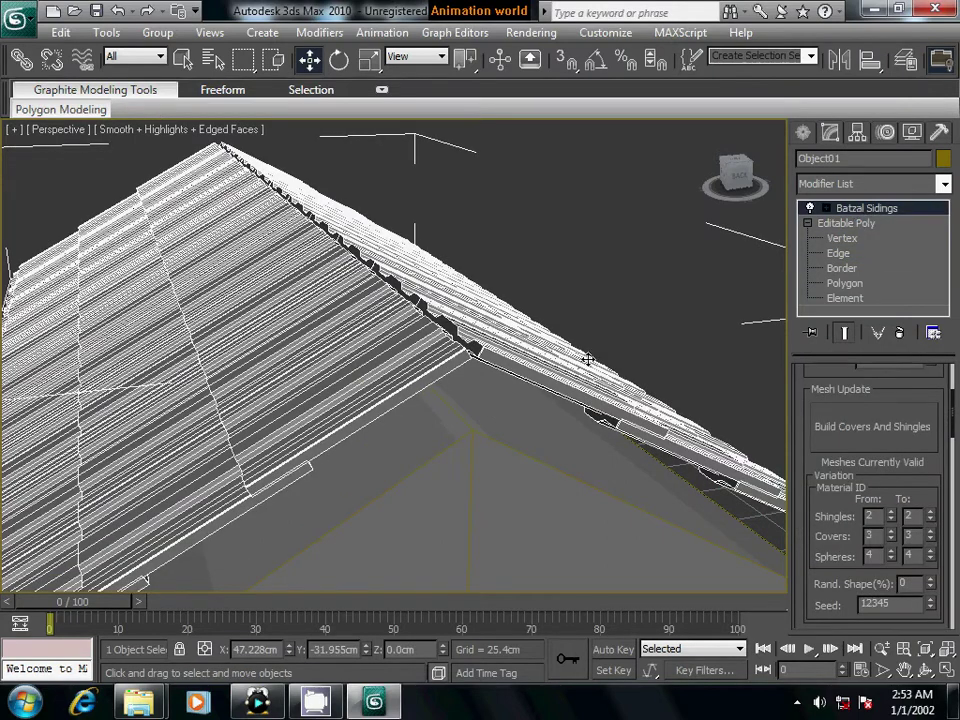
{"action": "mouse_move", "coordinate": [588, 359]}
{"action": "middle_mouse_down", "text": "alt"}
{"action": "mouse_move", "coordinate": [465, 405]}
{"action": "mouse_move", "coordinate": [490, 337]}
{"action": "middle_mouse_up", "text": "alt"}
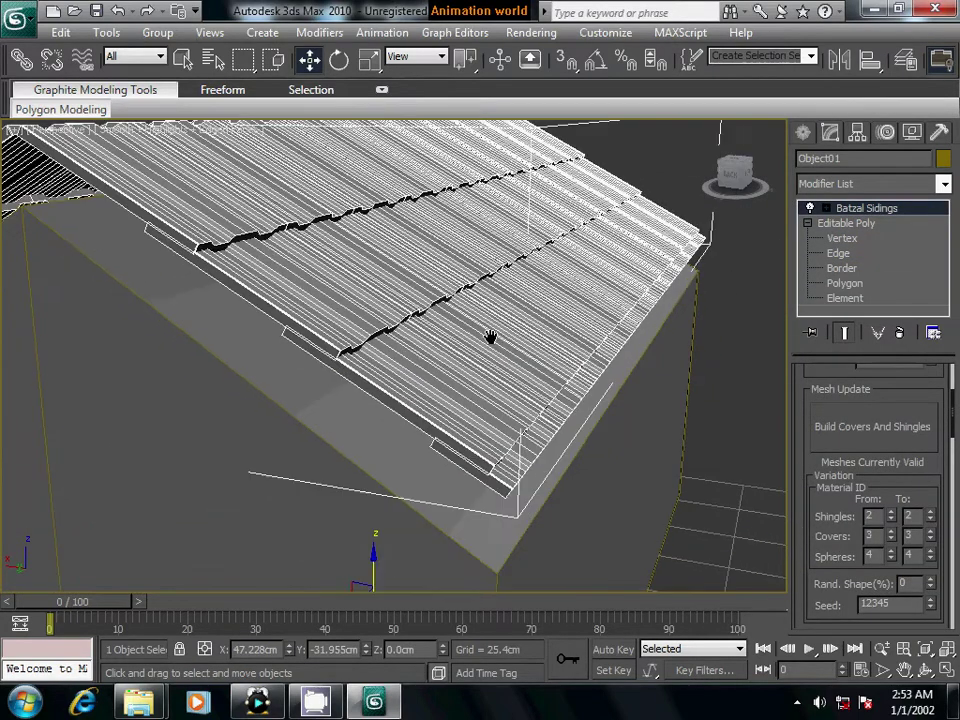
{"action": "left_click_drag", "start_coordinate": [812, 462], "coordinate": [822, 560]}
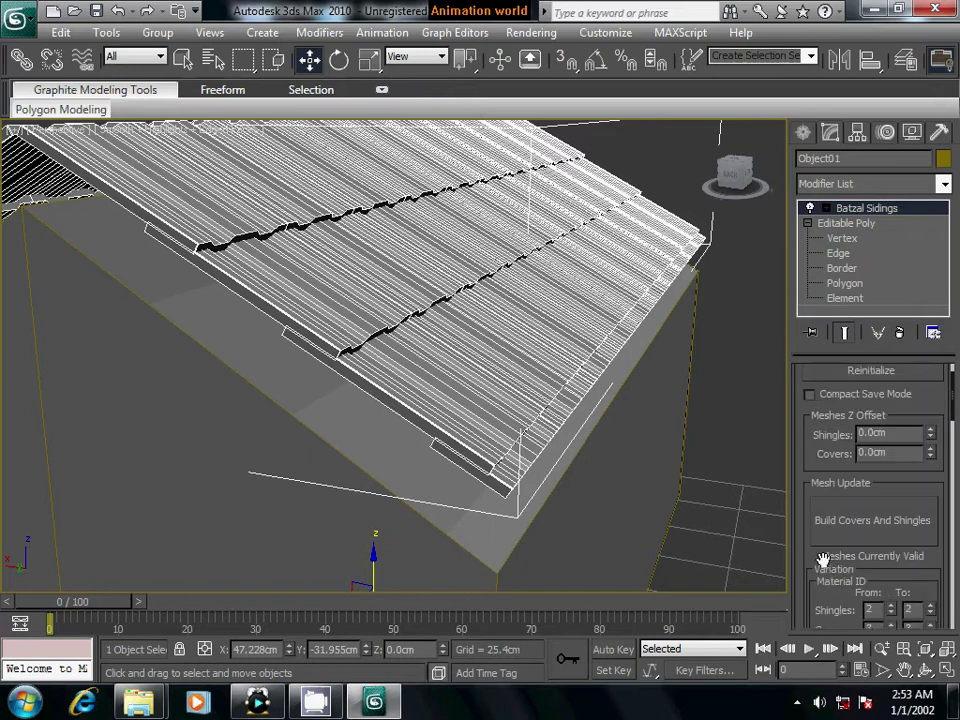
{"action": "scroll", "coordinate": [817, 497], "scroll_direction": "up", "scroll_amount": 2}
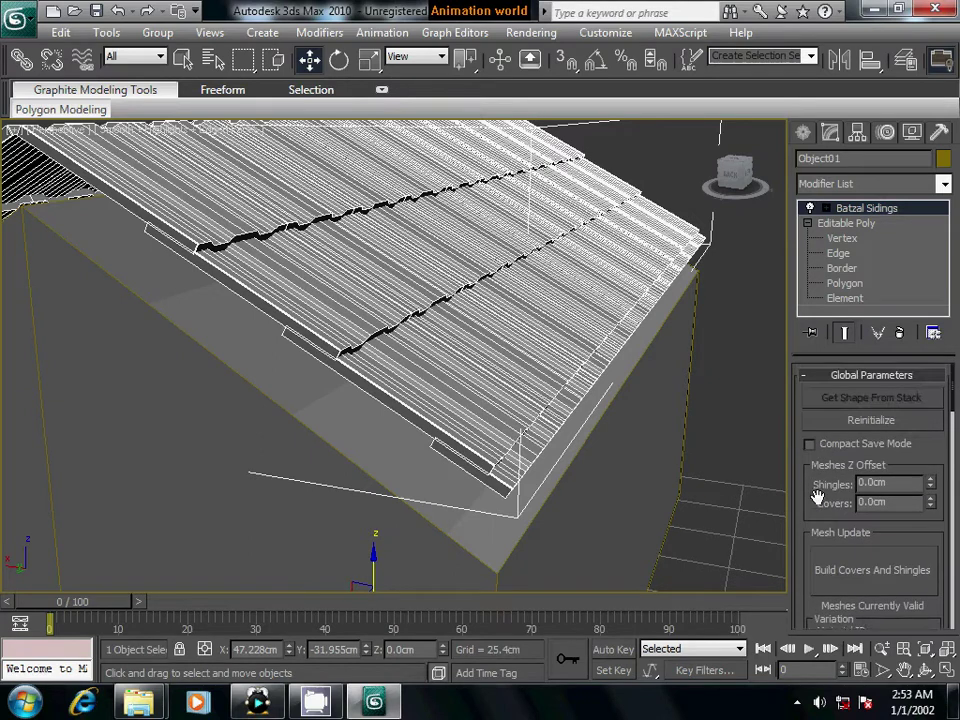
{"action": "scroll", "coordinate": [952, 523], "scroll_direction": "down", "scroll_amount": 3}
{"action": "scroll", "coordinate": [947, 515], "scroll_direction": "down", "scroll_amount": 8}
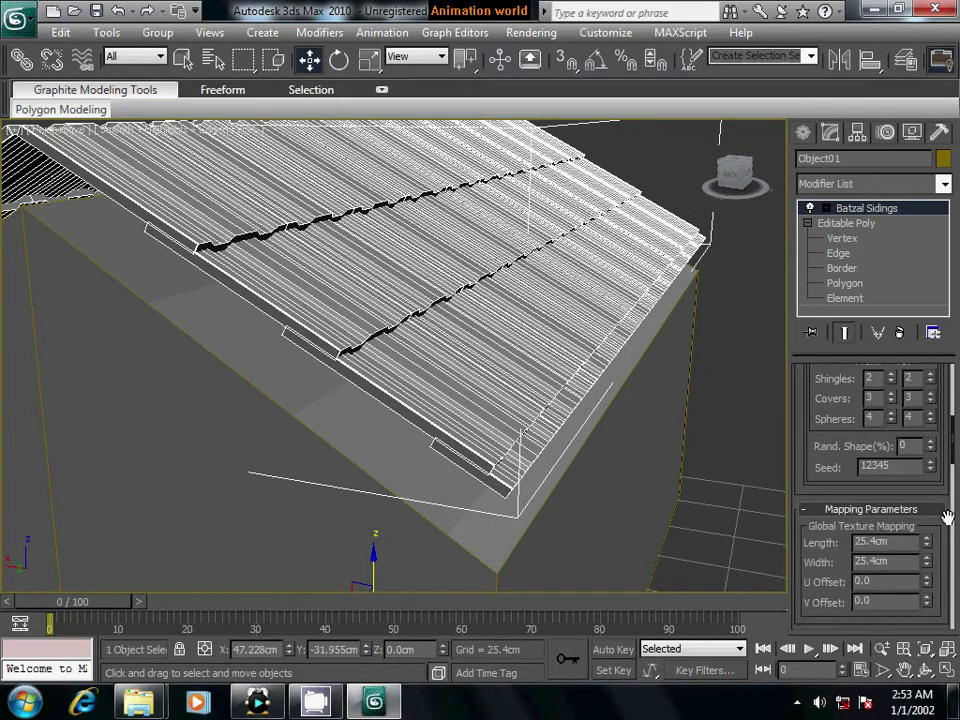
{"action": "scroll", "coordinate": [947, 516], "scroll_direction": "down", "scroll_amount": 1}
{"action": "left_click", "coordinate": [798, 703]}
{"action": "left_click", "coordinate": [765, 612]}
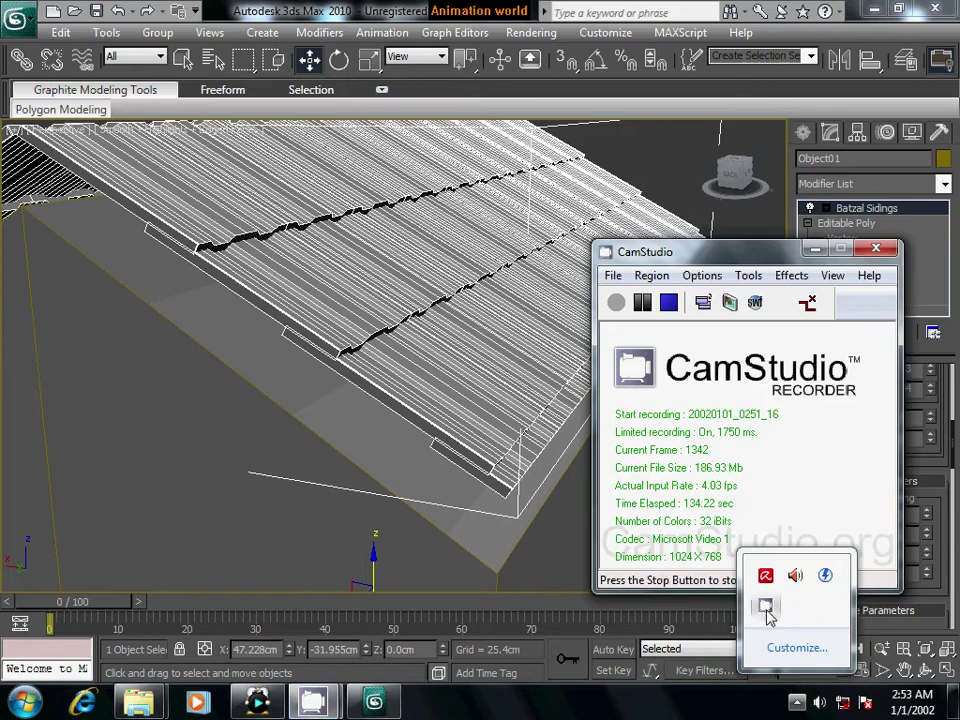
{"action": "left_click", "coordinate": [815, 252]}
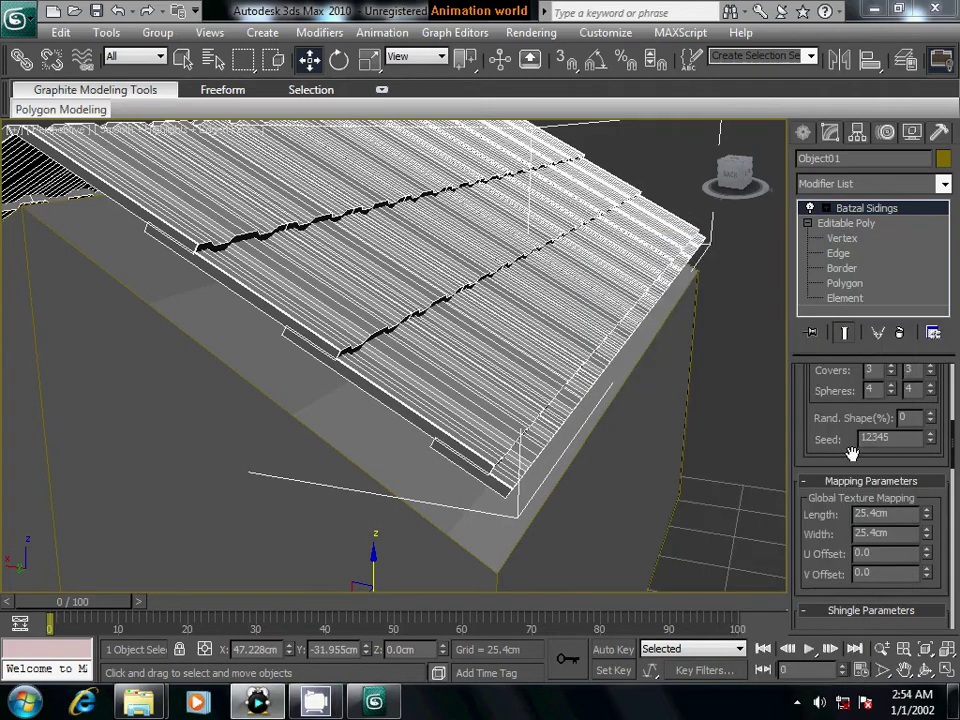
{"action": "left_click_drag", "start_coordinate": [806, 446], "coordinate": [812, 312]}
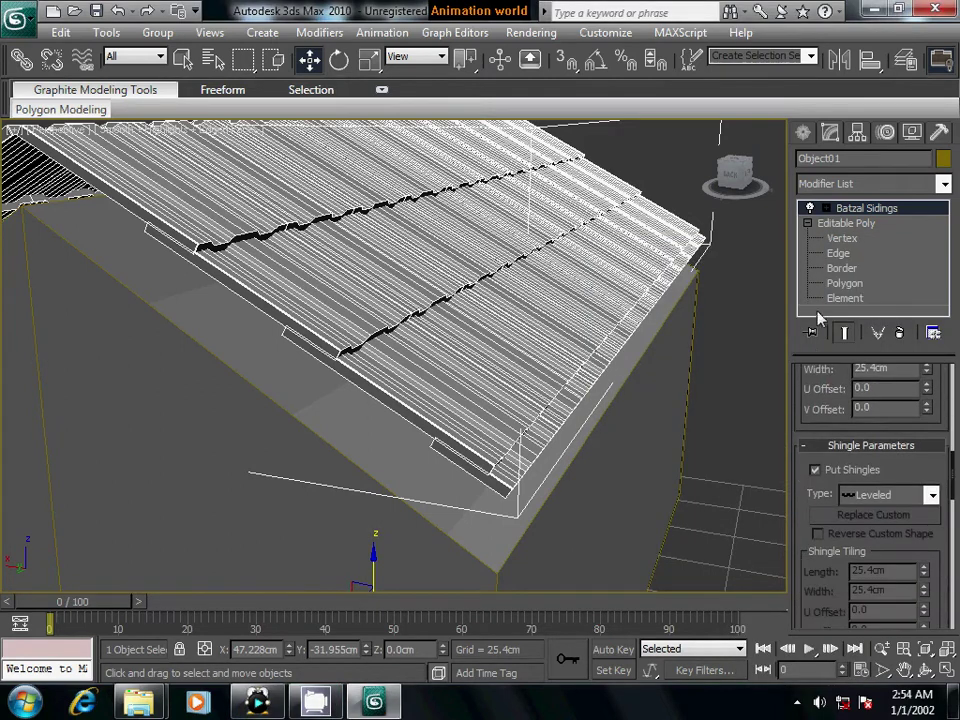
{"action": "mouse_move", "coordinate": [806, 458]}
{"action": "left_mouse_down"}
{"action": "mouse_move", "coordinate": [818, 304]}
{"action": "mouse_move", "coordinate": [850, 542]}
{"action": "left_mouse_up"}
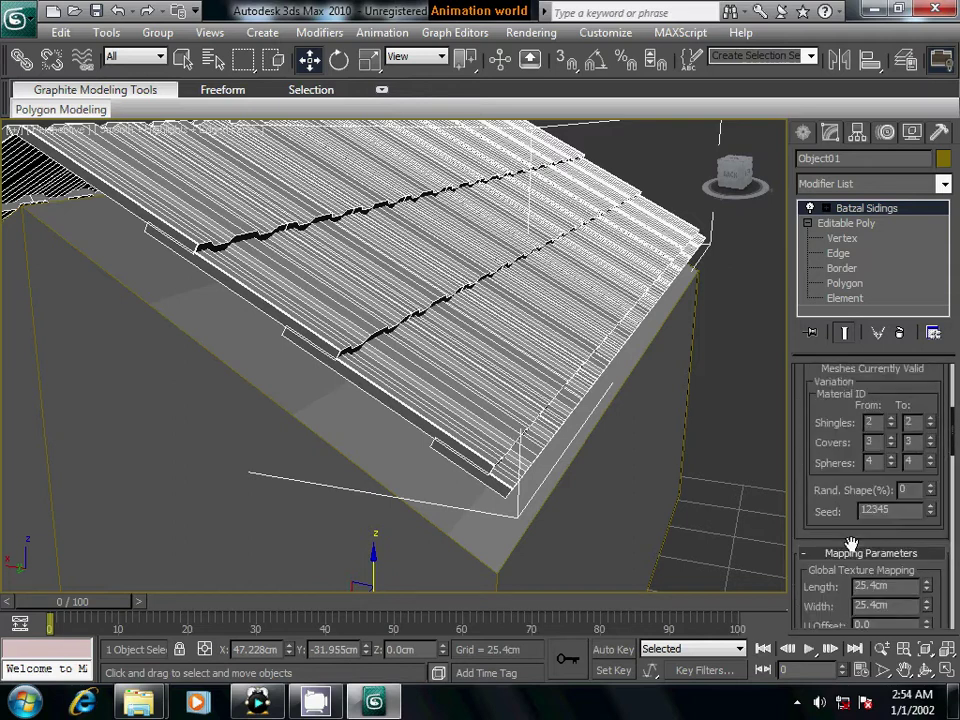
{"action": "scroll", "coordinate": [850, 542], "scroll_direction": "up", "scroll_amount": 3}
{"action": "scroll", "coordinate": [850, 545], "scroll_direction": "up", "scroll_amount": 3}
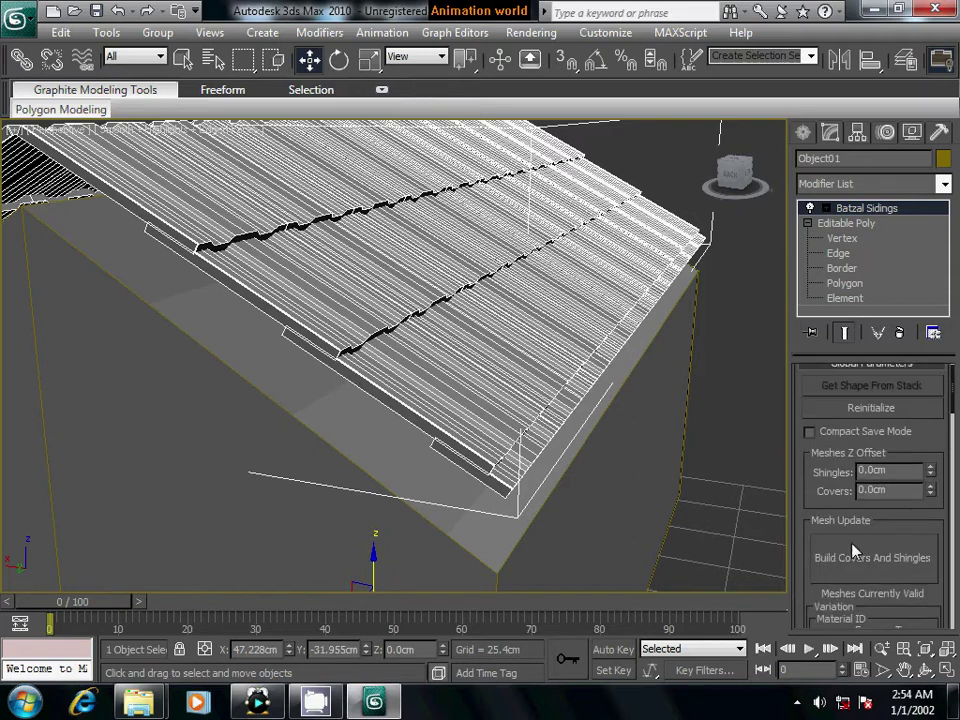
{"action": "scroll", "coordinate": [852, 548], "scroll_direction": "down", "scroll_amount": 2}
{"action": "scroll", "coordinate": [851, 545], "scroll_direction": "down", "scroll_amount": 1}
{"action": "scroll", "coordinate": [851, 544], "scroll_direction": "down", "scroll_amount": 2}
{"action": "scroll", "coordinate": [850, 543], "scroll_direction": "down", "scroll_amount": 1}
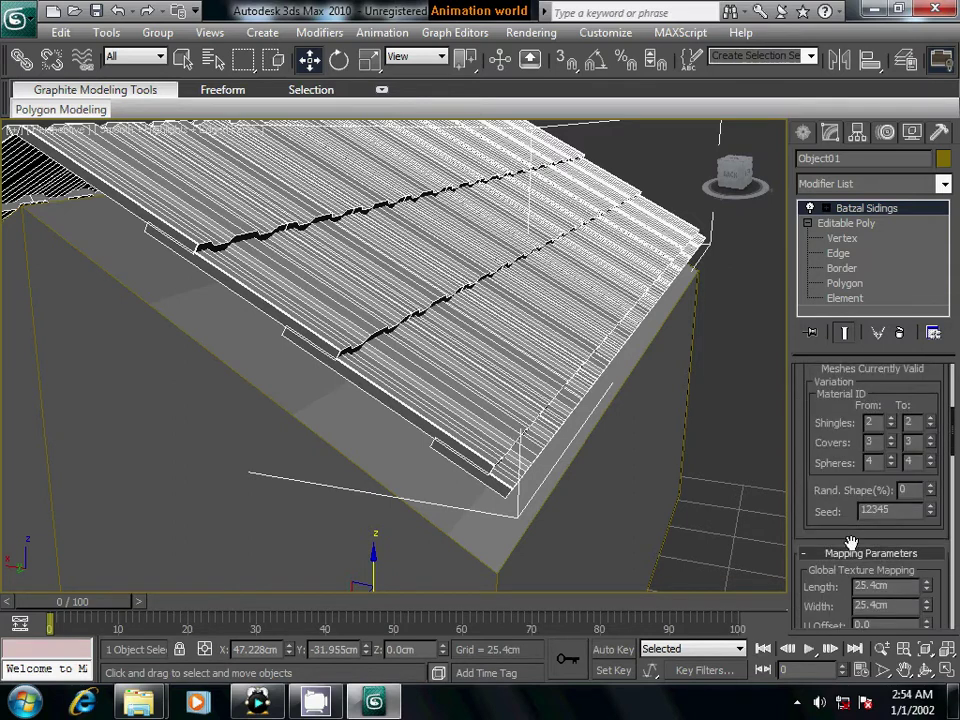
{"action": "scroll", "coordinate": [851, 543], "scroll_direction": "down", "scroll_amount": 1}
{"action": "type", "text": "15"}
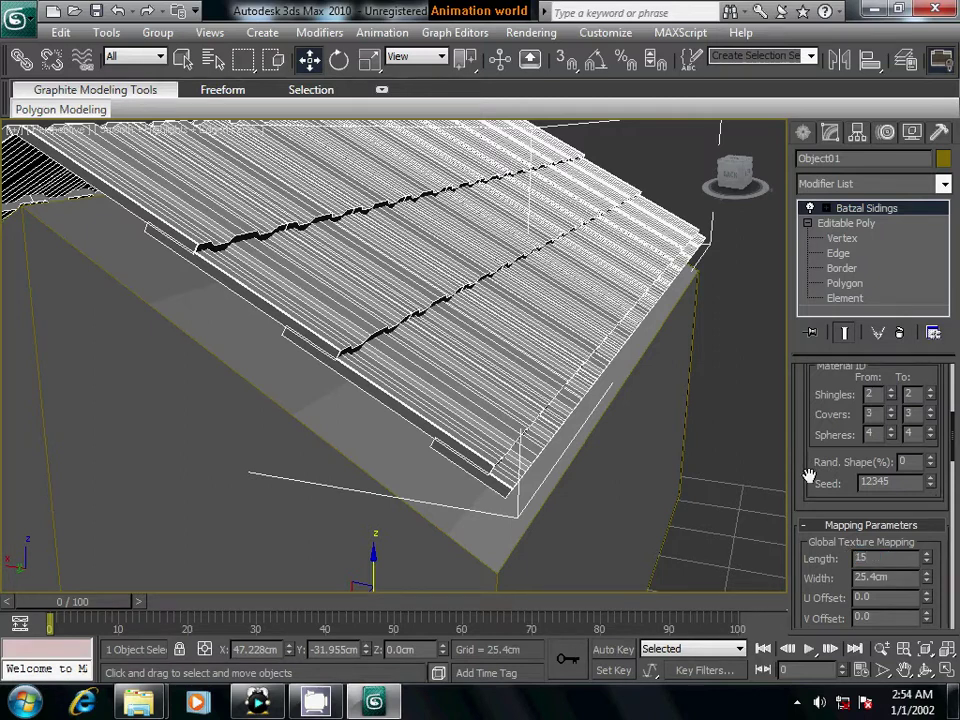
Rebuild the roof shingles with a 15cm mapping length and inspect the result
{"action": "left_click_drag", "start_coordinate": [810, 470], "coordinate": [810, 572]}
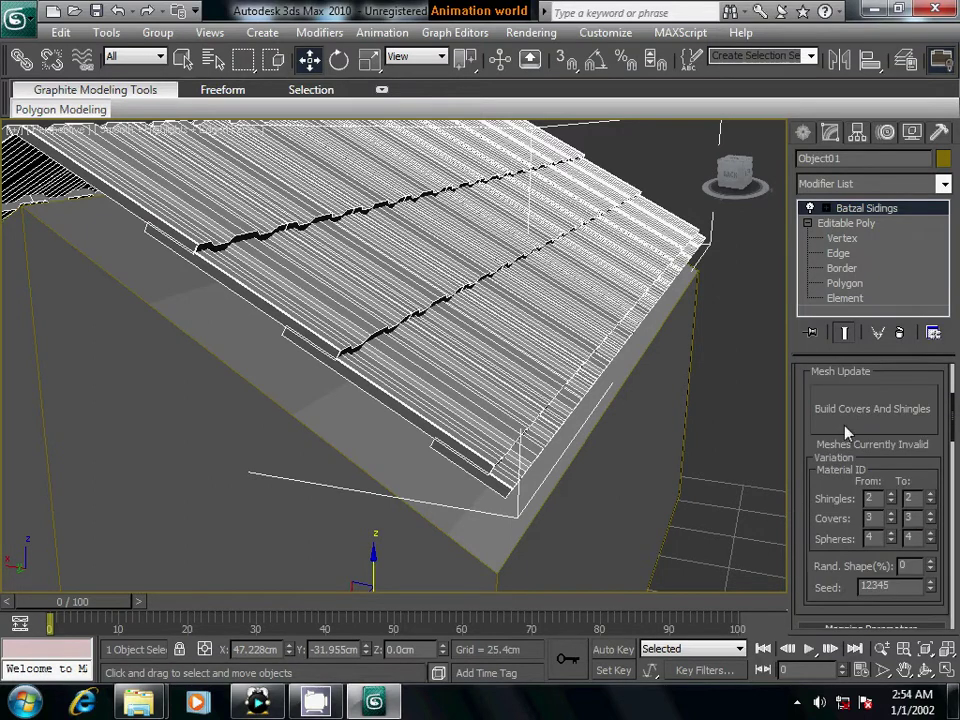
{"action": "left_click", "coordinate": [847, 409]}
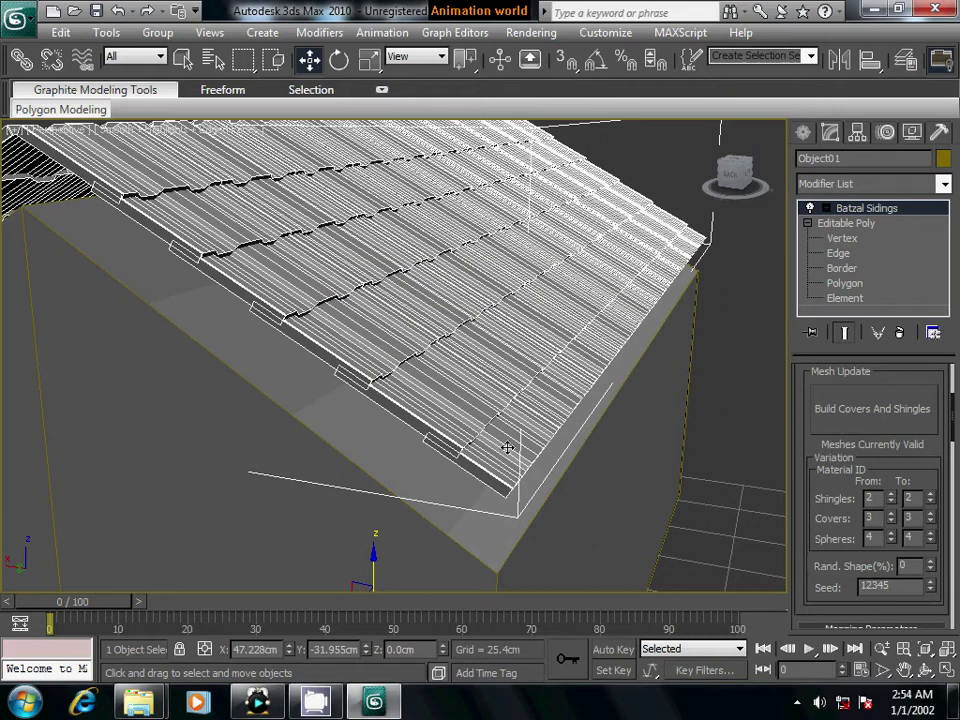
{"action": "mouse_move", "coordinate": [507, 448]}
{"action": "middle_mouse_down", "text": "alt"}
{"action": "mouse_move", "coordinate": [478, 512]}
{"action": "mouse_move", "coordinate": [514, 476]}
{"action": "mouse_move", "coordinate": [493, 456]}
{"action": "mouse_move", "coordinate": [523, 449]}
{"action": "mouse_move", "coordinate": [540, 426]}
{"action": "mouse_move", "coordinate": [555, 429]}
{"action": "mouse_move", "coordinate": [499, 418]}
{"action": "mouse_move", "coordinate": [455, 450]}
{"action": "mouse_move", "coordinate": [452, 480]}
{"action": "mouse_move", "coordinate": [341, 360]}
{"action": "mouse_move", "coordinate": [432, 482]}
{"action": "middle_mouse_up", "text": "alt"}
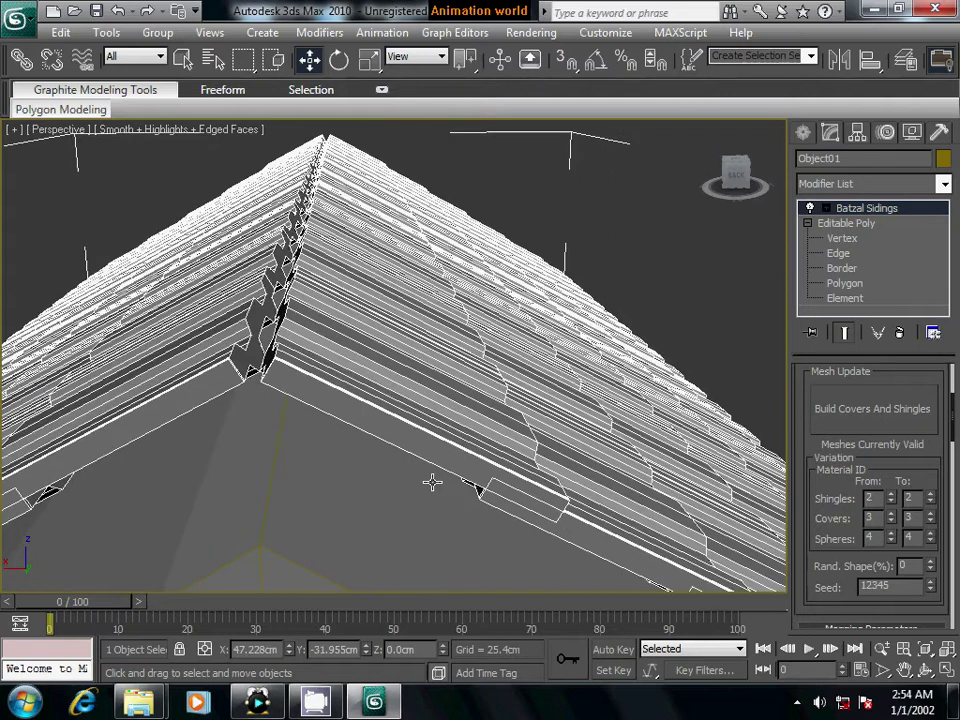
{"action": "middle_click_drag", "start_coordinate": [589, 493], "coordinate": [531, 499], "text": "alt"}
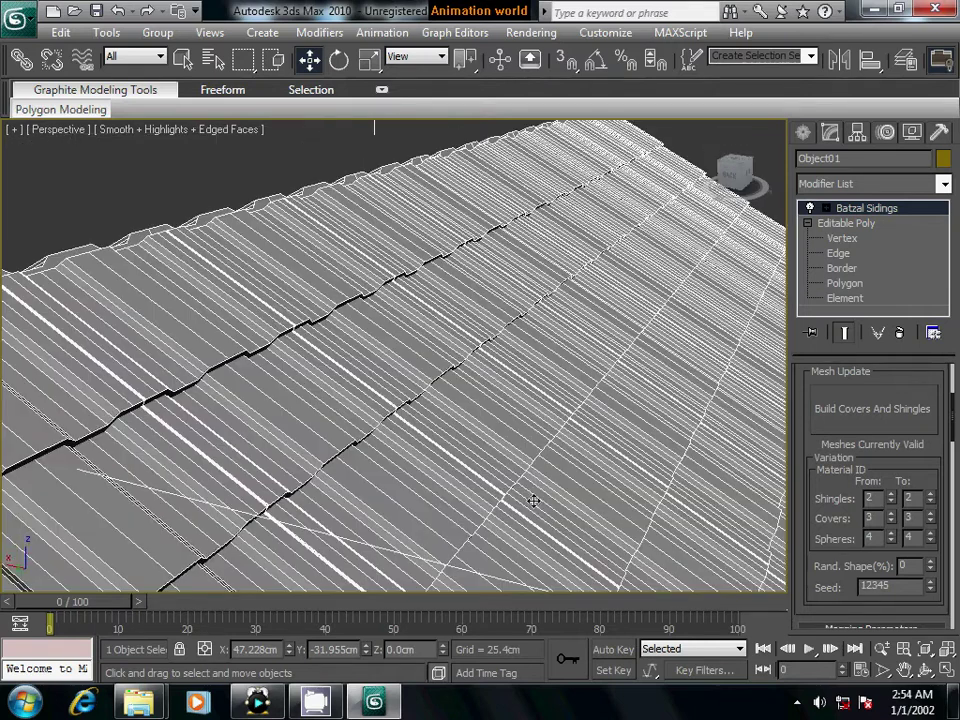
{"action": "mouse_move", "coordinate": [446, 499]}
{"action": "middle_mouse_down"}
{"action": "mouse_move", "coordinate": [503, 464]}
{"action": "mouse_move", "coordinate": [555, 467]}
{"action": "mouse_move", "coordinate": [551, 489]}
{"action": "mouse_move", "coordinate": [540, 482]}
{"action": "mouse_move", "coordinate": [543, 447]}
{"action": "mouse_move", "coordinate": [531, 471]}
{"action": "middle_mouse_up"}
Turn off edged-faces display with F4 and view the house from the front
{"action": "key", "text": "F4"}
{"action": "mouse_move", "coordinate": [486, 422]}
{"action": "middle_mouse_down", "text": "alt"}
{"action": "mouse_move", "coordinate": [506, 463]}
{"action": "mouse_move", "coordinate": [573, 455]}
{"action": "mouse_move", "coordinate": [521, 476]}
{"action": "mouse_move", "coordinate": [509, 400]}
{"action": "middle_mouse_up", "text": "alt"}
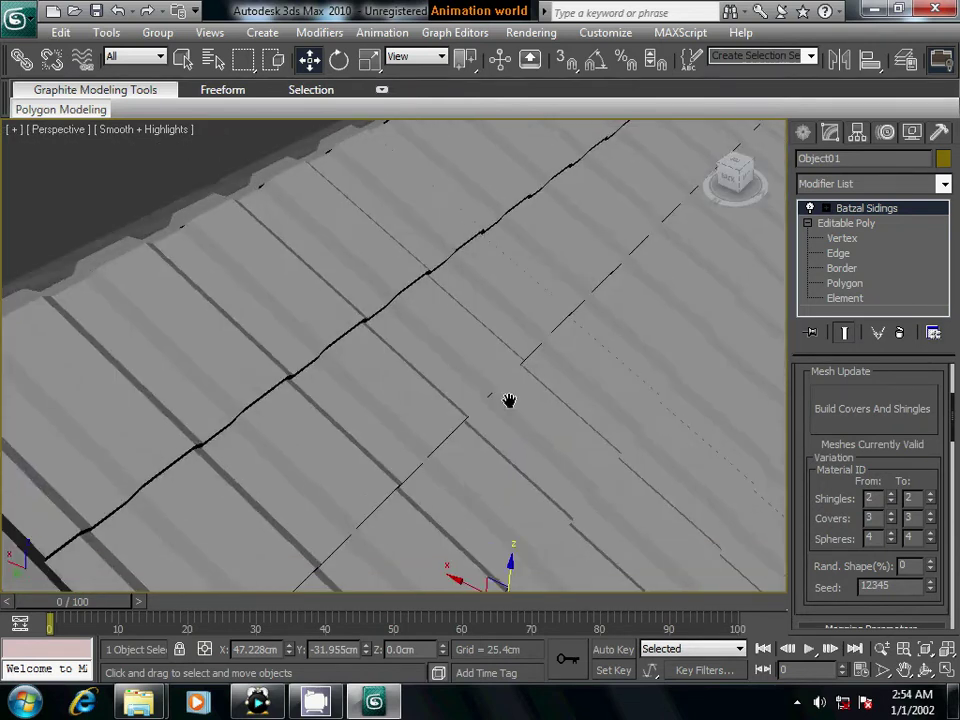
{"action": "scroll", "coordinate": [509, 400], "scroll_direction": "down", "scroll_amount": 5}
{"action": "scroll", "coordinate": [585, 437], "scroll_direction": "down", "scroll_amount": 5}
{"action": "middle_click_drag", "start_coordinate": [585, 437], "coordinate": [490, 413], "text": "alt"}
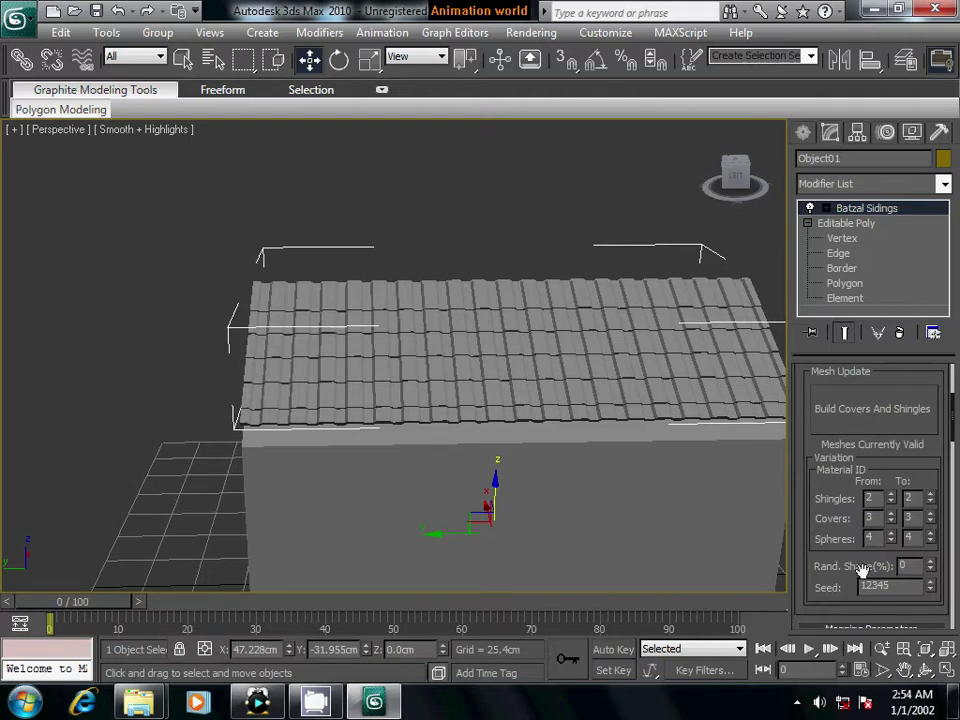
{"action": "left_click_drag", "start_coordinate": [918, 456], "coordinate": [920, 383]}
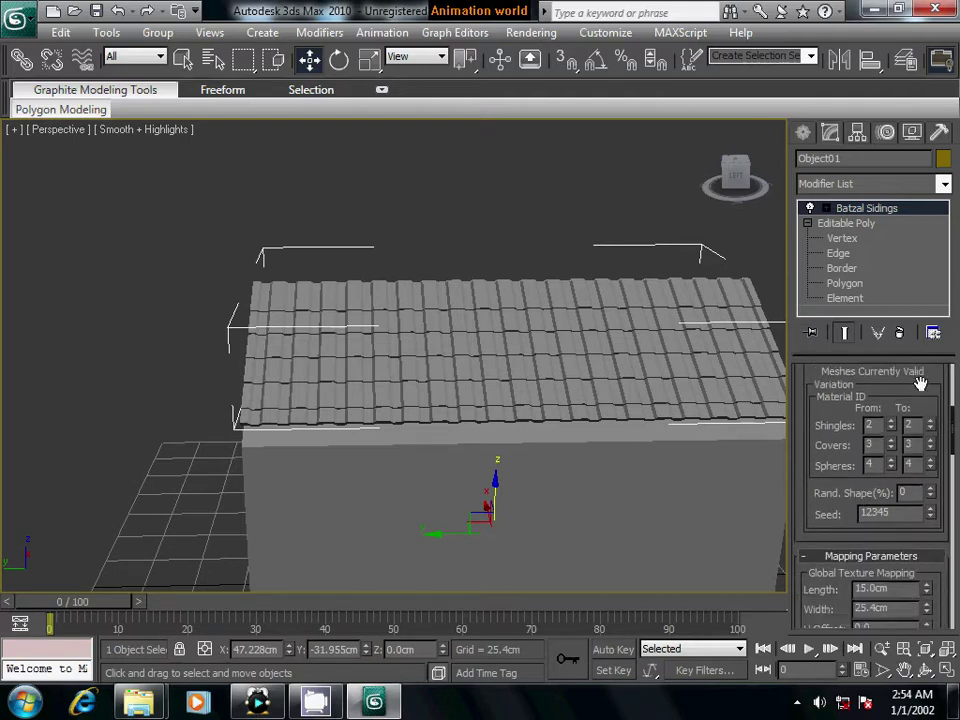
Switch the shingle type to Arc Shin. 3 and rebuild the roof
{"action": "scroll", "coordinate": [920, 383], "scroll_direction": "down", "scroll_amount": 5}
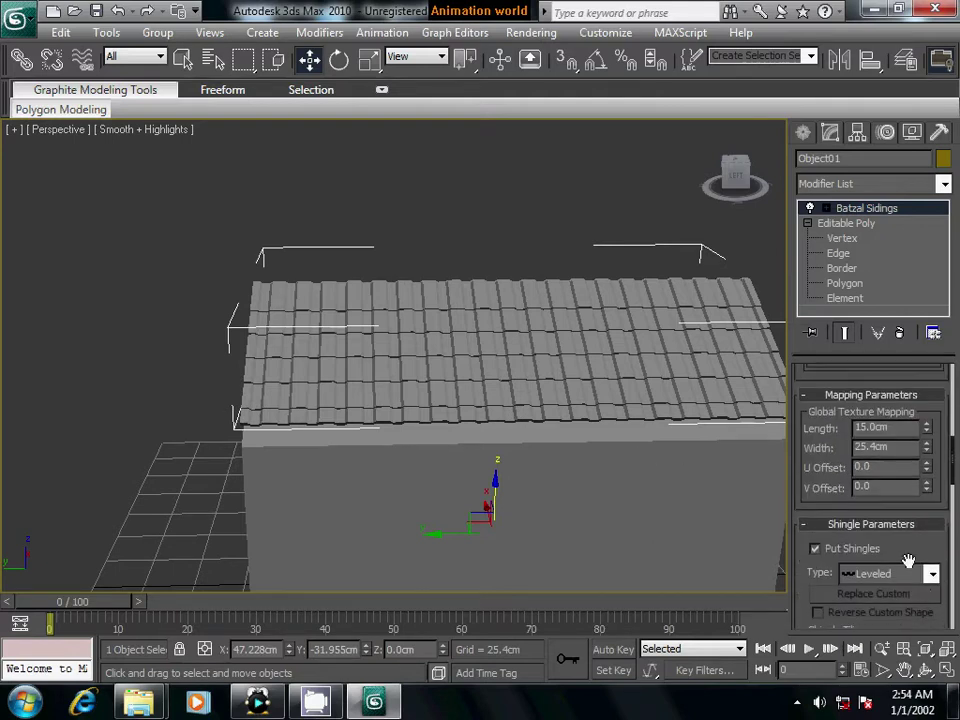
{"action": "left_click", "coordinate": [933, 576]}
{"action": "left_click", "coordinate": [882, 538]}
{"action": "scroll", "coordinate": [812, 464], "scroll_direction": "up", "scroll_amount": 6}
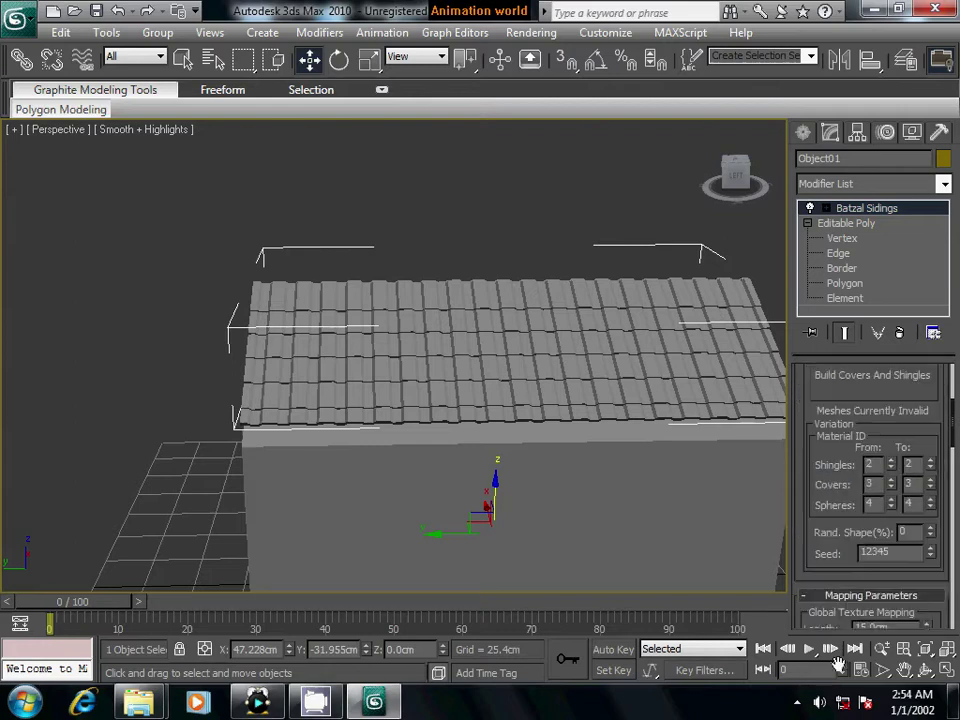
{"action": "left_click", "coordinate": [857, 374]}
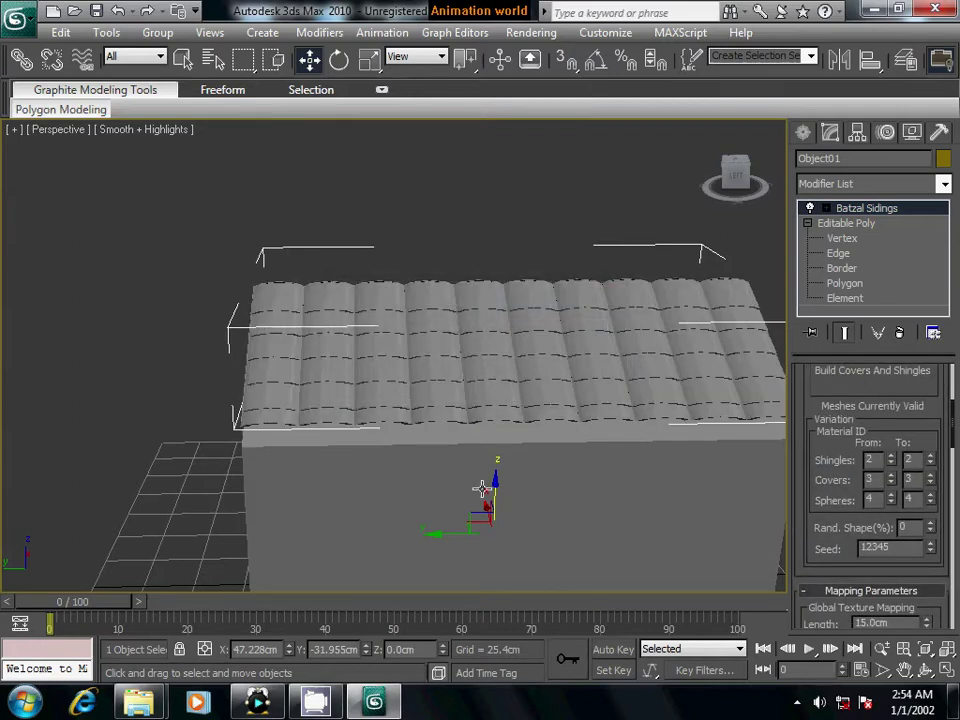
{"action": "mouse_move", "coordinate": [657, 490]}
{"action": "middle_mouse_down", "text": "alt"}
{"action": "mouse_move", "coordinate": [589, 418]}
{"action": "mouse_move", "coordinate": [593, 477]}
{"action": "mouse_move", "coordinate": [542, 489]}
{"action": "mouse_move", "coordinate": [495, 461]}
{"action": "mouse_move", "coordinate": [665, 483]}
{"action": "middle_mouse_up", "text": "alt"}
Rebuild the shingles with a 10cm mapping length
{"action": "scroll", "coordinate": [593, 477], "scroll_direction": "up", "scroll_amount": 5}
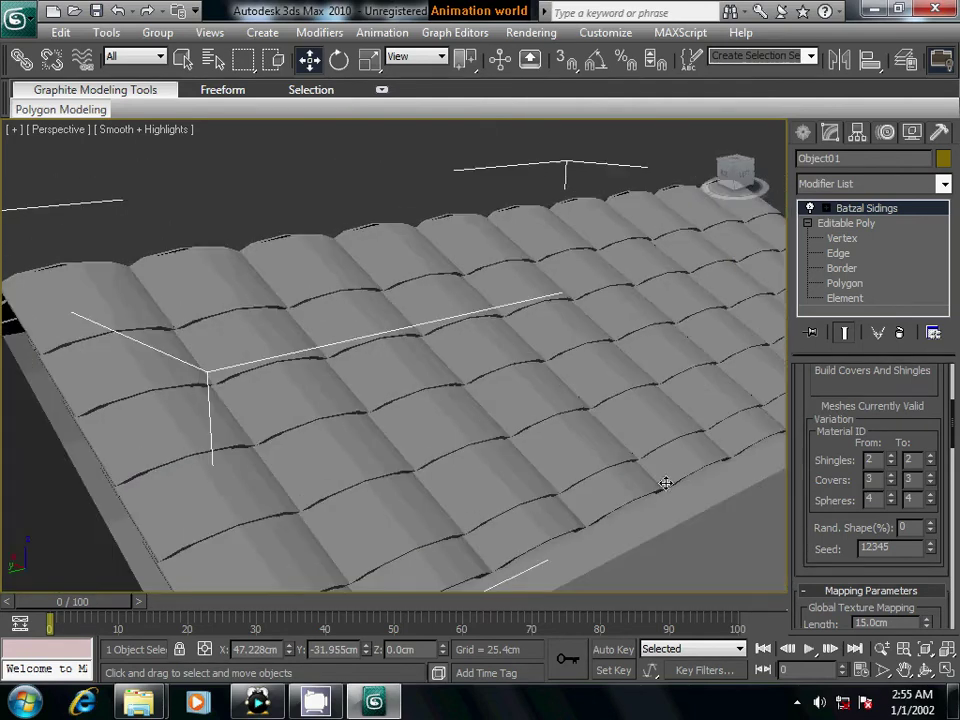
{"action": "scroll", "coordinate": [810, 418], "scroll_direction": "down", "scroll_amount": 1}
{"action": "scroll", "coordinate": [810, 418], "scroll_direction": "down", "scroll_amount": 2}
{"action": "scroll", "coordinate": [810, 418], "scroll_direction": "down", "scroll_amount": 1}
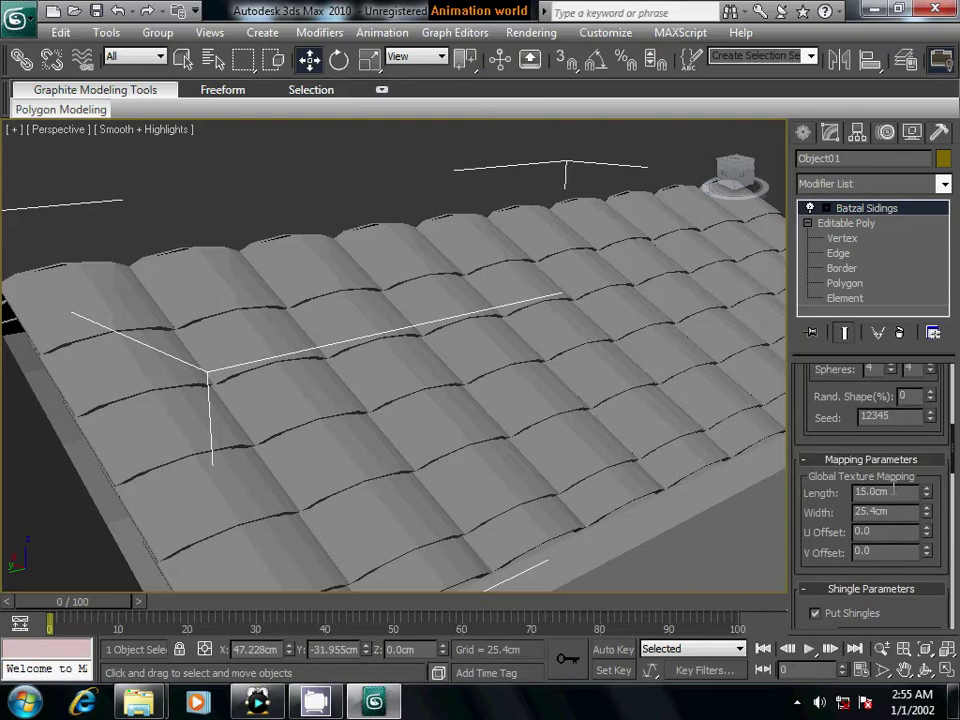
{"action": "type", "text": "10"}
{"action": "left_click_drag", "start_coordinate": [802, 425], "coordinate": [810, 574]}
{"action": "scroll", "coordinate": [848, 463], "scroll_direction": "up", "scroll_amount": 1}
{"action": "left_click", "coordinate": [847, 455]}
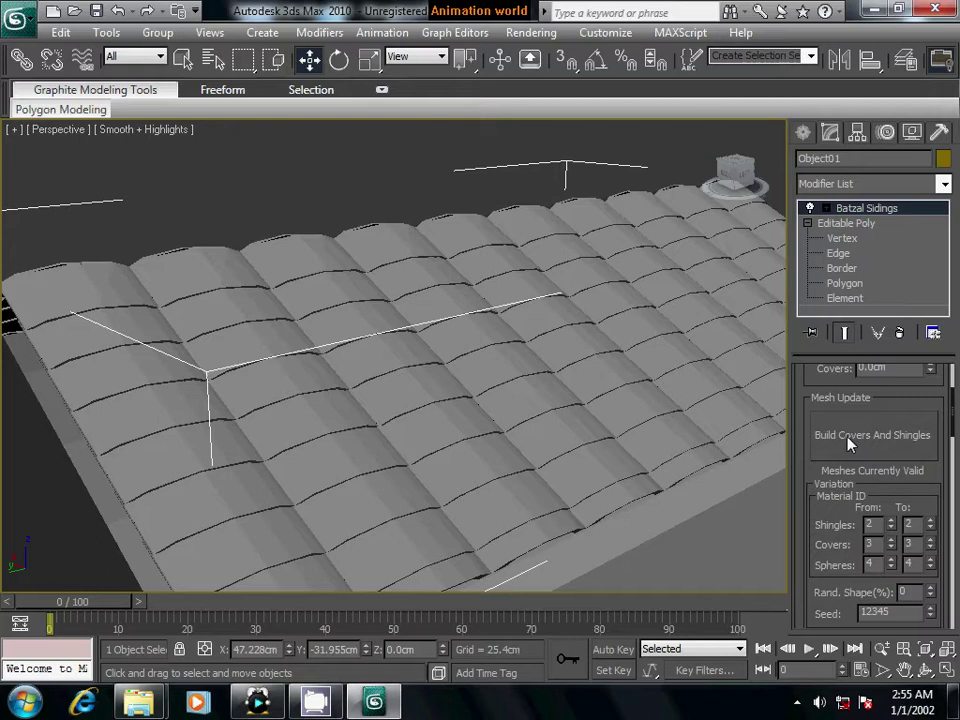
Shorten the mapping length to 5cm and rebuild the denser tile rows
{"action": "left_click_drag", "start_coordinate": [806, 557], "coordinate": [822, 352]}
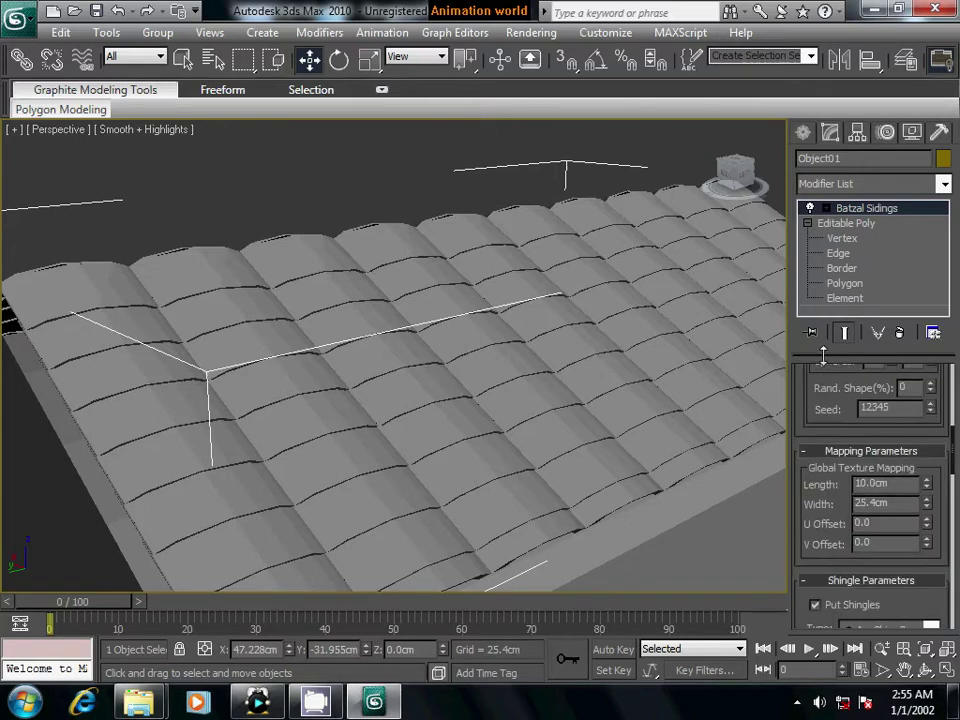
{"action": "double_click", "coordinate": [895, 485]}
{"action": "scroll", "coordinate": [804, 411], "scroll_direction": "up", "scroll_amount": 5}
{"action": "scroll", "coordinate": [861, 459], "scroll_direction": "up", "scroll_amount": 1}
{"action": "left_click", "coordinate": [861, 459]}
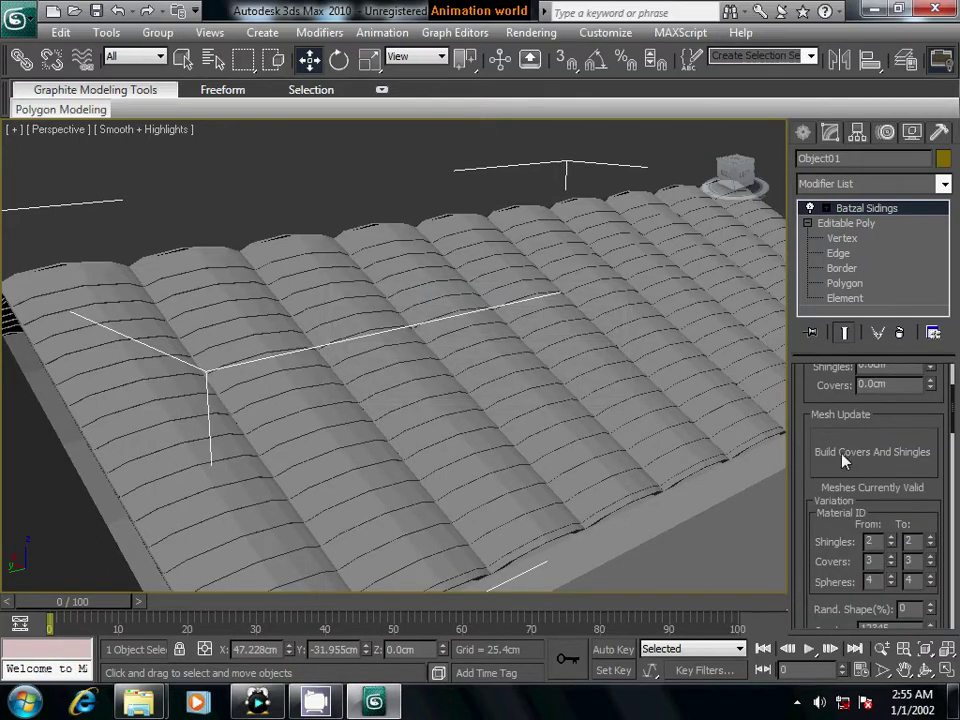
{"action": "mouse_move", "coordinate": [463, 501]}
{"action": "middle_mouse_down", "text": "alt"}
{"action": "mouse_move", "coordinate": [535, 495]}
{"action": "mouse_move", "coordinate": [523, 495]}
{"action": "mouse_move", "coordinate": [521, 510]}
{"action": "mouse_move", "coordinate": [474, 504]}
{"action": "middle_mouse_up", "text": "alt"}
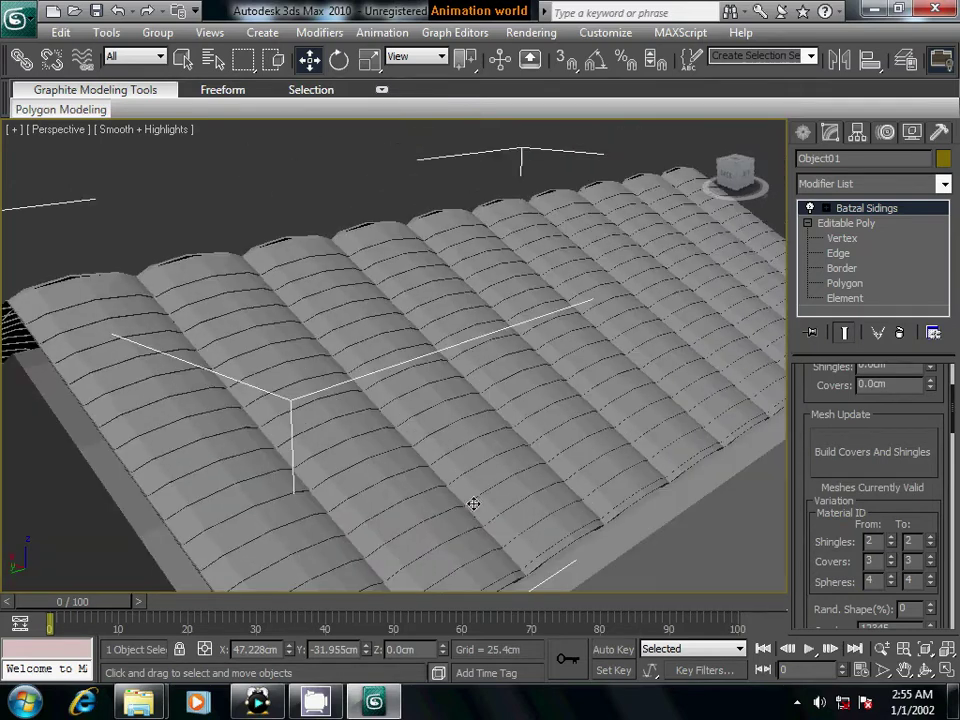
Set the mapping width to 10cm and rebuild the roof tiles
{"action": "left_click_drag", "start_coordinate": [810, 525], "coordinate": [815, 381]}
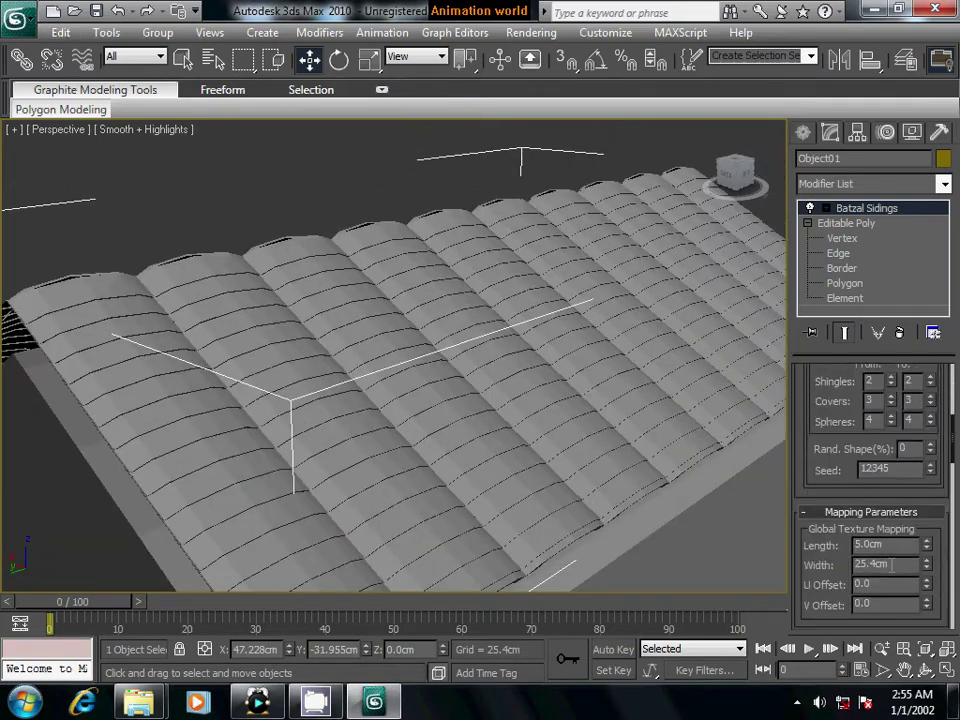
{"action": "left_click_drag", "start_coordinate": [892, 564], "coordinate": [837, 565]}
{"action": "type", "text": "10"}
{"action": "scroll", "coordinate": [817, 494], "scroll_direction": "up", "scroll_amount": 4}
{"action": "left_click", "coordinate": [866, 470]}
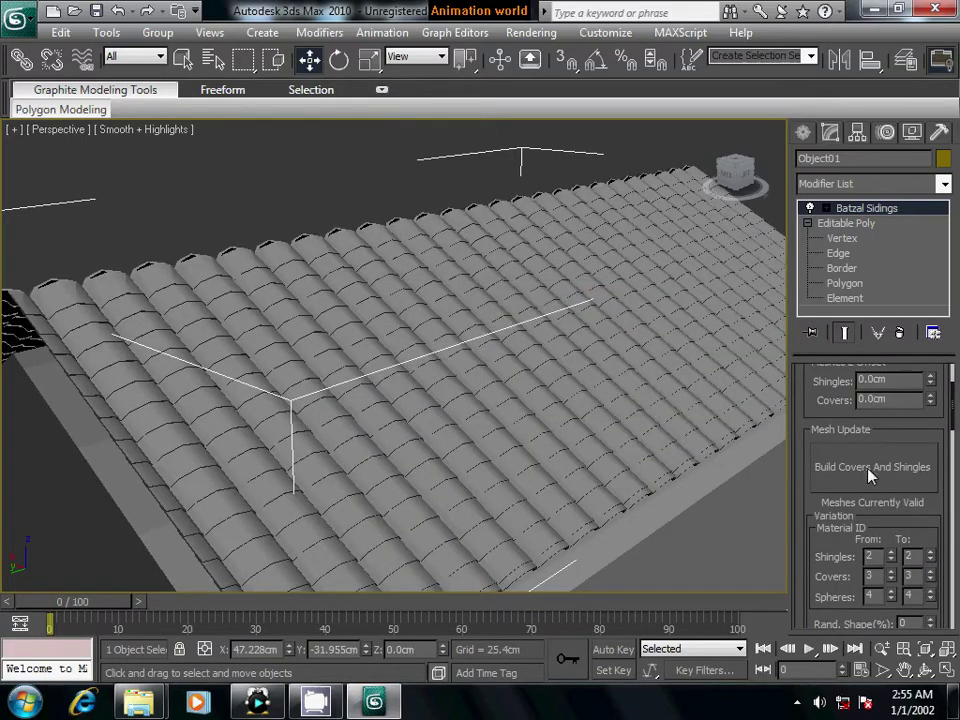
{"action": "mouse_move", "coordinate": [714, 420]}
{"action": "middle_mouse_down", "text": "alt"}
{"action": "mouse_move", "coordinate": [594, 411]}
{"action": "mouse_move", "coordinate": [521, 377]}
{"action": "mouse_move", "coordinate": [639, 388]}
{"action": "mouse_move", "coordinate": [594, 420]}
{"action": "mouse_move", "coordinate": [726, 431]}
{"action": "mouse_move", "coordinate": [782, 420]}
{"action": "mouse_move", "coordinate": [545, 441]}
{"action": "mouse_move", "coordinate": [685, 470]}
{"action": "middle_mouse_up", "text": "alt"}
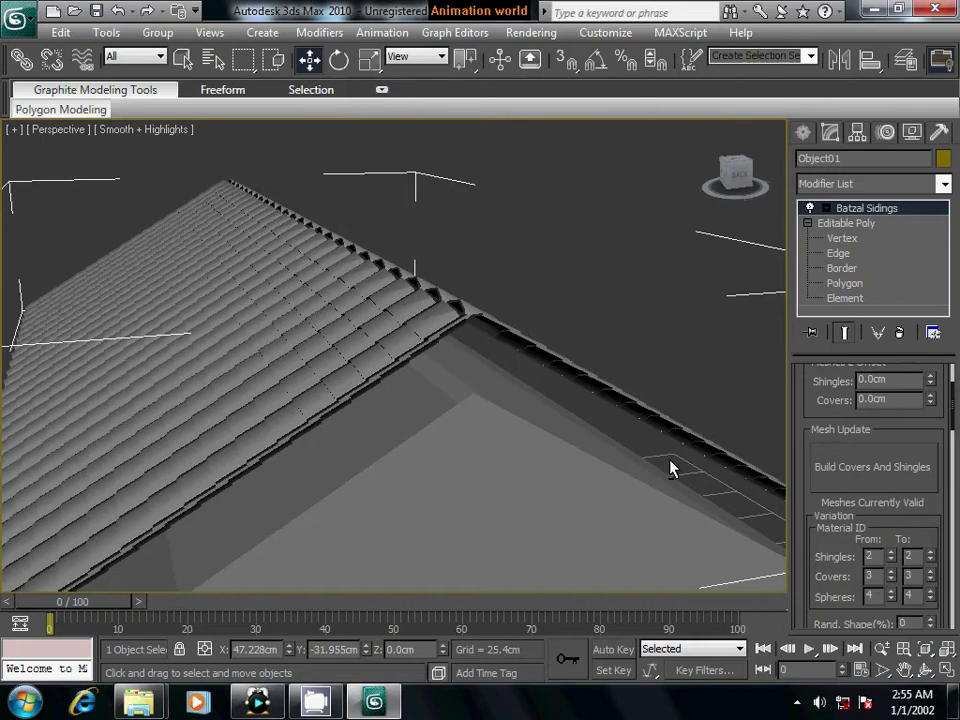
{"action": "scroll", "coordinate": [836, 500], "scroll_direction": "down", "scroll_amount": 5}
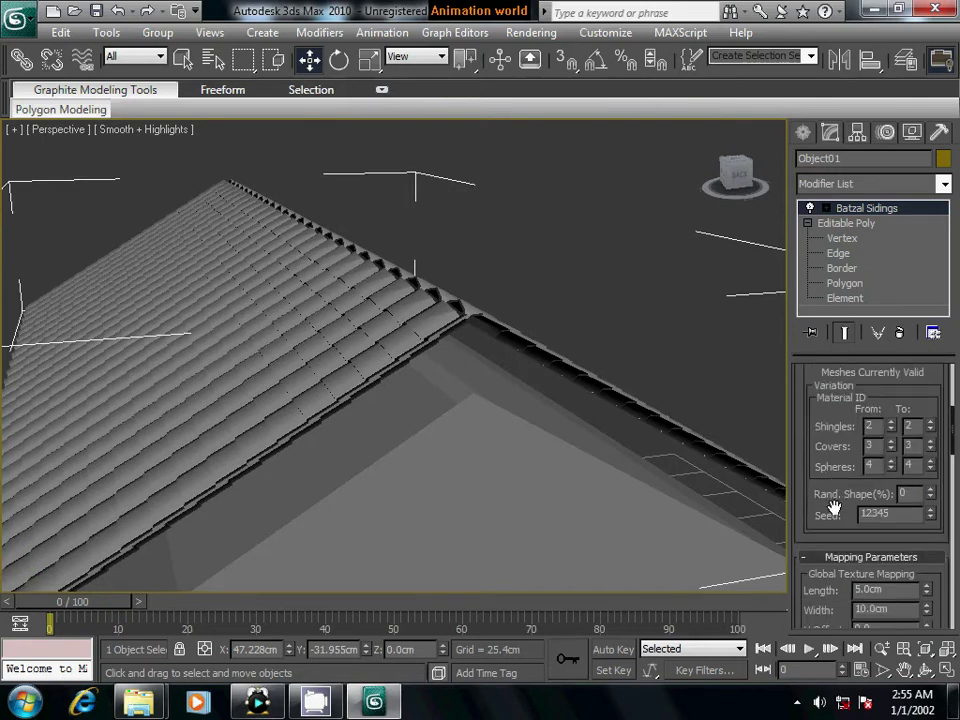
{"action": "scroll", "coordinate": [834, 507], "scroll_direction": "down", "scroll_amount": 1}
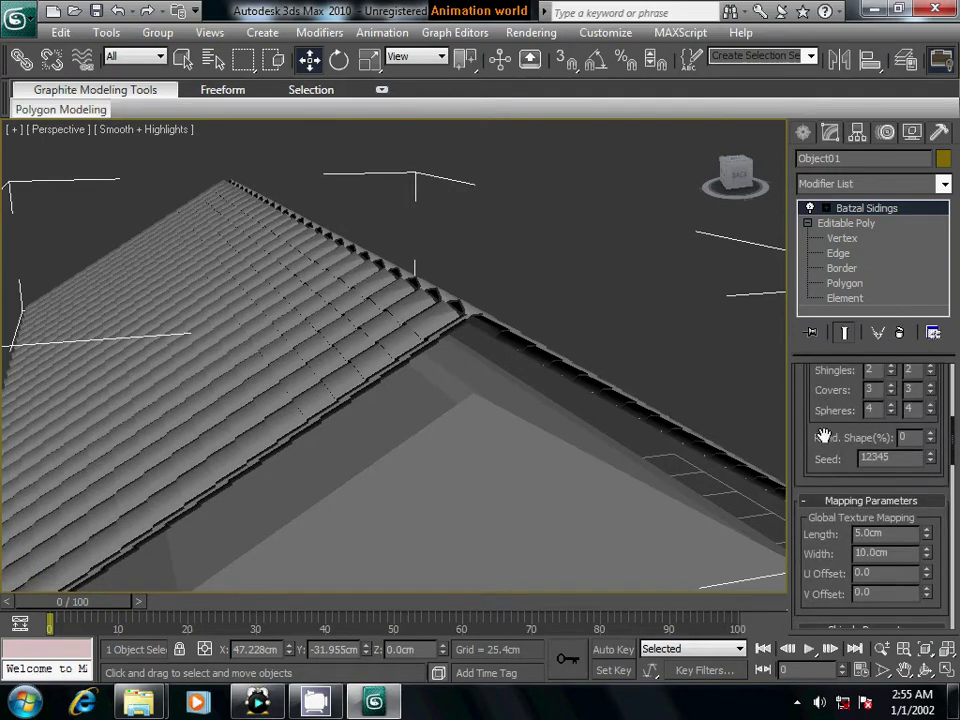
Widen the settings panel, then rebuild the roof with Arc Shin. 2 shingles
{"action": "left_click_drag", "start_coordinate": [787, 367], "coordinate": [620, 367]}
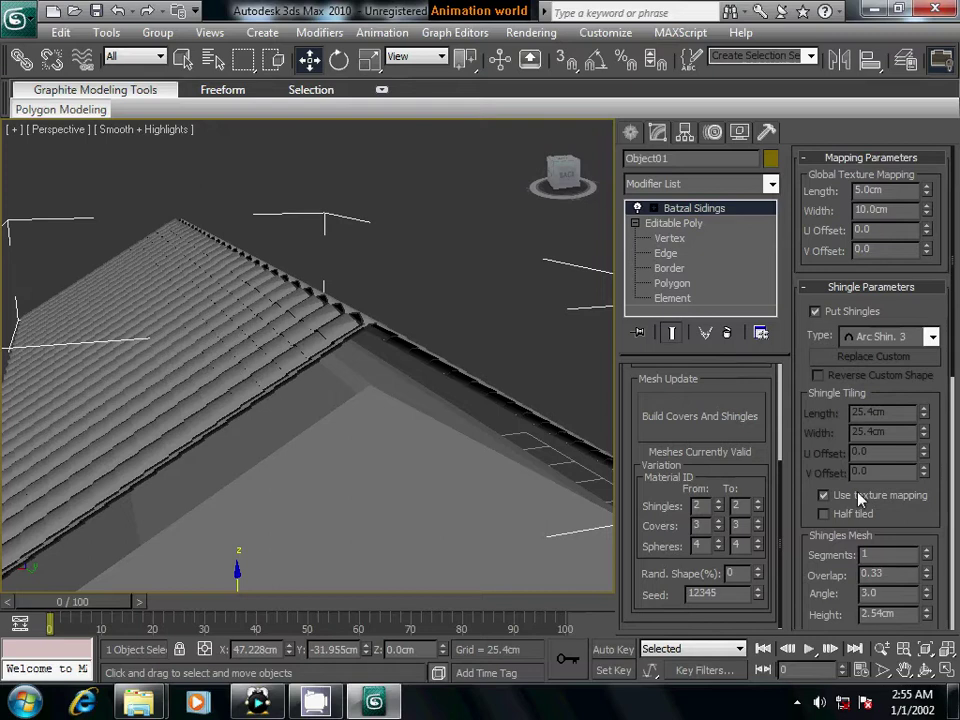
{"action": "left_click", "coordinate": [931, 337]}
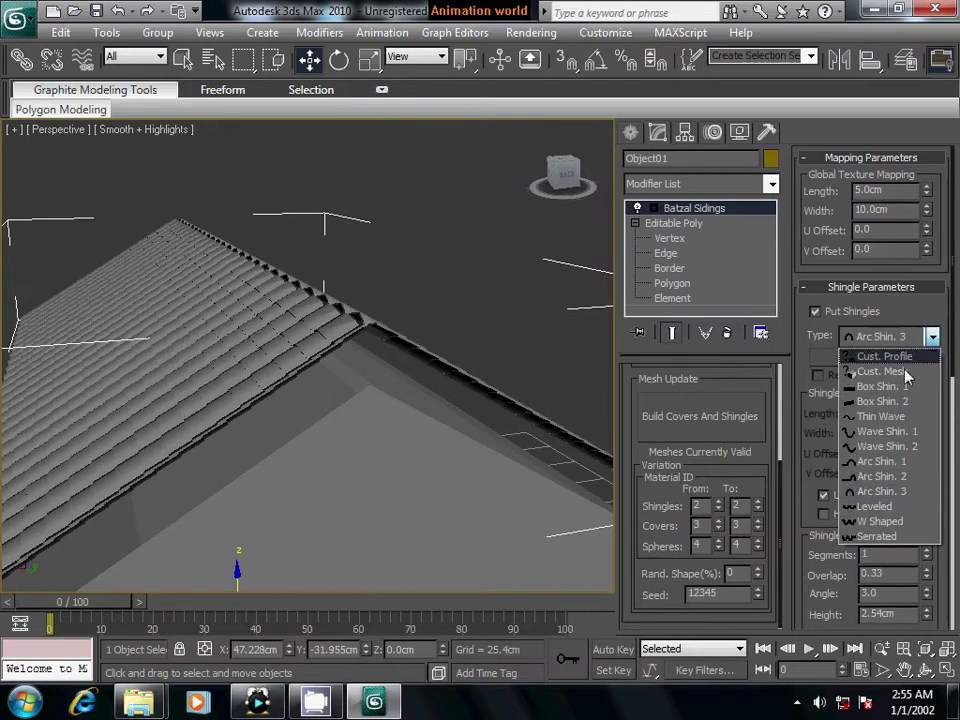
{"action": "left_click", "coordinate": [893, 477]}
{"action": "left_click", "coordinate": [730, 425]}
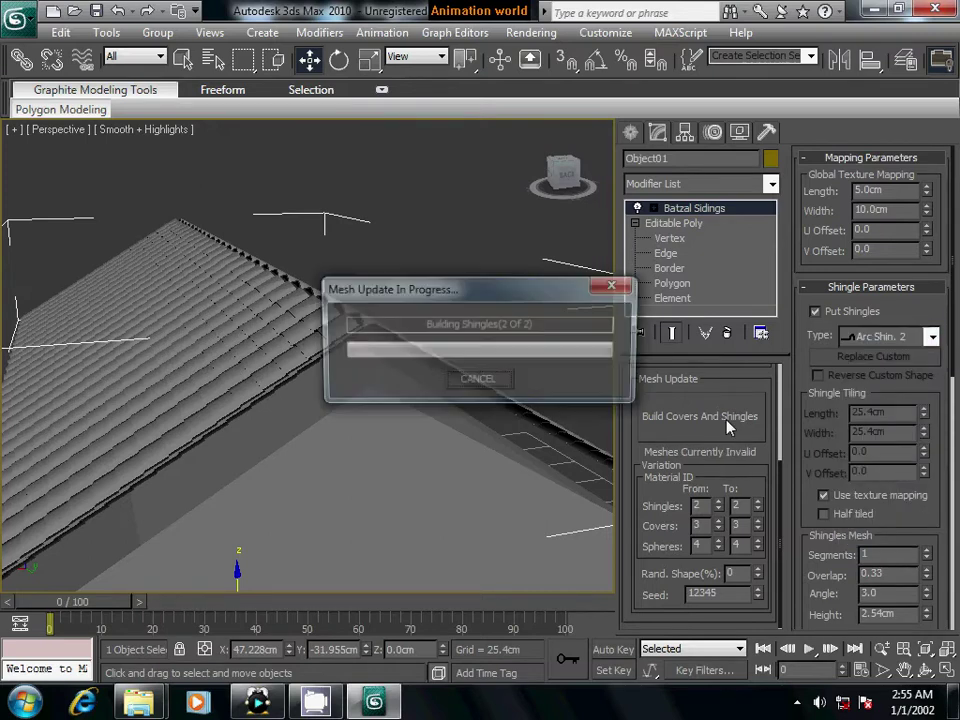
{"action": "mouse_move", "coordinate": [446, 461]}
{"action": "middle_mouse_down", "text": "alt"}
{"action": "mouse_move", "coordinate": [527, 437]}
{"action": "mouse_move", "coordinate": [499, 429]}
{"action": "mouse_move", "coordinate": [499, 407]}
{"action": "mouse_move", "coordinate": [560, 431]}
{"action": "mouse_move", "coordinate": [405, 469]}
{"action": "mouse_move", "coordinate": [454, 459]}
{"action": "middle_mouse_up", "text": "alt"}
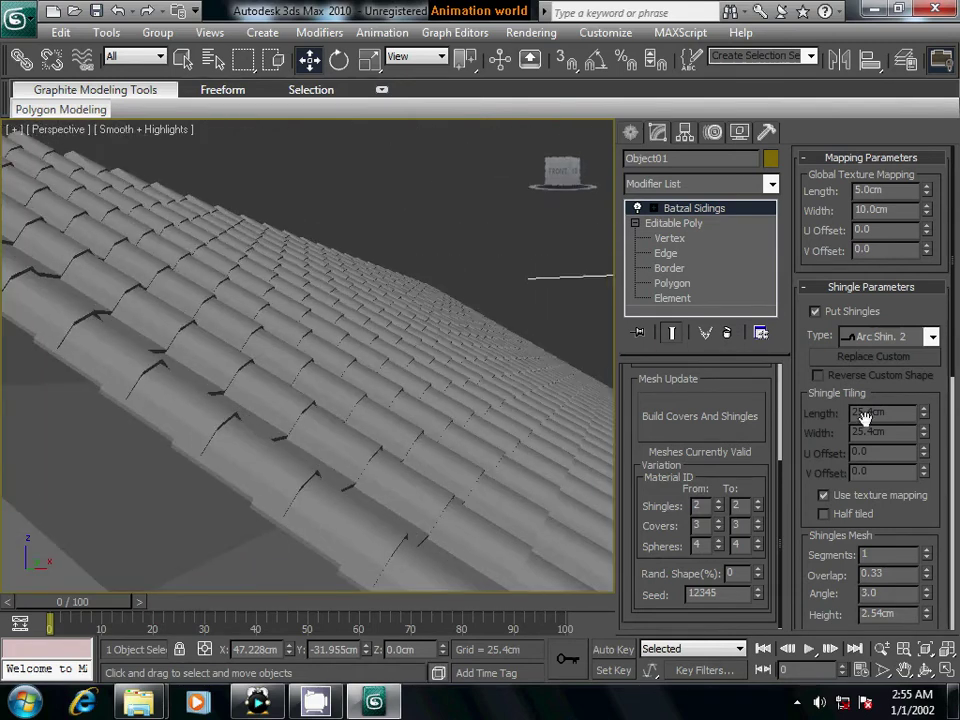
Switch the shingle type to Serrated and rebuild the shingles
{"action": "left_click", "coordinate": [932, 337]}
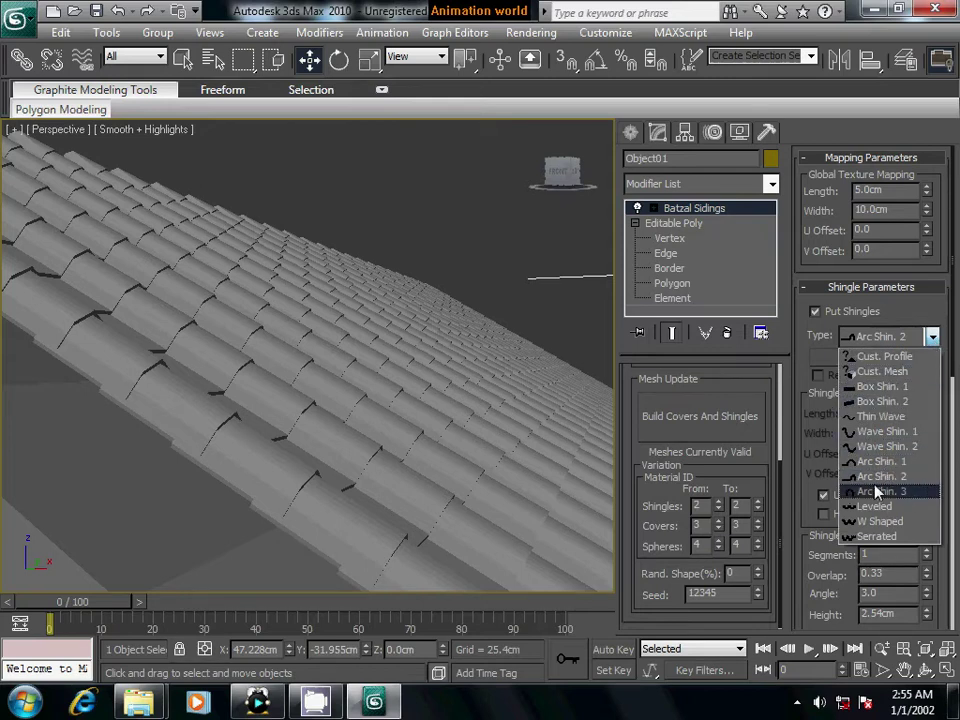
{"action": "left_click", "coordinate": [876, 536]}
{"action": "left_click", "coordinate": [724, 418]}
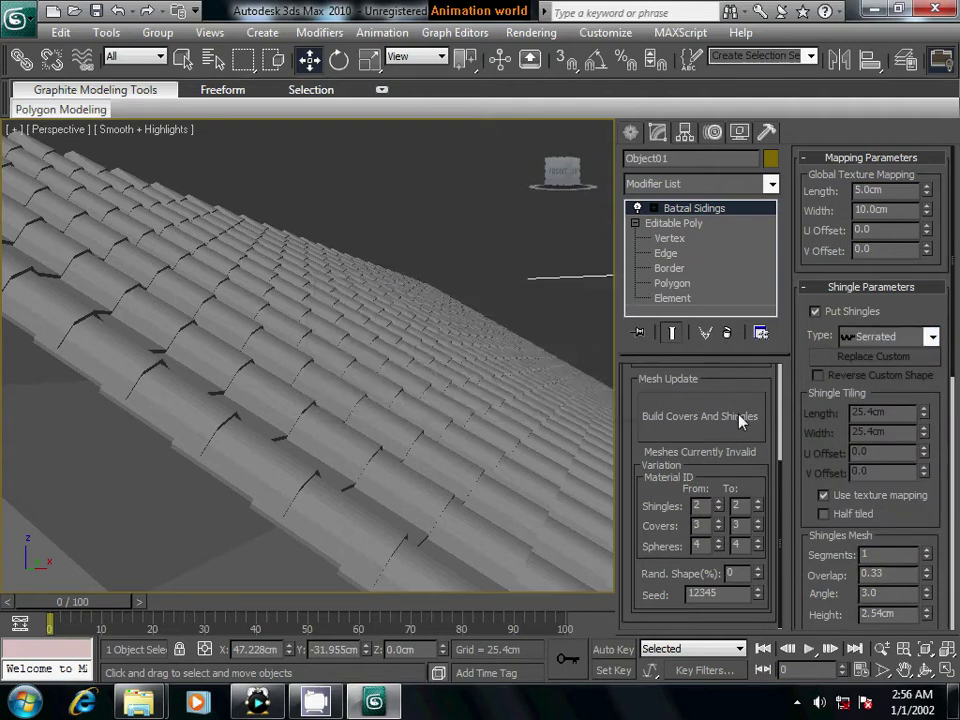
{"action": "mouse_move", "coordinate": [481, 428]}
{"action": "middle_mouse_down", "text": "alt"}
{"action": "mouse_move", "coordinate": [422, 469]}
{"action": "mouse_move", "coordinate": [392, 452]}
{"action": "mouse_move", "coordinate": [388, 433]}
{"action": "mouse_move", "coordinate": [424, 424]}
{"action": "mouse_move", "coordinate": [435, 409]}
{"action": "middle_mouse_up", "text": "alt"}
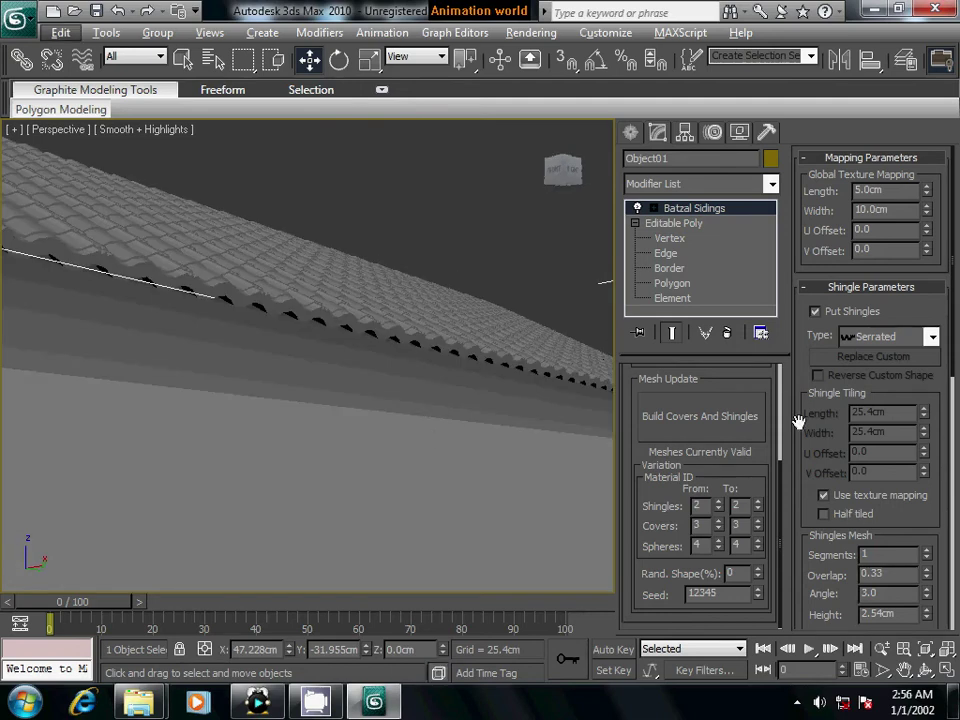
{"action": "mouse_move", "coordinate": [397, 437]}
{"action": "middle_mouse_down", "text": "alt"}
{"action": "mouse_move", "coordinate": [339, 456]}
{"action": "mouse_move", "coordinate": [369, 465]}
{"action": "mouse_move", "coordinate": [424, 442]}
{"action": "middle_mouse_up", "text": "alt"}
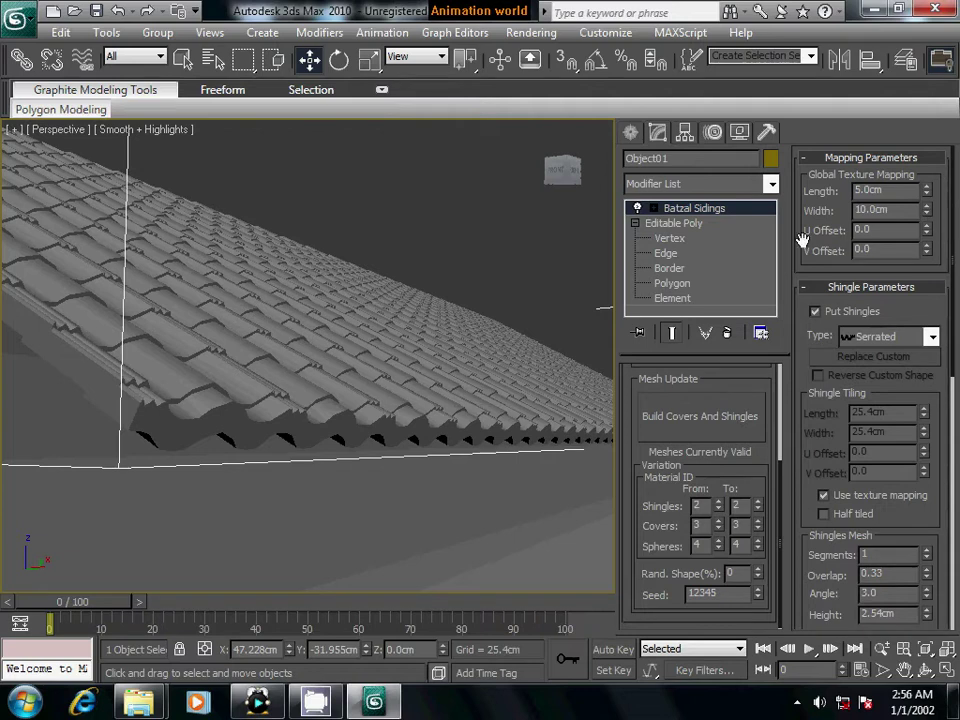
{"action": "mouse_move", "coordinate": [795, 253]}
{"action": "left_mouse_down"}
{"action": "mouse_move", "coordinate": [810, 178]}
{"action": "mouse_move", "coordinate": [809, 258]}
{"action": "left_mouse_up"}
{"action": "left_click_drag", "start_coordinate": [801, 476], "coordinate": [801, 448]}
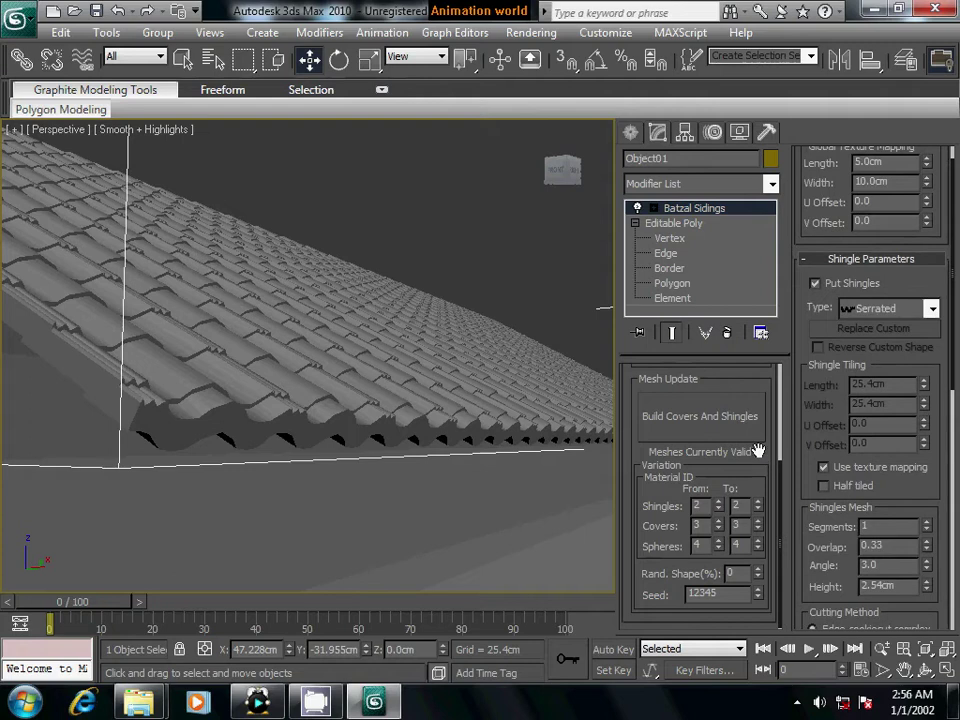
{"action": "left_click_drag", "start_coordinate": [760, 372], "coordinate": [760, 380]}
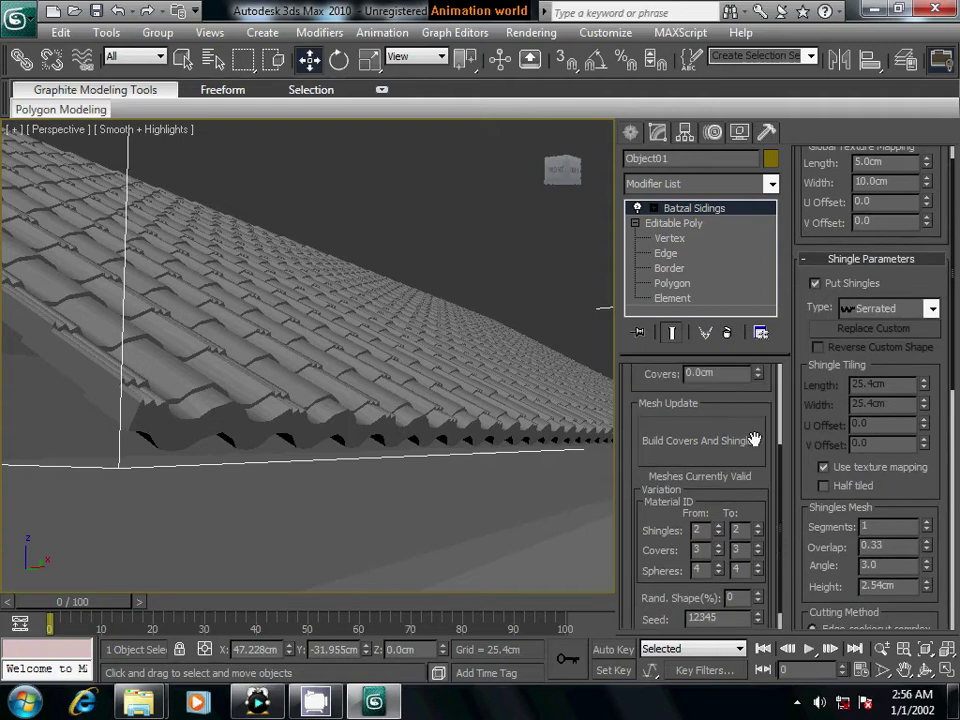
{"action": "left_click_drag", "start_coordinate": [750, 428], "coordinate": [744, 569]}
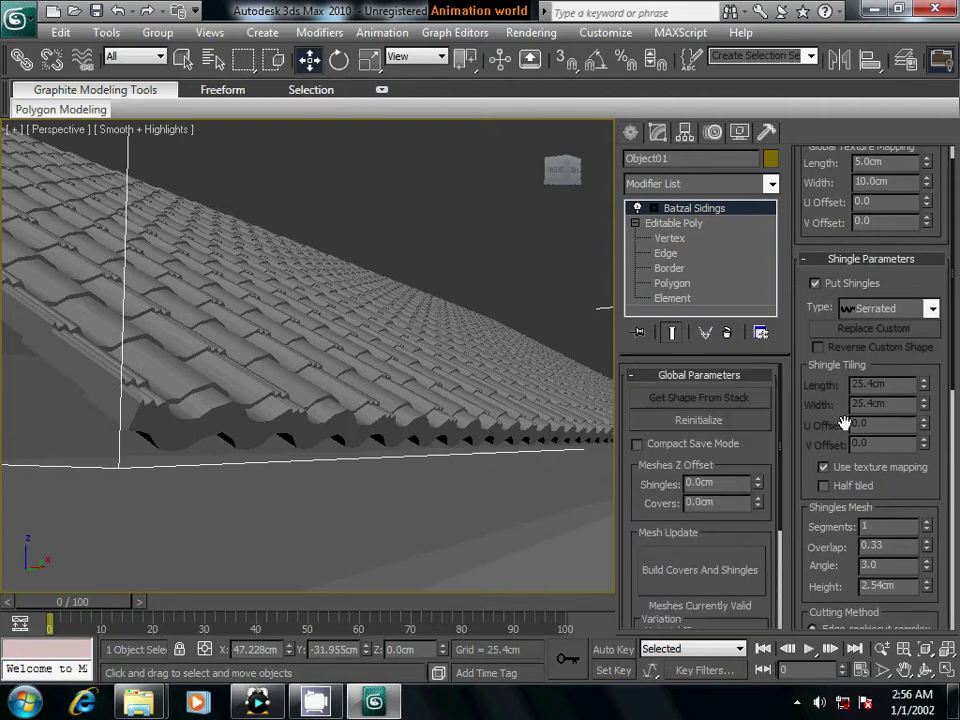
{"action": "left_click_drag", "start_coordinate": [806, 330], "coordinate": [825, 443]}
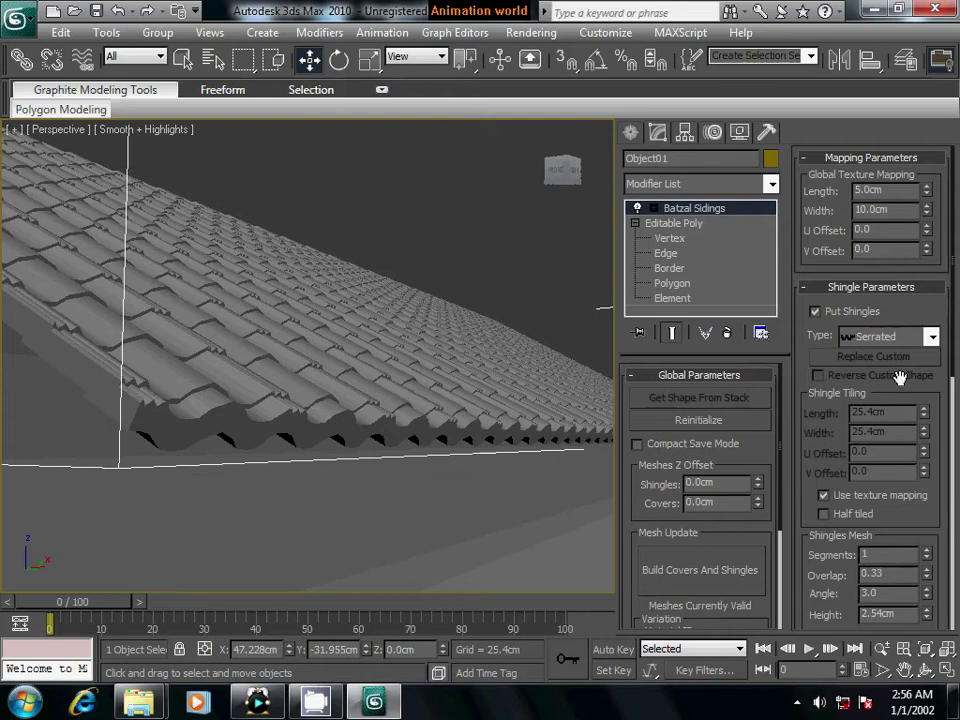
{"action": "scroll", "coordinate": [900, 370], "scroll_direction": "down", "scroll_amount": 1}
{"action": "scroll", "coordinate": [905, 364], "scroll_direction": "down", "scroll_amount": 2}
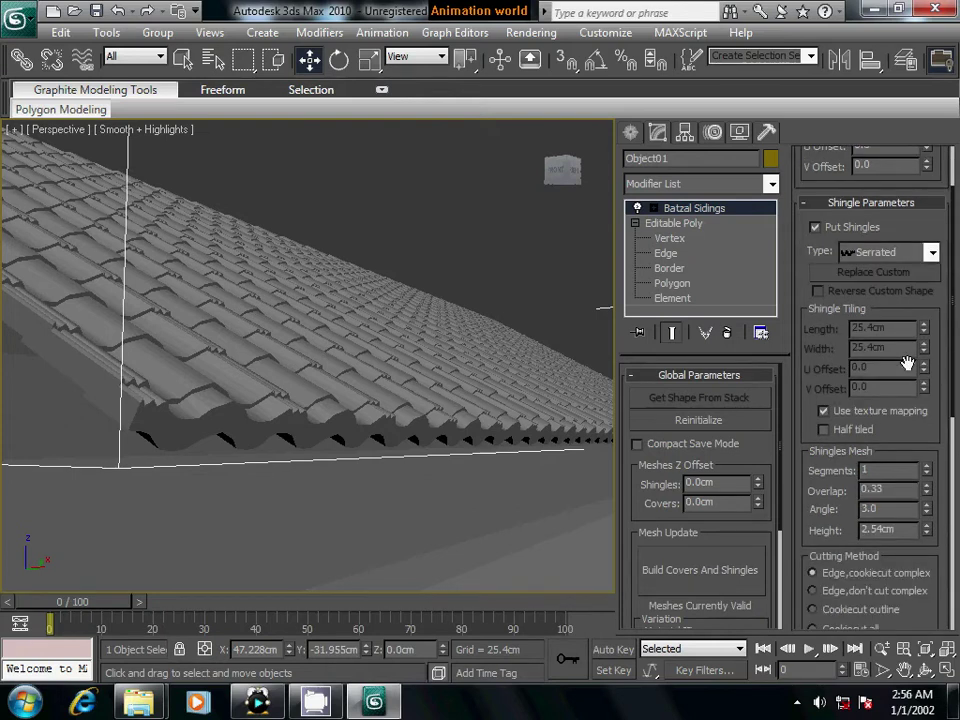
{"action": "scroll", "coordinate": [906, 363], "scroll_direction": "down", "scroll_amount": 3}
{"action": "scroll", "coordinate": [906, 363], "scroll_direction": "down", "scroll_amount": 3}
{"action": "scroll", "coordinate": [906, 363], "scroll_direction": "down", "scroll_amount": 3}
{"action": "scroll", "coordinate": [906, 363], "scroll_direction": "down", "scroll_amount": 4}
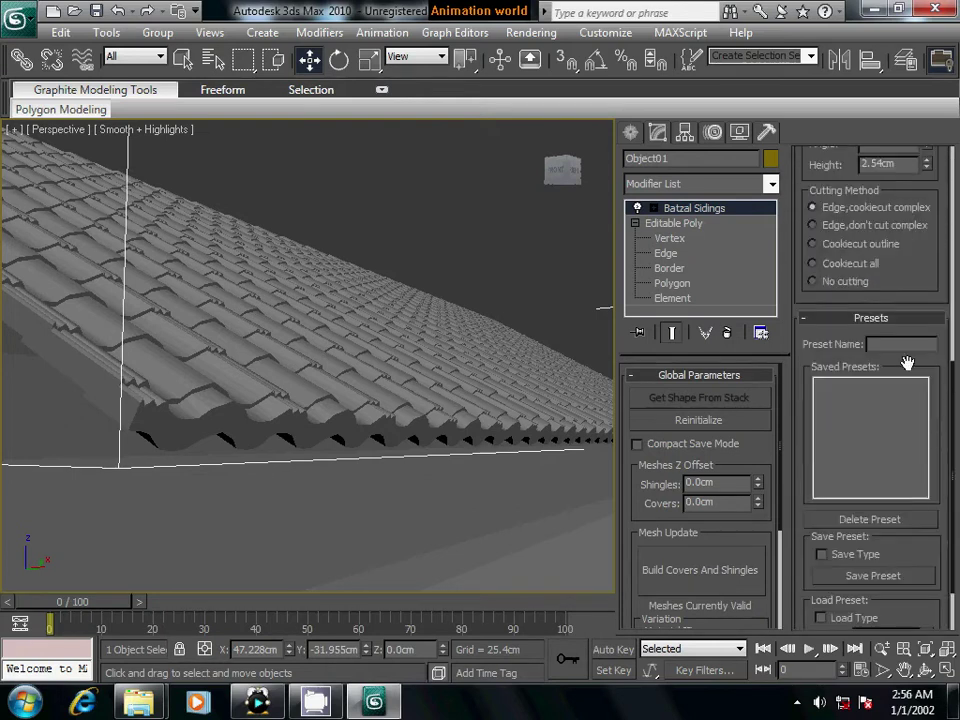
{"action": "scroll", "coordinate": [906, 363], "scroll_direction": "down", "scroll_amount": 3}
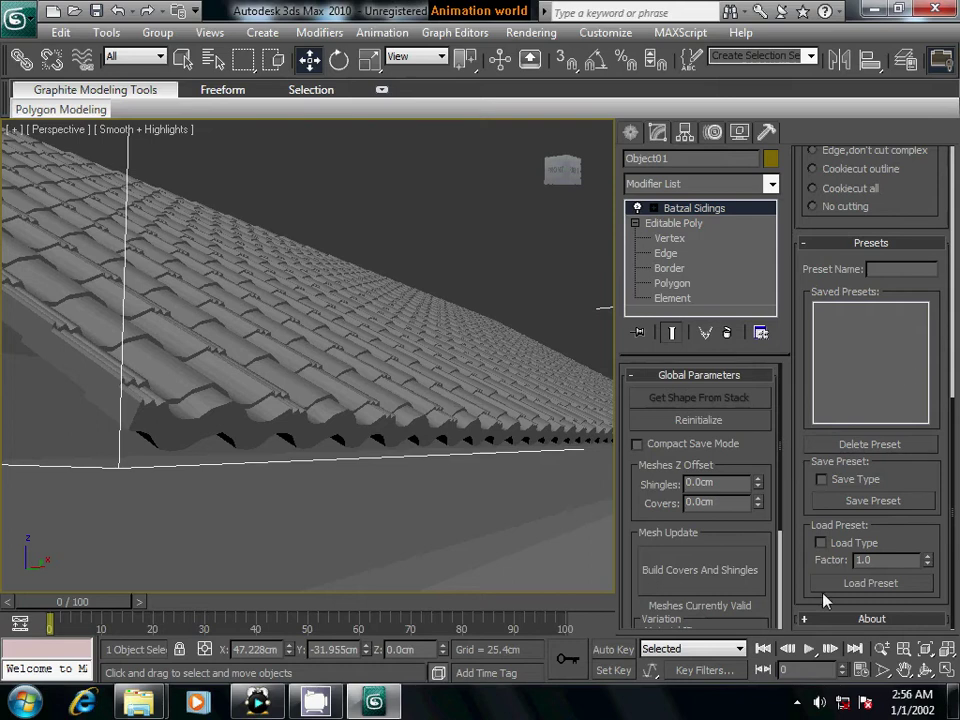
{"action": "left_click", "coordinate": [806, 620]}
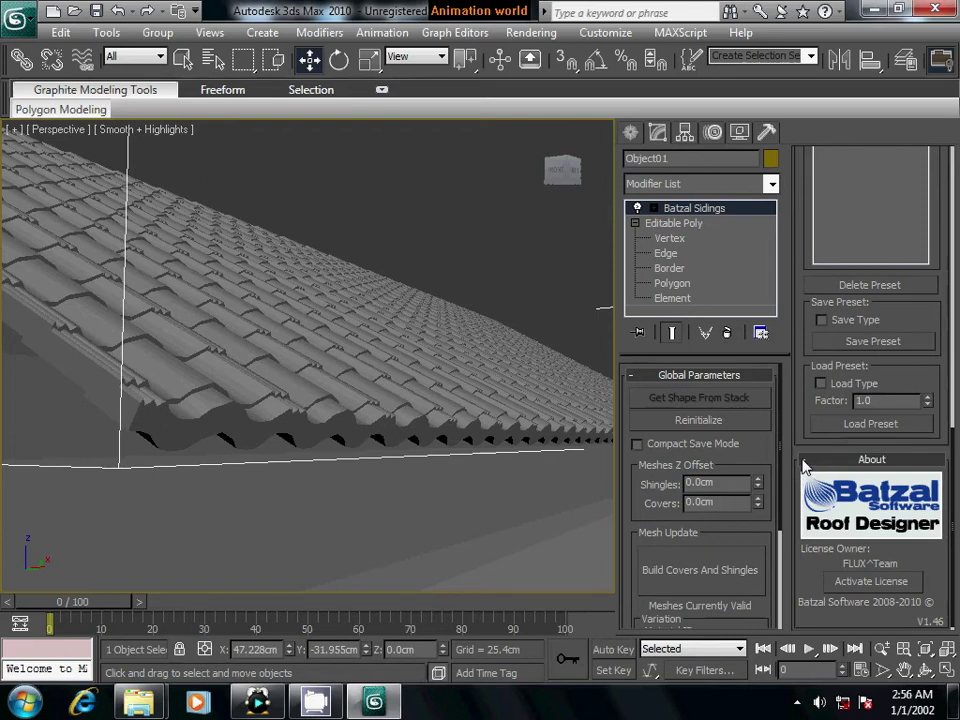
{"action": "left_click", "coordinate": [805, 461]}
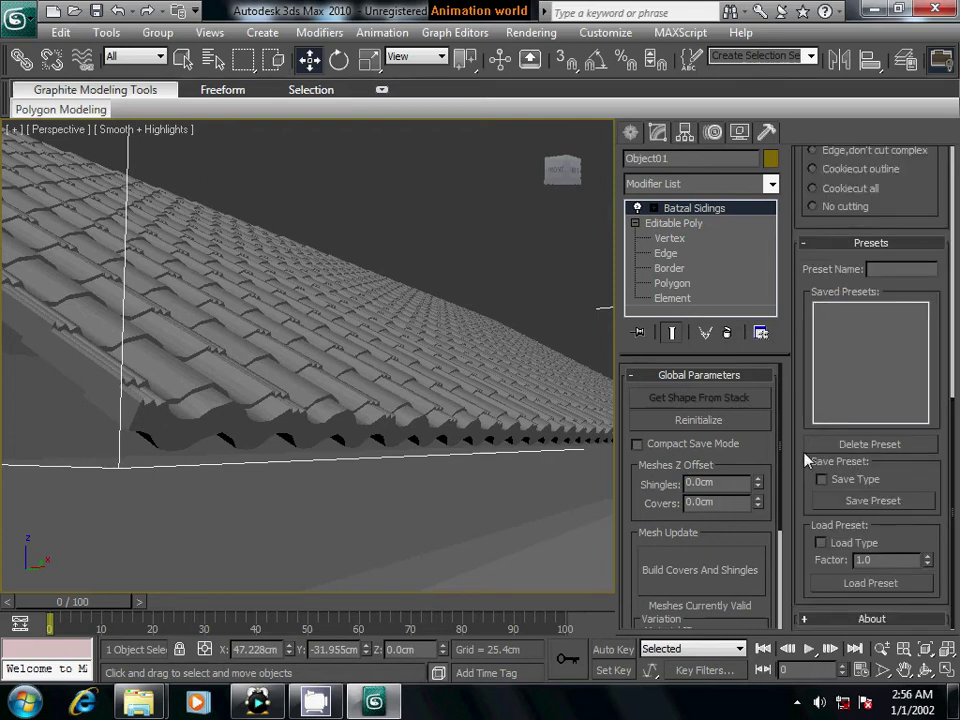
{"action": "scroll", "coordinate": [832, 628], "scroll_direction": "up", "scroll_amount": 5}
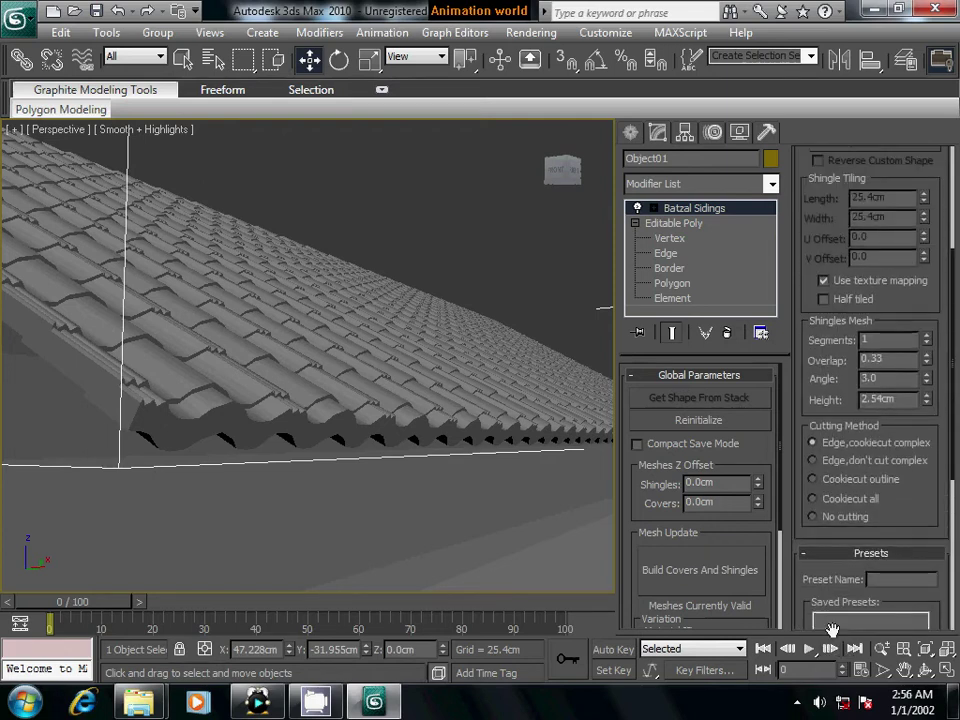
Rebuild the shingles with the Edge,don't cut complex cutting method and inspect both slopes
{"action": "left_click", "coordinate": [813, 460]}
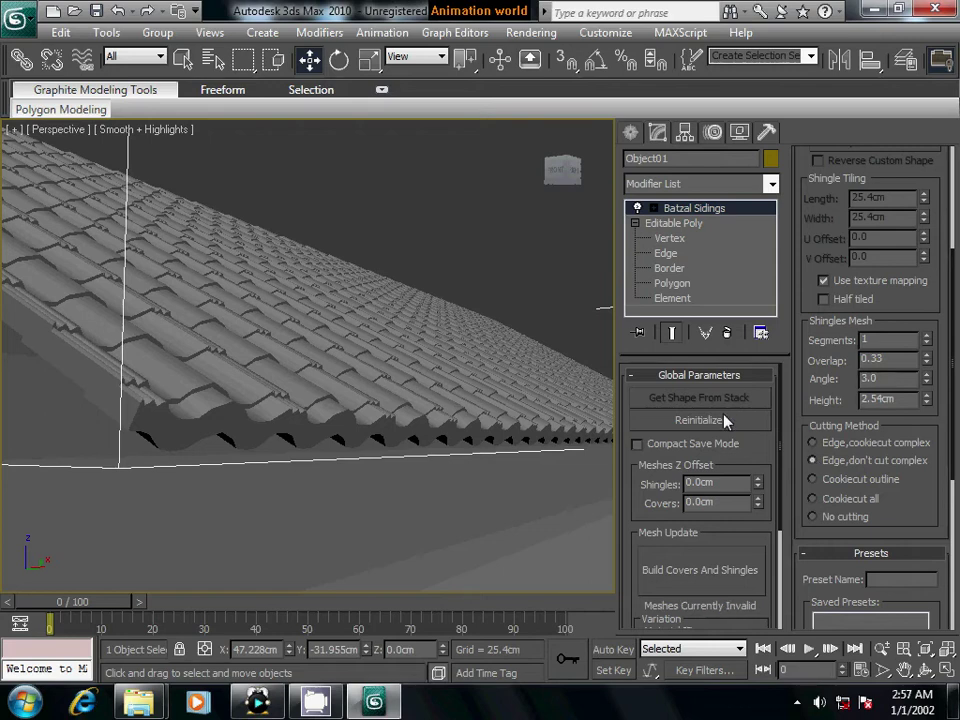
{"action": "left_click", "coordinate": [706, 580]}
{"action": "middle_click_drag", "start_coordinate": [459, 437], "coordinate": [504, 463], "text": "alt"}
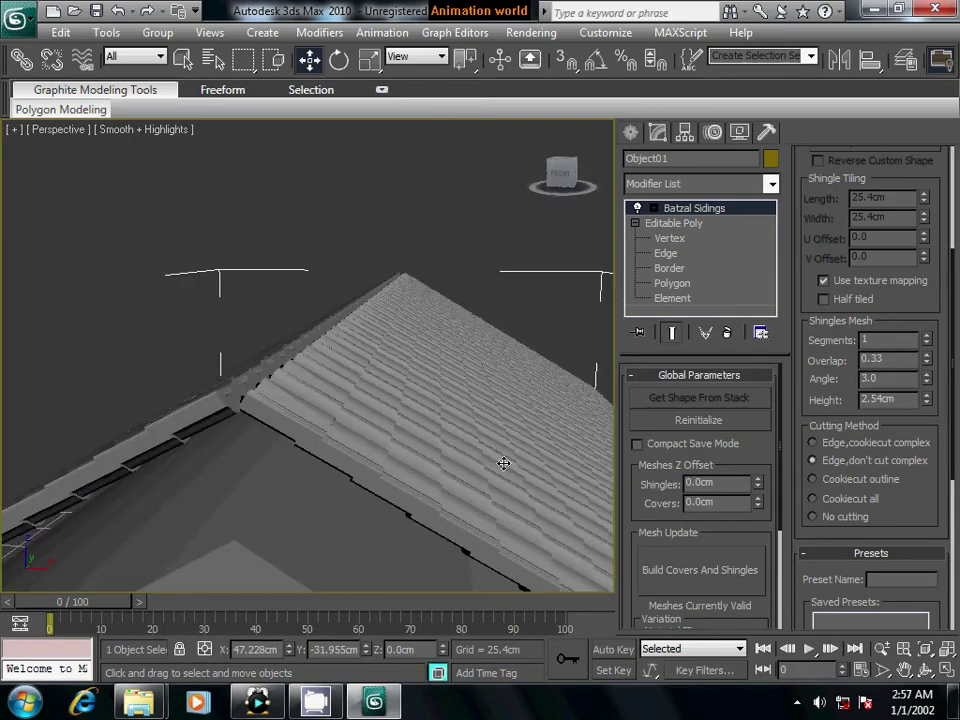
{"action": "mouse_move", "coordinate": [525, 461]}
{"action": "middle_mouse_down", "text": "alt"}
{"action": "mouse_move", "coordinate": [454, 476]}
{"action": "mouse_move", "coordinate": [462, 477]}
{"action": "mouse_move", "coordinate": [483, 477]}
{"action": "mouse_move", "coordinate": [360, 446]}
{"action": "middle_mouse_up", "text": "alt"}
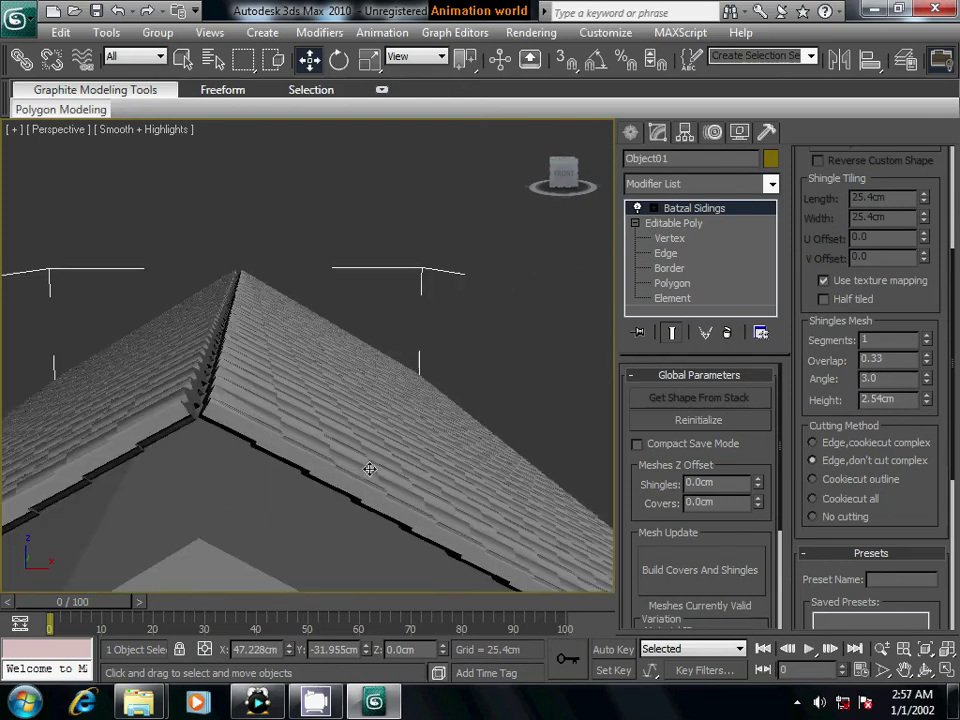
{"action": "scroll", "coordinate": [375, 468], "scroll_direction": "up", "scroll_amount": 2}
{"action": "scroll", "coordinate": [381, 467], "scroll_direction": "up", "scroll_amount": 1}
{"action": "scroll", "coordinate": [381, 467], "scroll_direction": "up", "scroll_amount": 2}
{"action": "scroll", "coordinate": [391, 456], "scroll_direction": "up", "scroll_amount": 1}
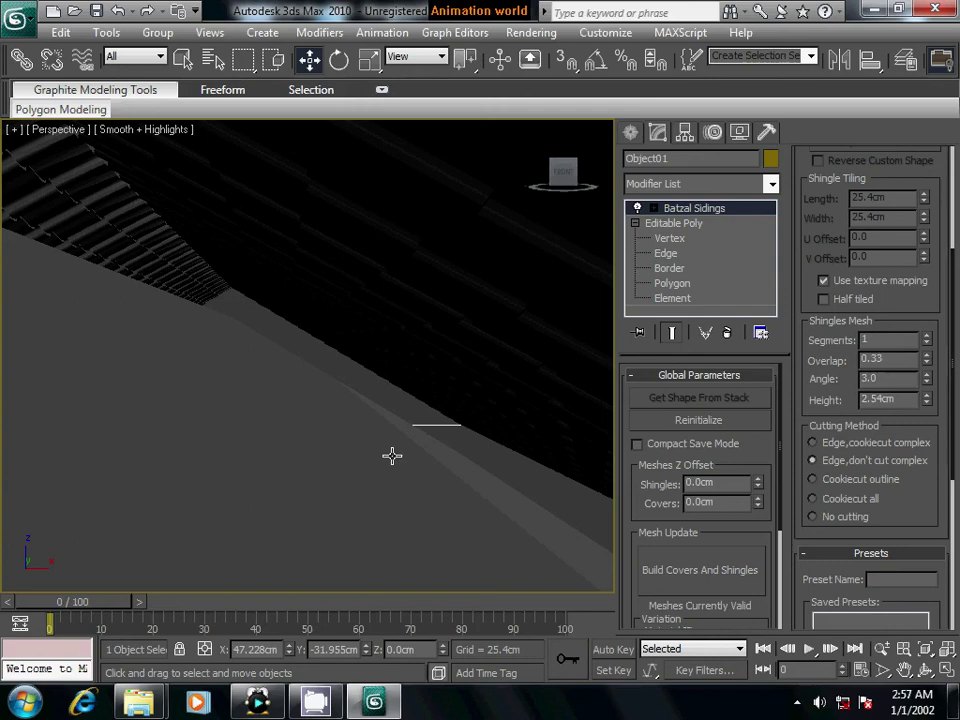
{"action": "scroll", "coordinate": [309, 420], "scroll_direction": "down", "scroll_amount": 2}
{"action": "scroll", "coordinate": [306, 426], "scroll_direction": "down", "scroll_amount": 1}
{"action": "scroll", "coordinate": [309, 429], "scroll_direction": "down", "scroll_amount": 1}
{"action": "scroll", "coordinate": [312, 432], "scroll_direction": "down", "scroll_amount": 1}
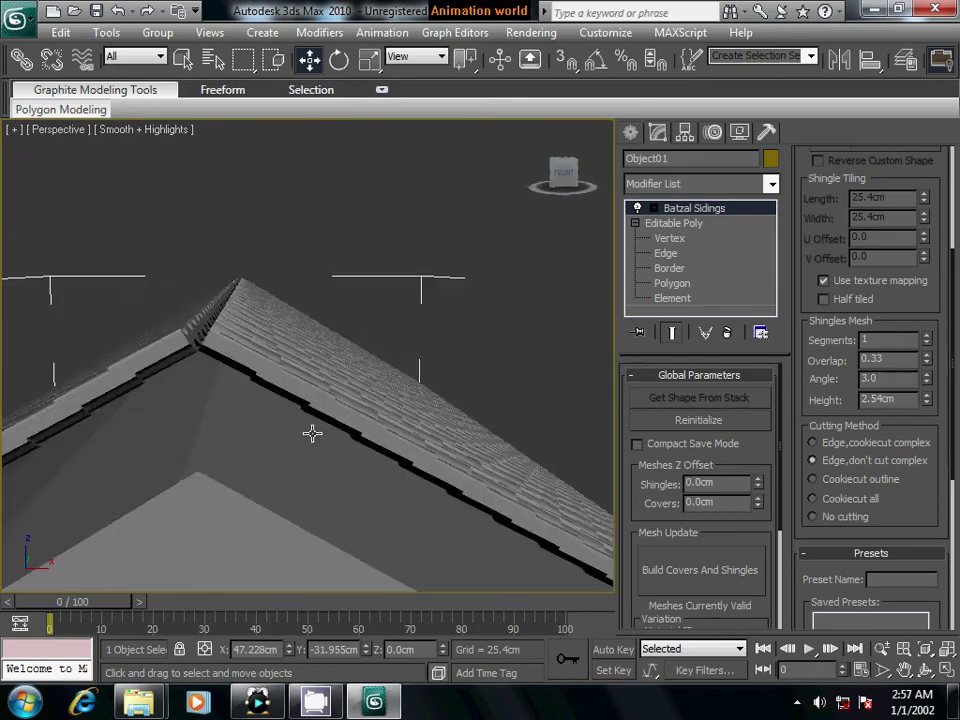
{"action": "scroll", "coordinate": [312, 433], "scroll_direction": "down", "scroll_amount": 2}
{"action": "scroll", "coordinate": [310, 438], "scroll_direction": "down", "scroll_amount": 2}
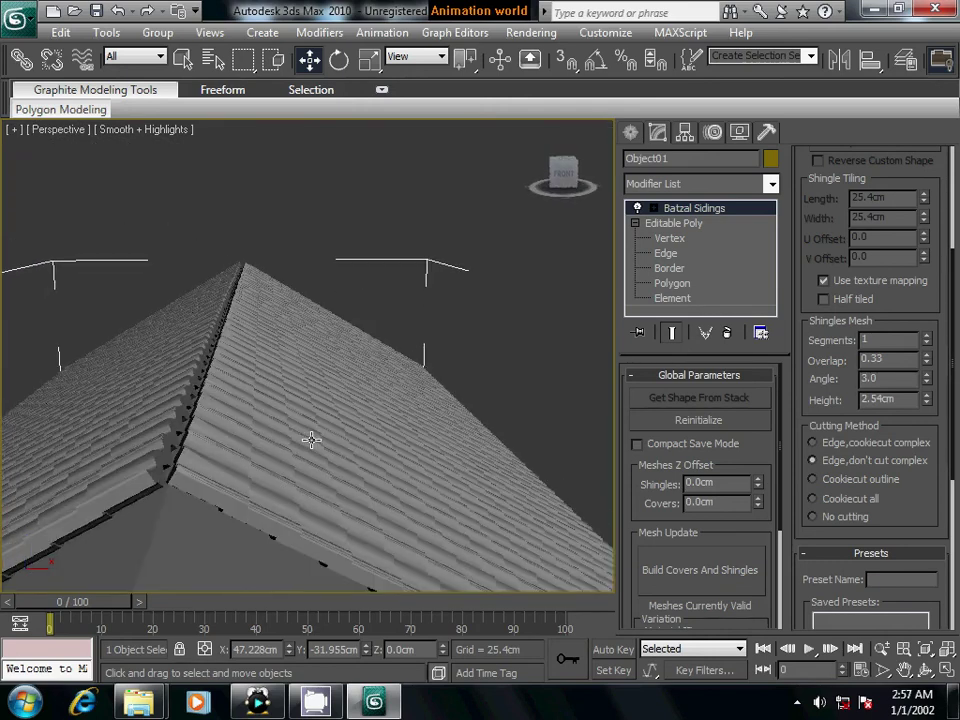
Rebuild with Edge,cookiecut complex cutting, then reinitialize to clear all shingles
{"action": "left_click", "coordinate": [813, 443]}
{"action": "left_click", "coordinate": [703, 569]}
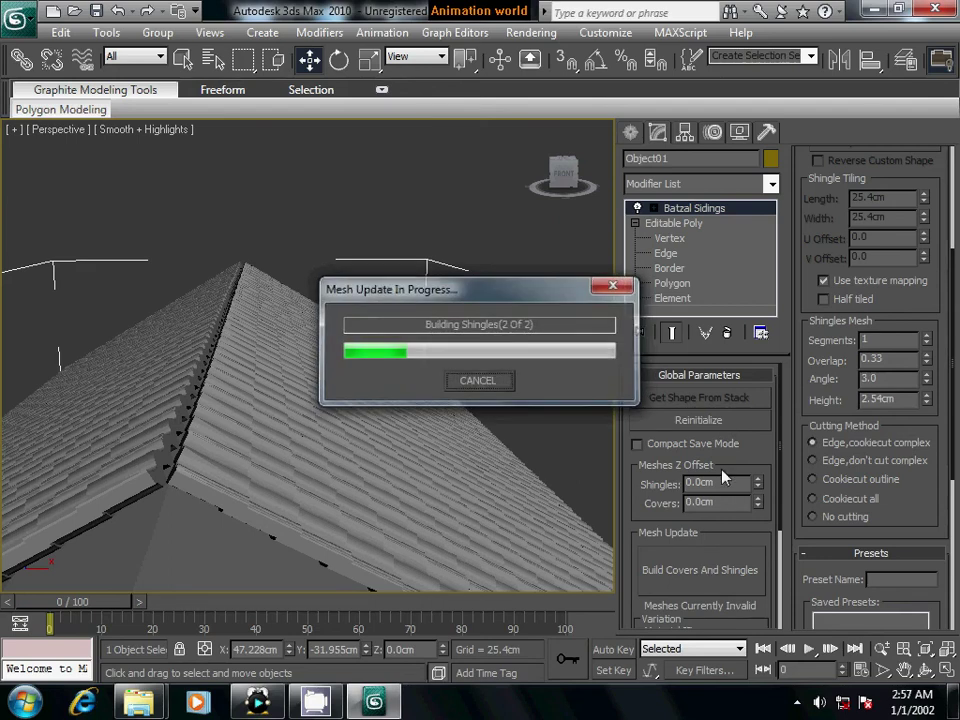
{"action": "left_click", "coordinate": [699, 421]}
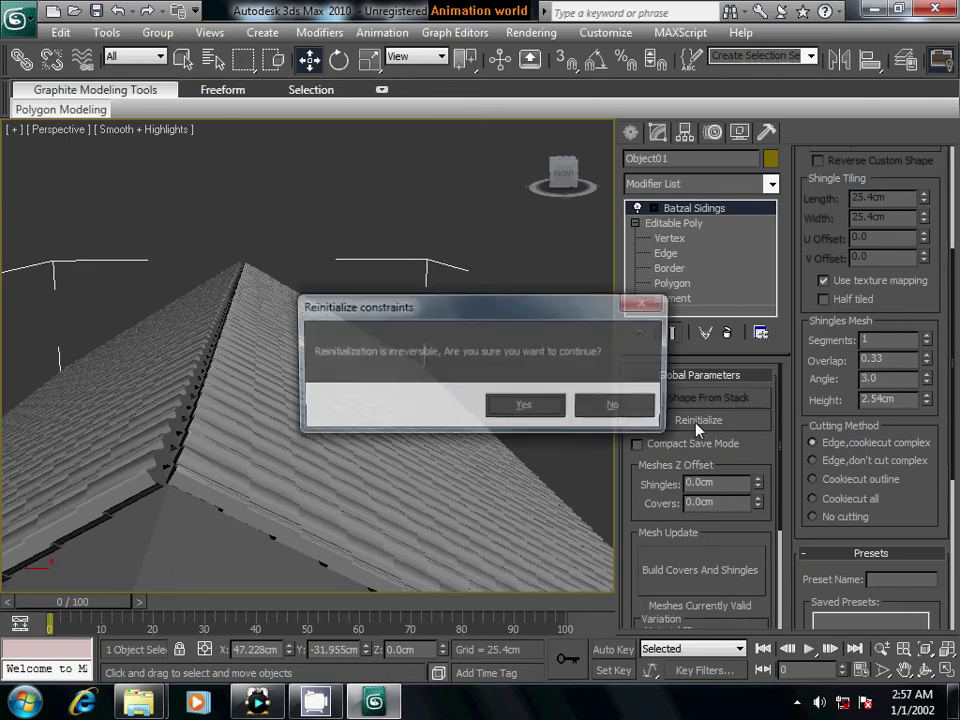
{"action": "left_click", "coordinate": [530, 408]}
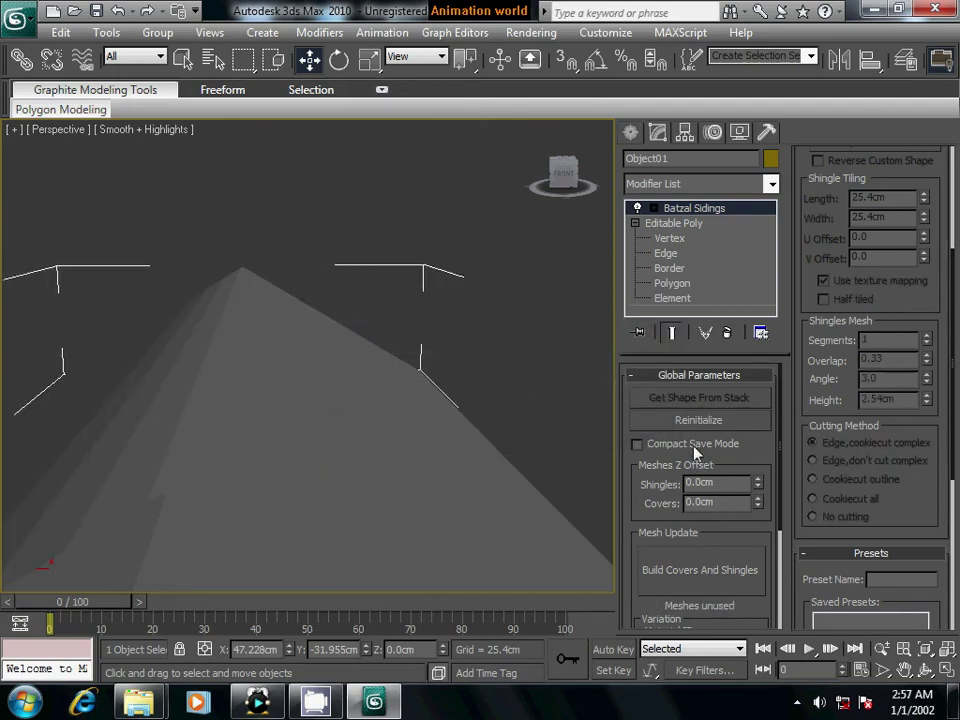
{"action": "mouse_move", "coordinate": [606, 420]}
{"action": "middle_mouse_down", "text": "alt"}
{"action": "mouse_move", "coordinate": [428, 446]}
{"action": "mouse_move", "coordinate": [579, 454]}
{"action": "middle_mouse_up", "text": "alt"}
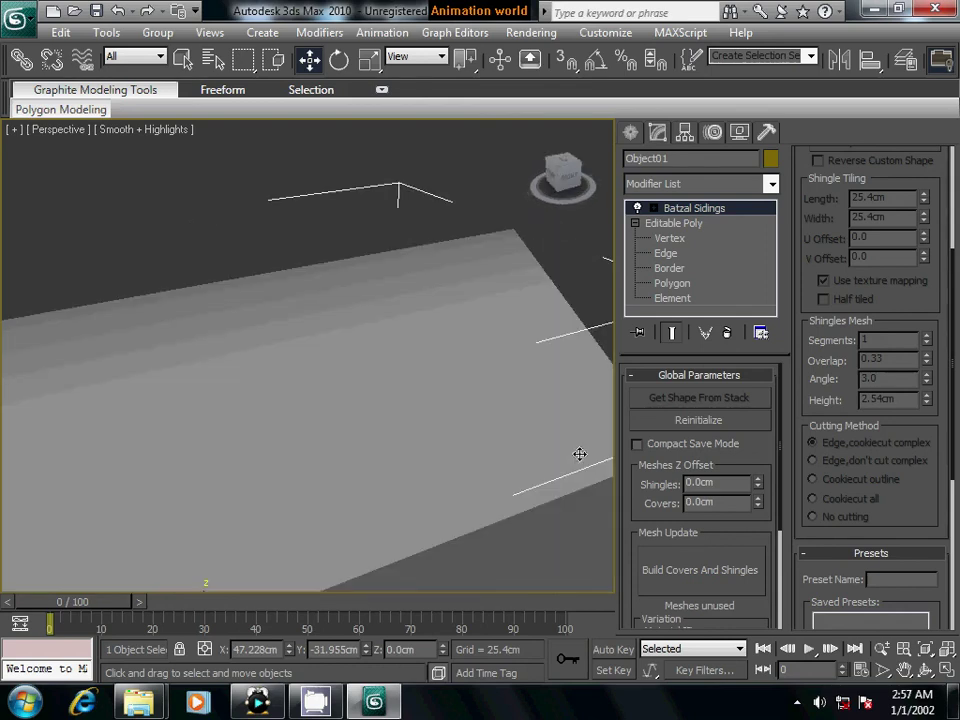
Restore the CamStudio recorder window from the hidden tray icons
{"action": "left_click", "coordinate": [797, 702]}
{"action": "left_click", "coordinate": [765, 605]}
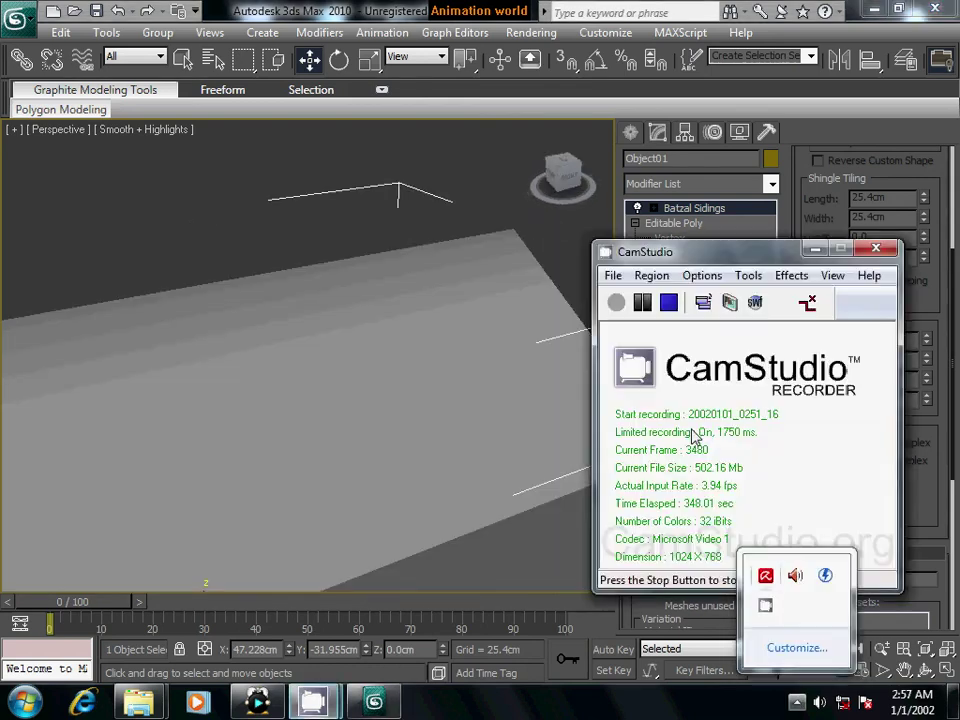